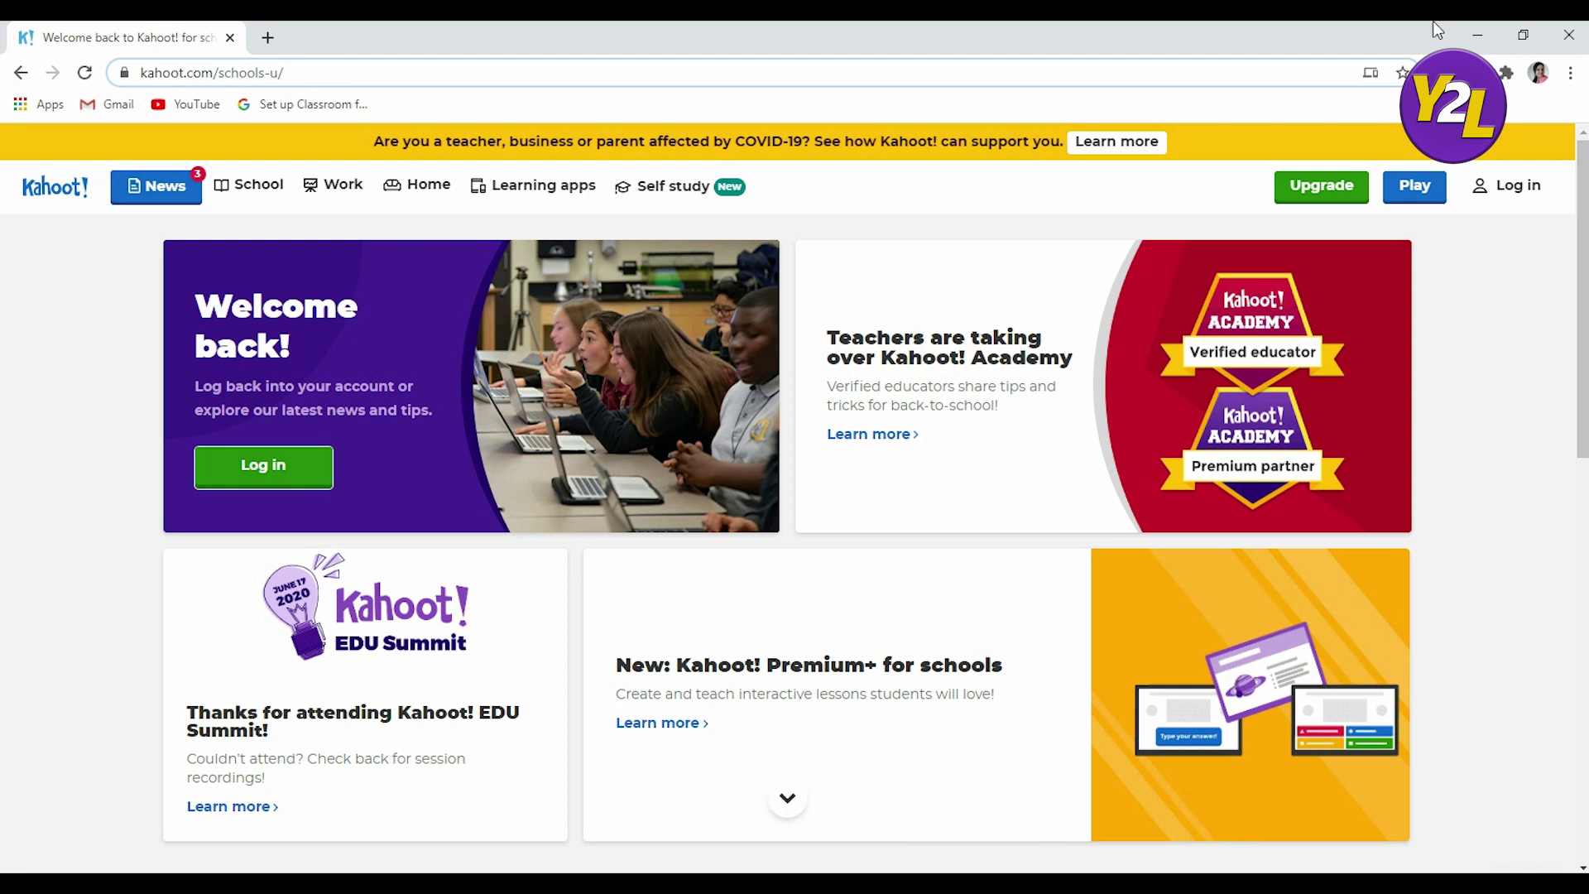
- Log in to the Kahoot! account and search the Discover library for "fractions for beginners"
left_click(1515, 190)
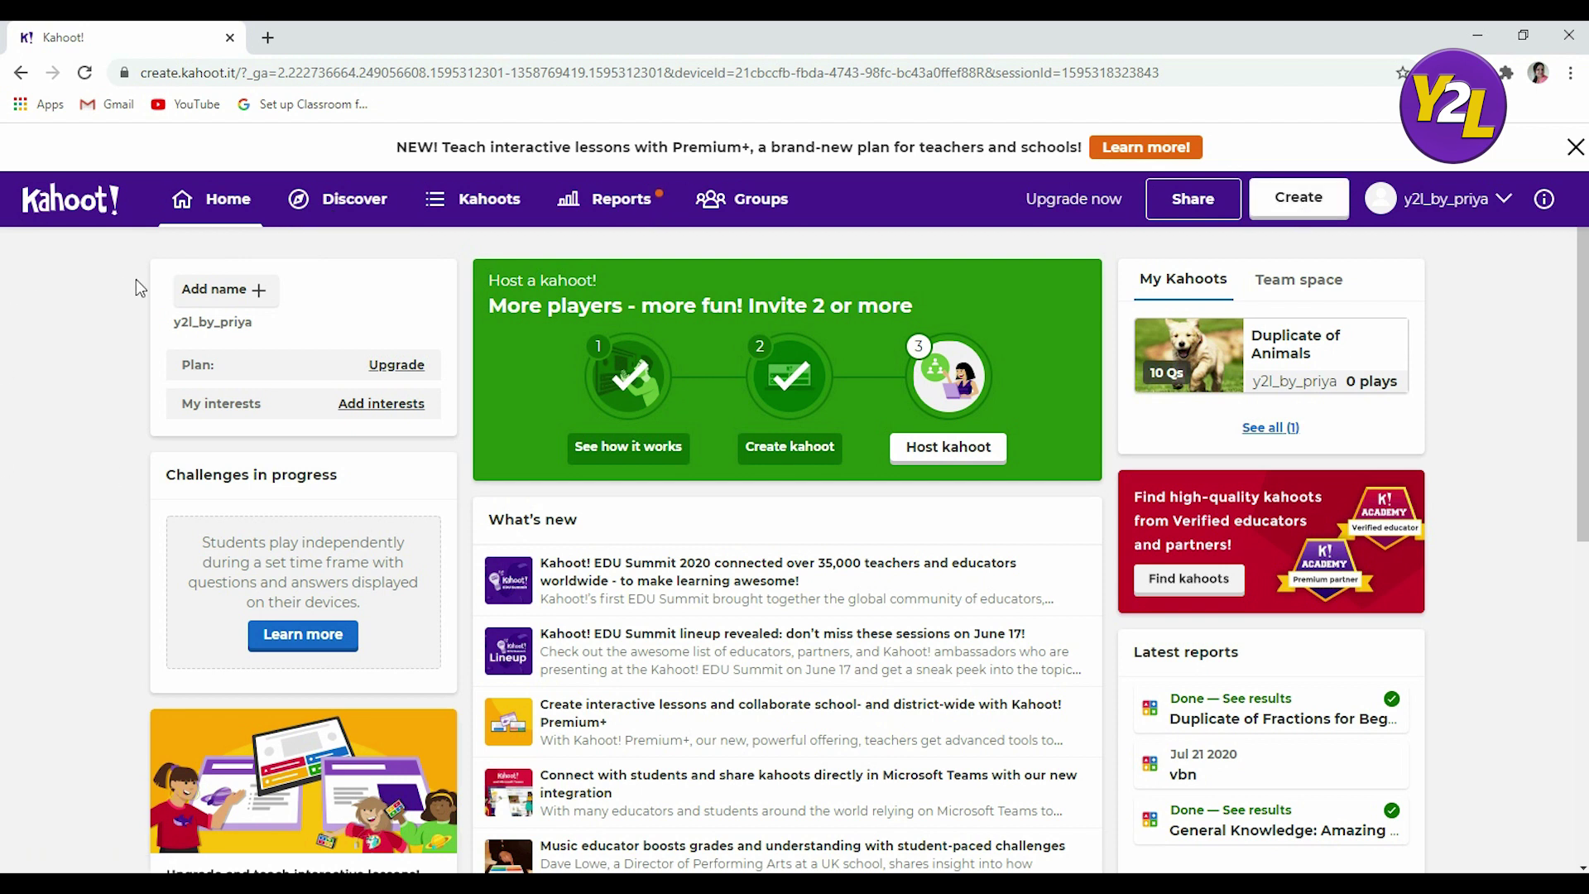
left_click(360, 209)
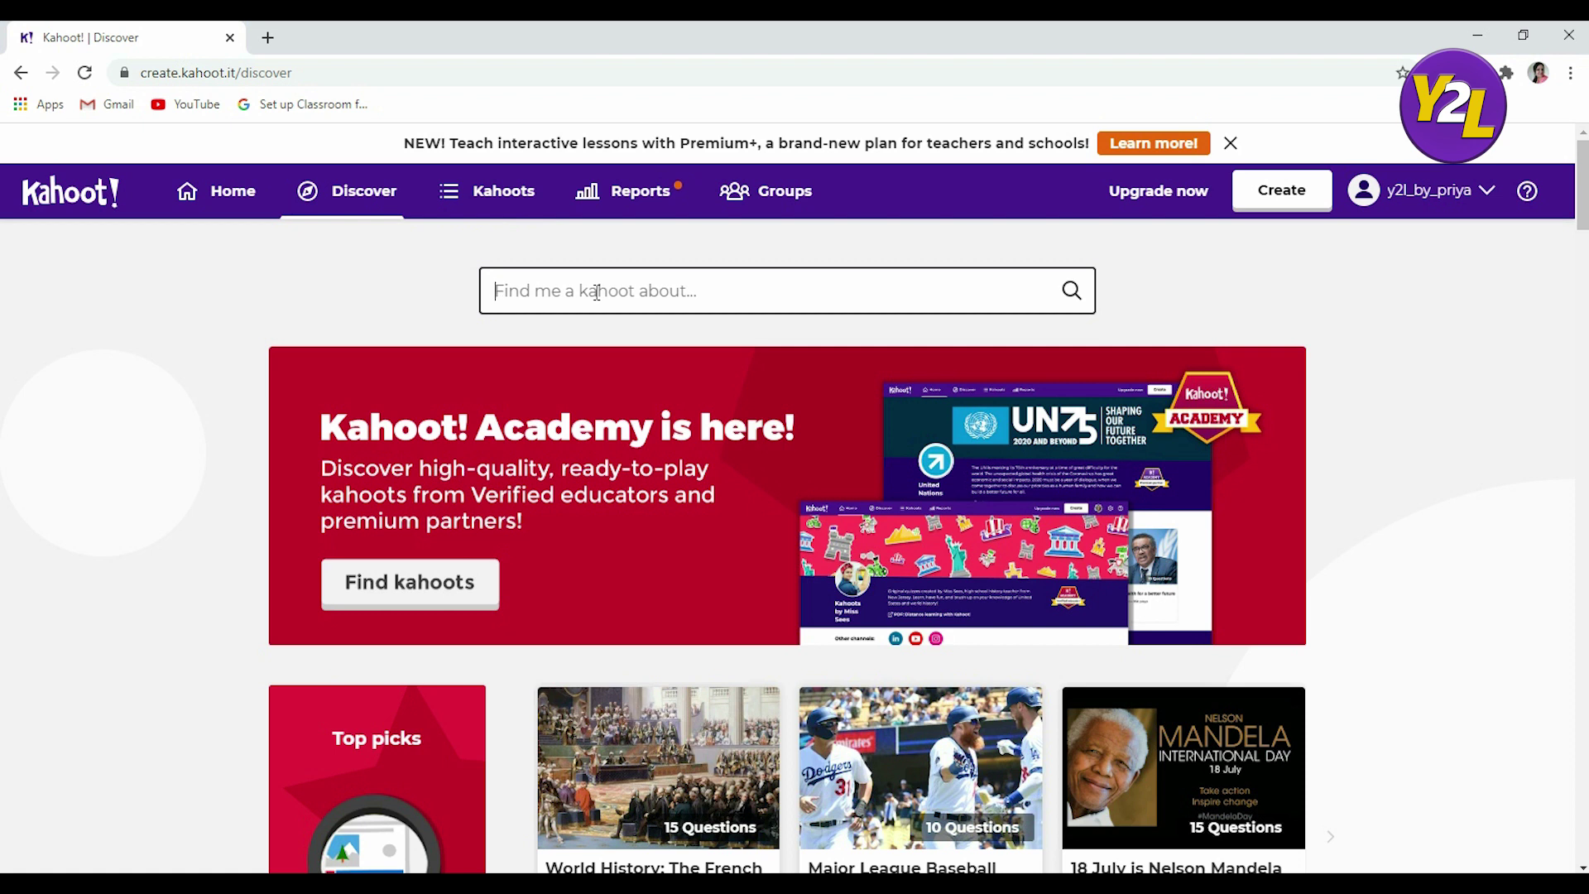
type("fractions")
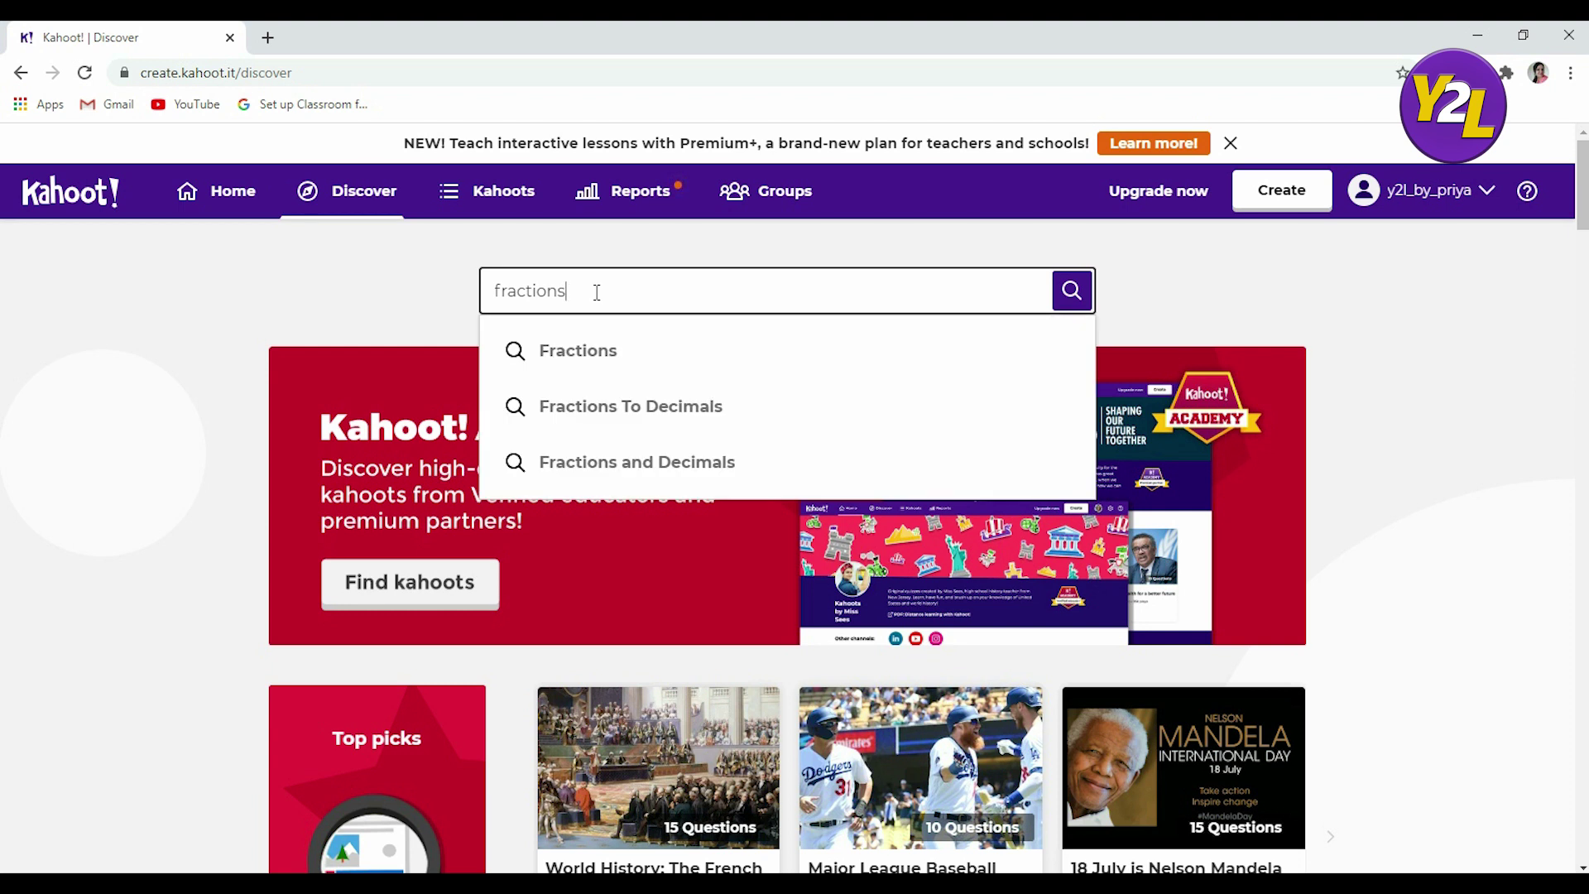
type("for beginners")
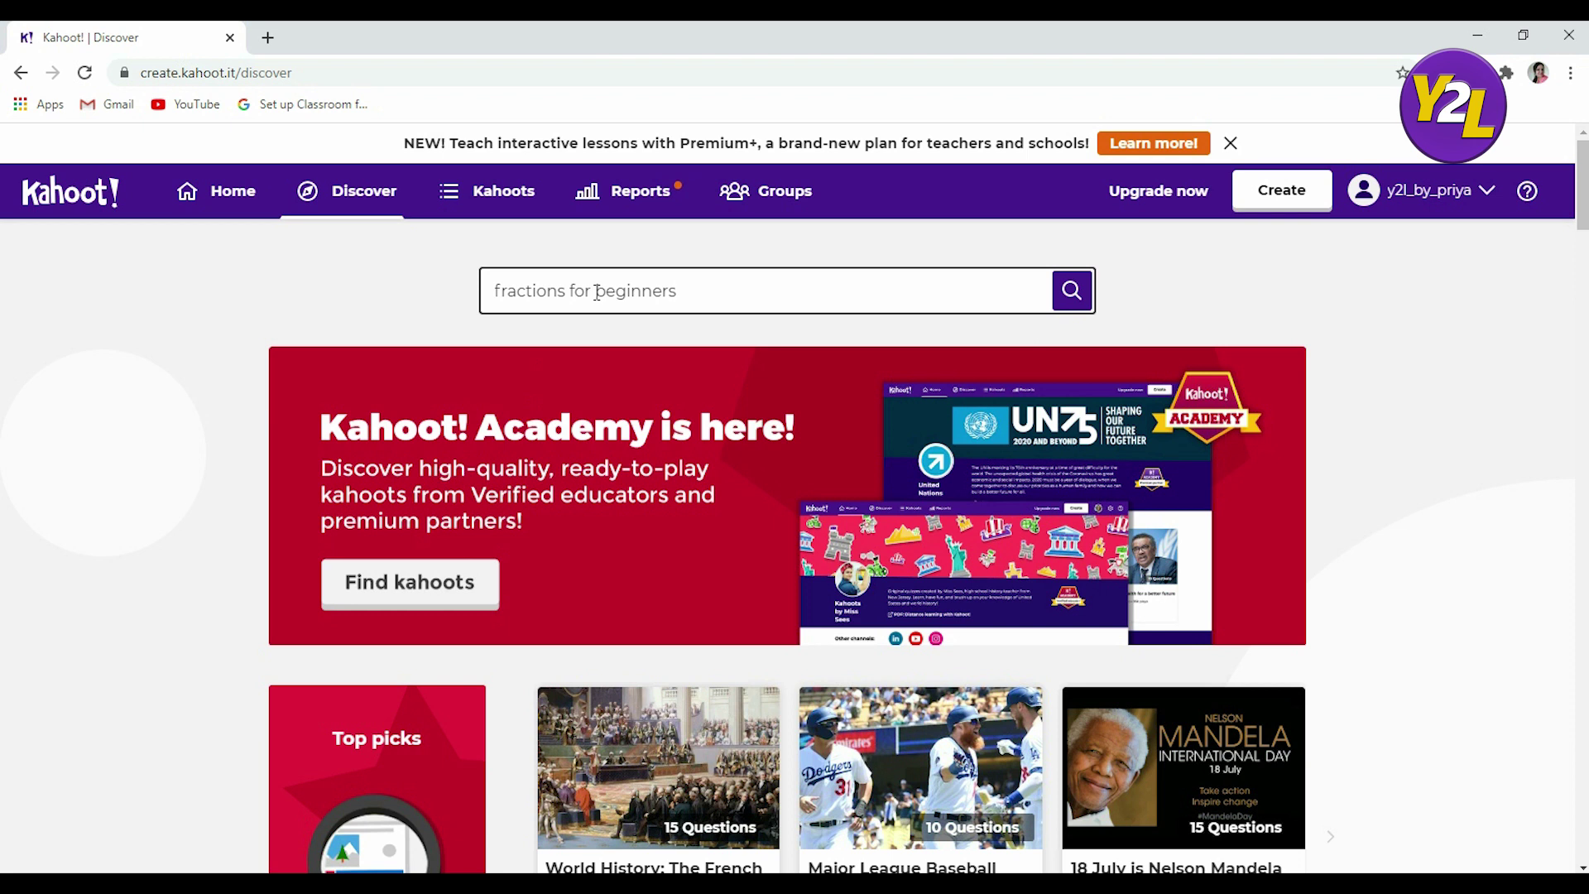
key("Return")
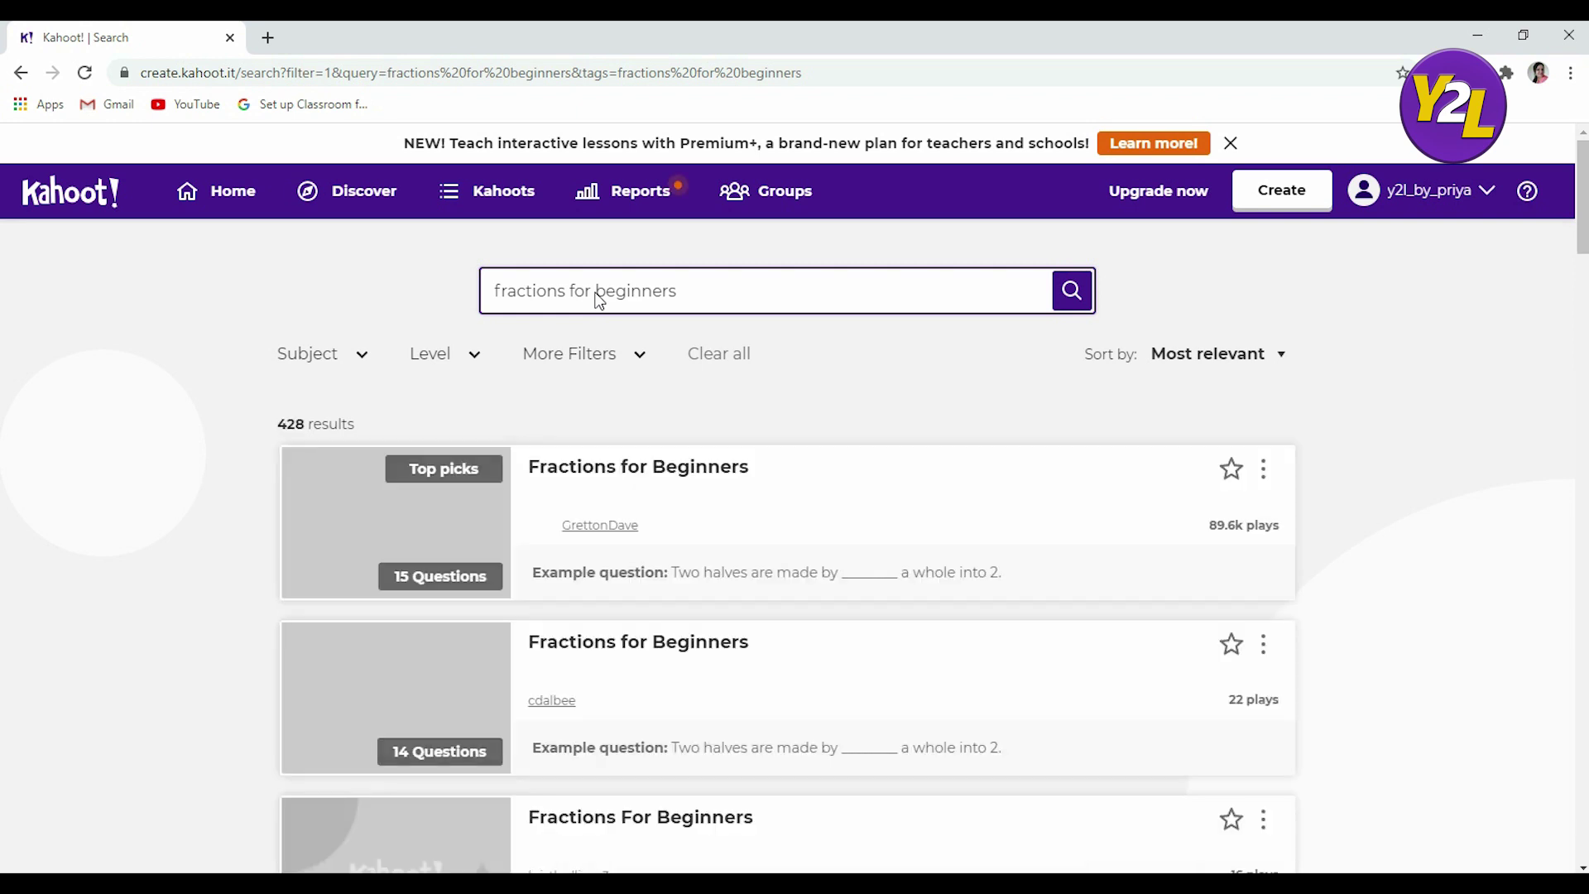
- Browse the search results and open the Top picks kahoot "Fractions for Beginners" with 15 questions
scroll(563, 463, "down", 20)
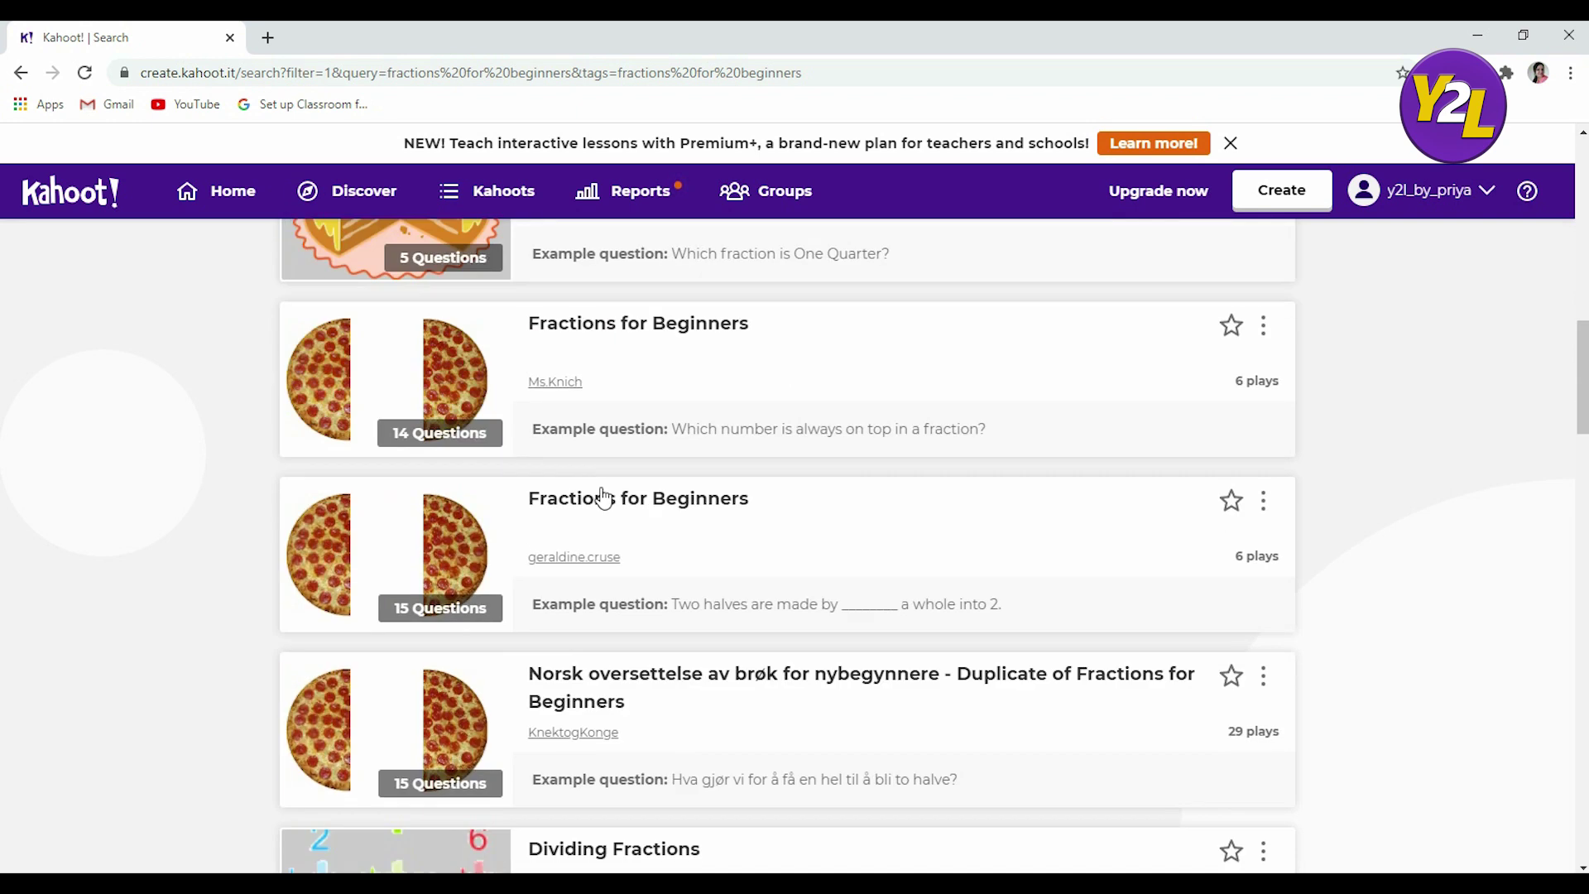
scroll(694, 555, "down", 8)
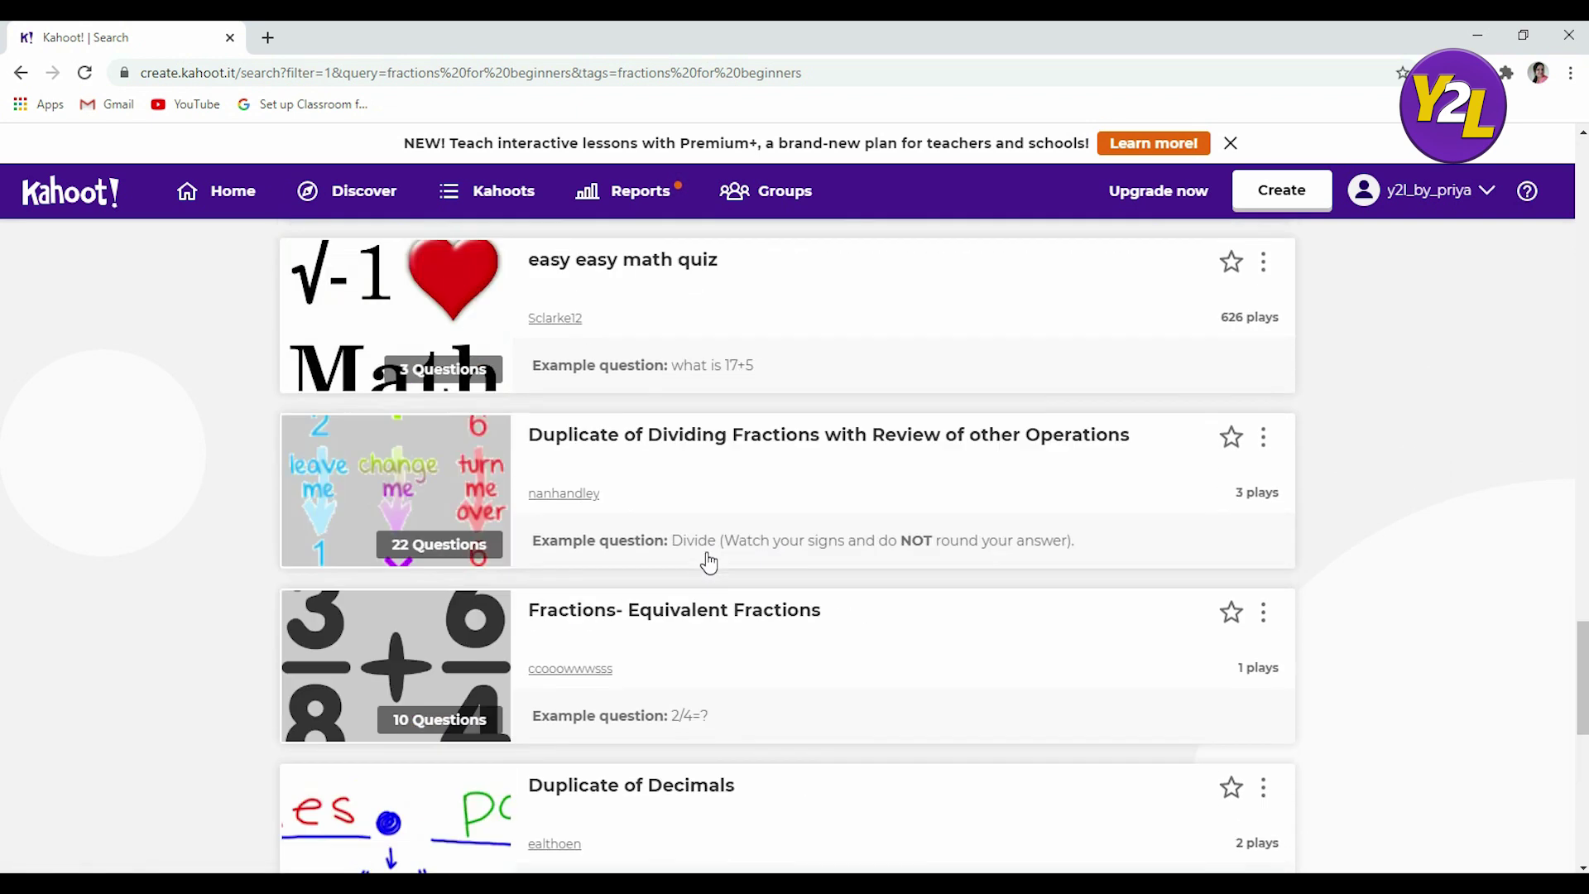
scroll(704, 558, "up", 20)
scroll(706, 561, "up", 12)
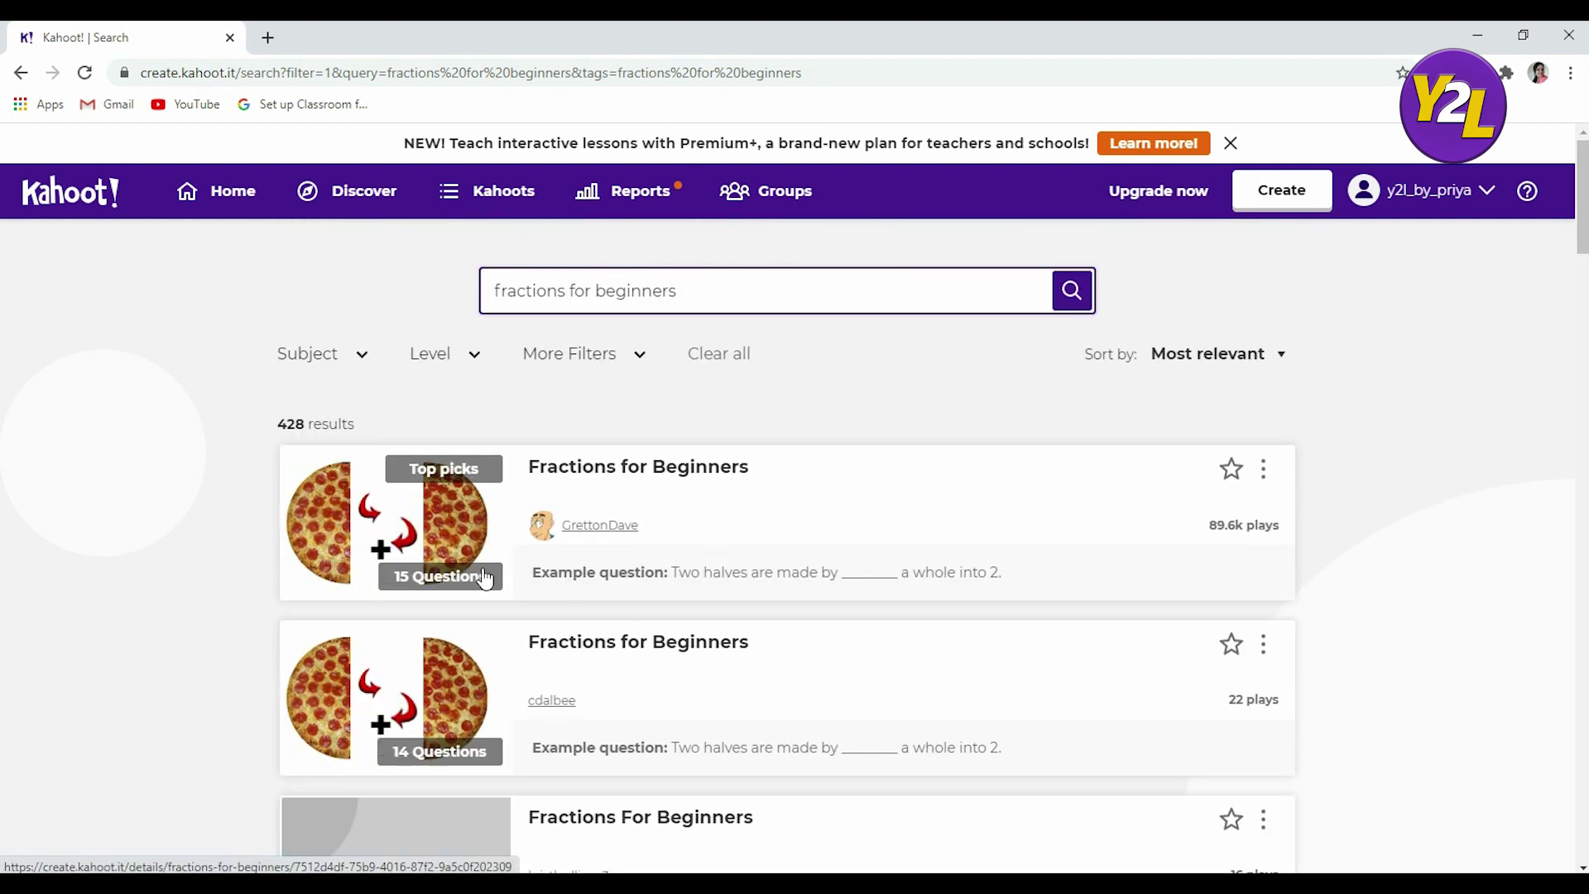
scroll(729, 706, "down", 9)
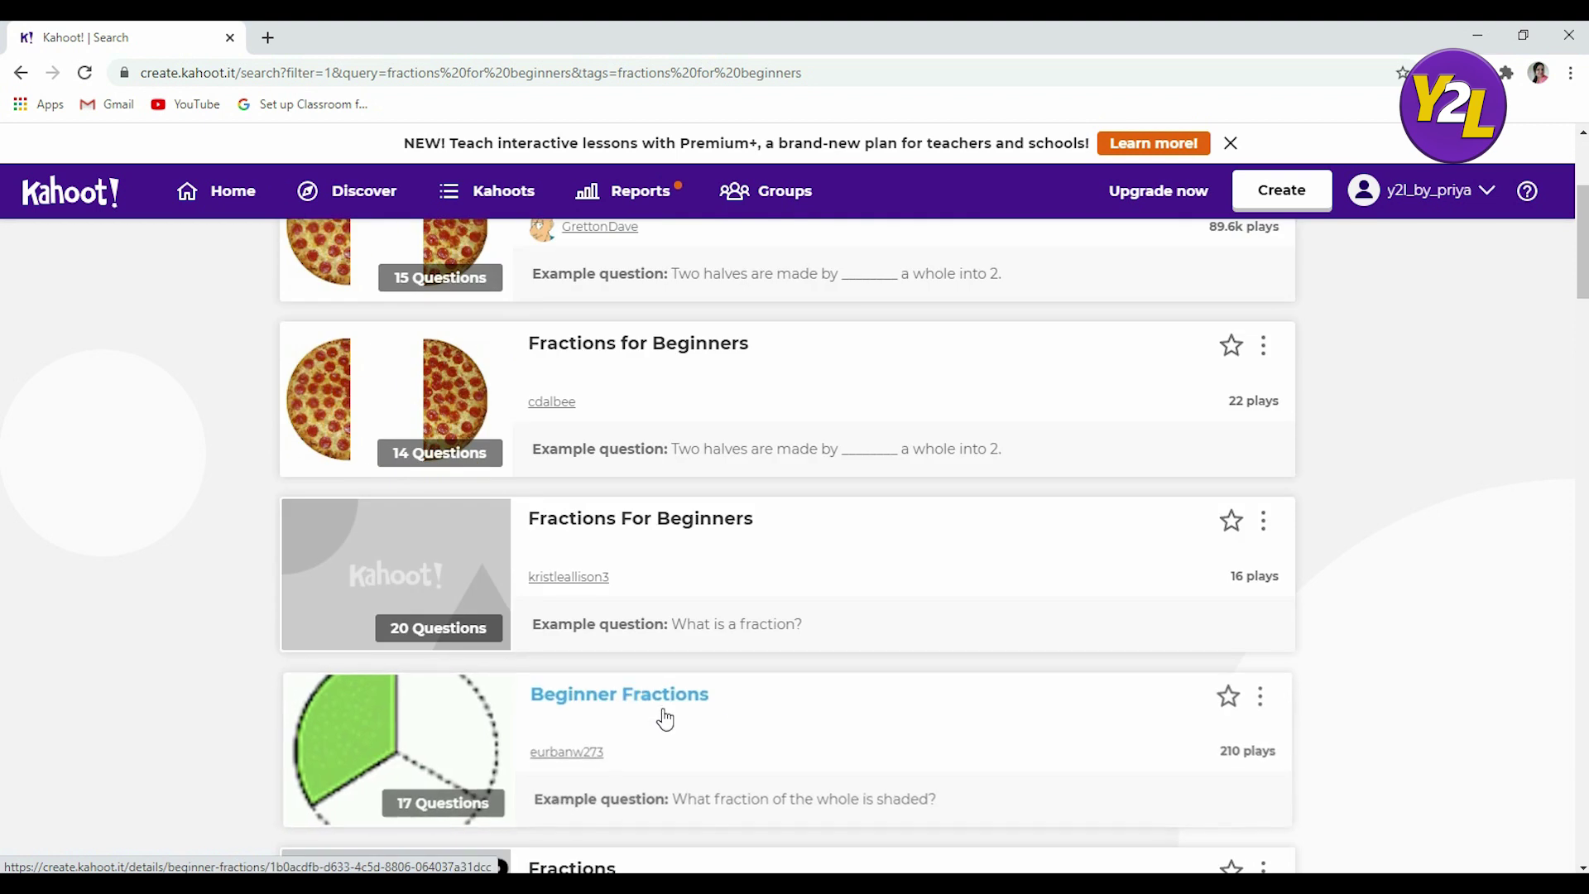
scroll(678, 647, "down", 5)
scroll(692, 656, "up", 14)
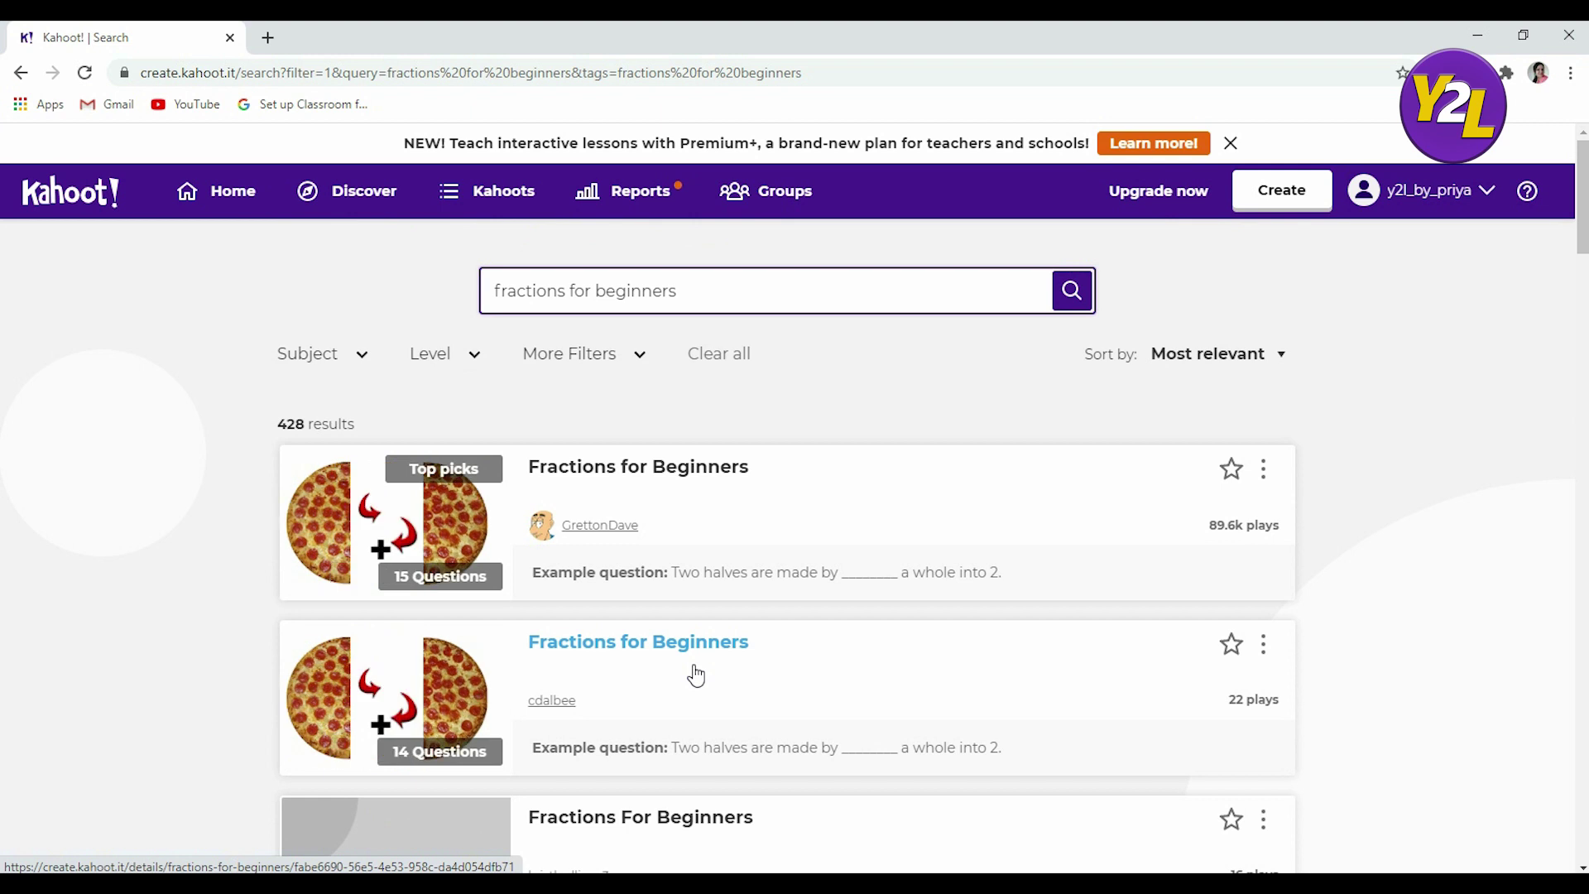
left_click(592, 482)
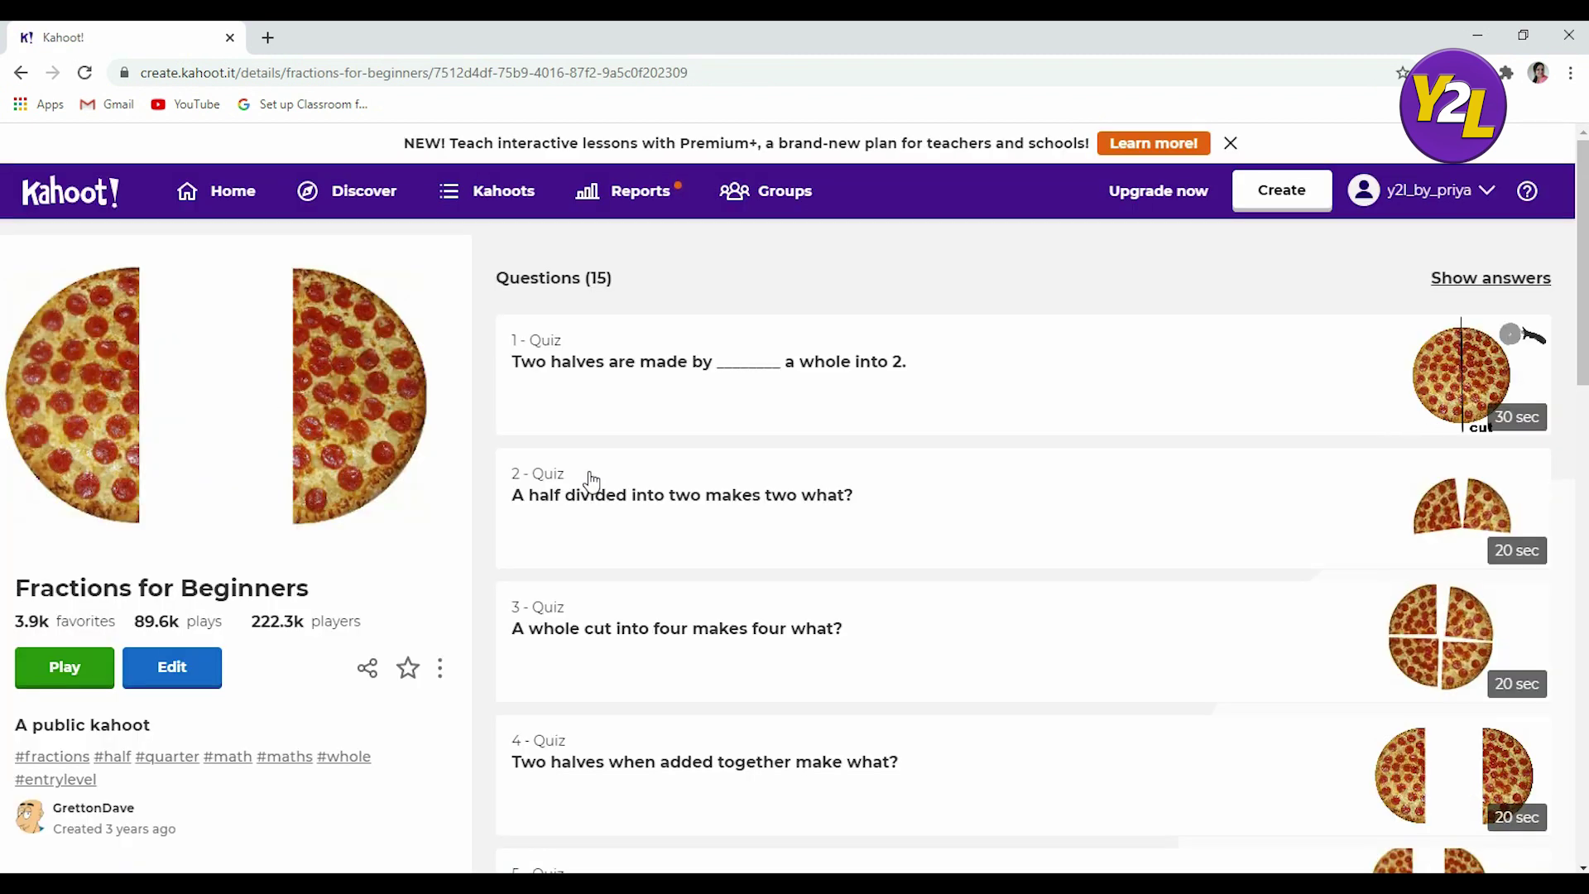
- Review the questions of the Fractions for Beginners kahoot and duplicate it for editing
scroll(671, 356, "down", 15)
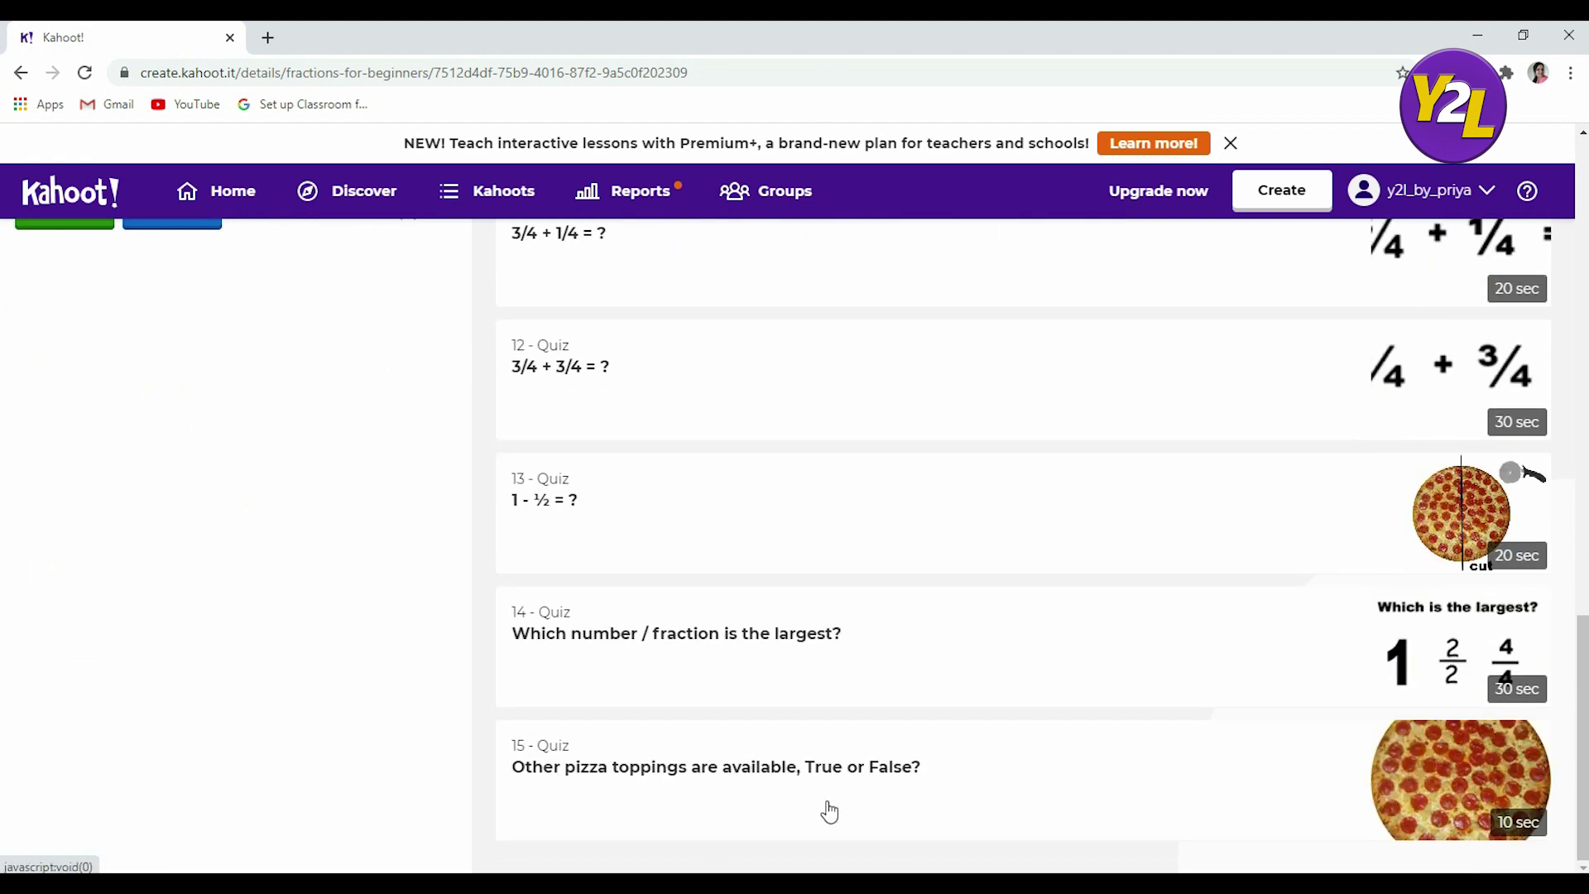
scroll(829, 811, "up", 15)
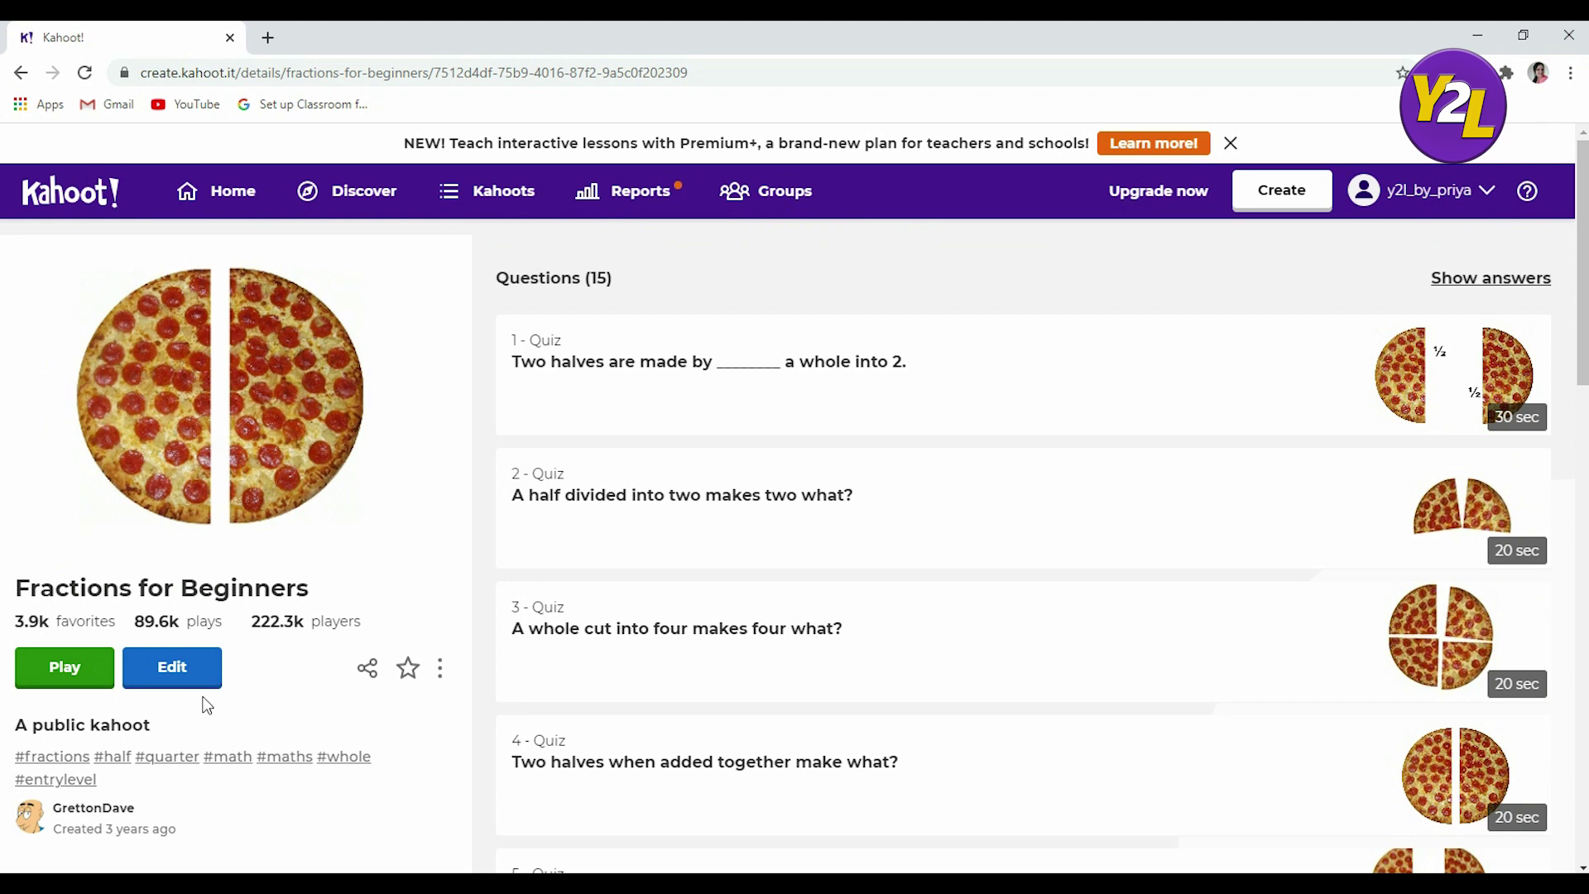
left_click(203, 678)
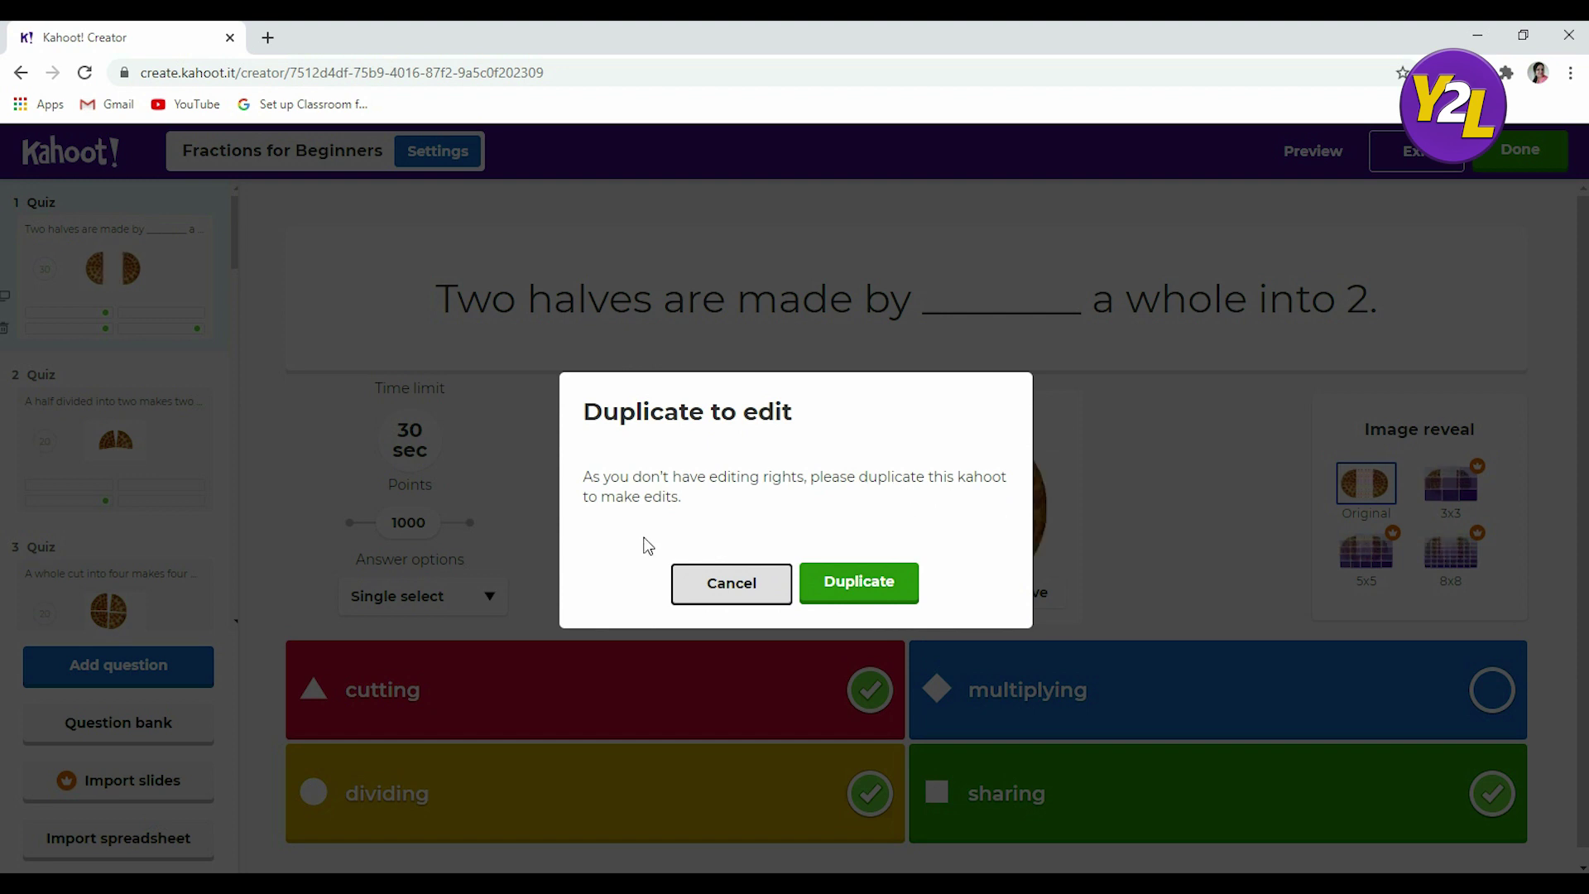
left_click(860, 596)
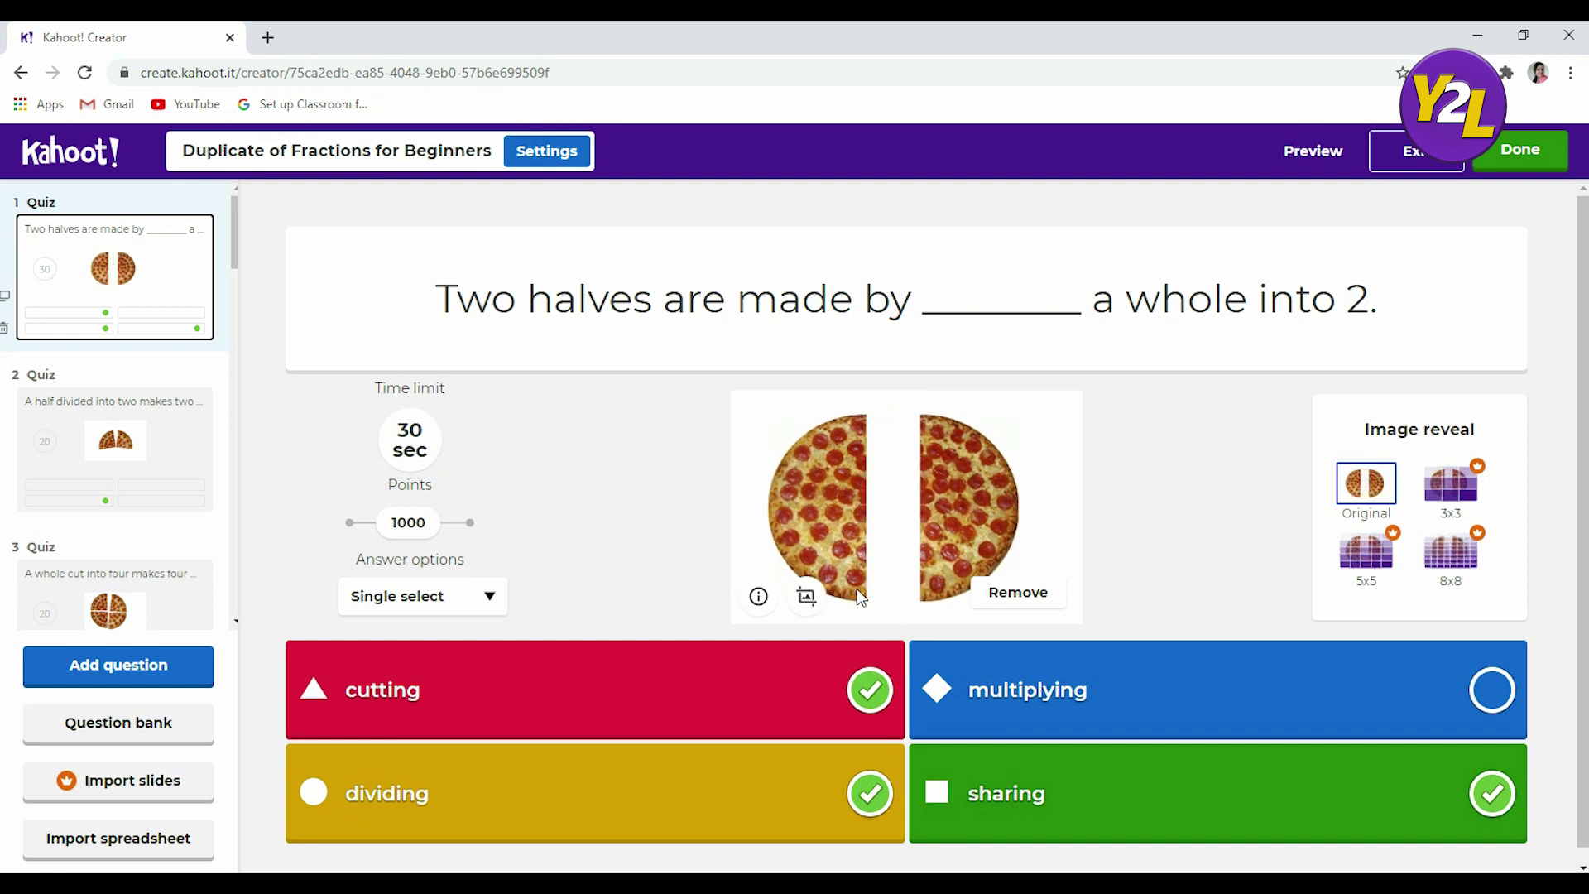
- Add "I don't know" as answer 3 to question 15 about other pizza toppings and finish editing the duplicated kahoot
scroll(61, 511, "down", 3)
scroll(82, 530, "down", 20)
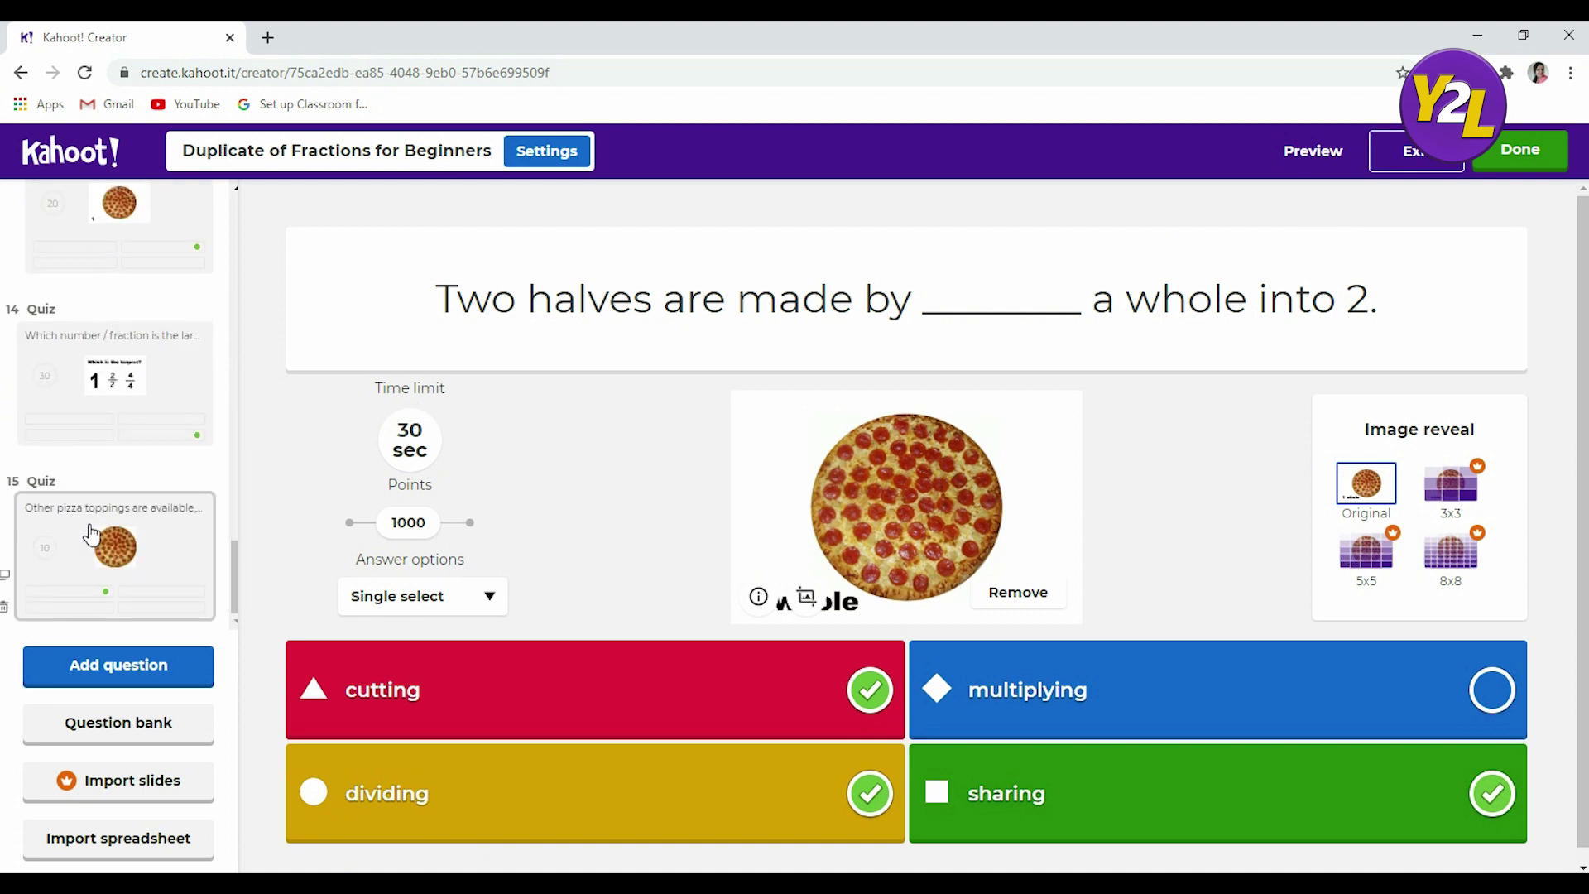
left_click(37, 492)
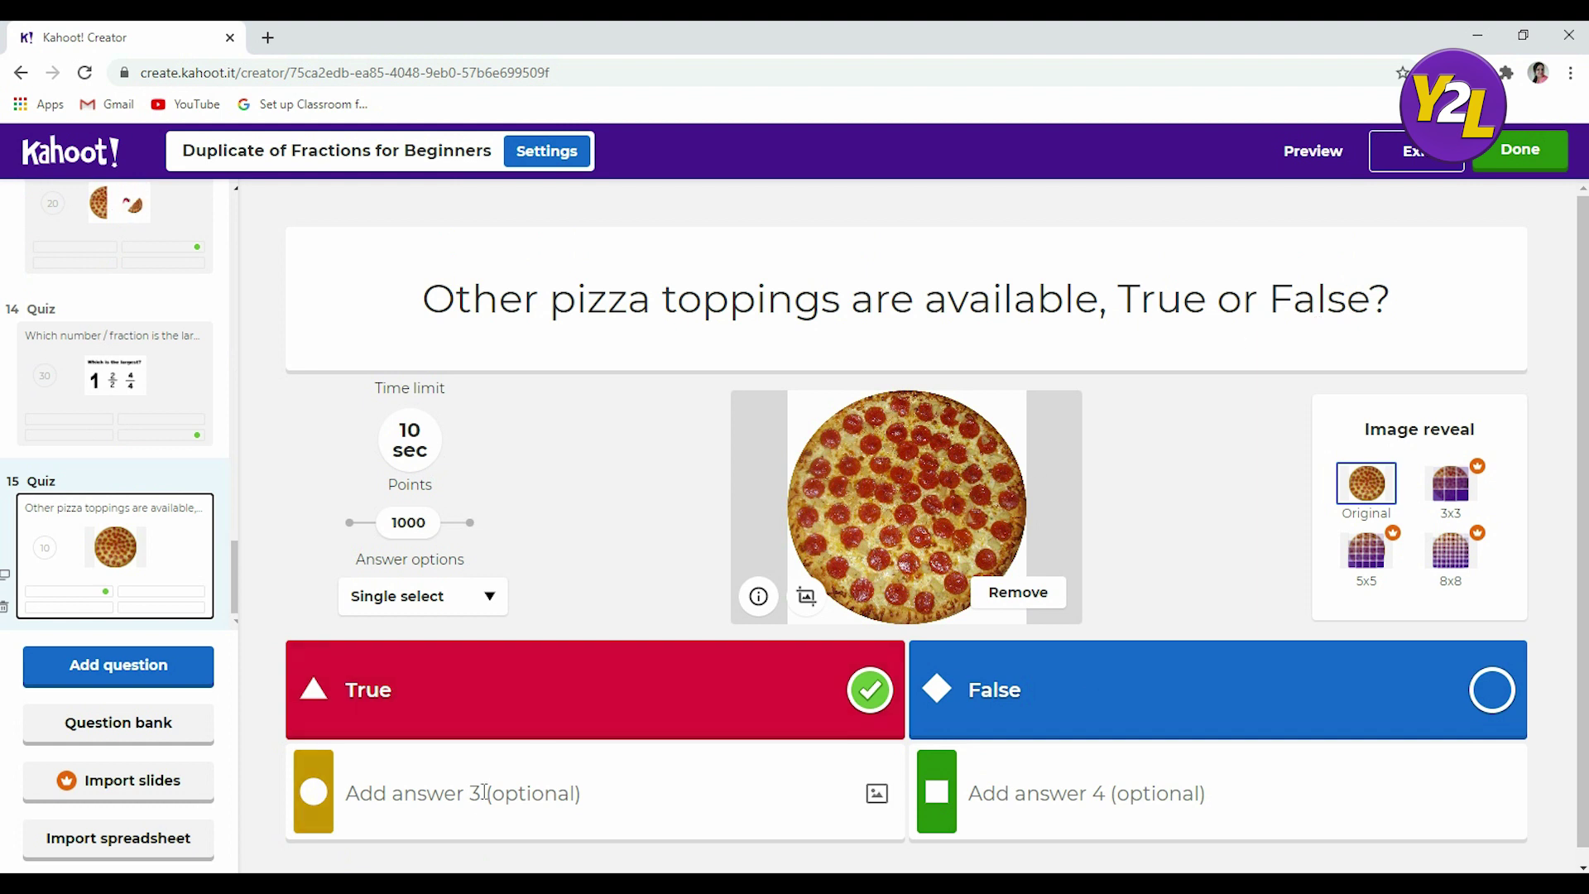
left_click(371, 773)
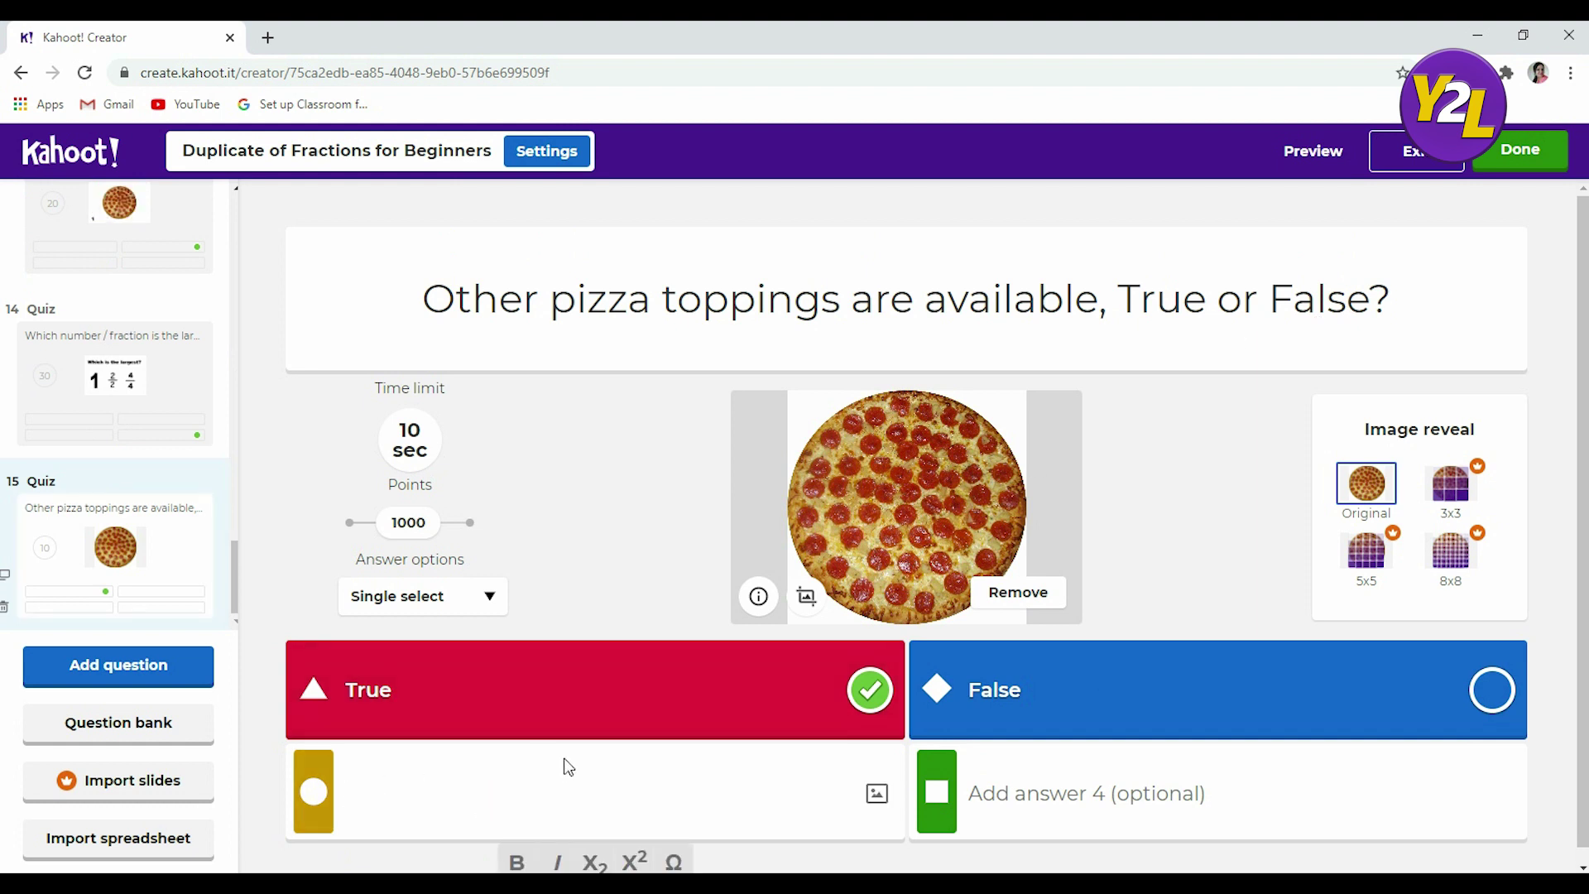
type("I don'")
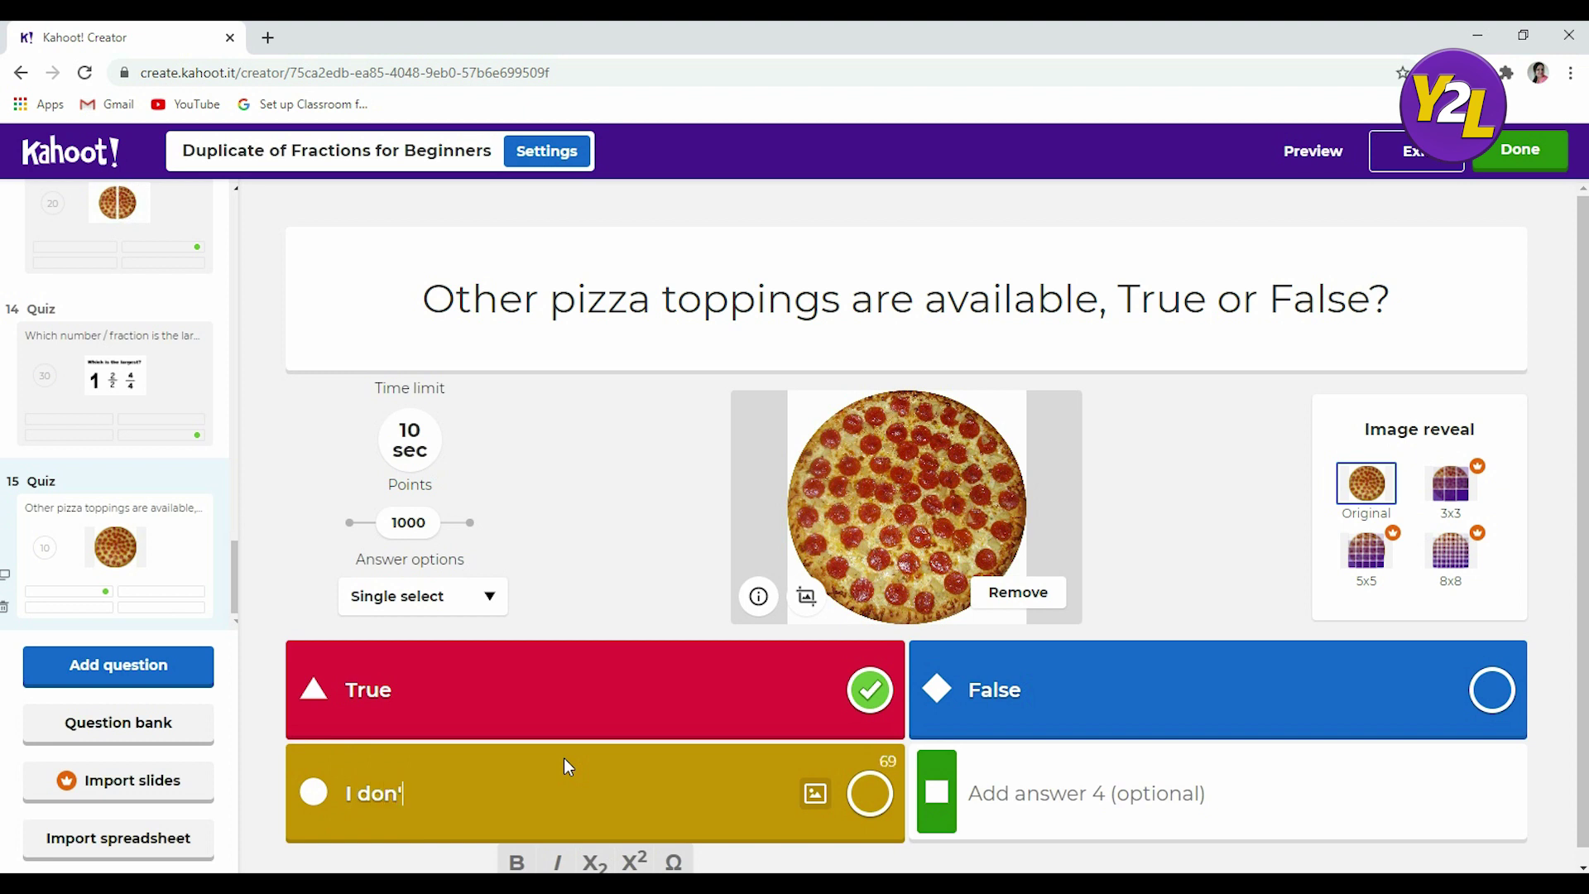
type("t know")
key("BackSpace")
type("w")
left_click(1044, 783)
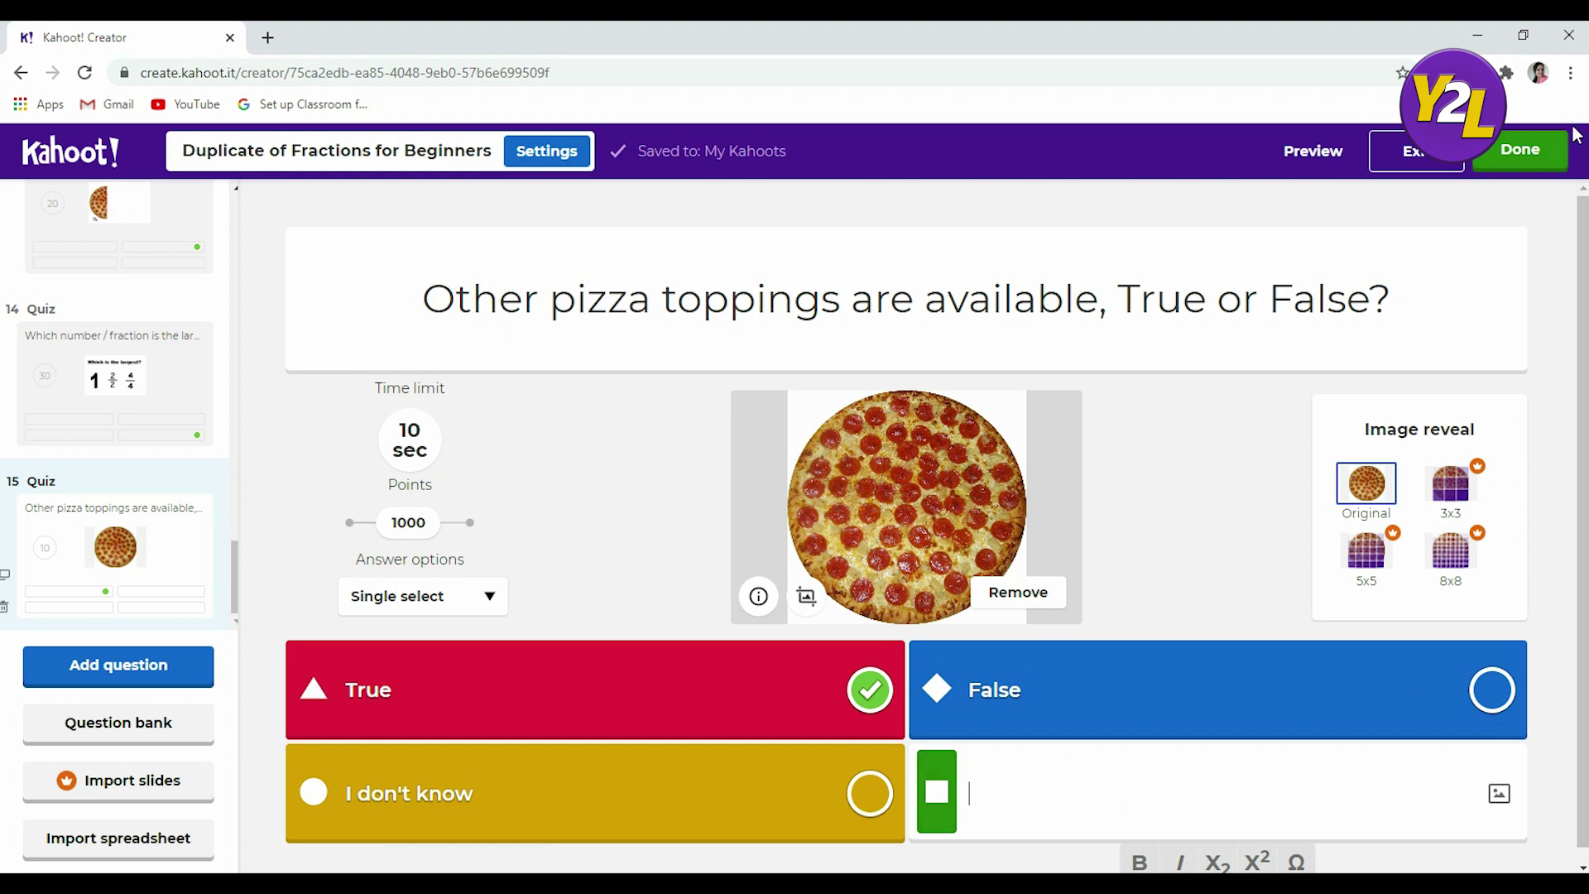
left_click(1528, 153)
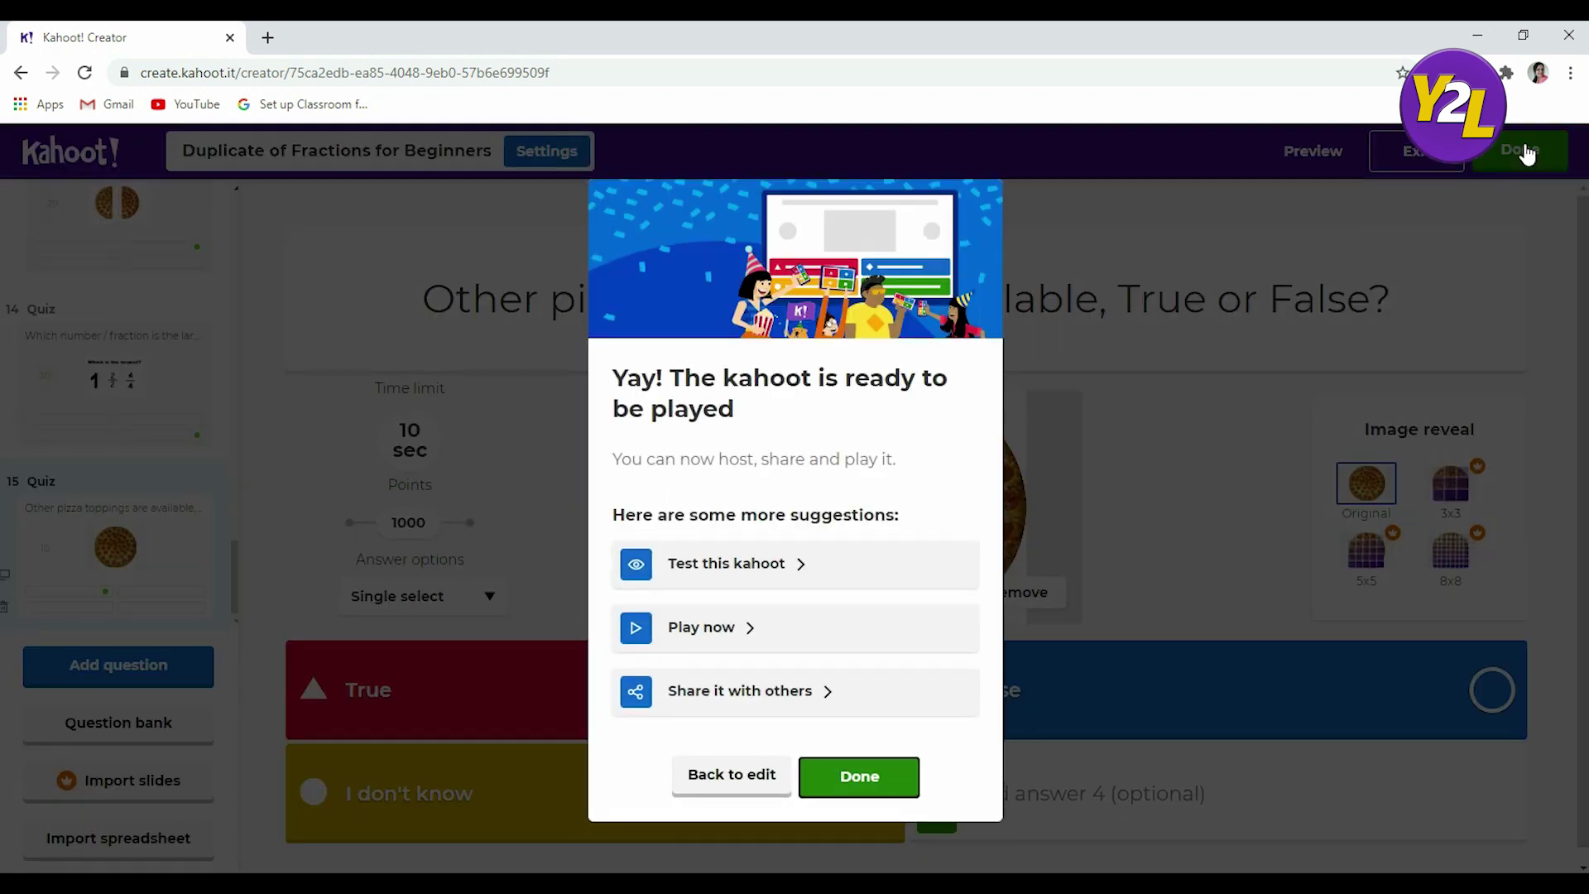
left_click(870, 786)
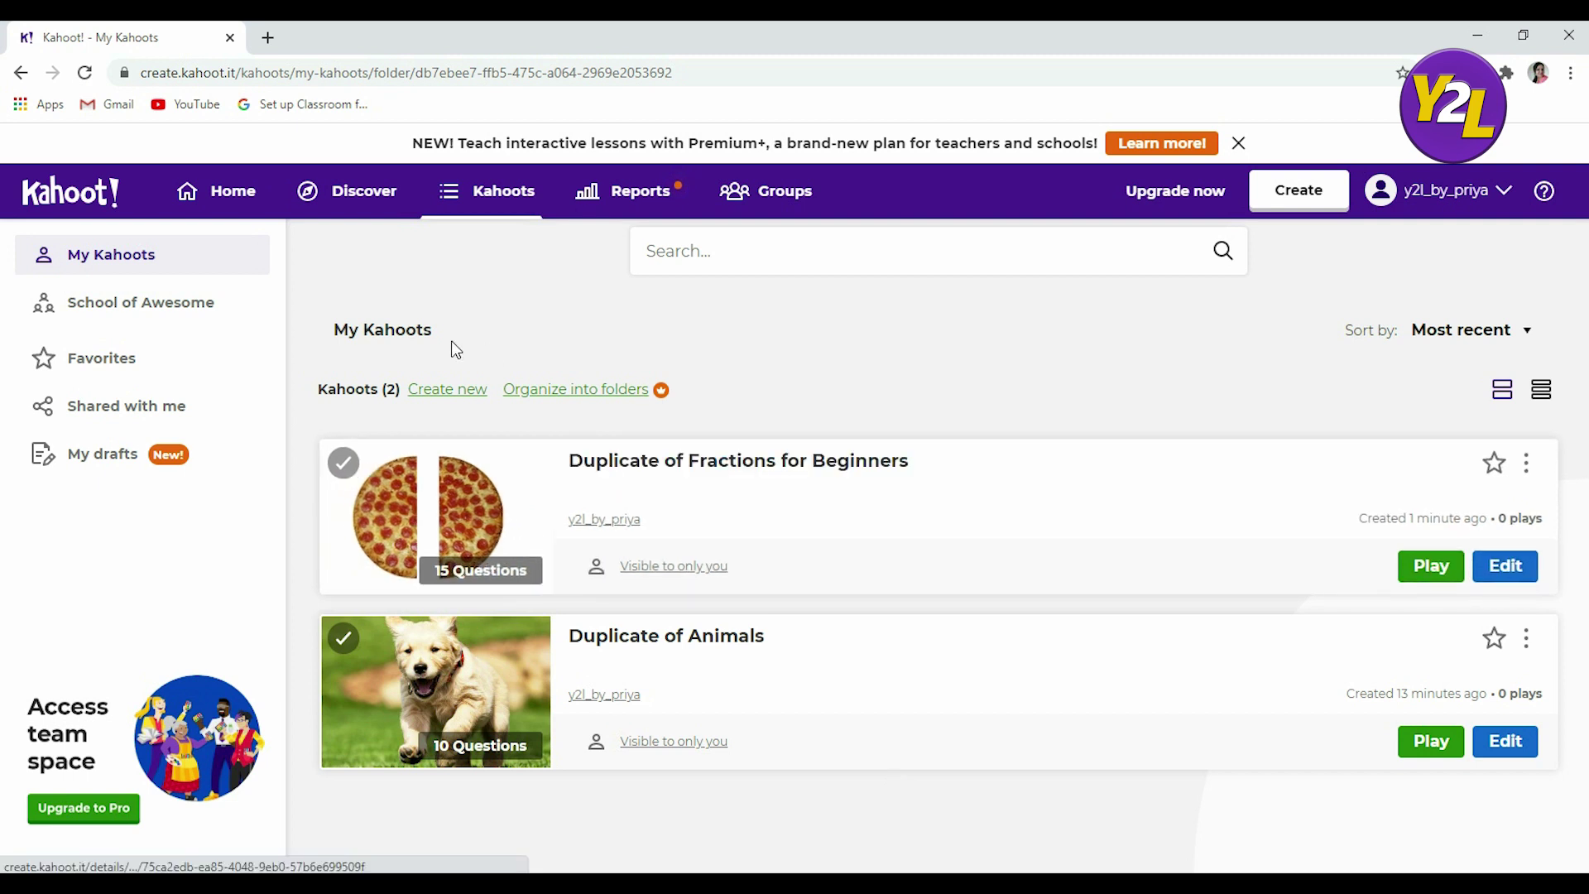
- Search the Discover library for kahoots about "literary devices"
left_click(358, 212)
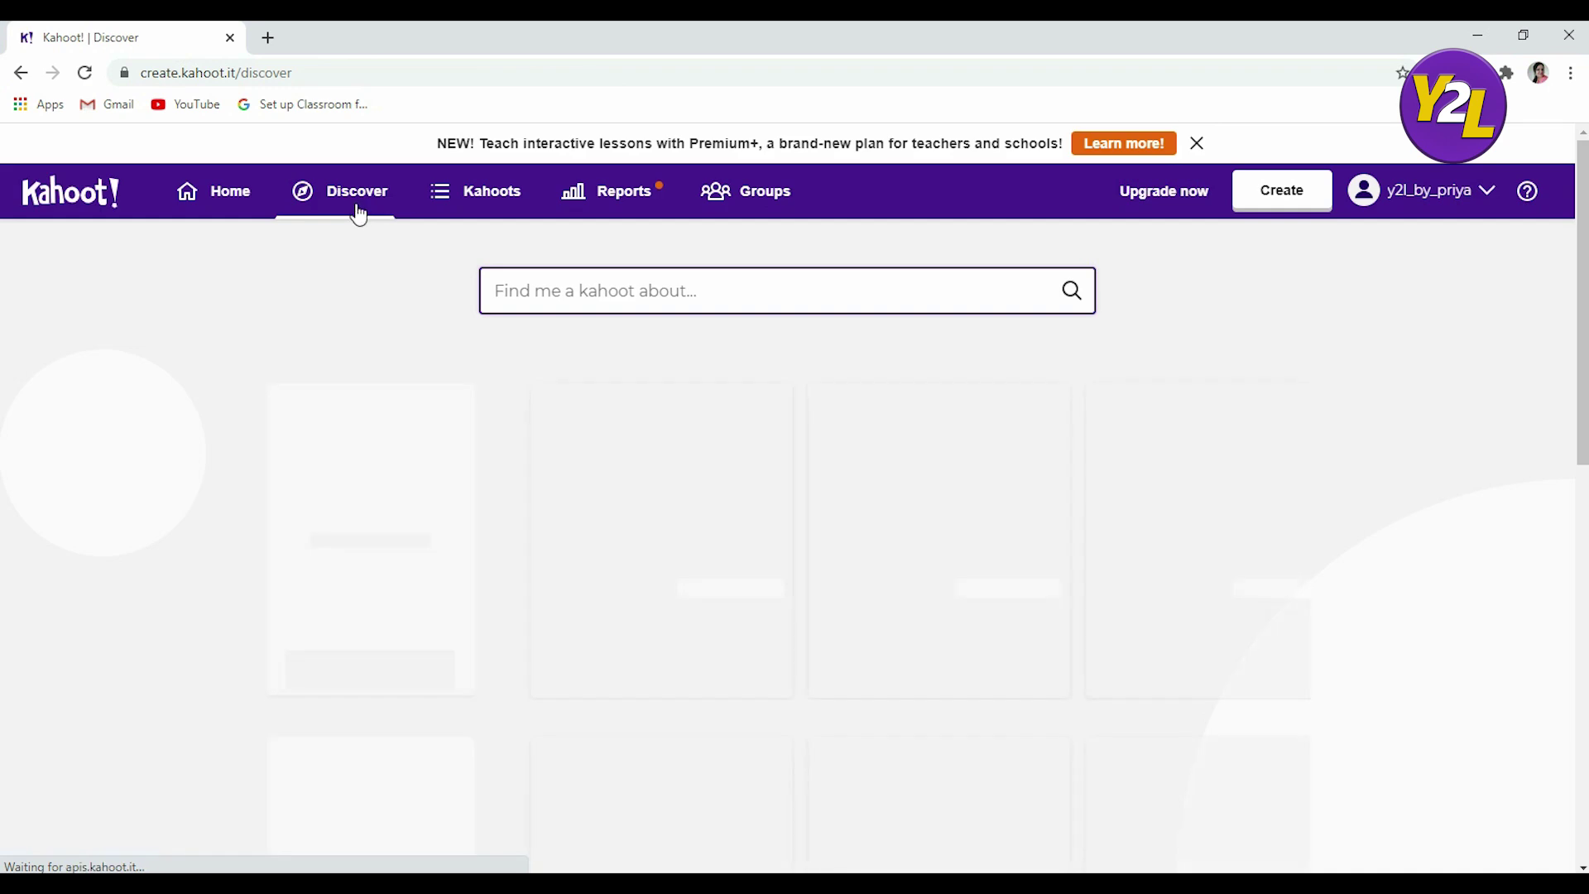
left_click(563, 282)
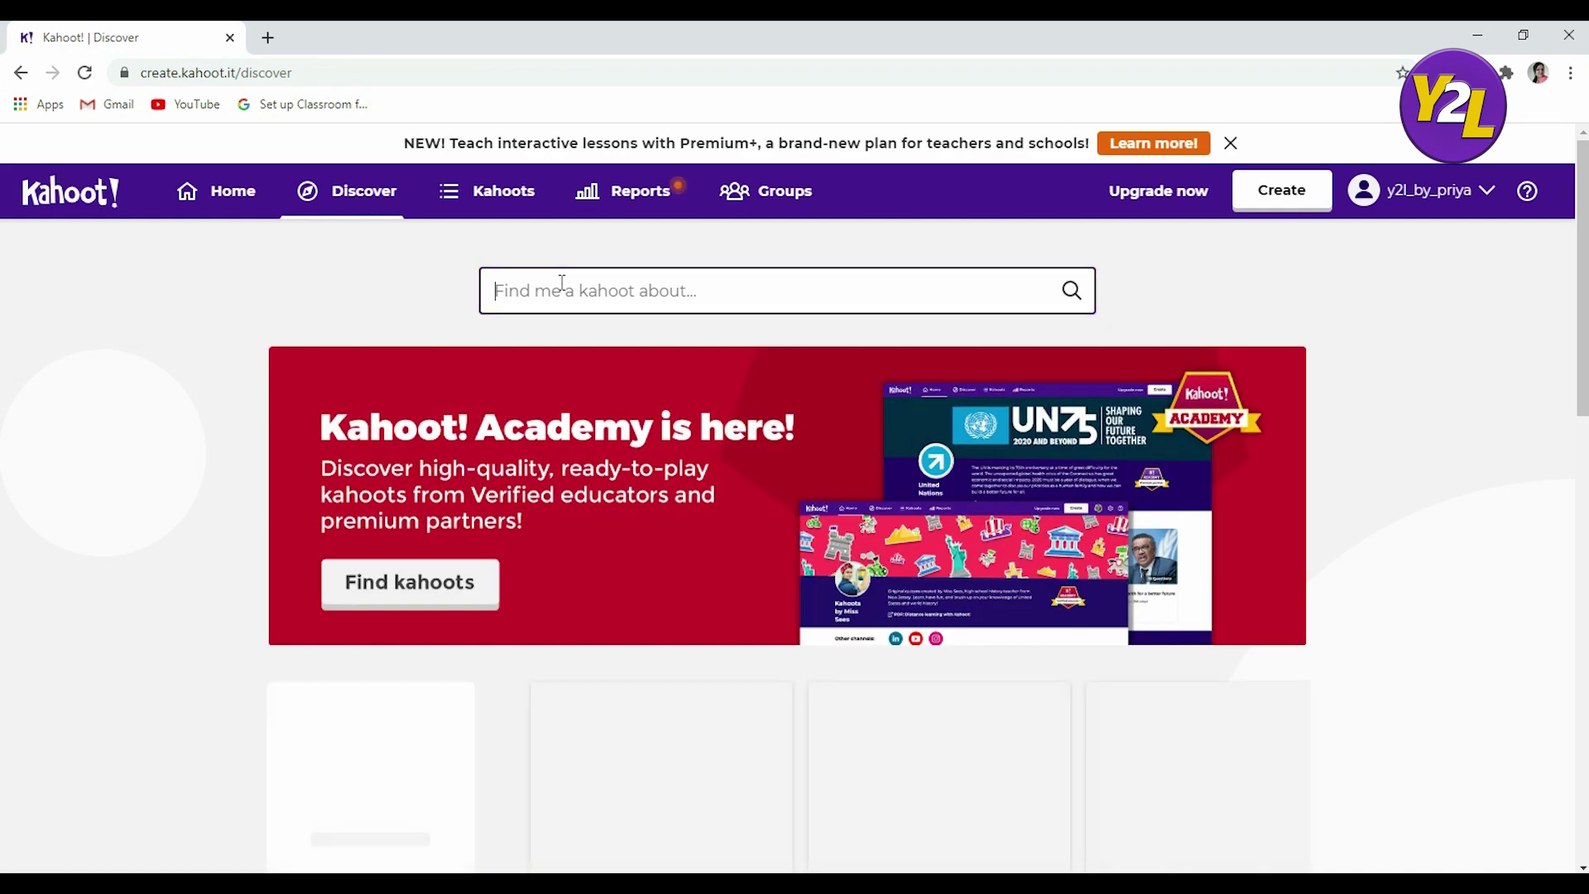
type("literary devices")
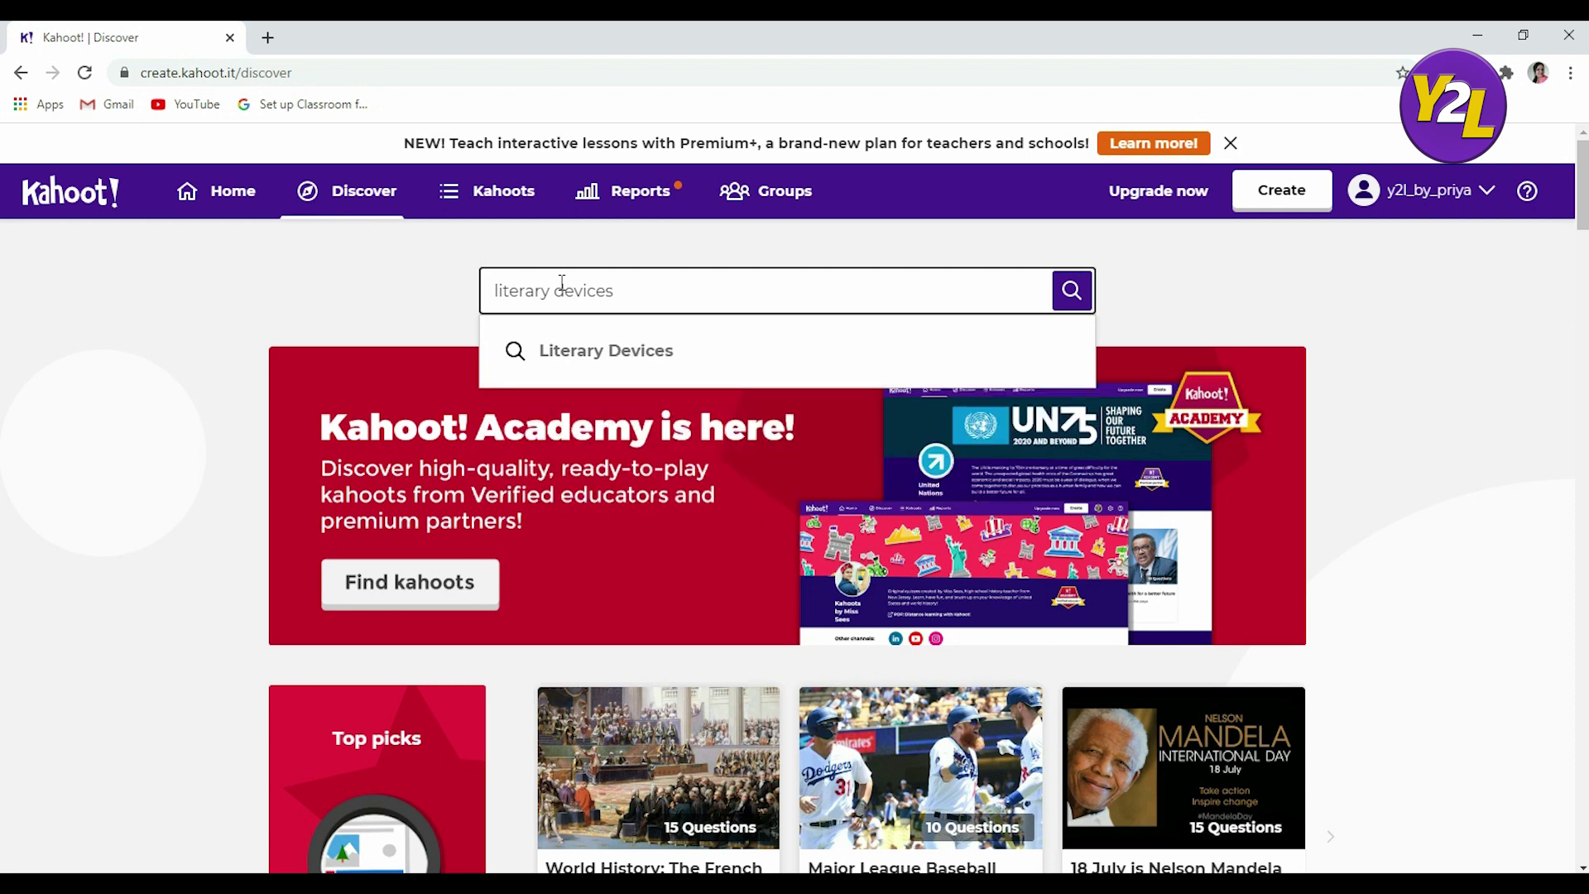
key("Return")
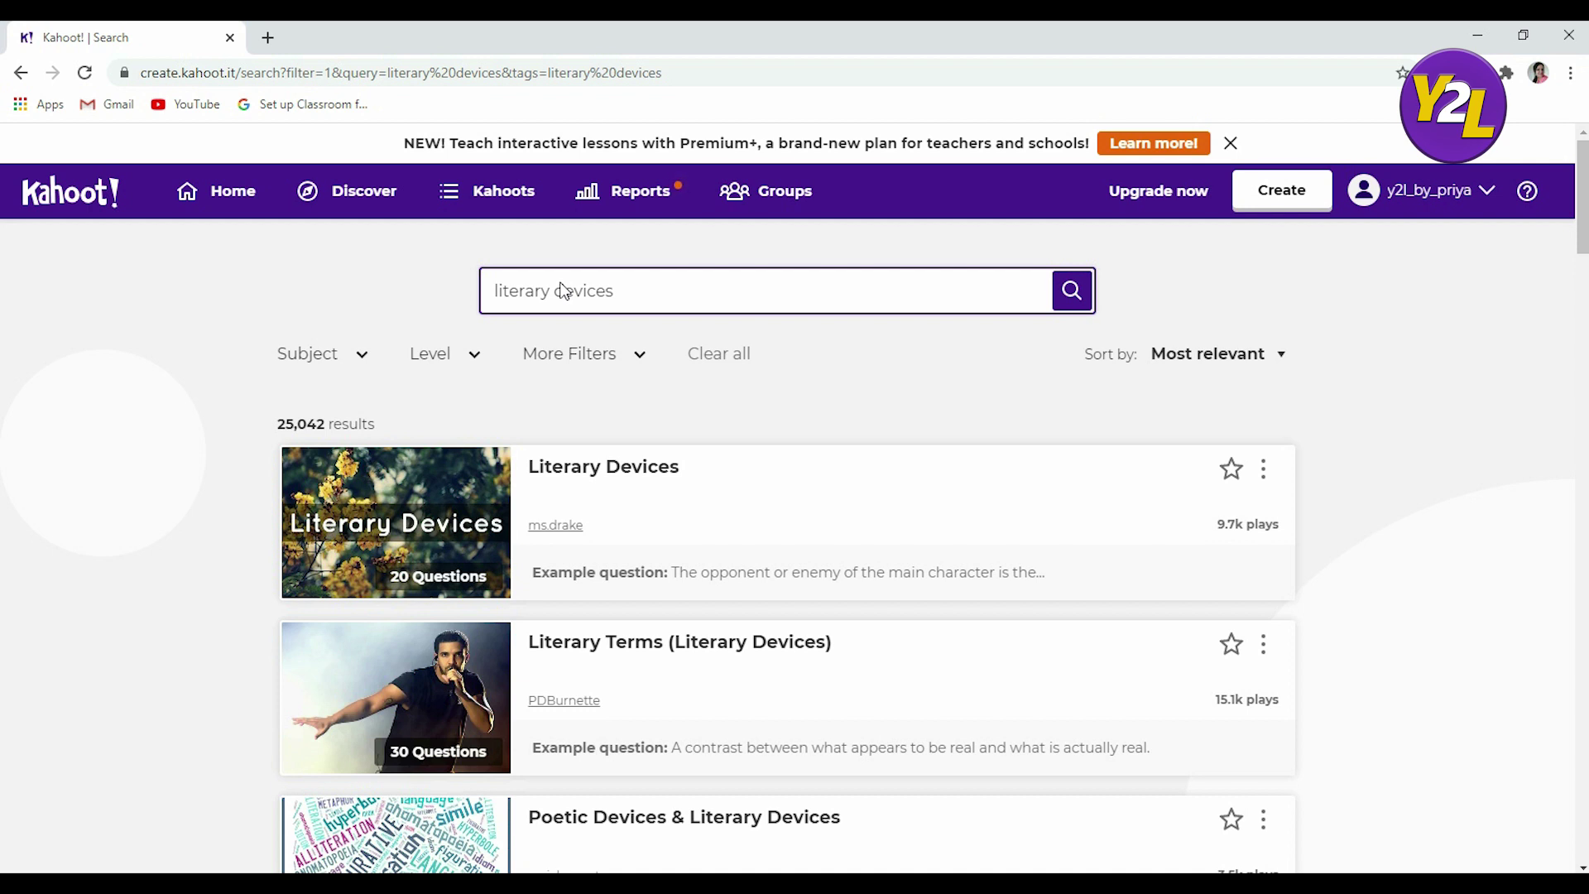
- Open the first Literary Devices kahoot from the search results and look through its questions
scroll(735, 501, "down", 15)
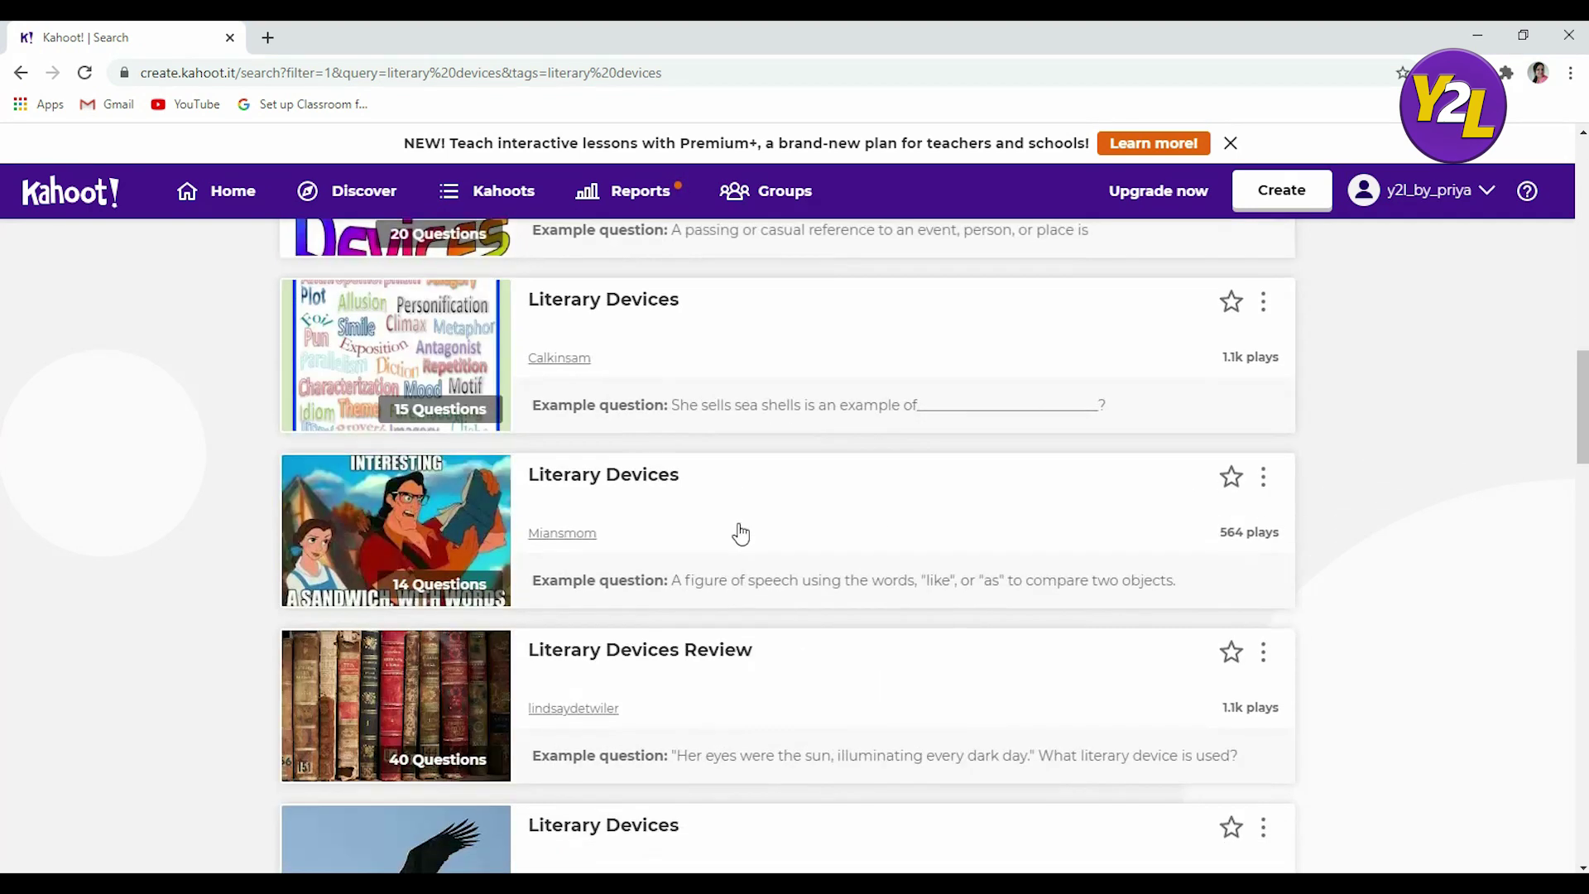
scroll(743, 536, "up", 8)
scroll(744, 542, "up", 7)
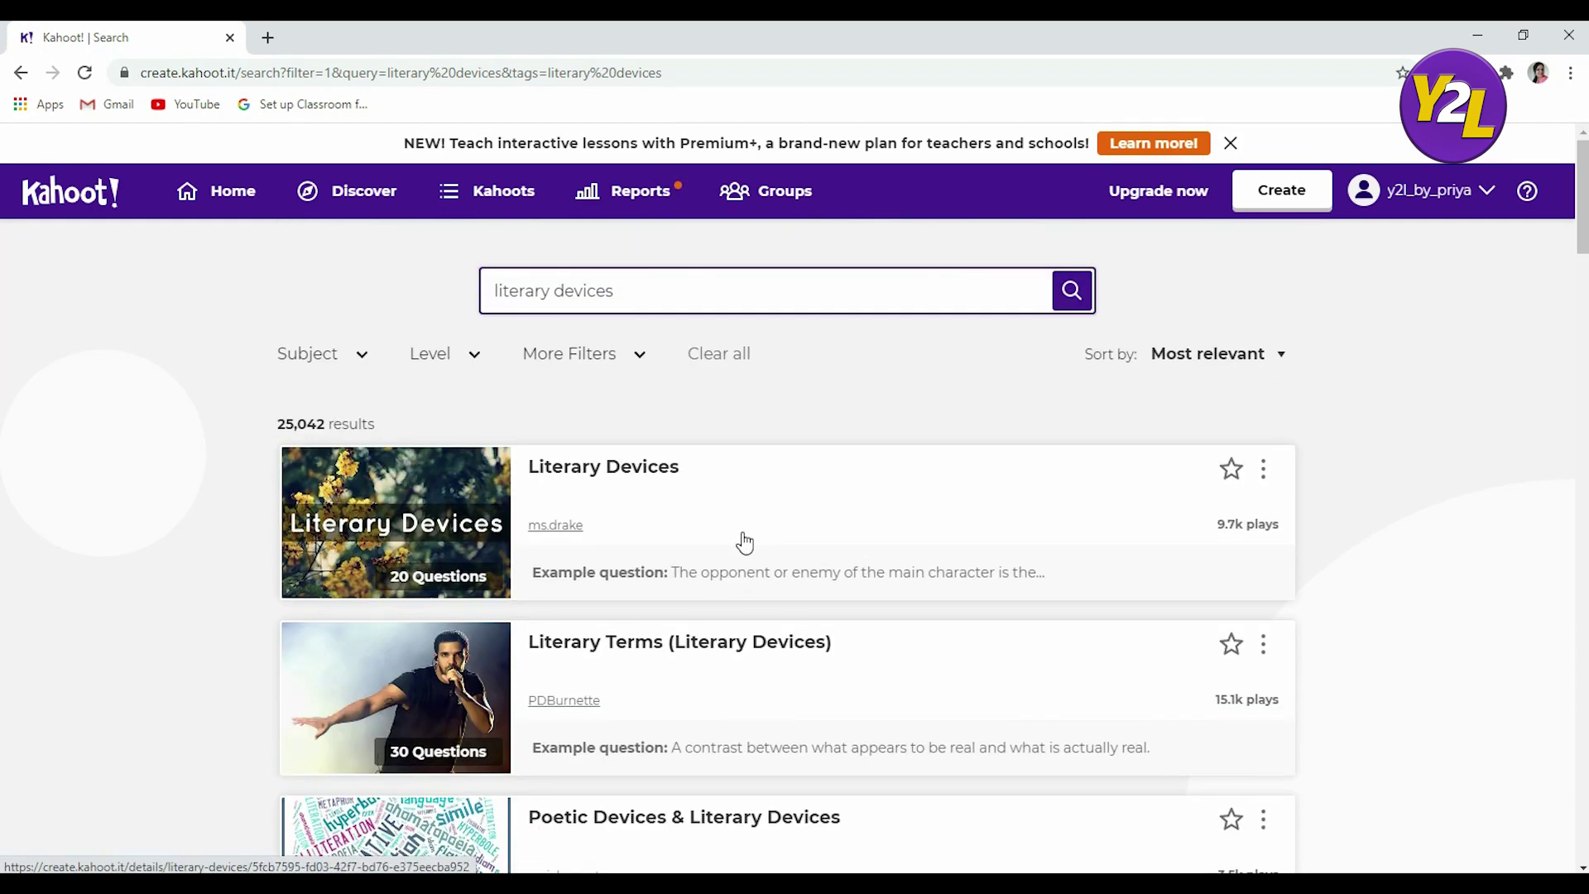
left_click(578, 474)
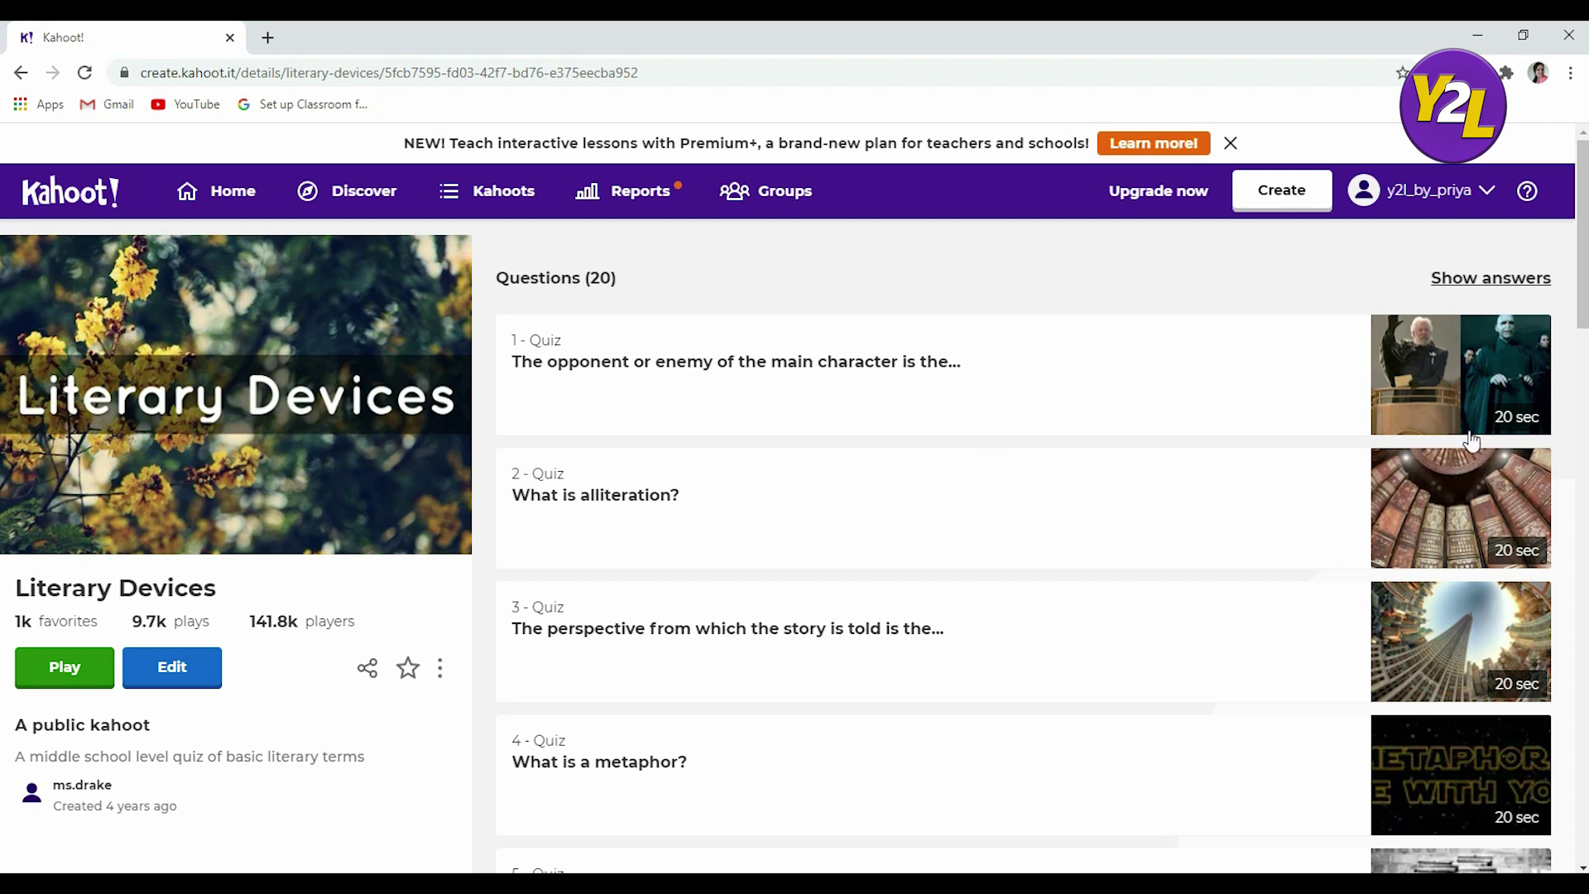
scroll(748, 444, "down", 13)
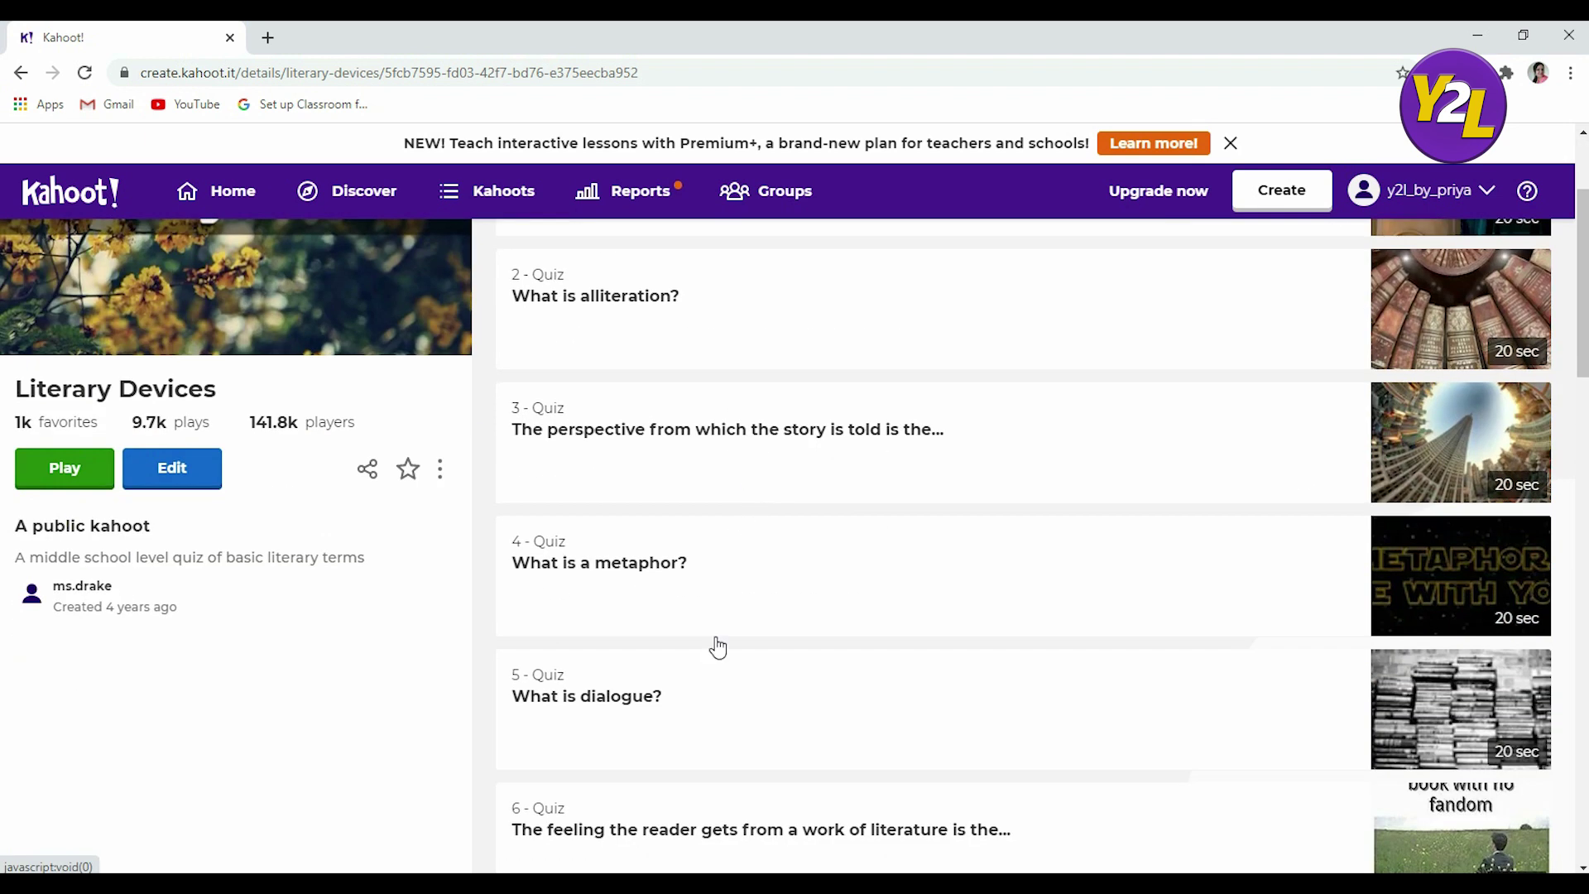
scroll(717, 789, "up", 13)
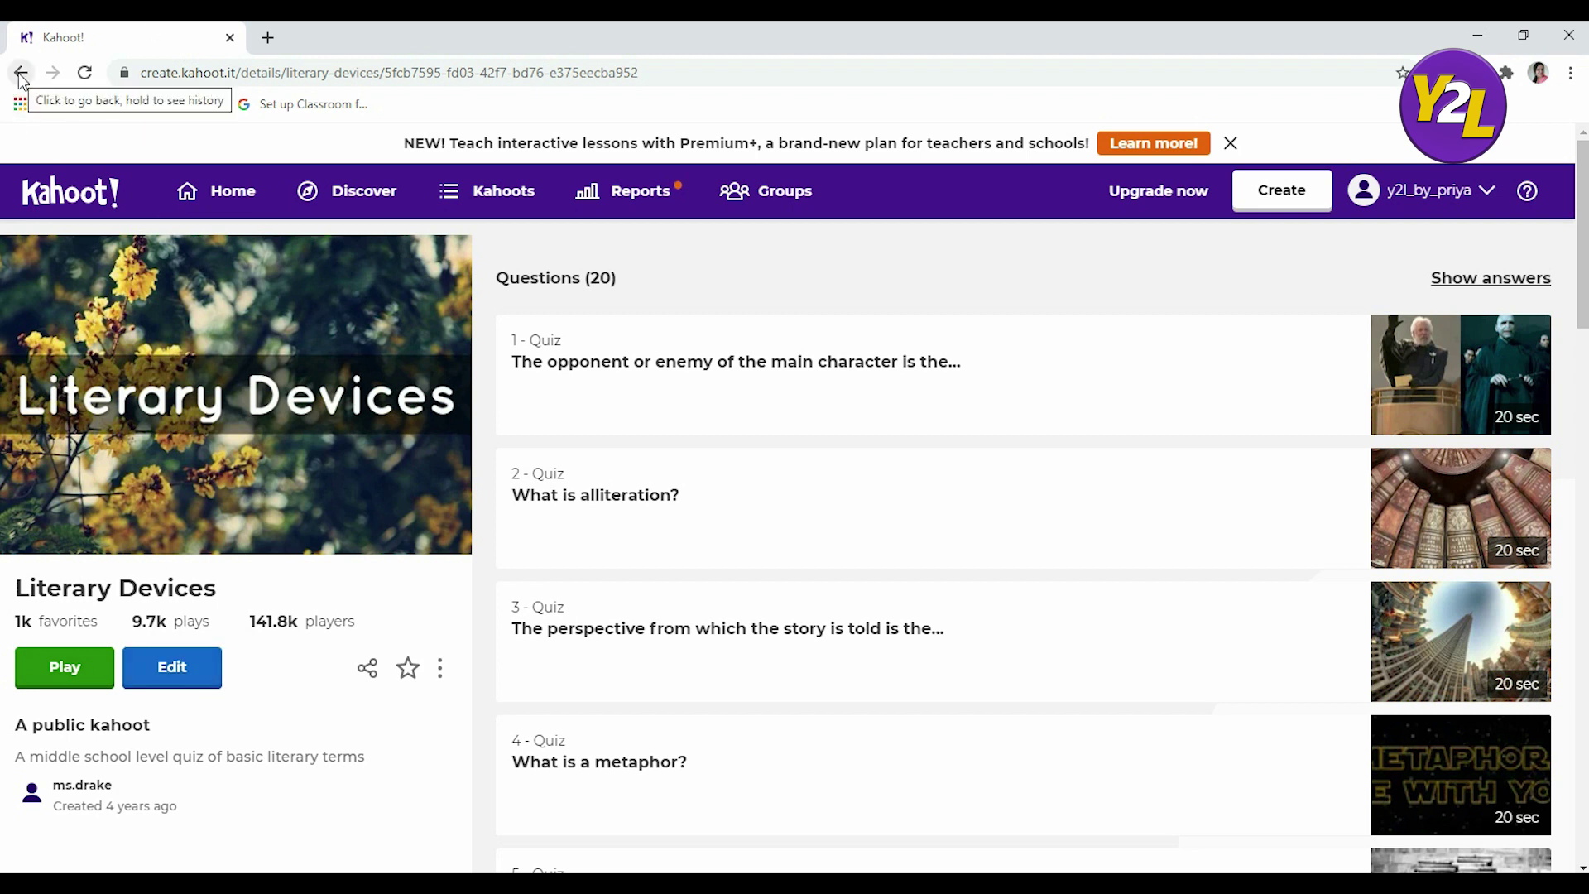
- Return to the Discover library and search for kahoots using the suggested term "Animals"
left_click(379, 193)
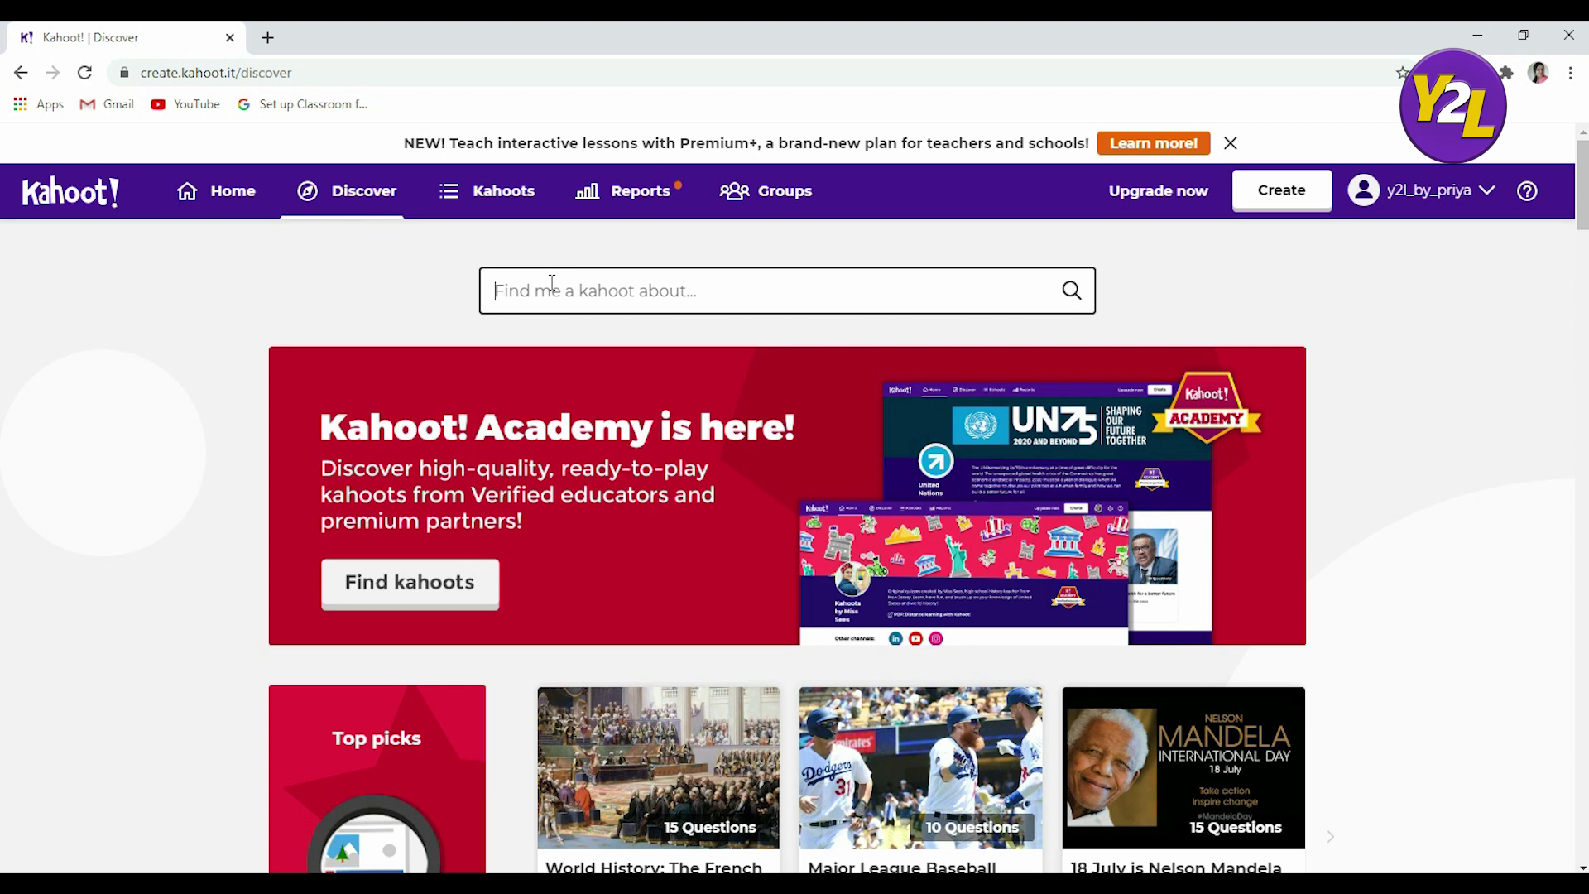
left_click(552, 283)
type("ani")
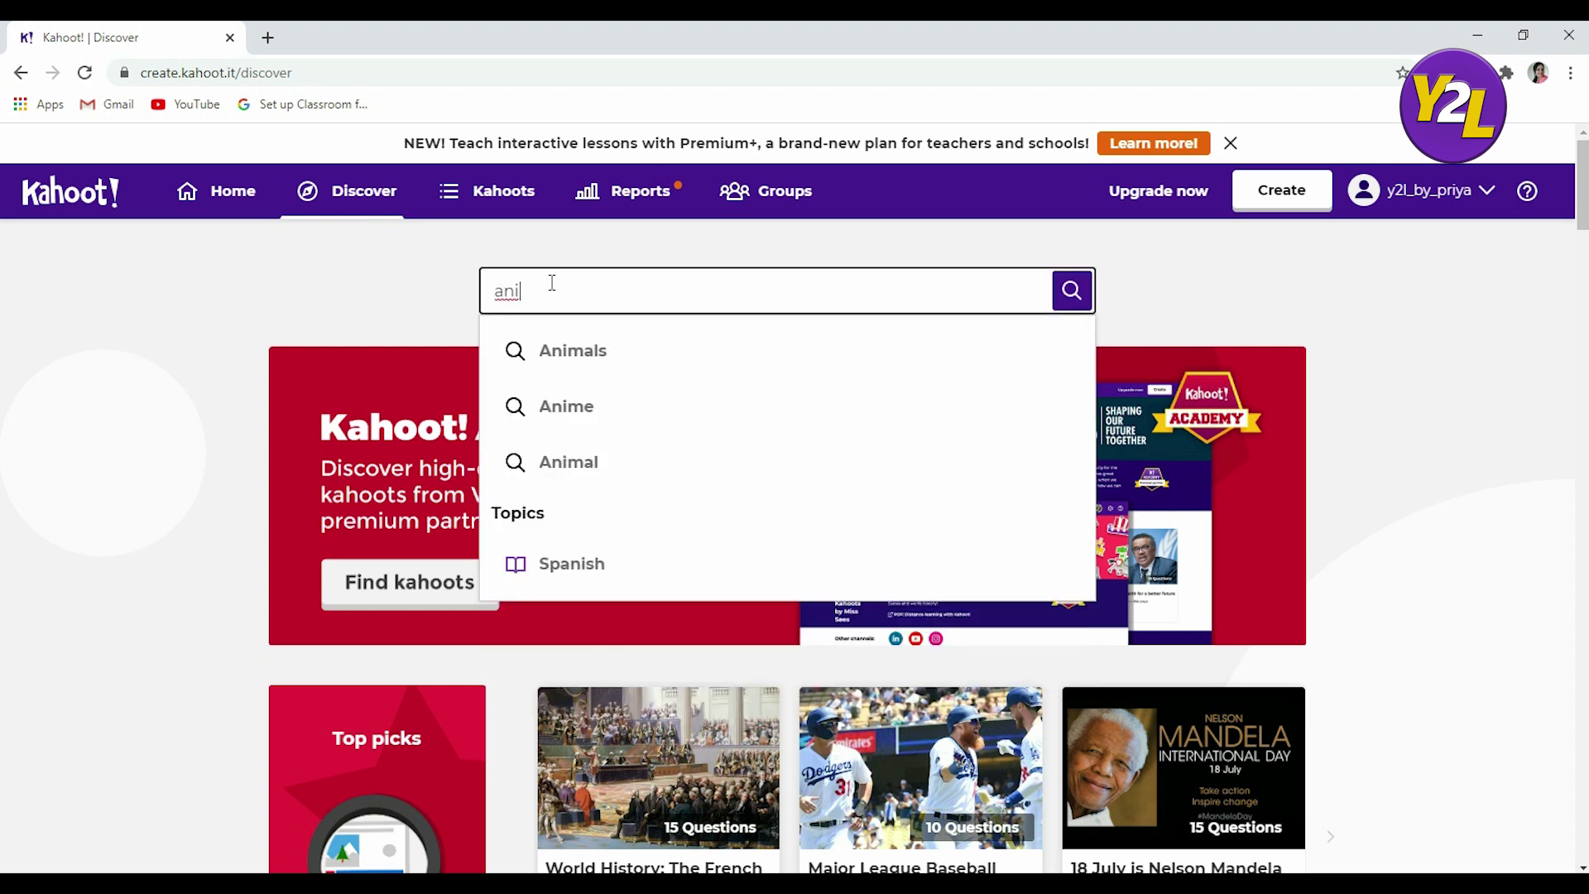
key("Down")
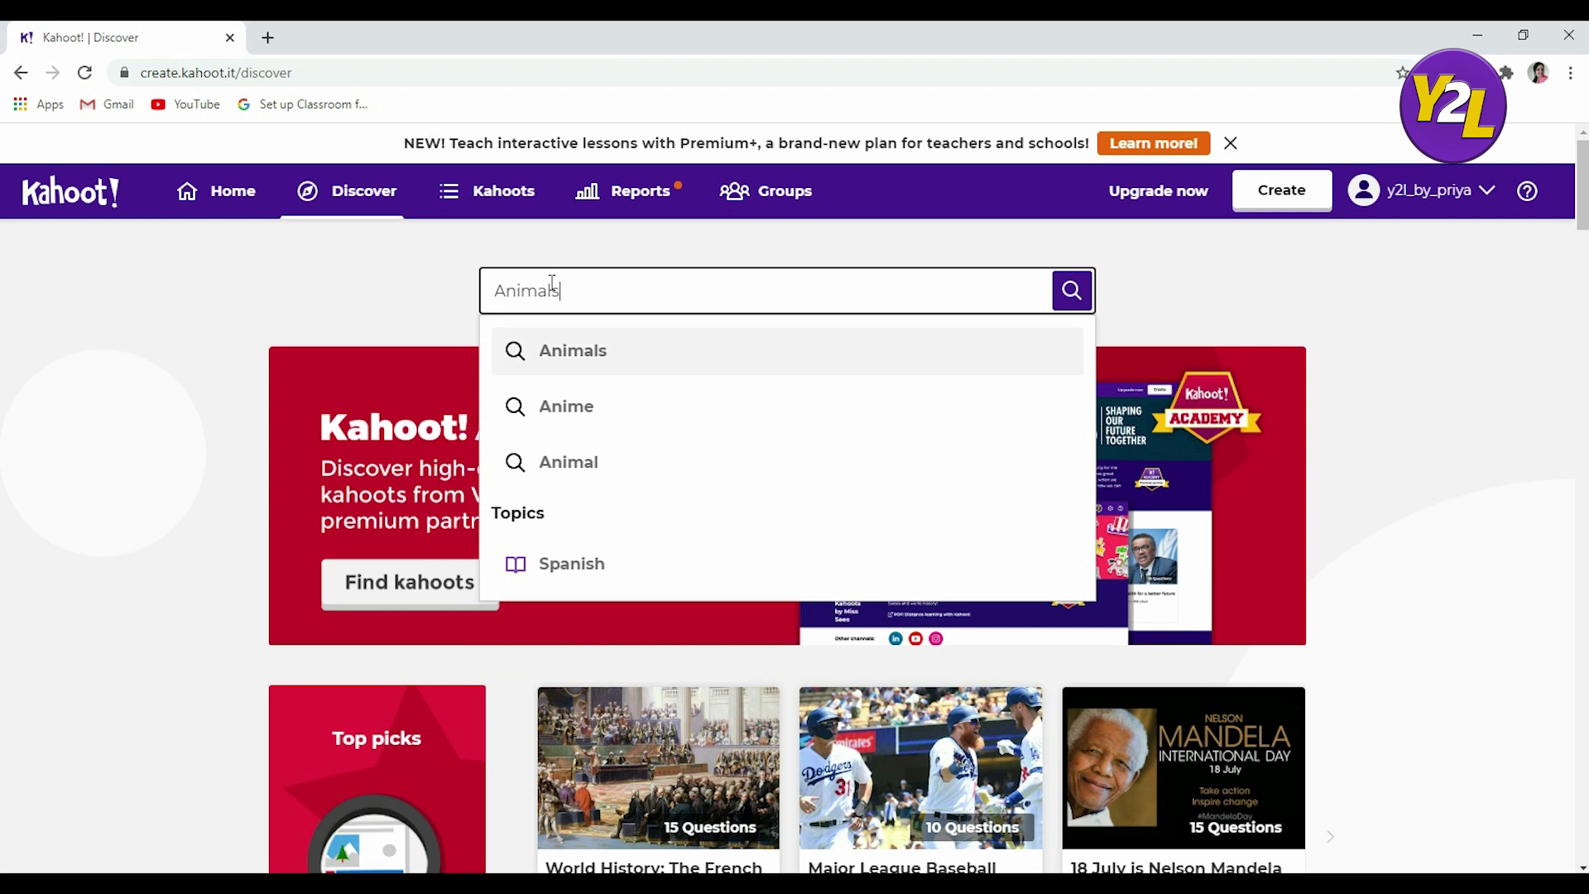
key("Return")
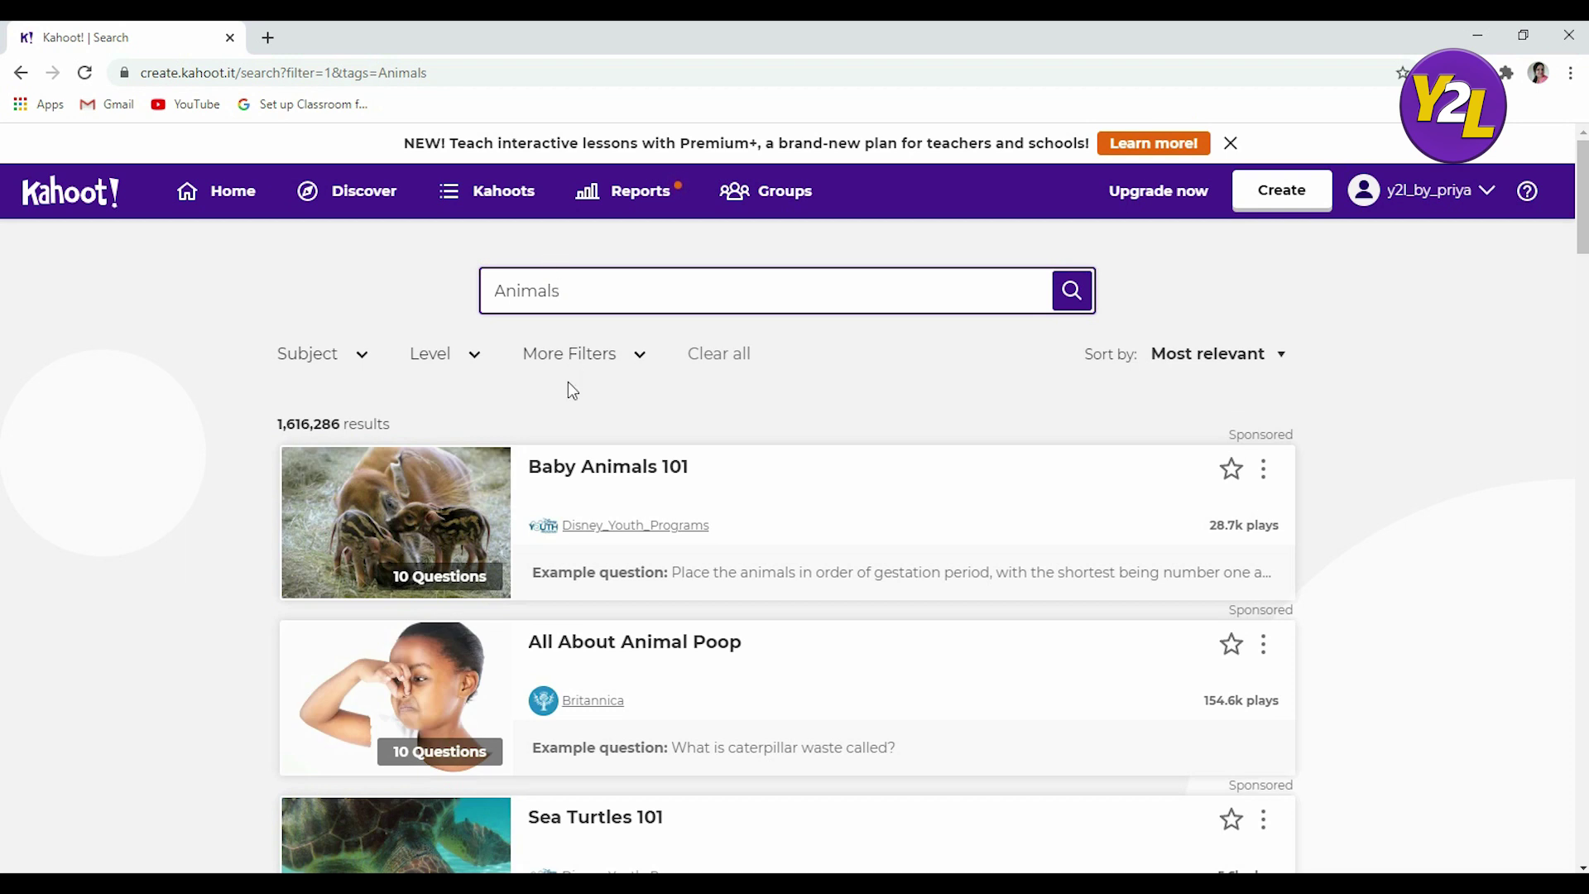
- Look over the Animals results and search the library for kahoots about "Animal names"
scroll(683, 497, "down", 2)
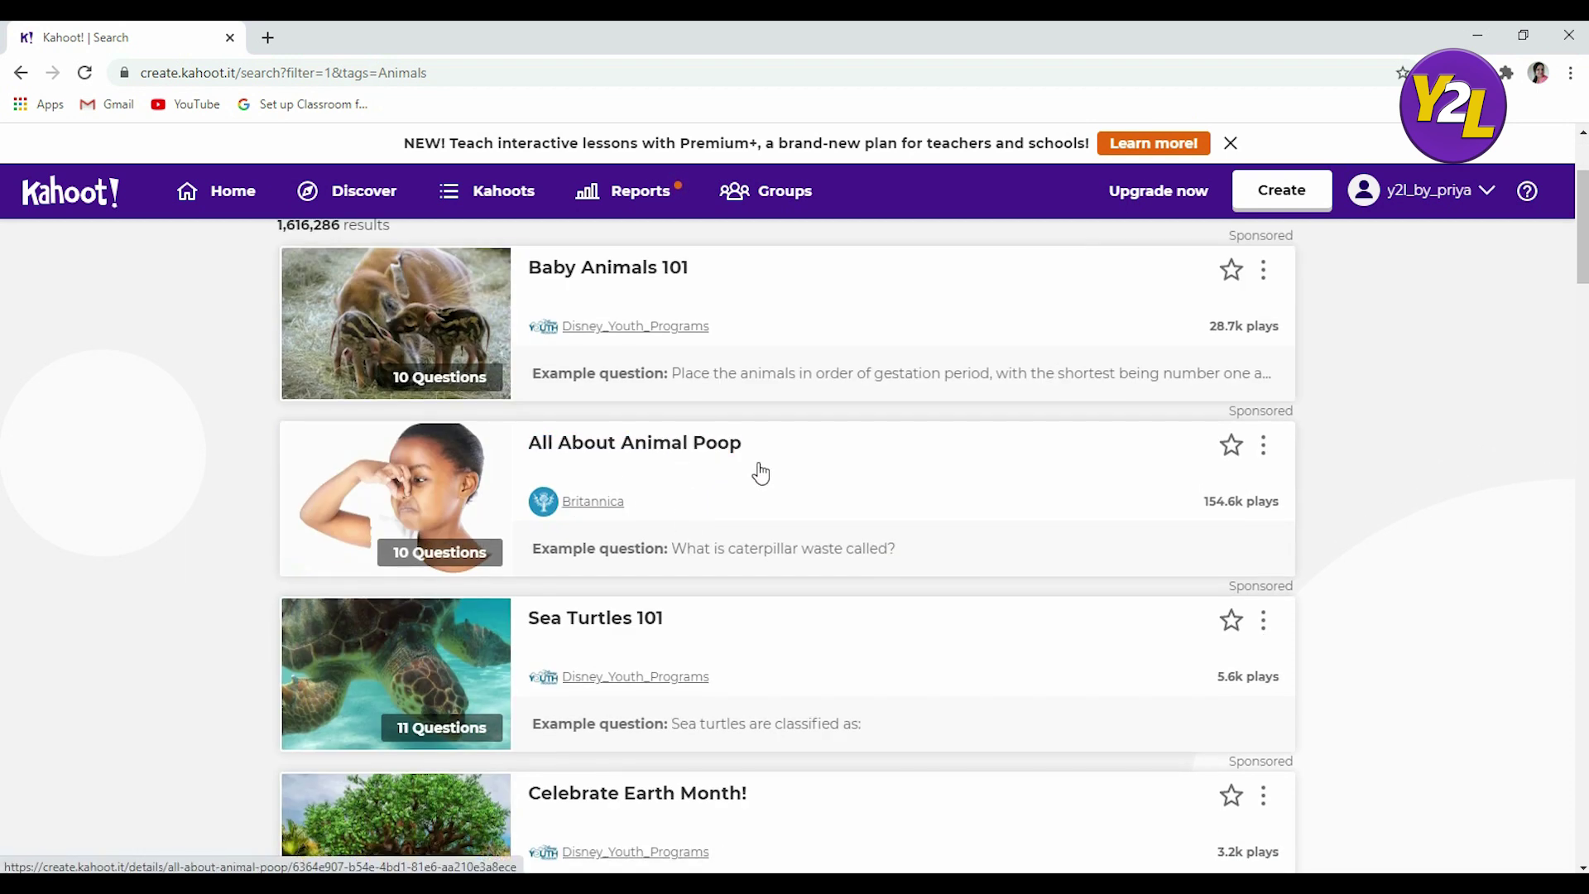
scroll(752, 481, "down", 3)
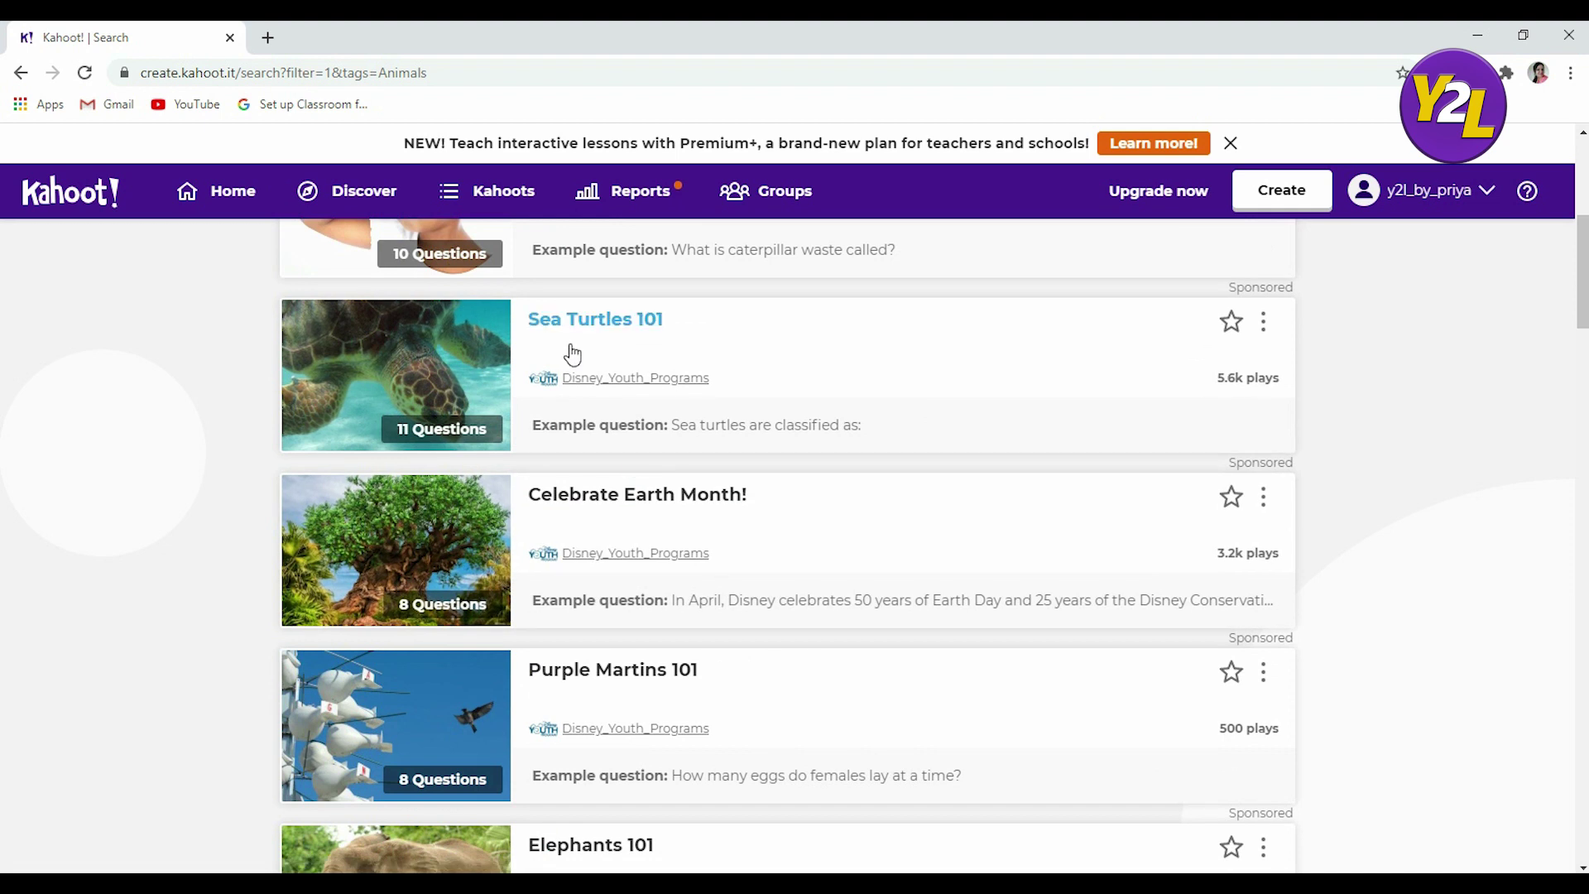
scroll(702, 649, "down", 3)
scroll(704, 637, "up", 9)
left_click(582, 276)
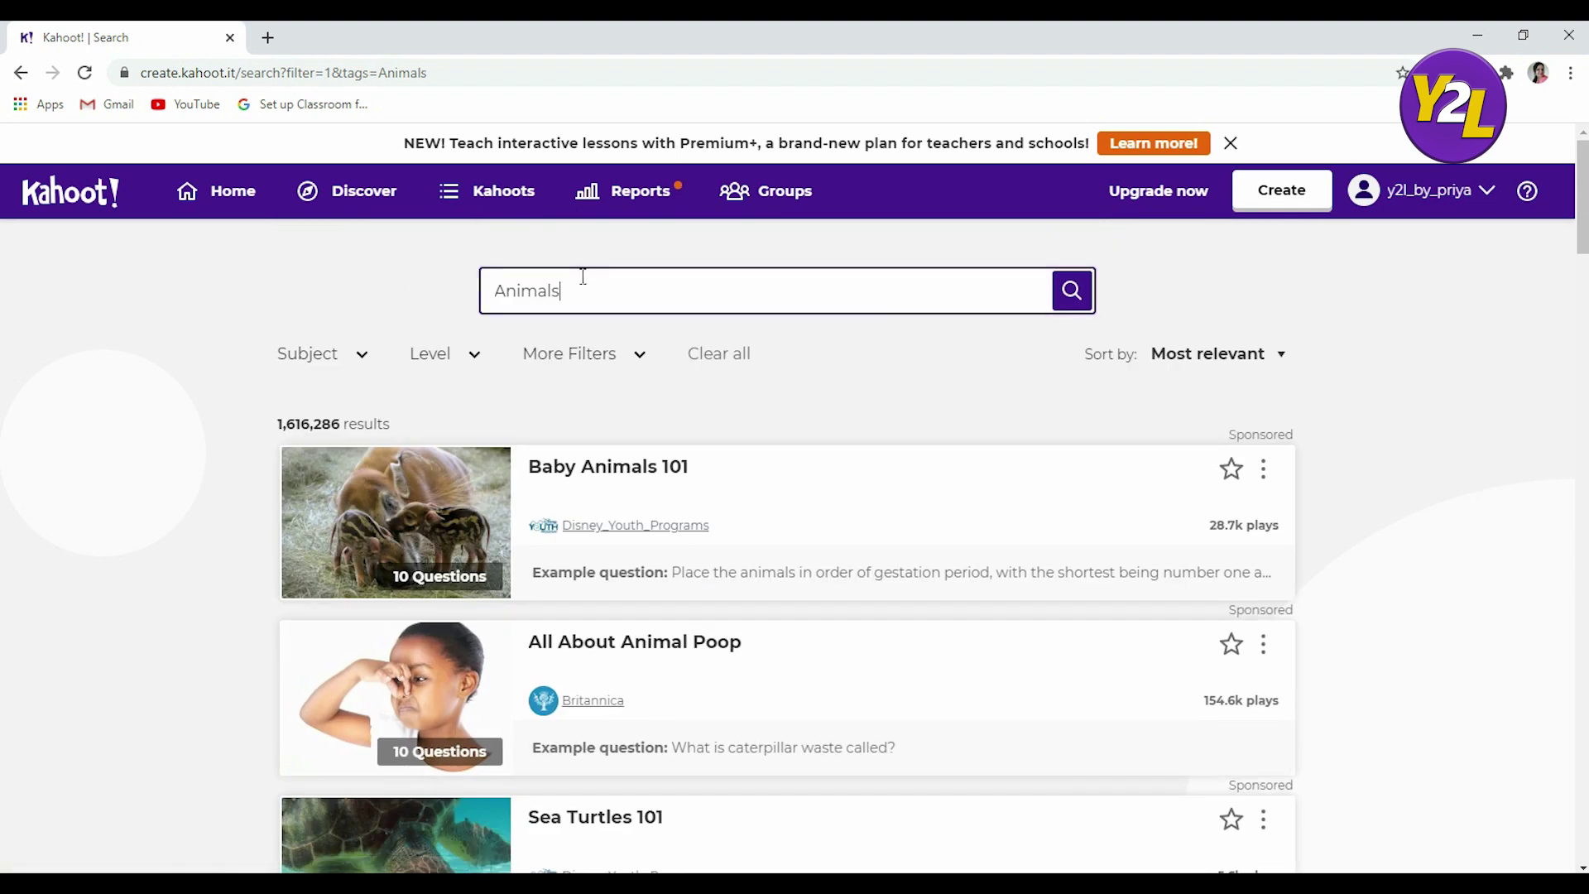
key("BackSpace")
type("names")
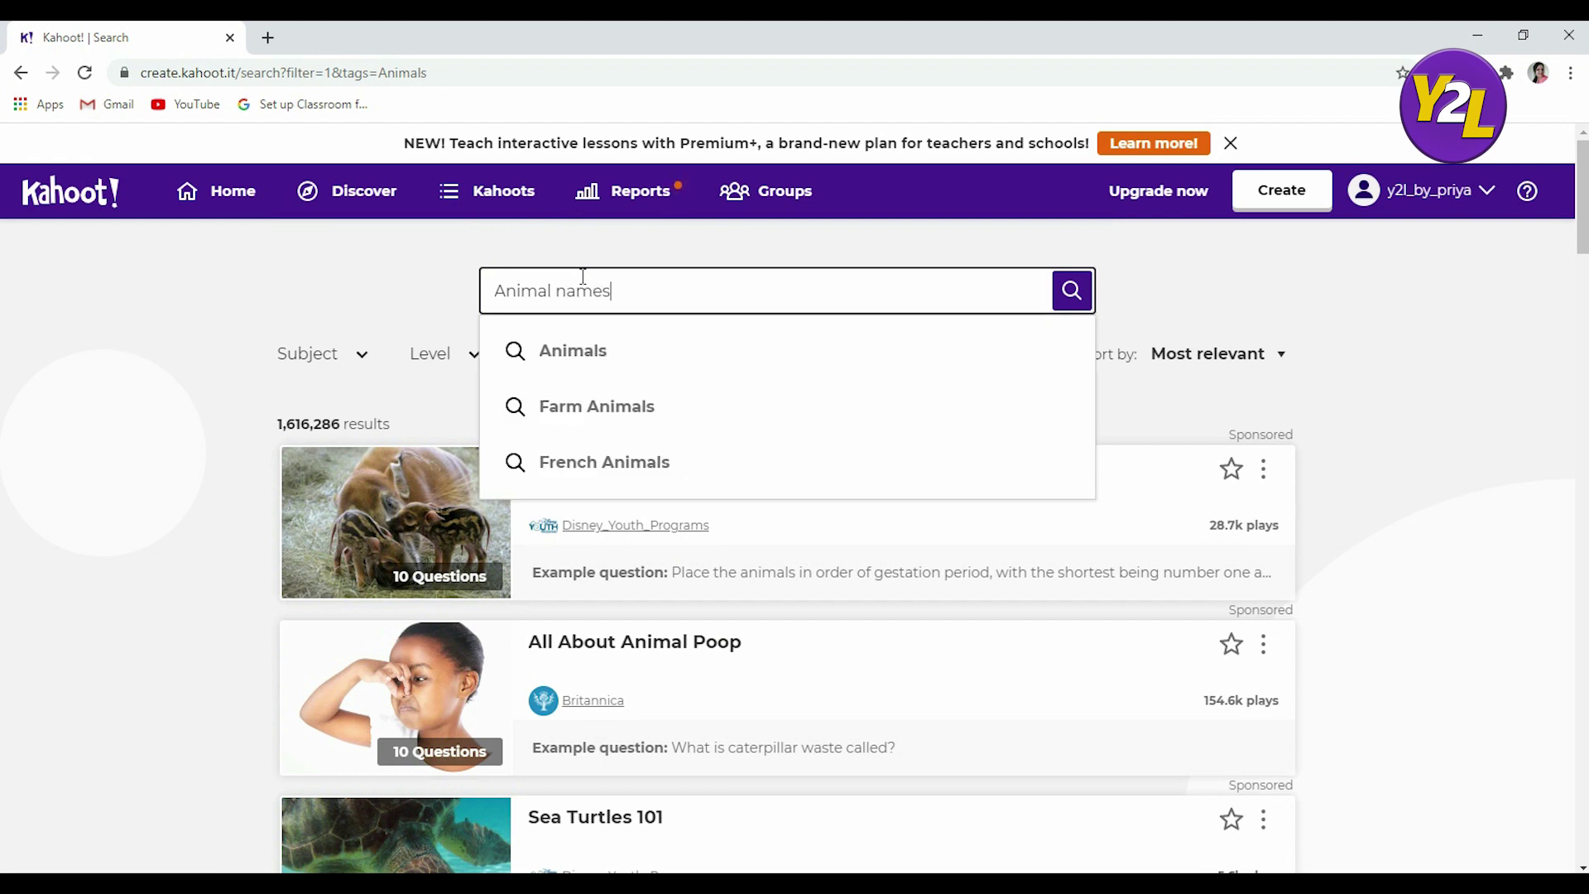
key("Return")
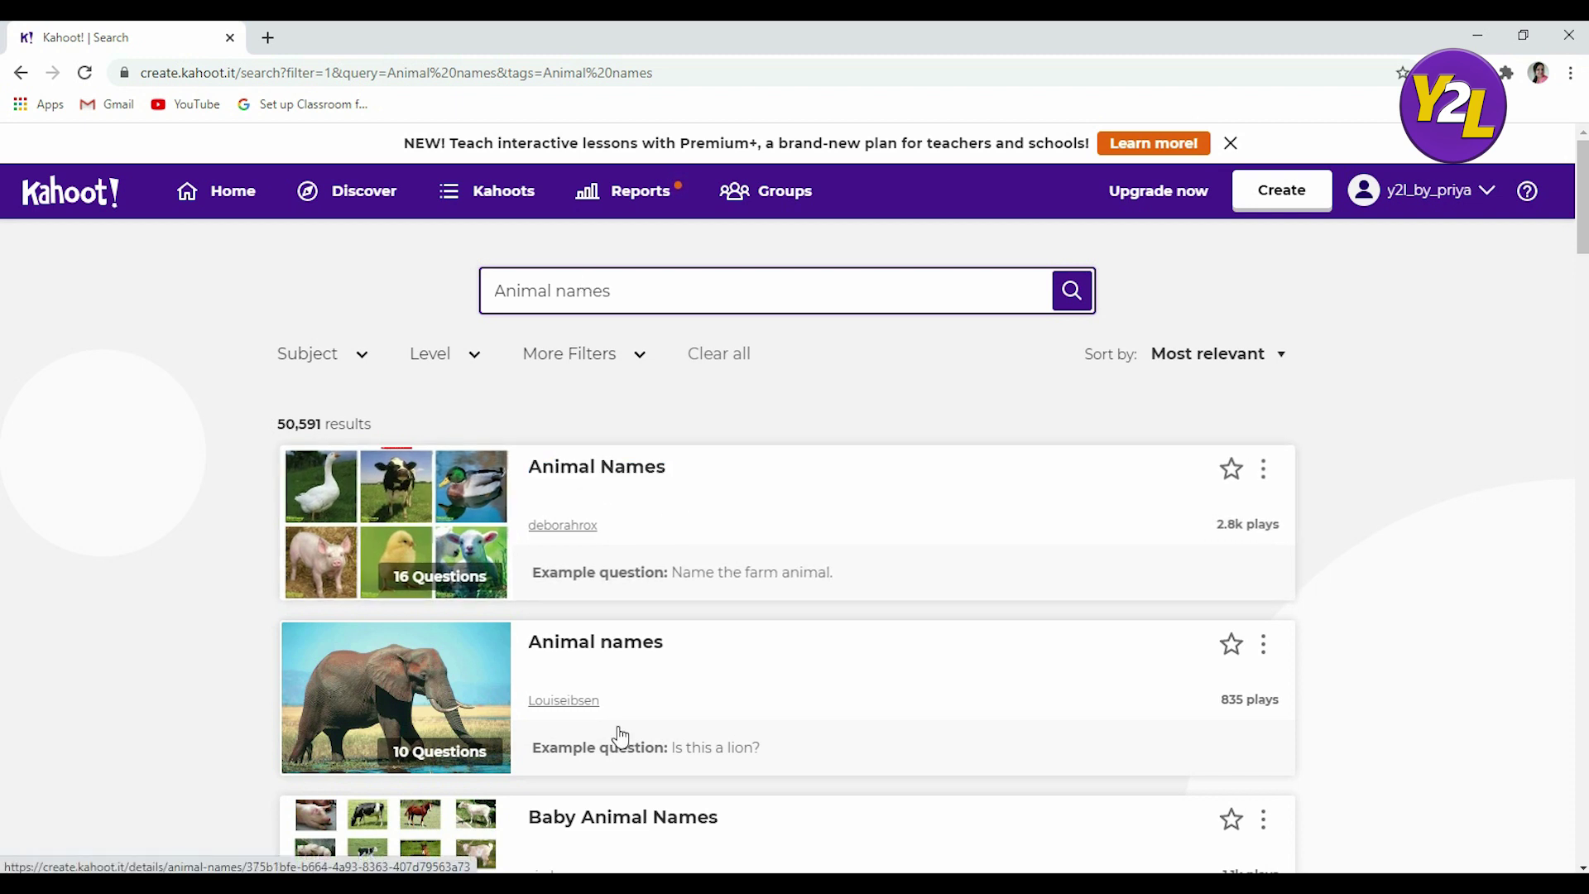
- Open the 10-question "Animal names" kahoot with the elephant cover from the results and duplicate it for editing
scroll(811, 700, "down", 2)
scroll(593, 638, "down", 1)
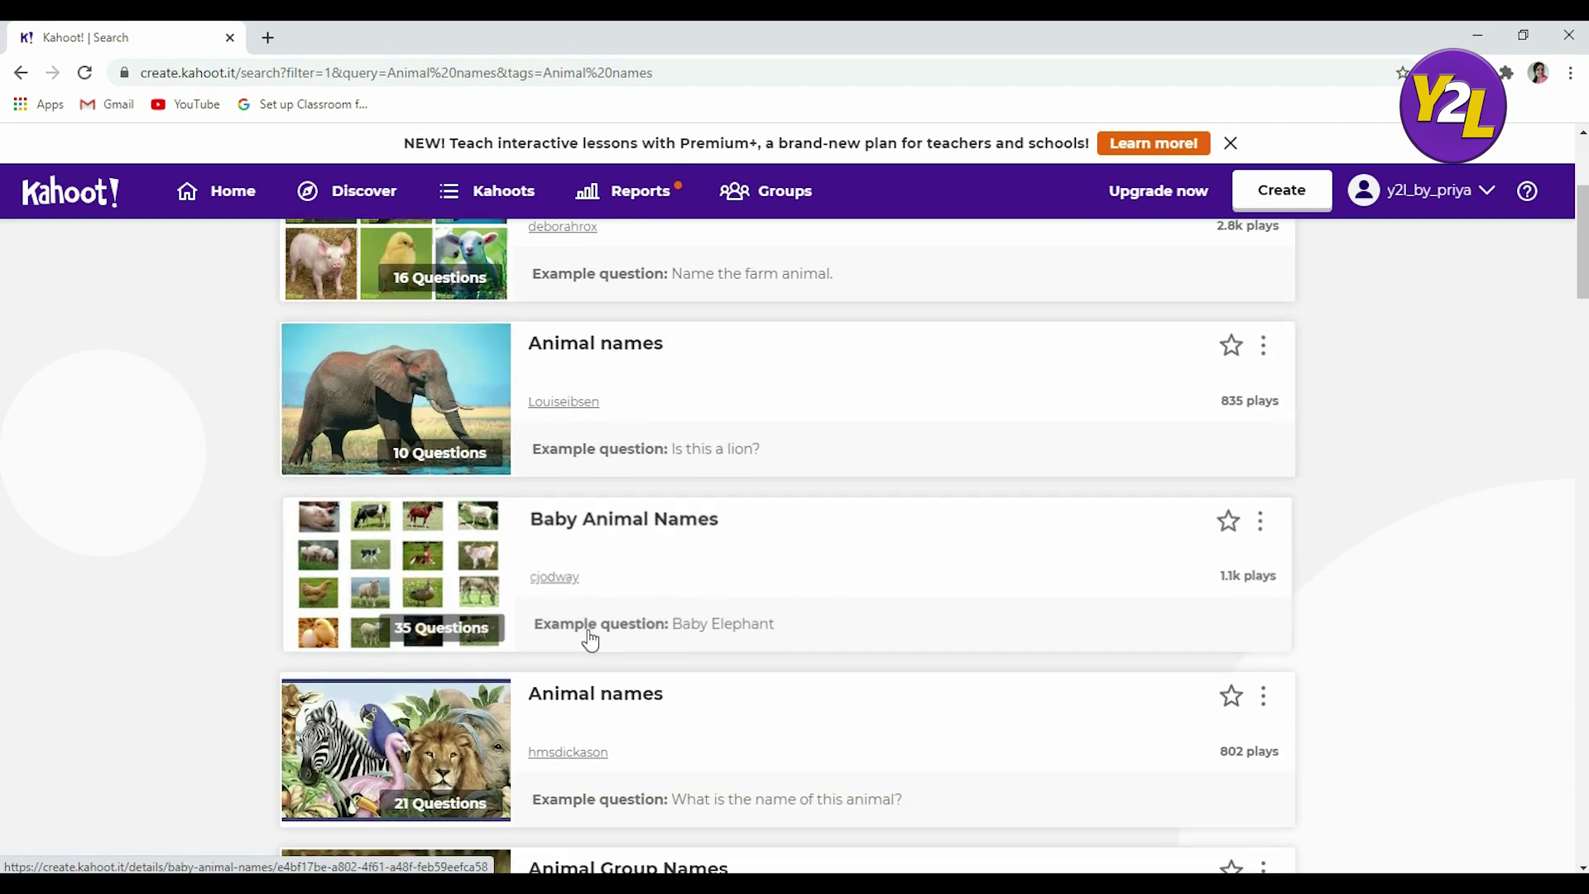
left_click(581, 353)
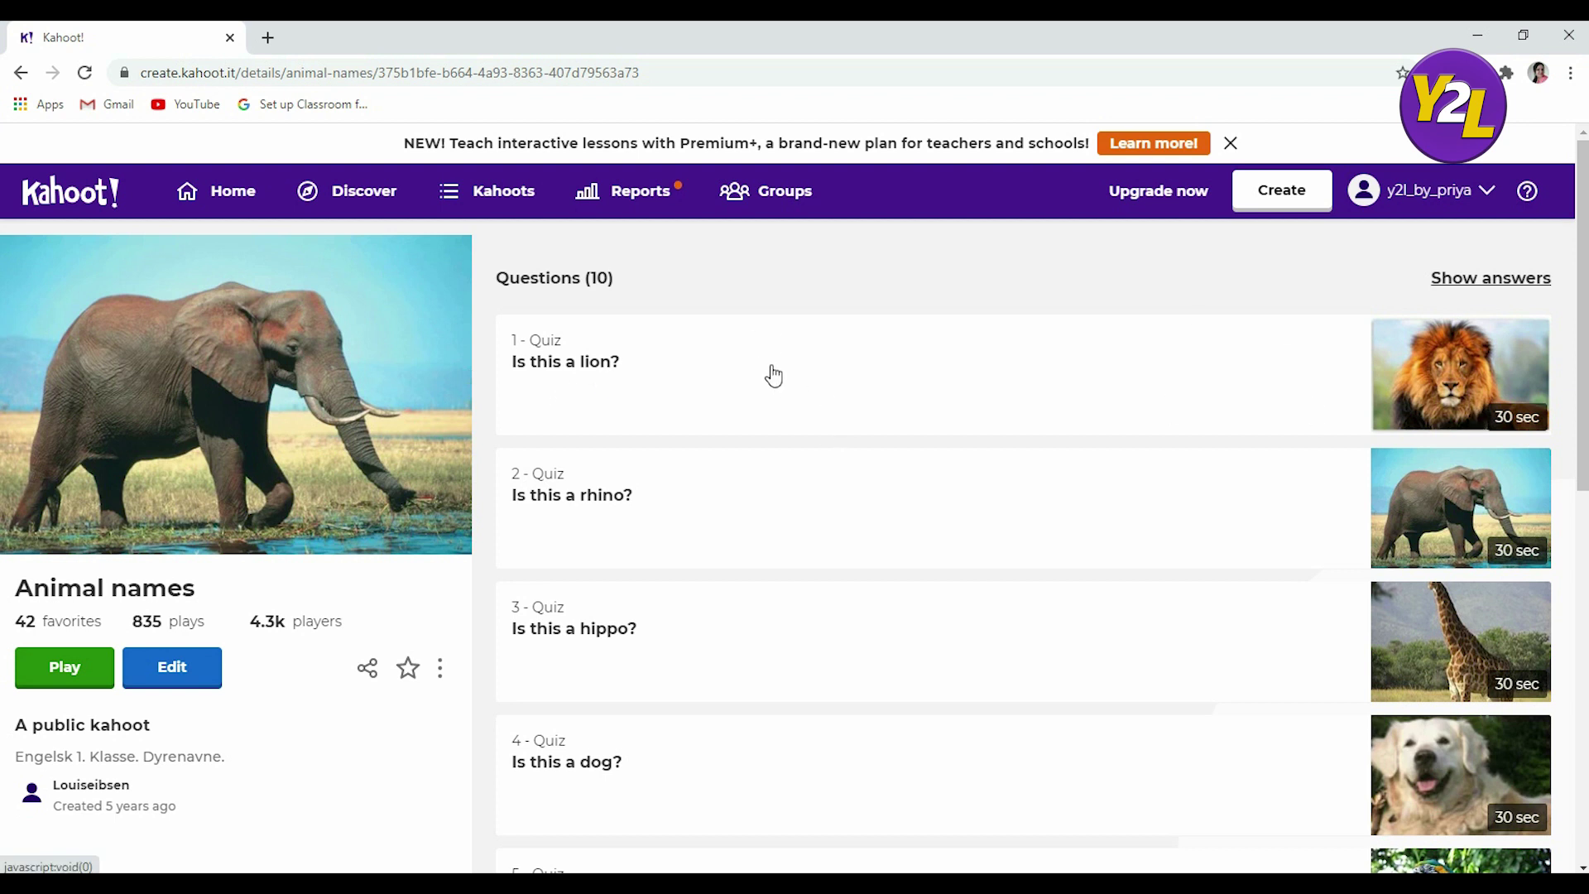
left_click(174, 676)
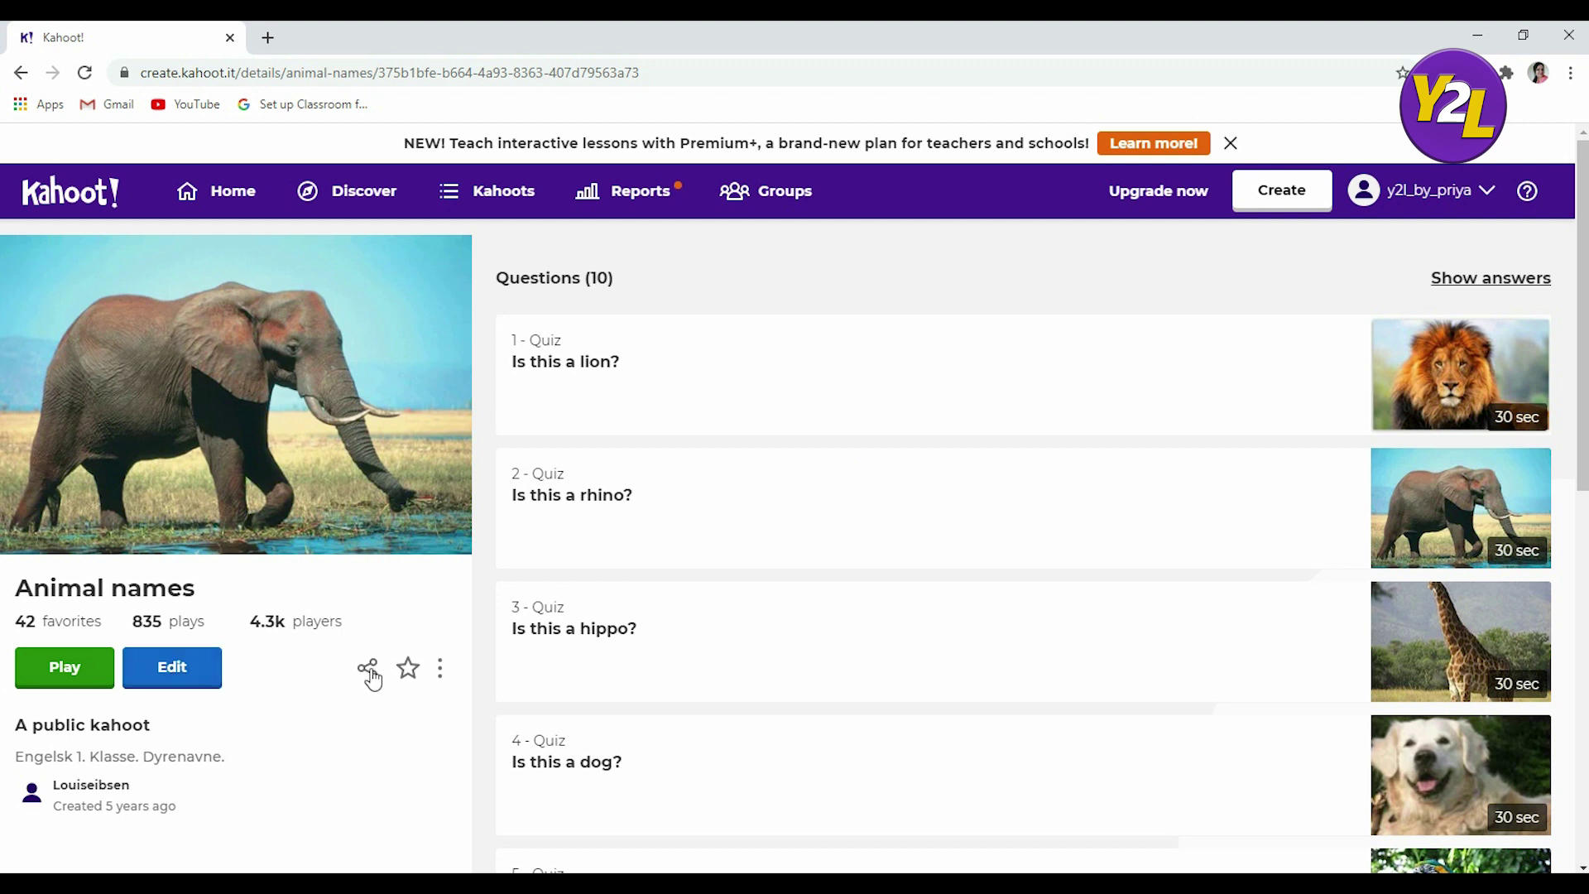
left_click(188, 680)
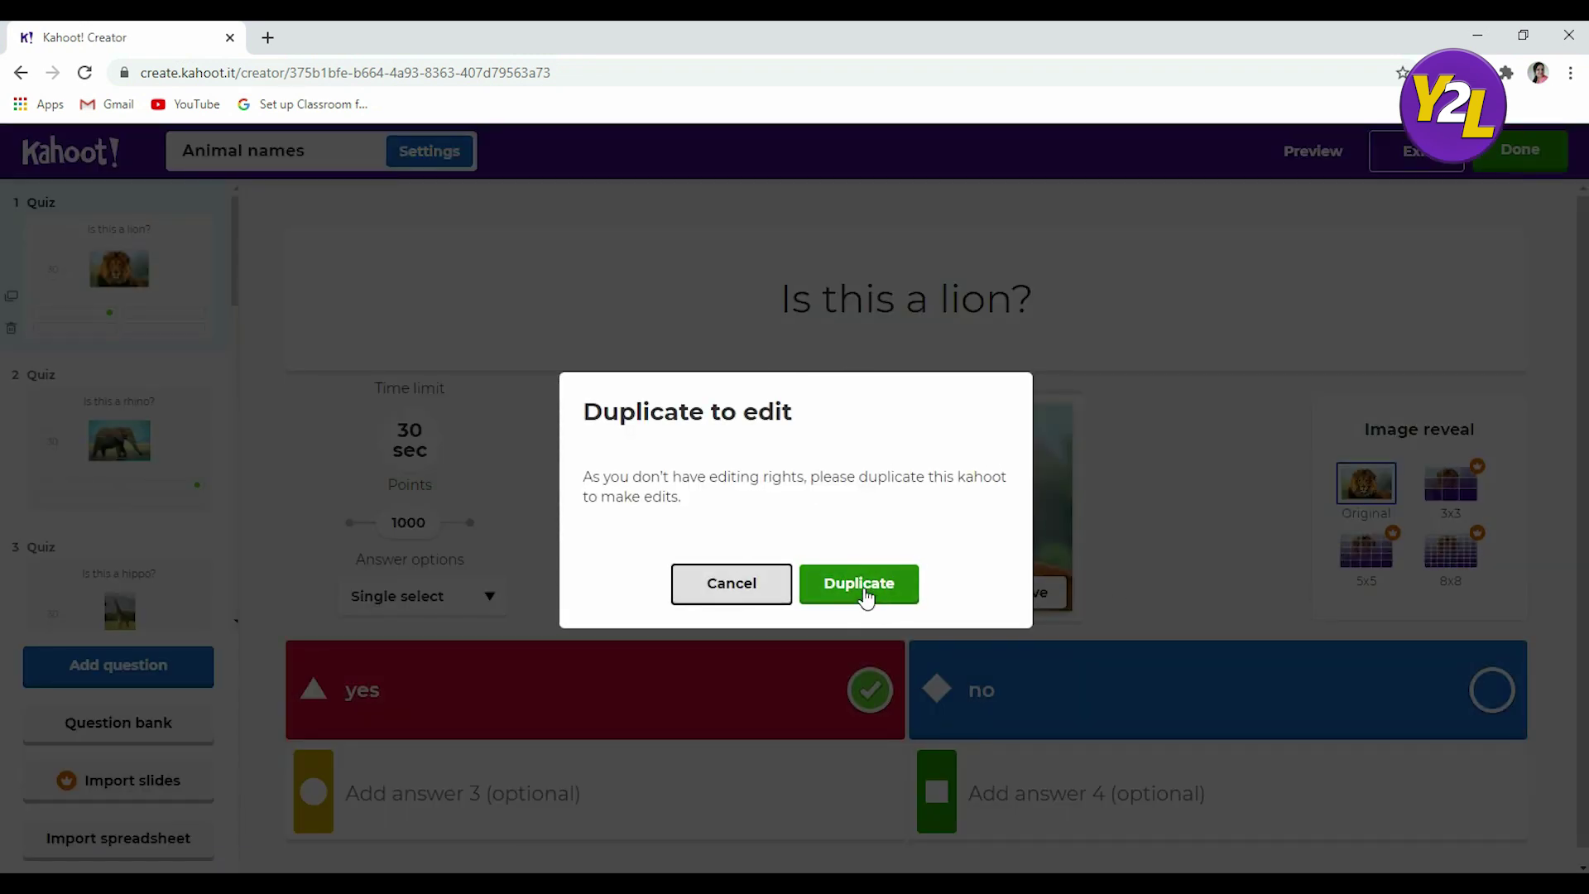
left_click(861, 585)
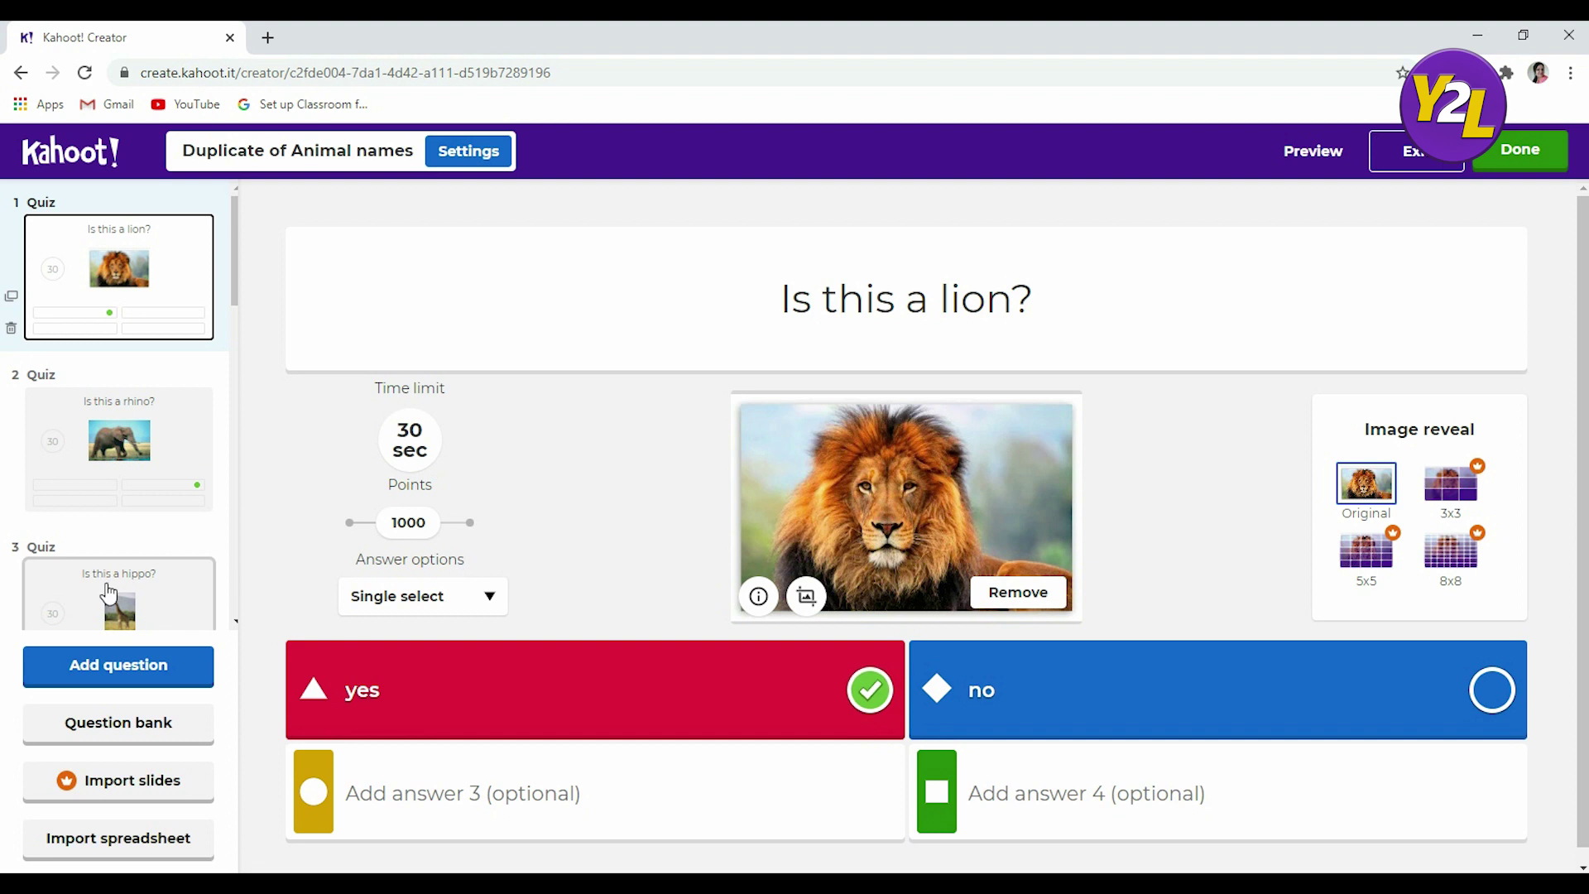
- Change question 3 of the duplicated kahoot, the one with the giraffe picture, to "Is this a giraffe?"
left_click(38, 573)
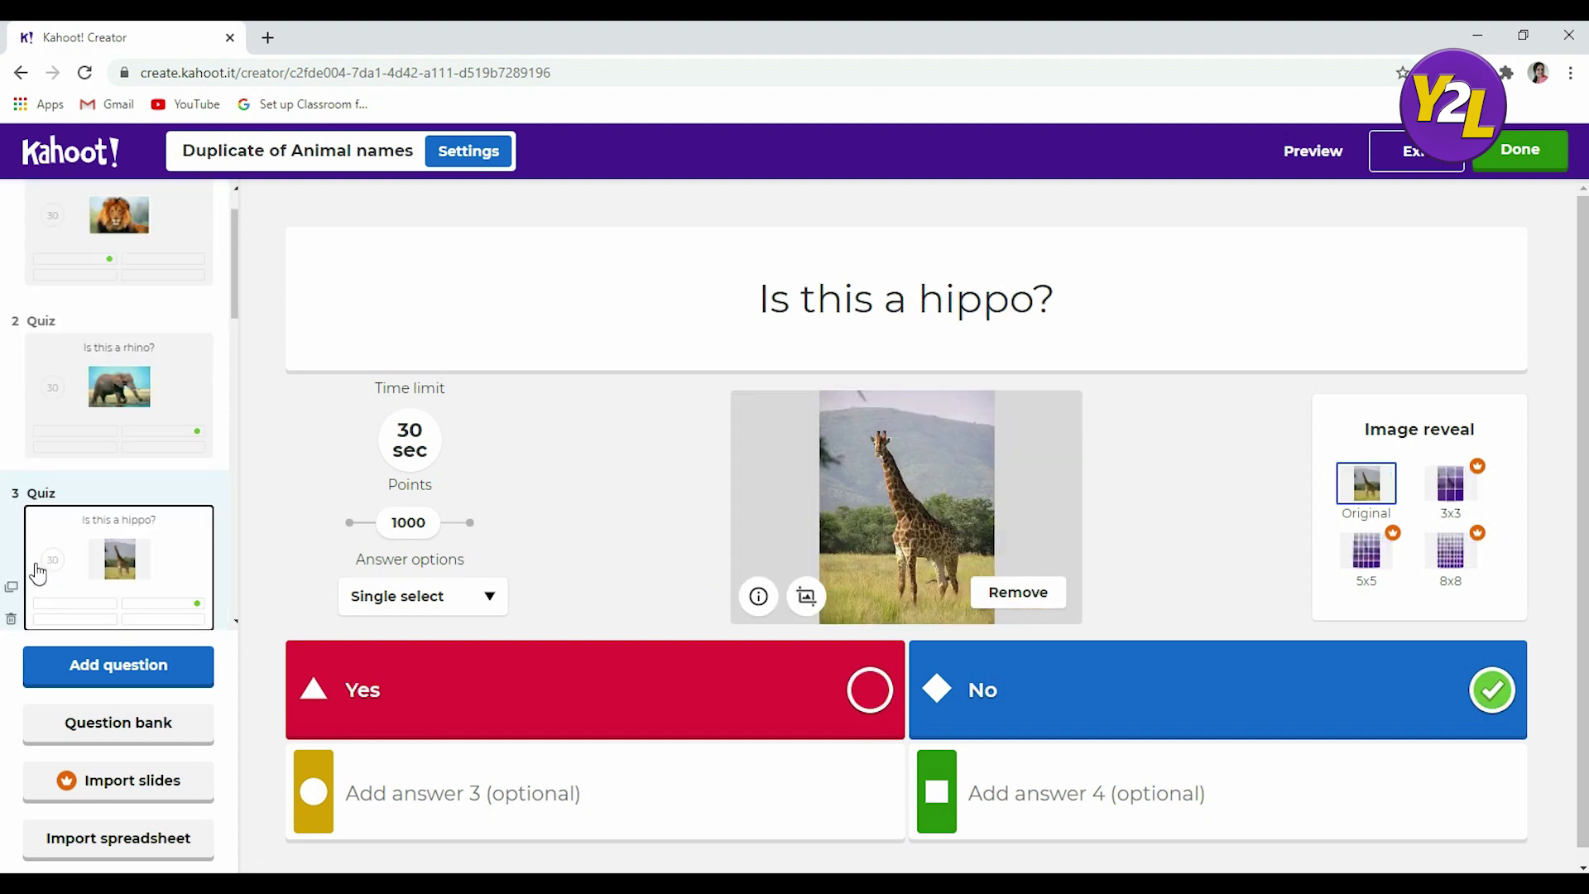
left_click(1044, 296)
key("BackSpace")
key("BackSpace")
key("BackSpace")
key("BackSpace")
key("BackSpace")
type("giraffe")
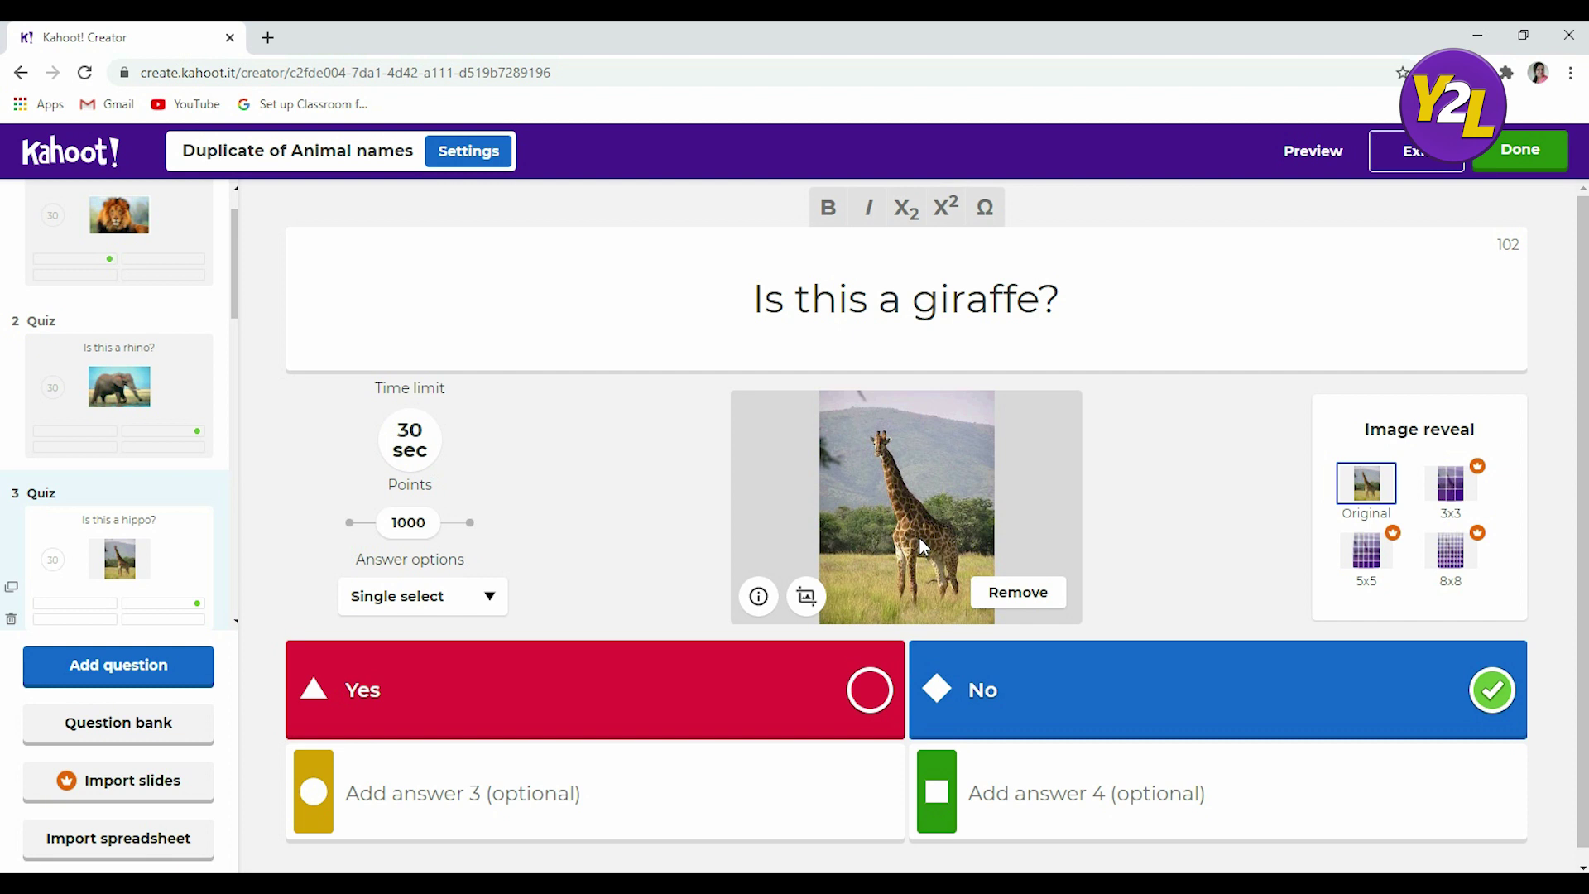
scroll(504, 498, "down", 1)
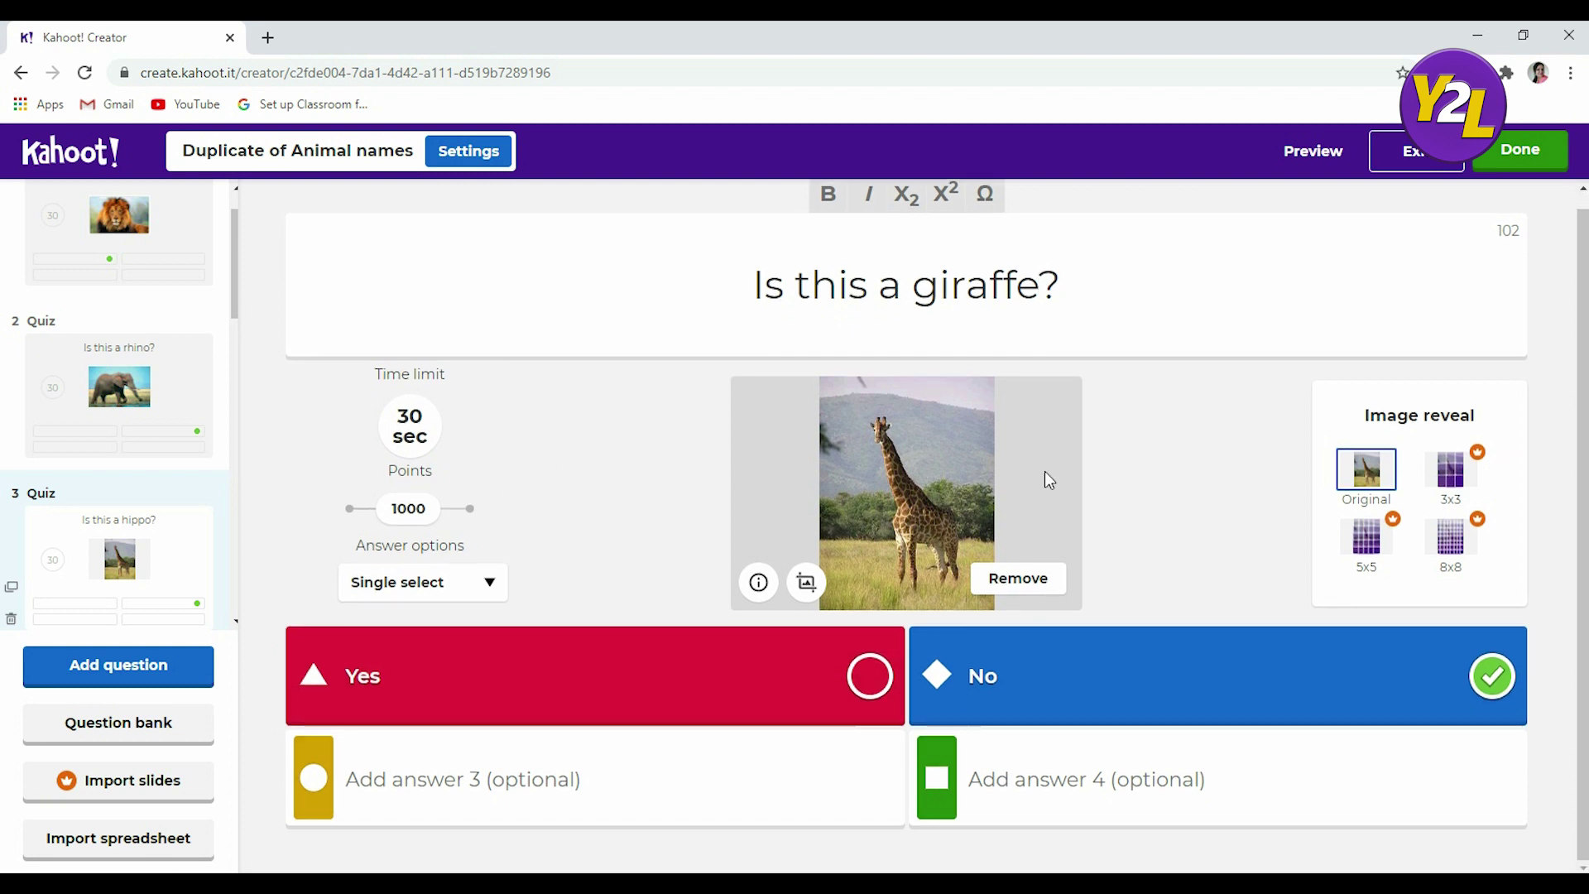
- Add a new quiz question at the end of the kahoot reading "Who is the king of jungle?"
left_click(160, 678)
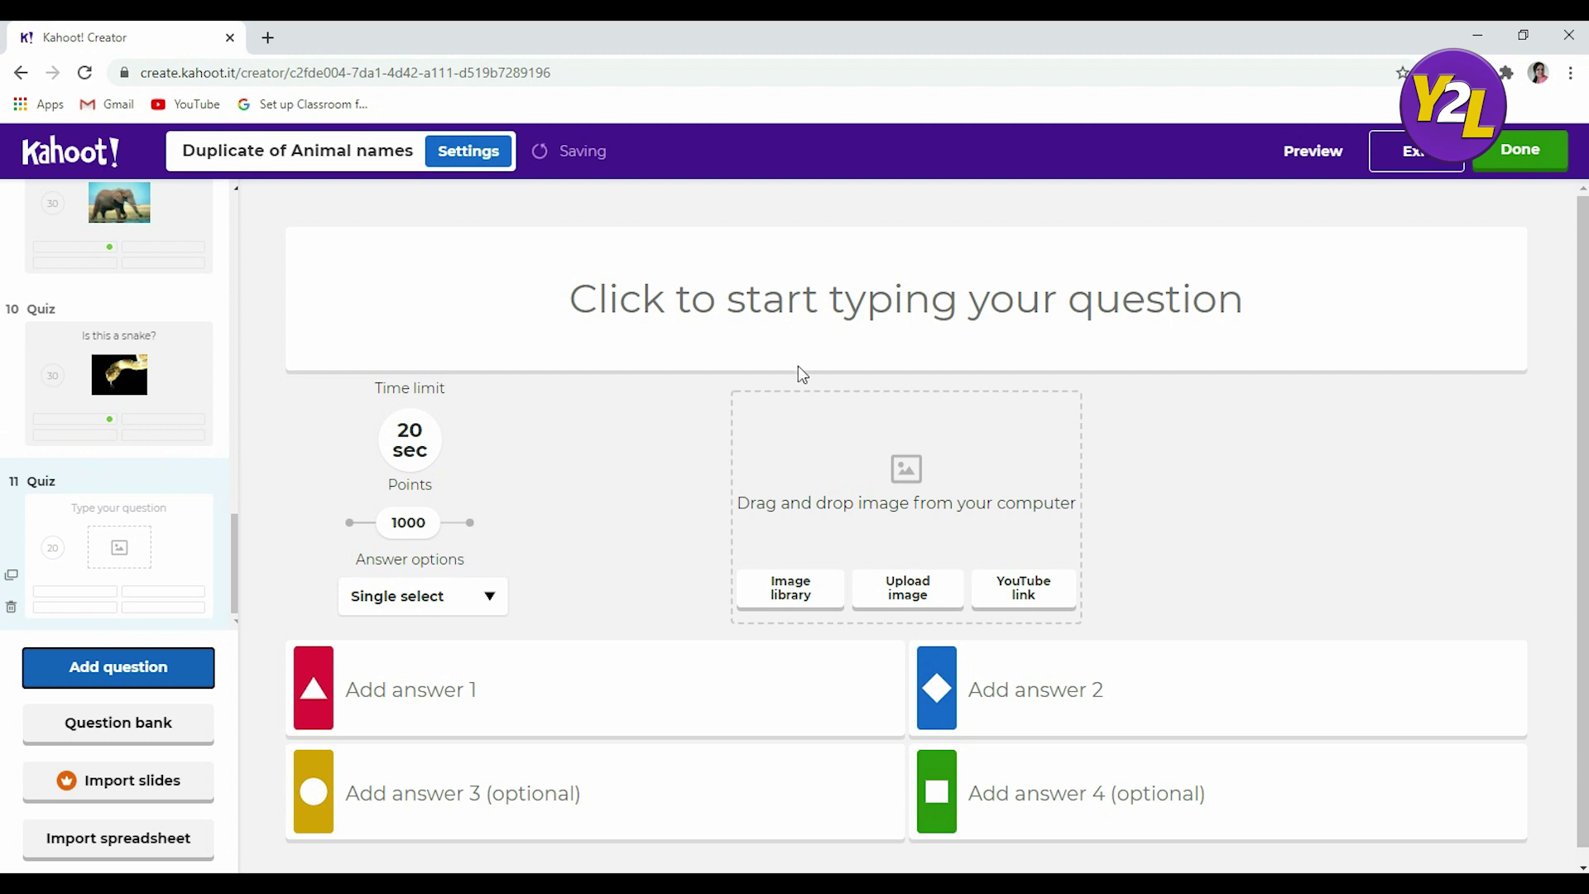
left_click(867, 318)
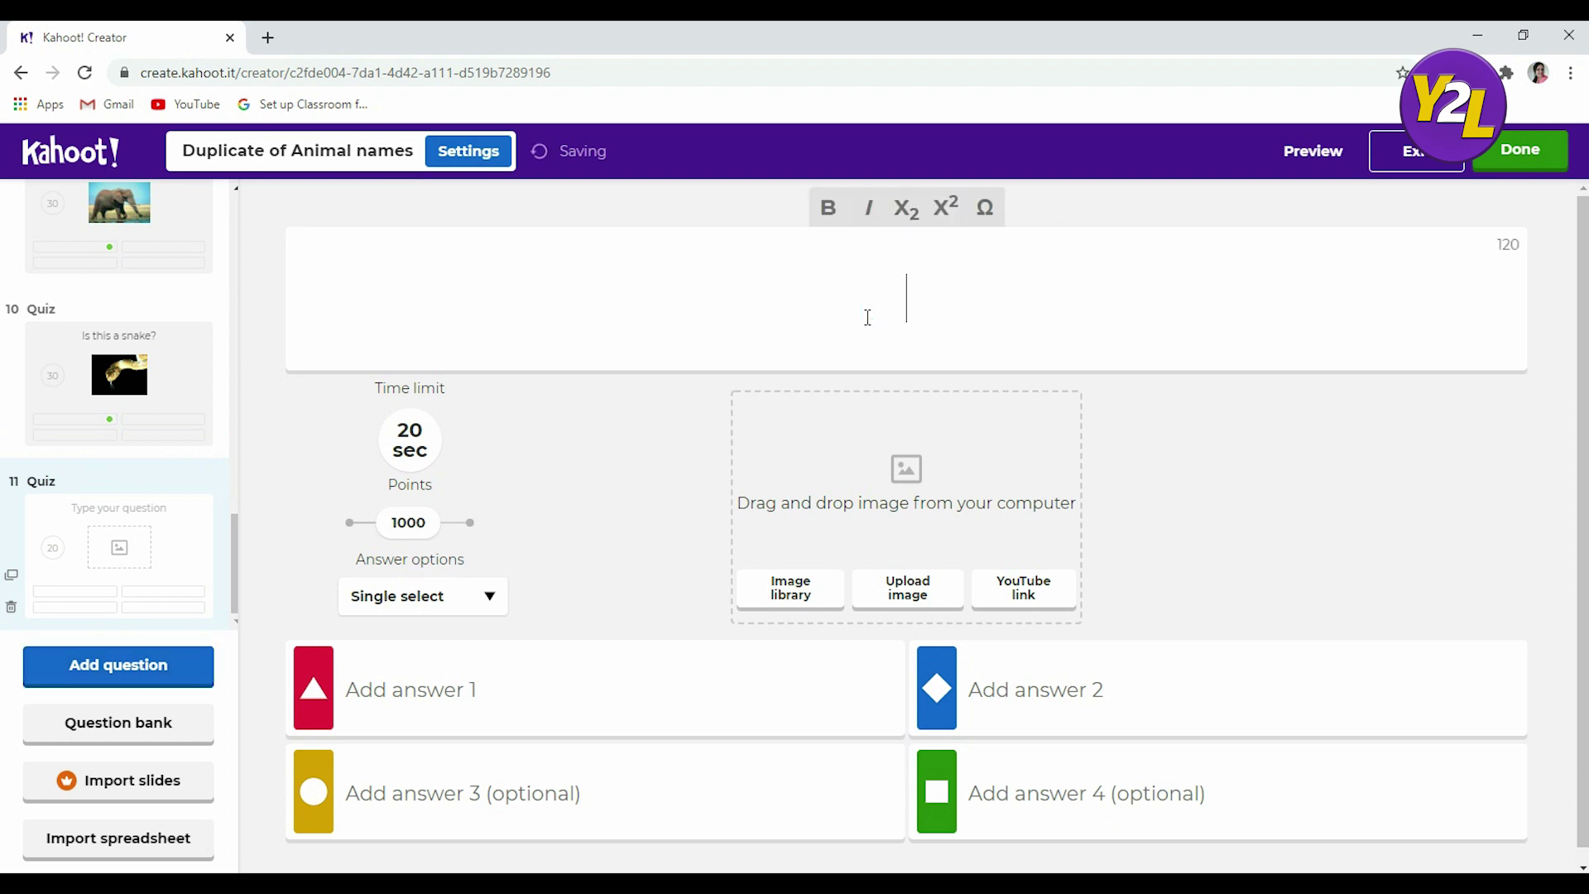
type("Who is the ki")
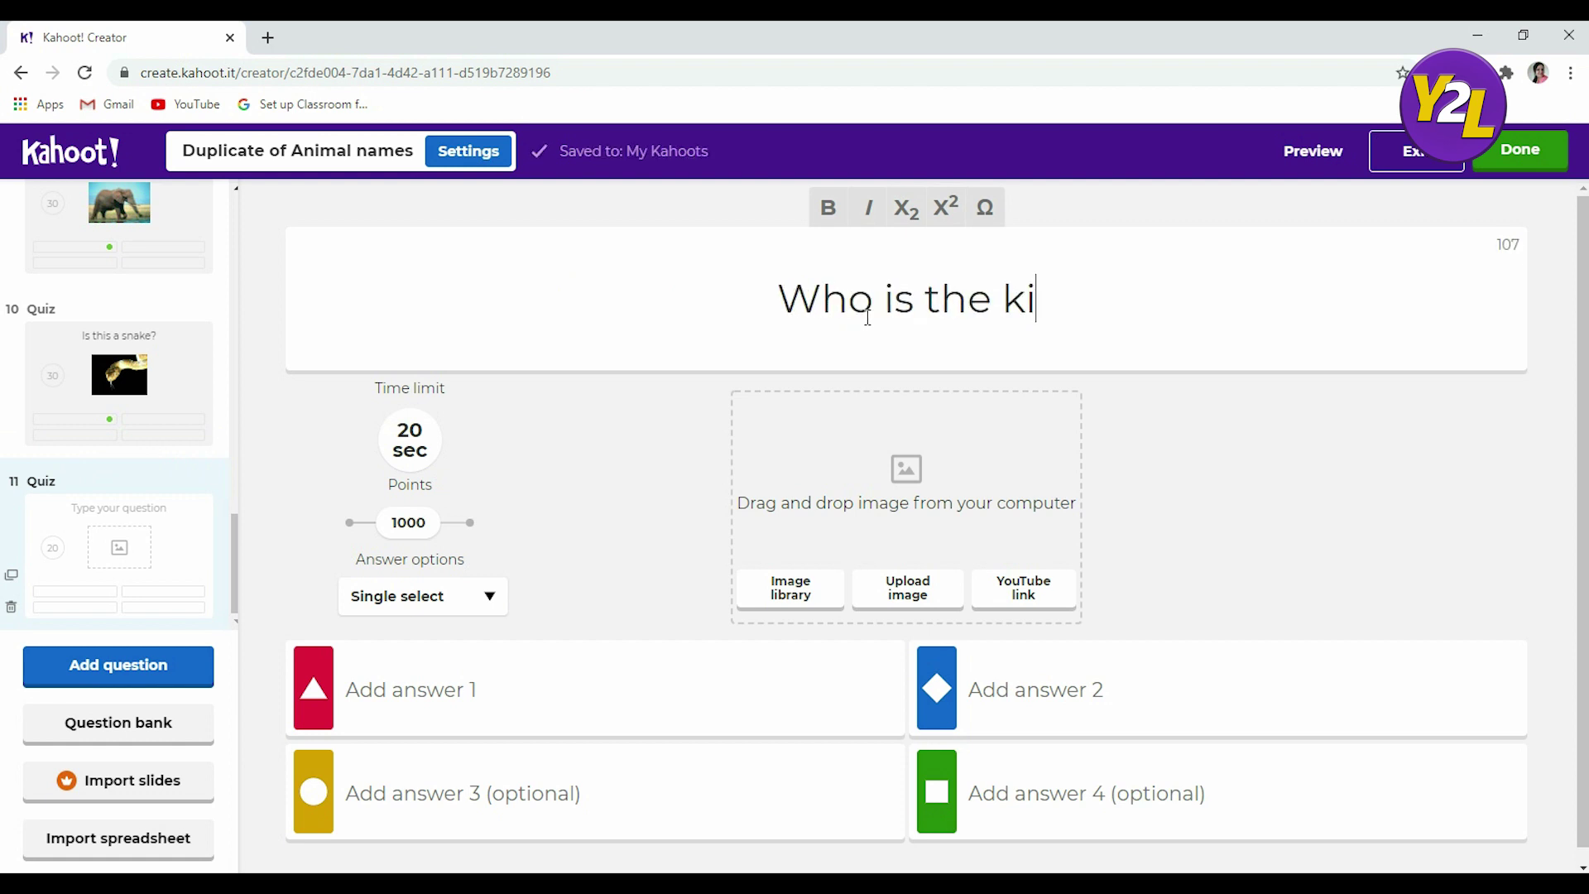
type("ng of junf")
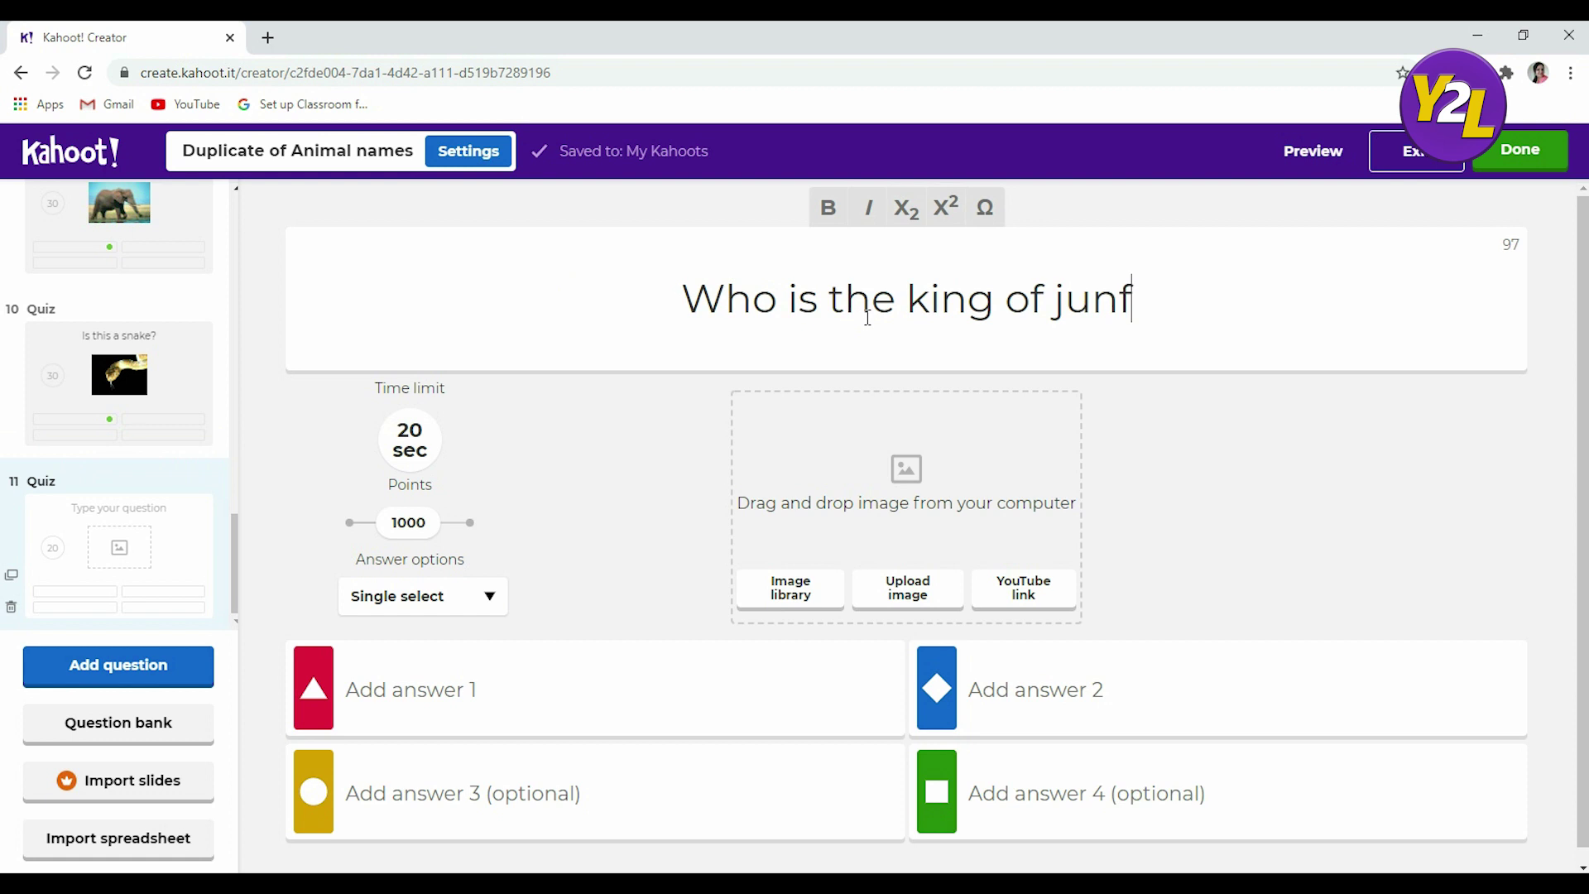
key("BackSpace")
type("gle")
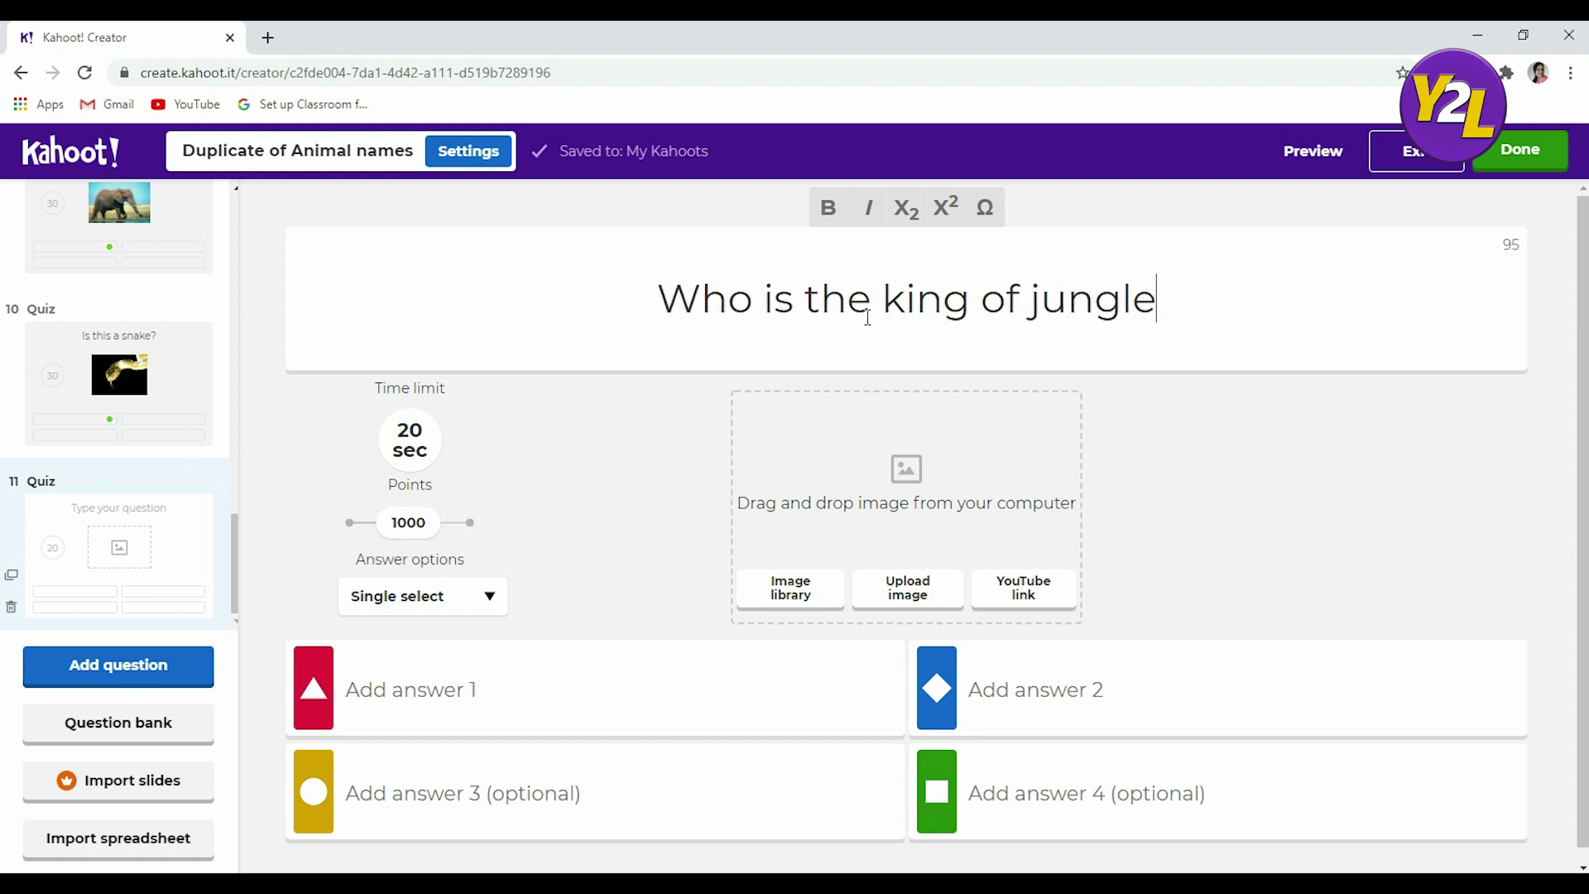
type("?")
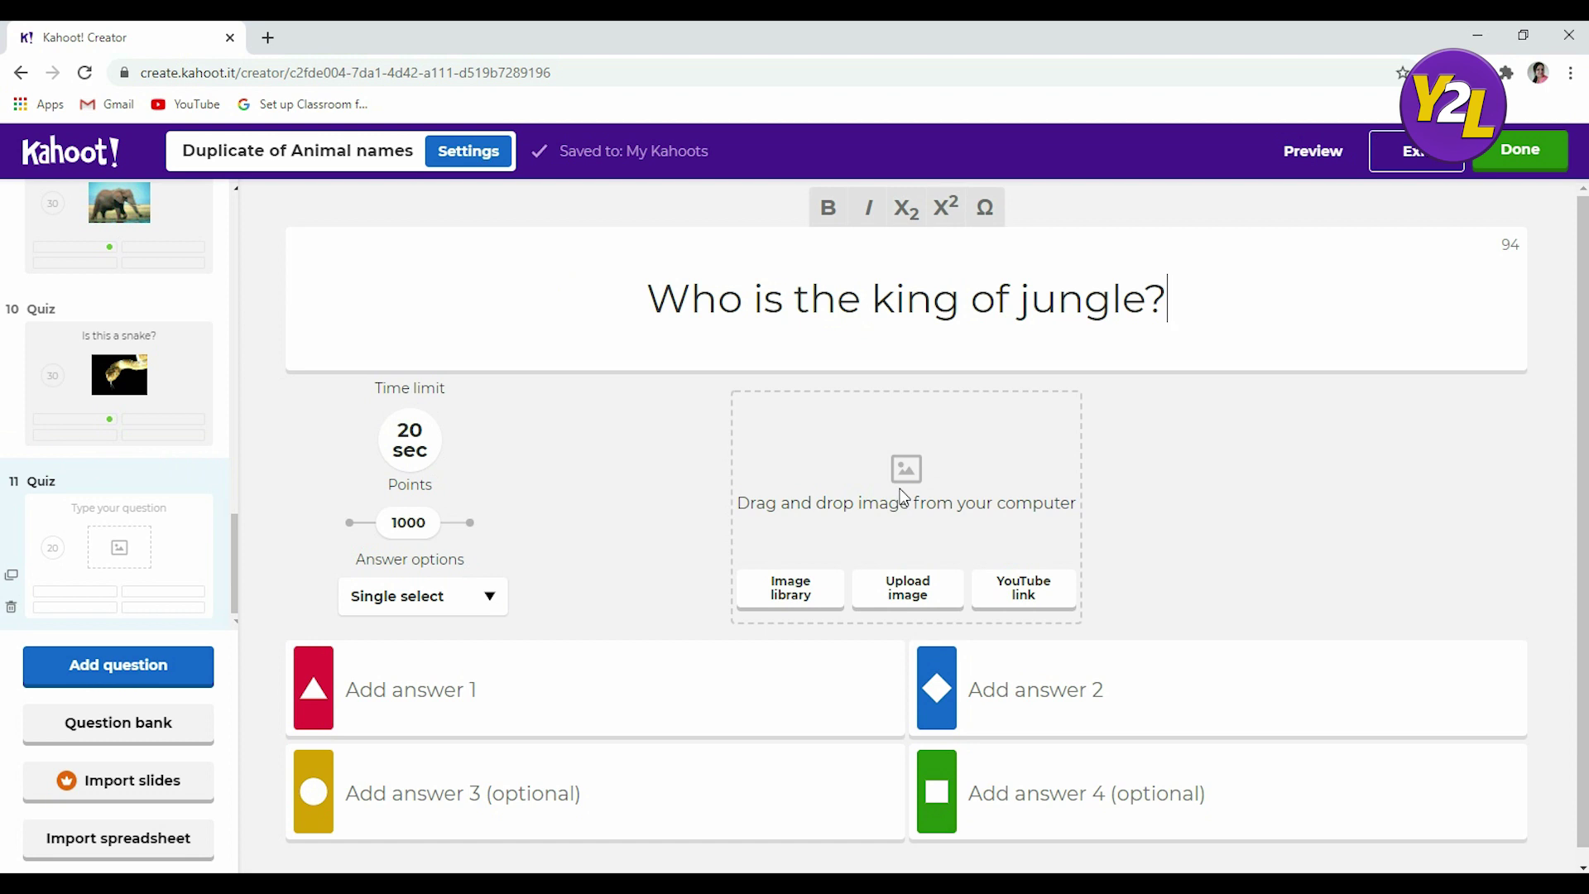
left_click(1217, 560)
- Browse the Animals category of the image library for a picture suited to the new question and close the library
left_click(832, 593)
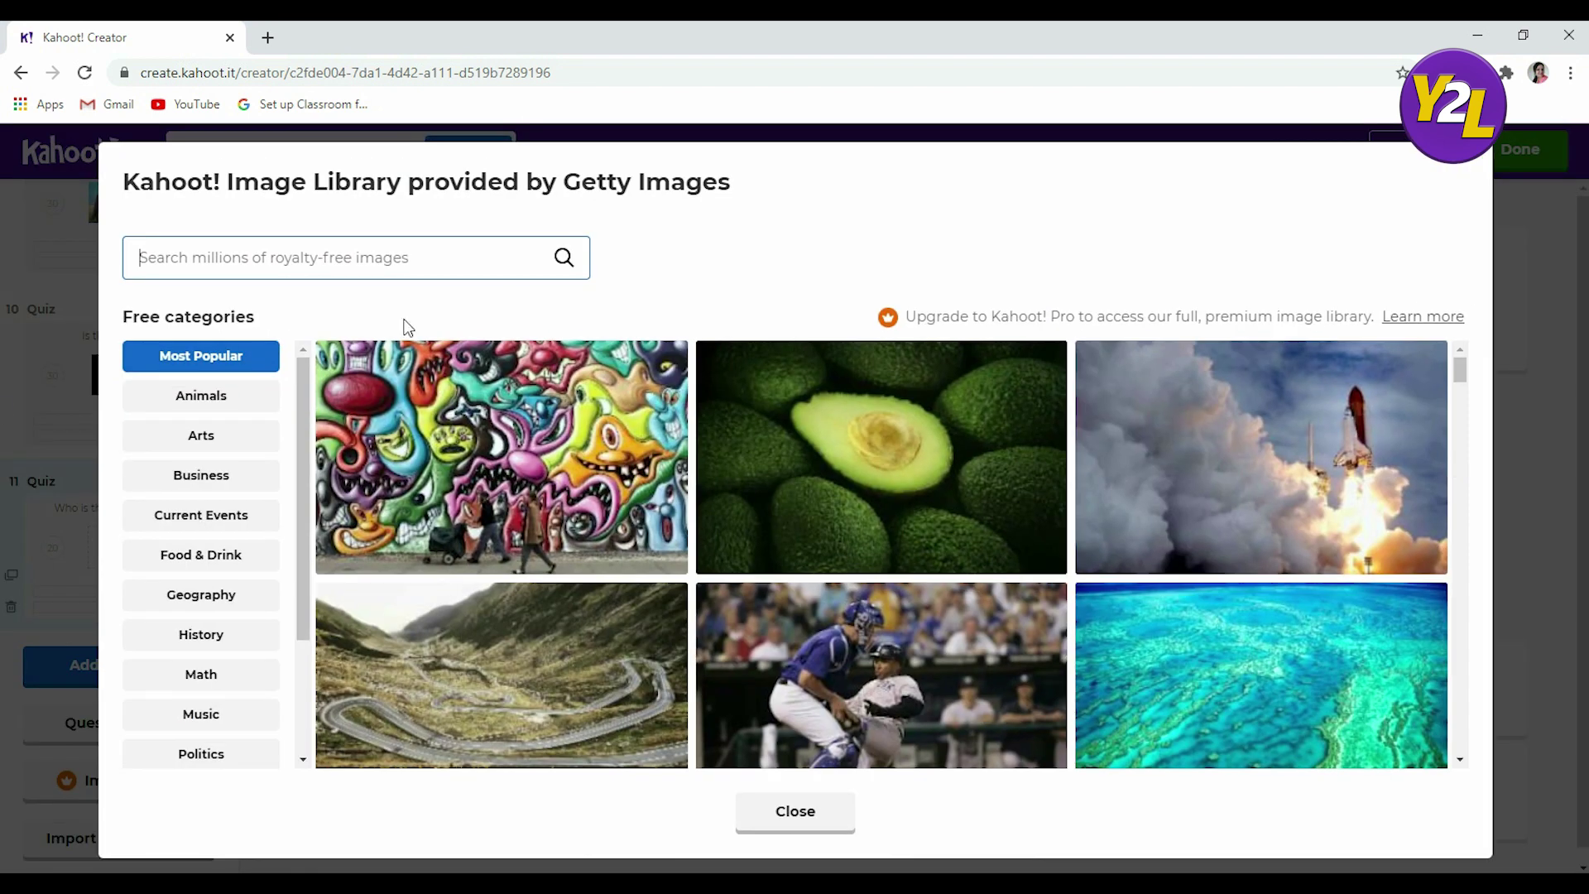
scroll(222, 596, "down", 2)
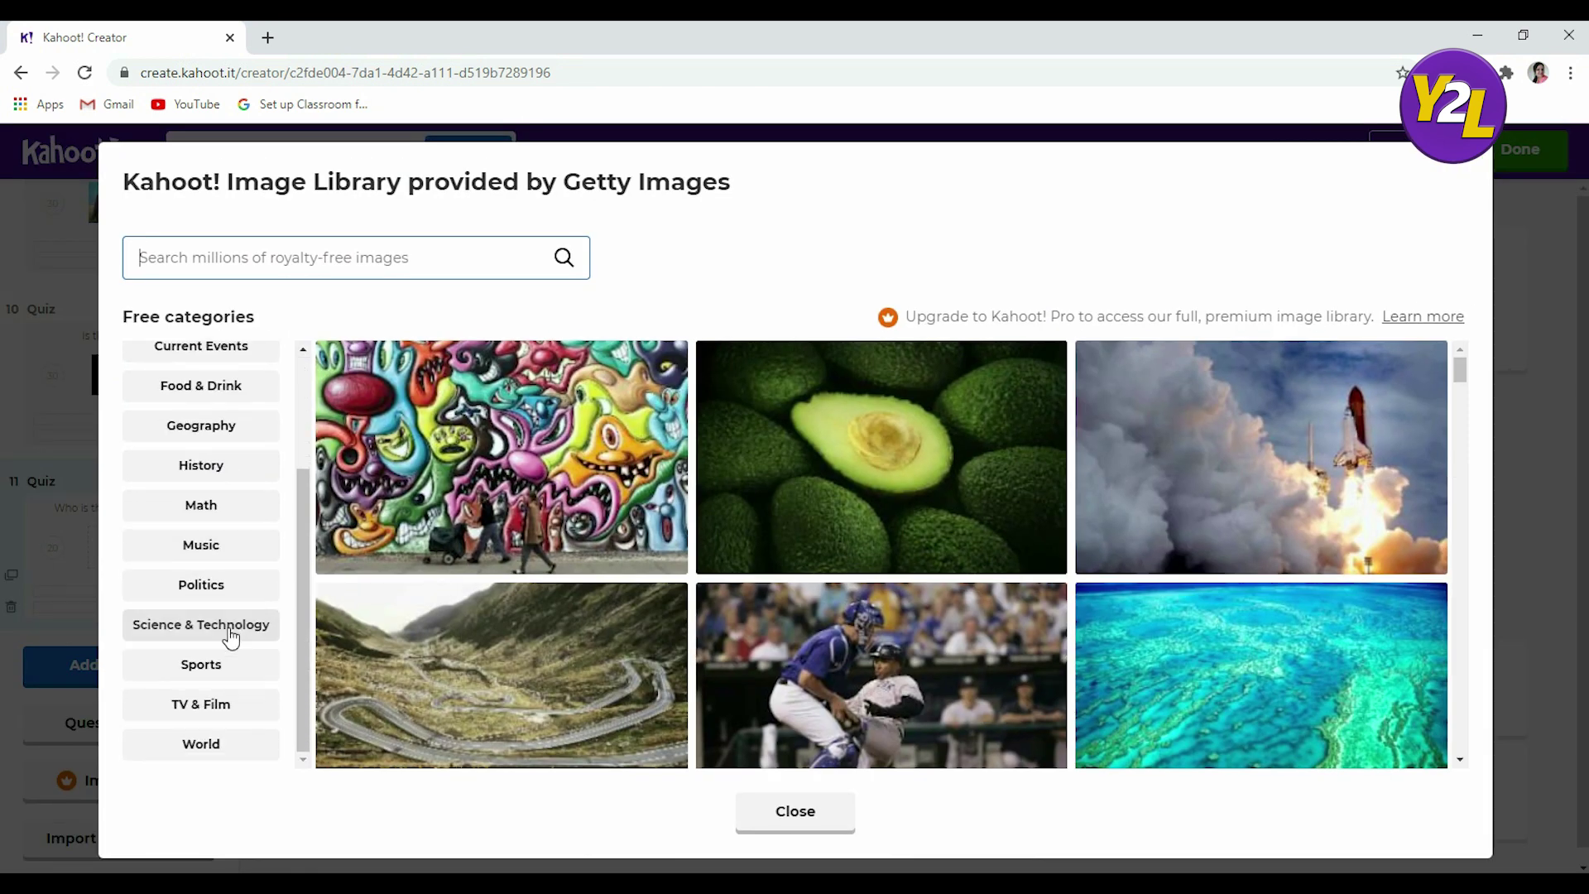
scroll(222, 716, "up", 2)
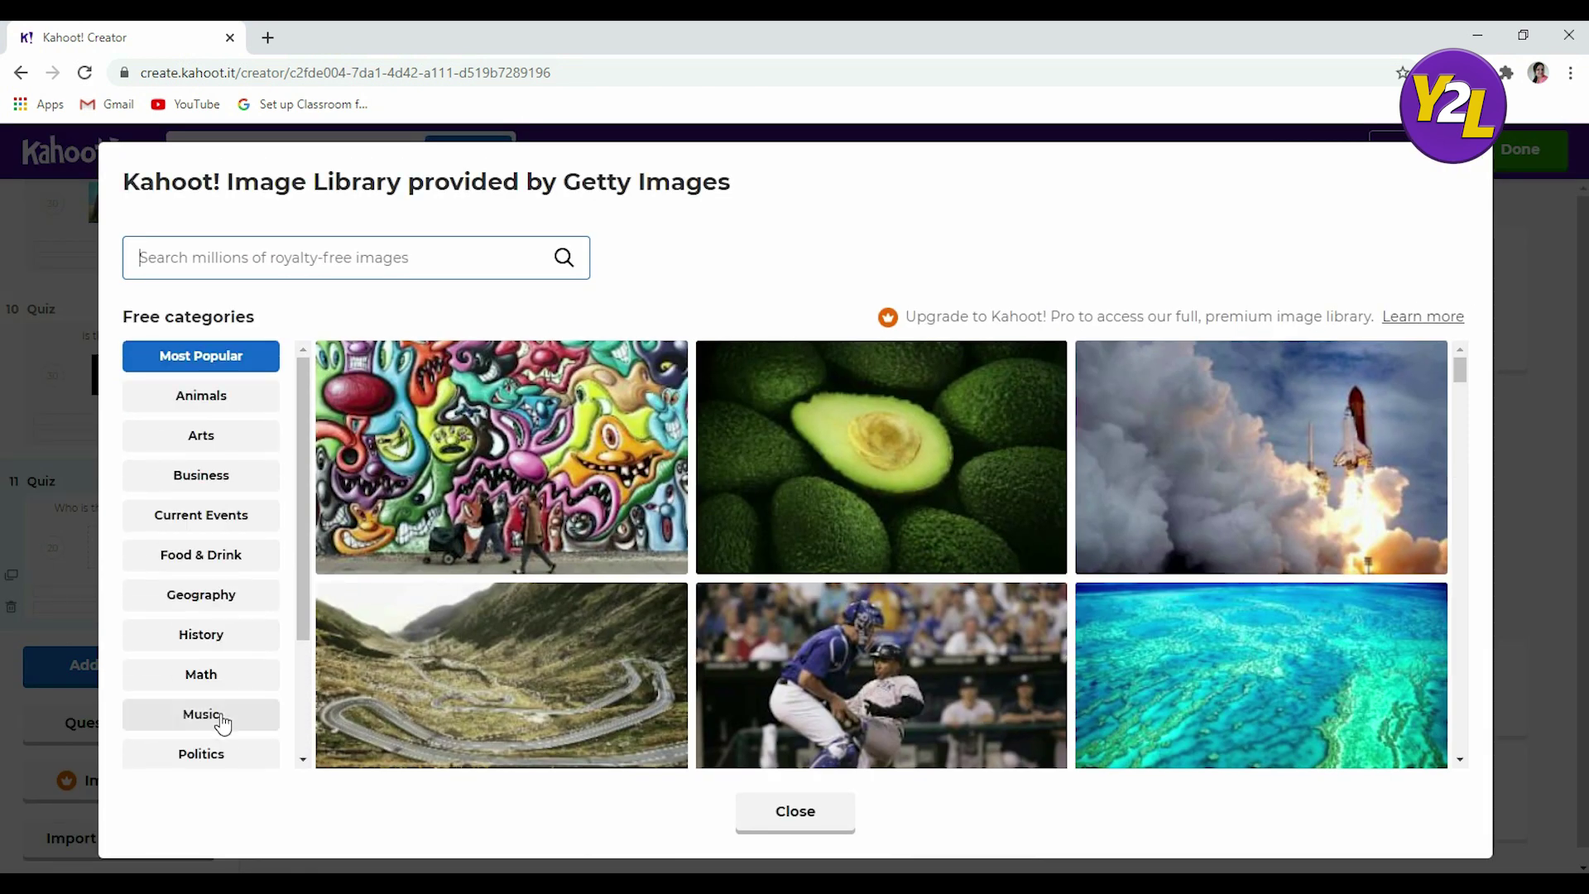
left_click(240, 400)
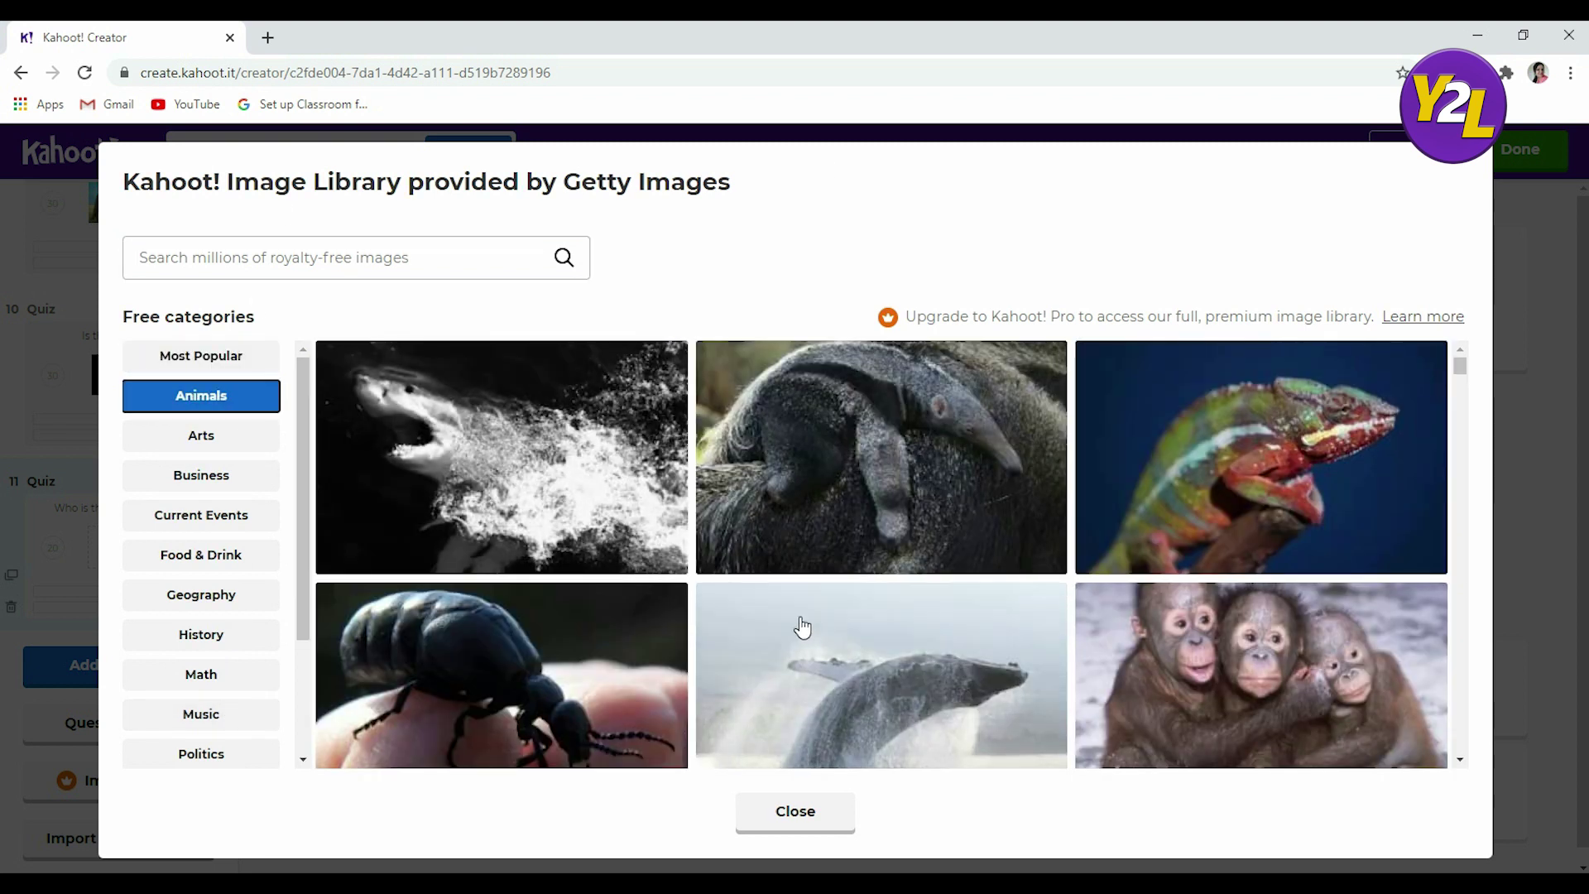
scroll(800, 629, "down", 5)
scroll(801, 626, "down", 12)
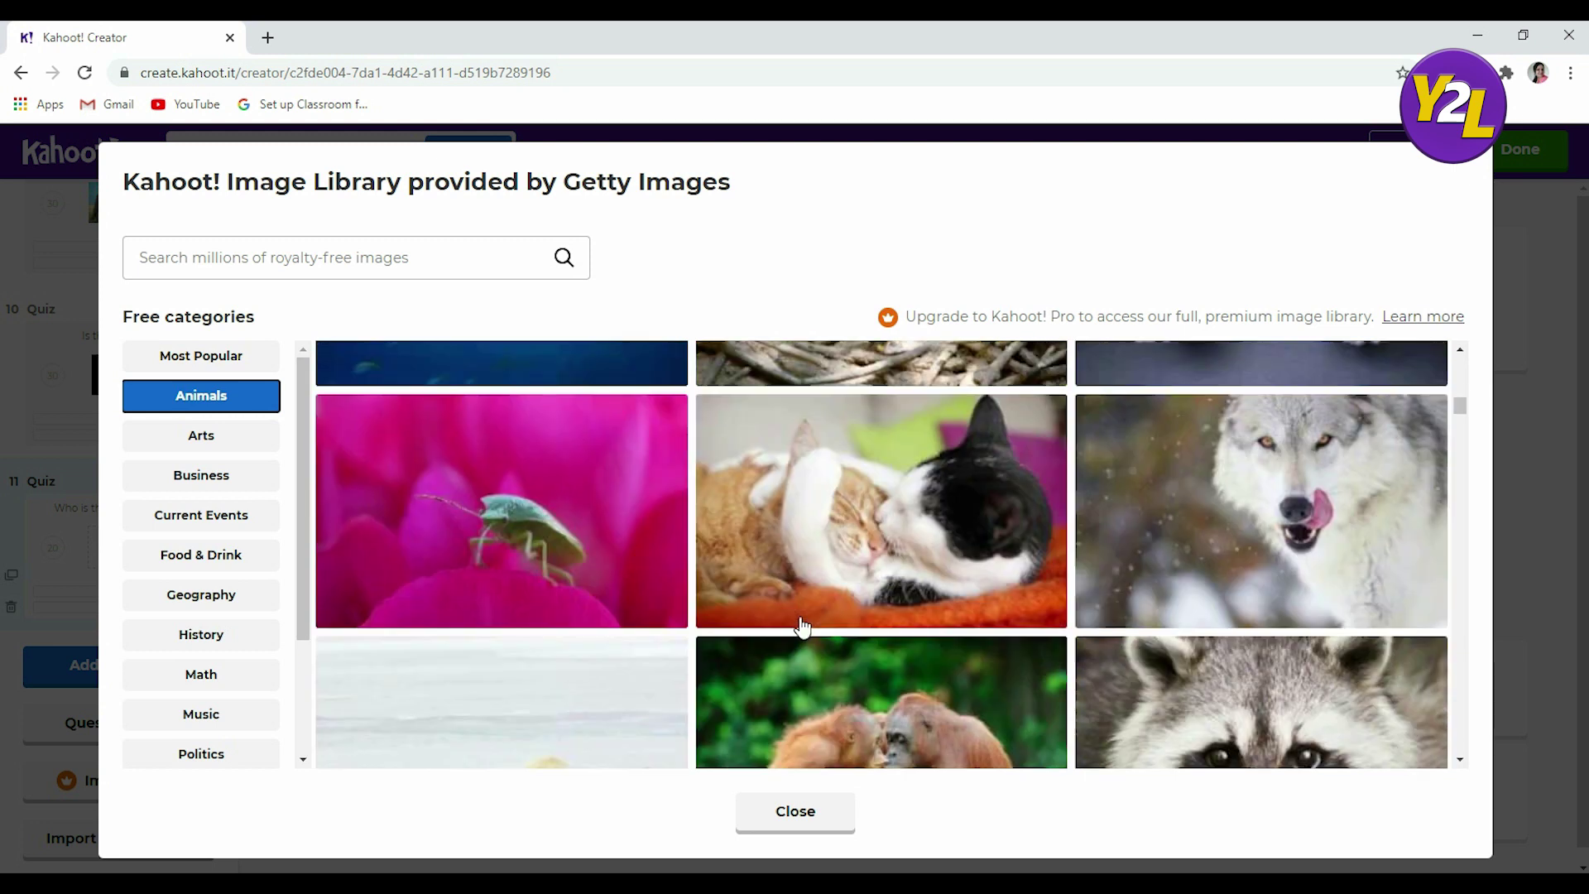
scroll(801, 627, "down", 10)
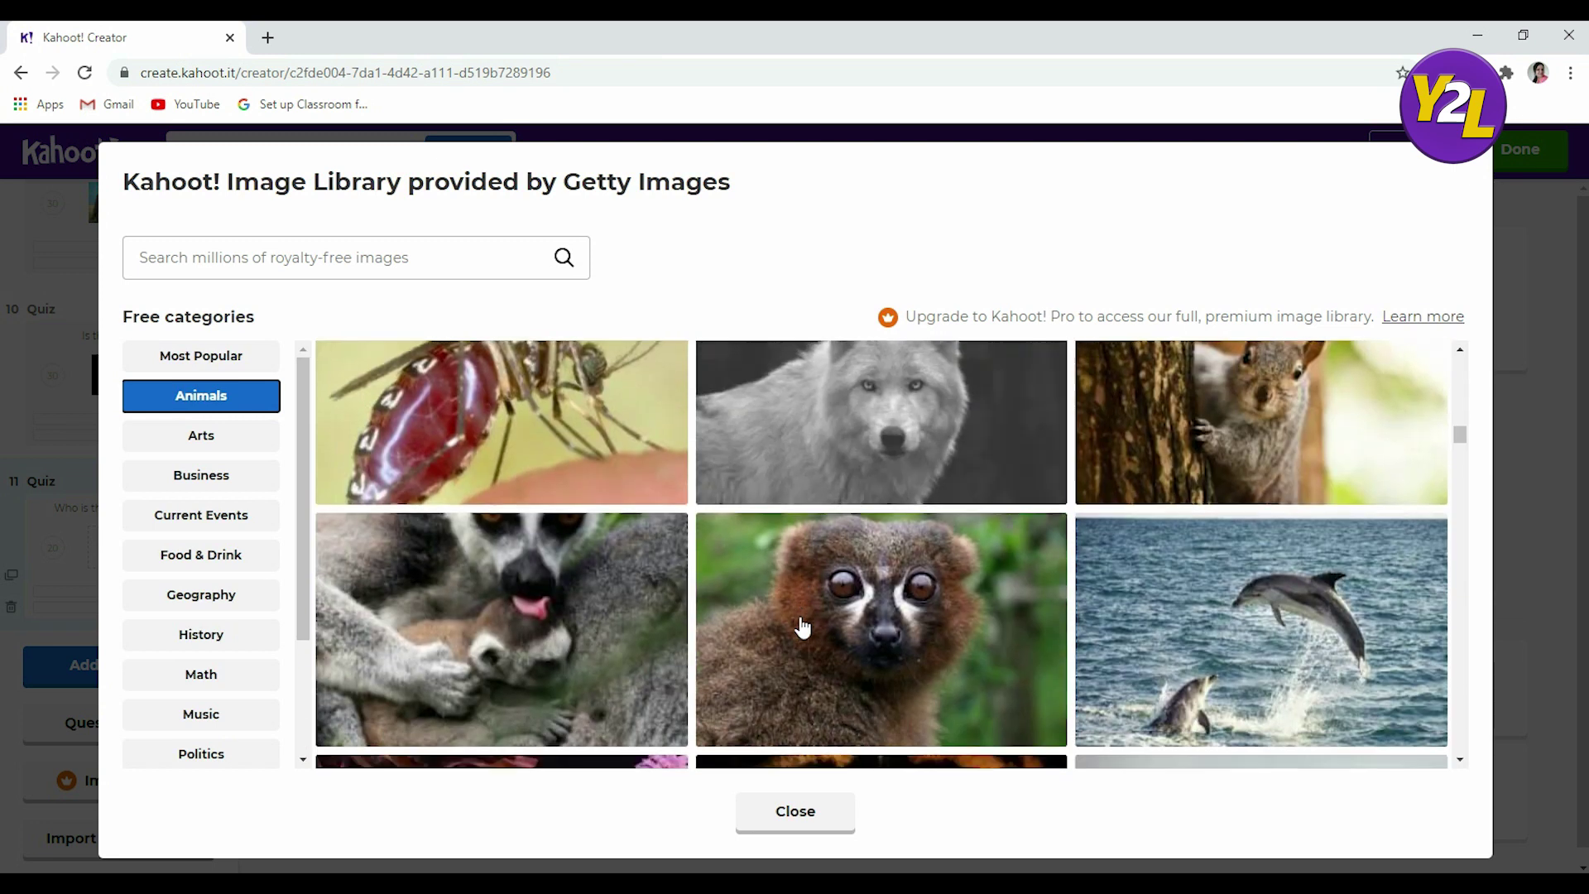
scroll(802, 626, "down", 10)
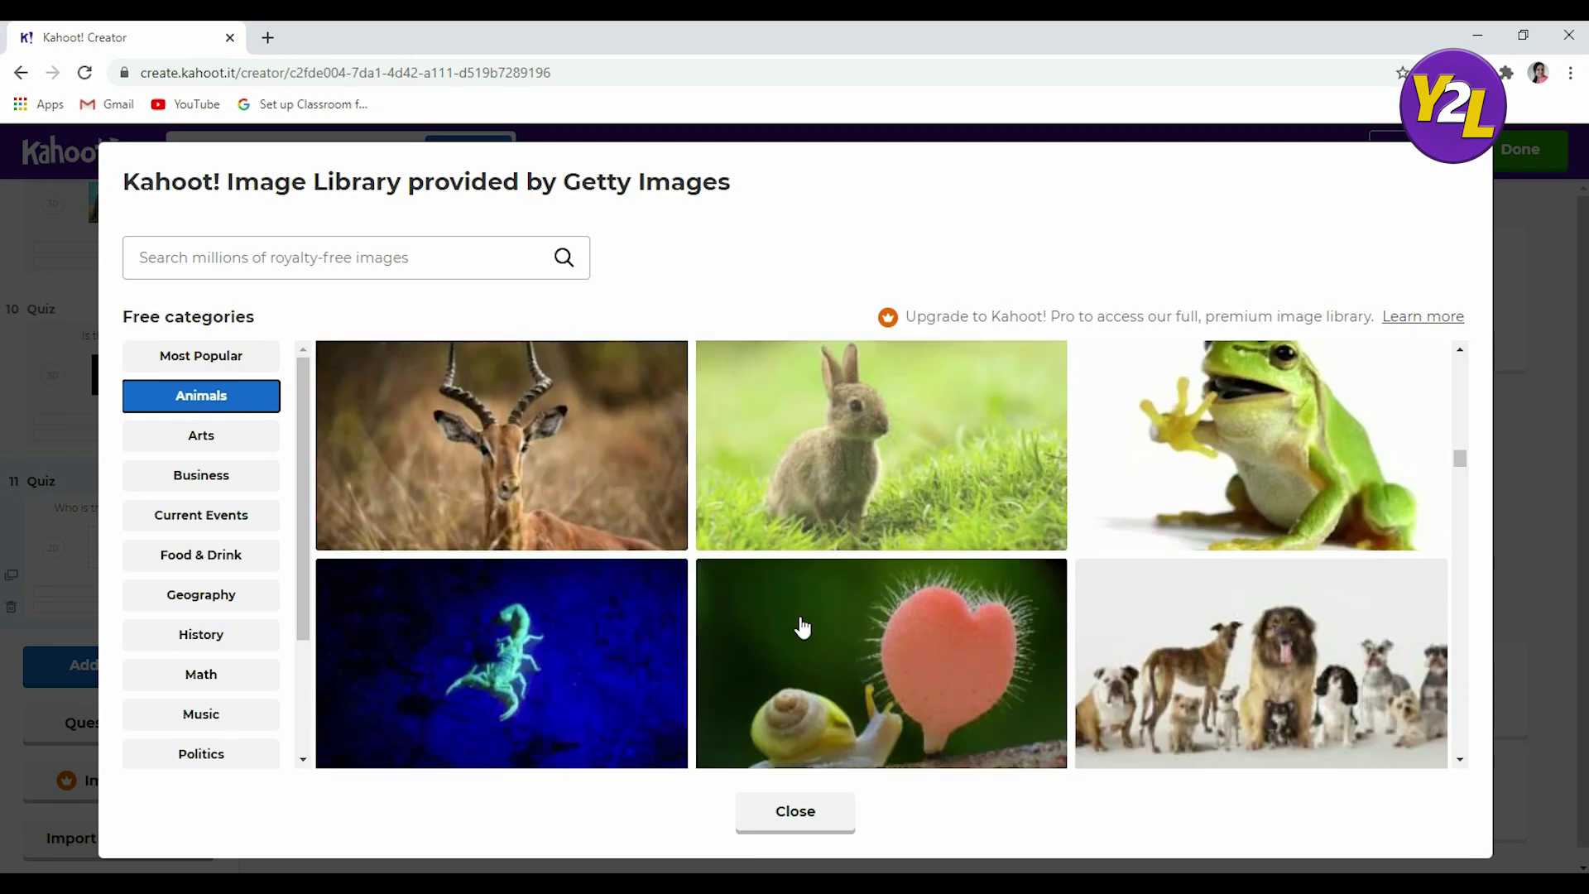
scroll(802, 626, "down", 10)
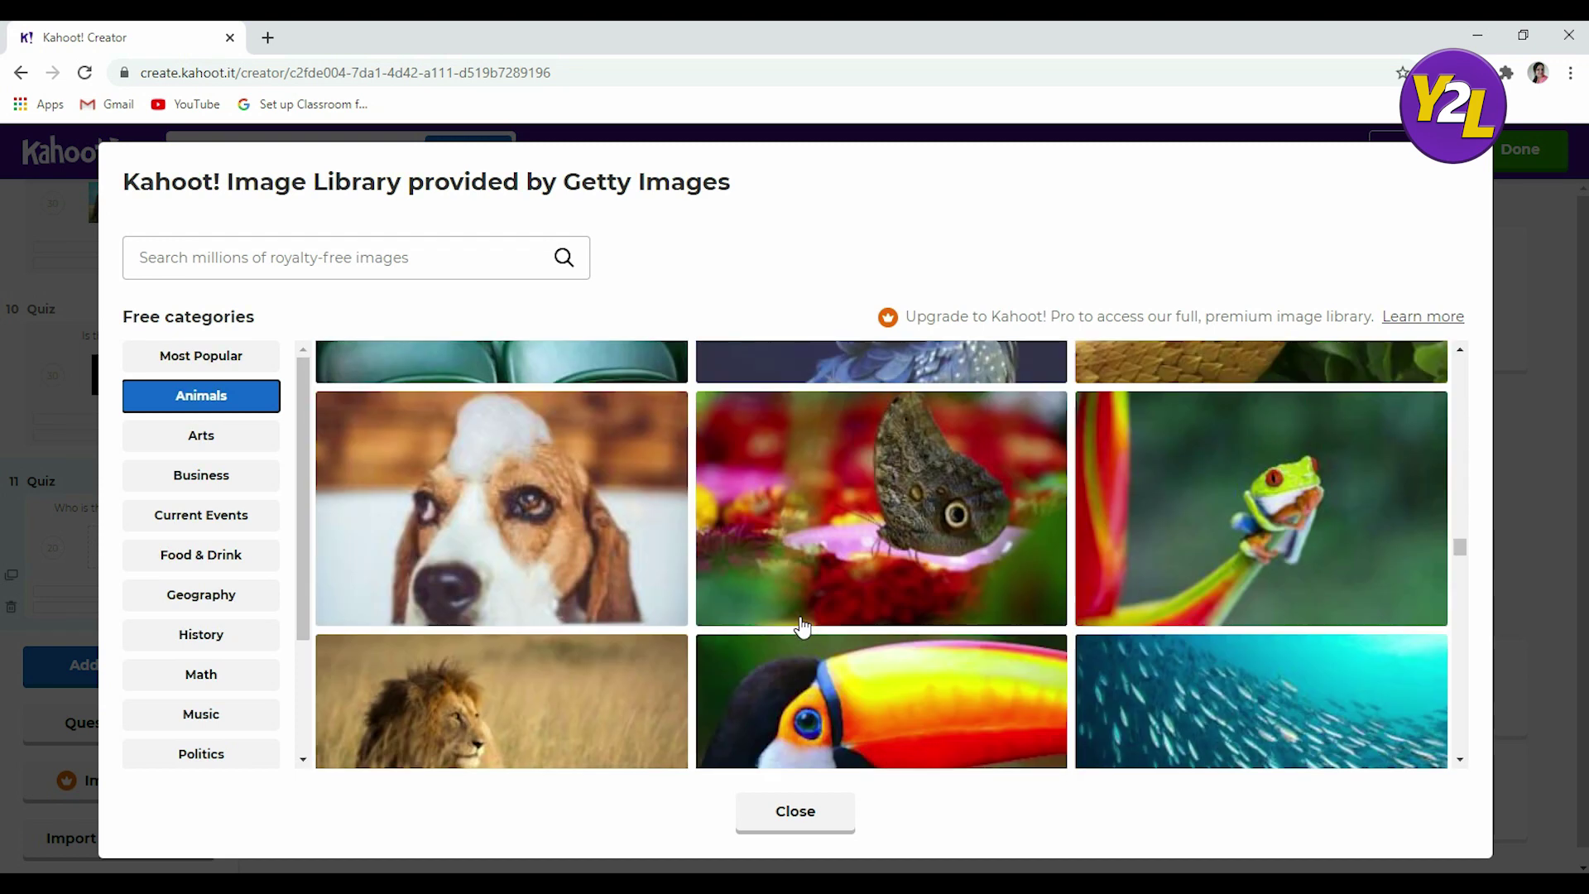
scroll(817, 619, "down", 10)
scroll(820, 617, "down", 15)
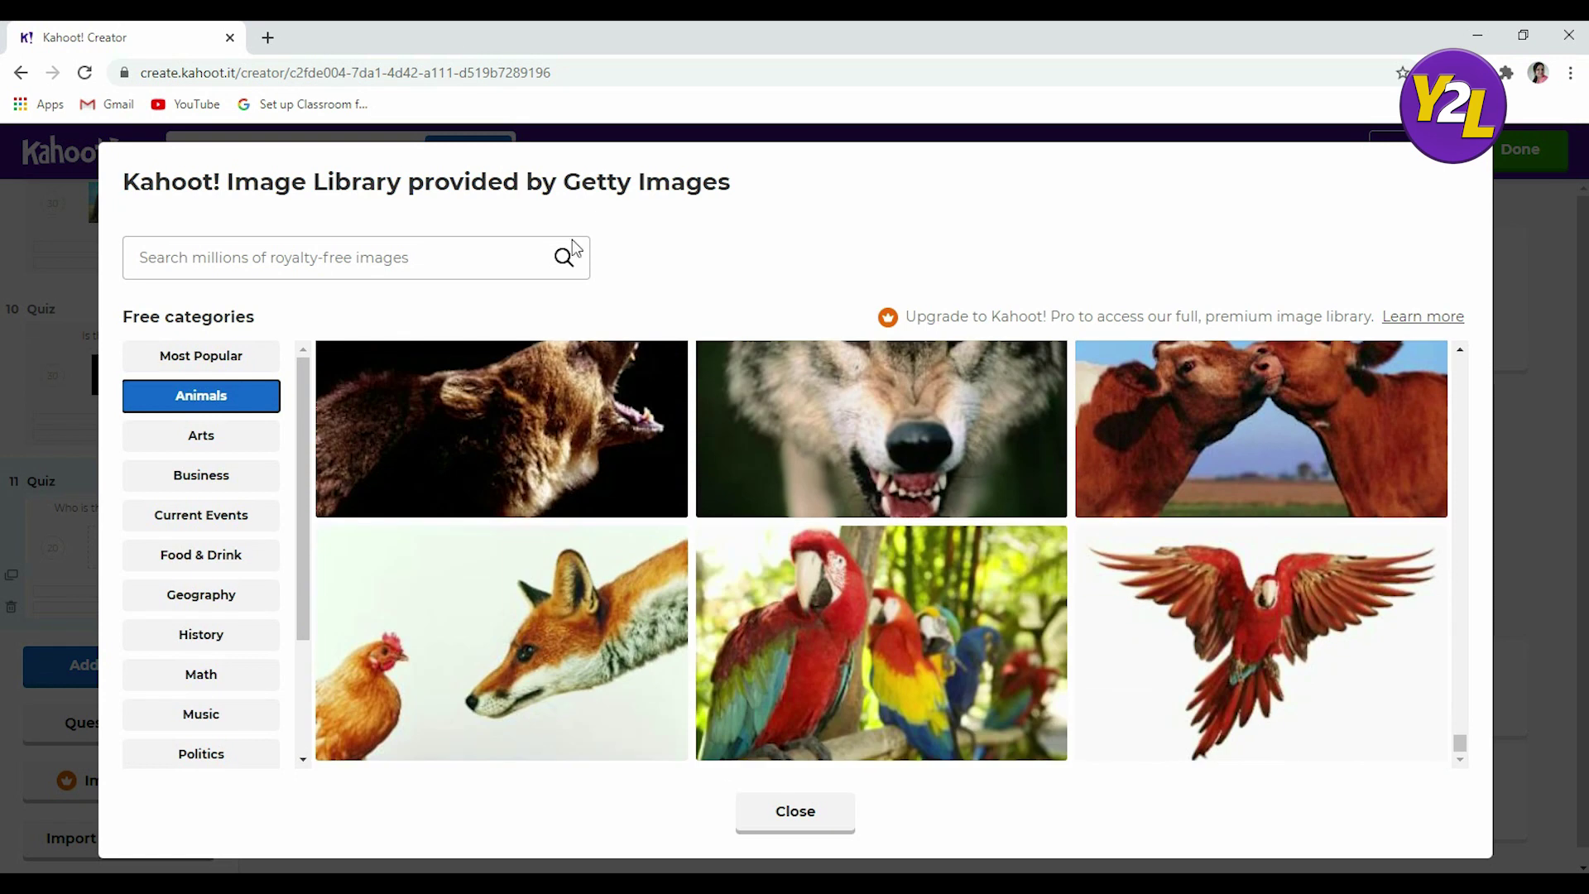
left_click(779, 136)
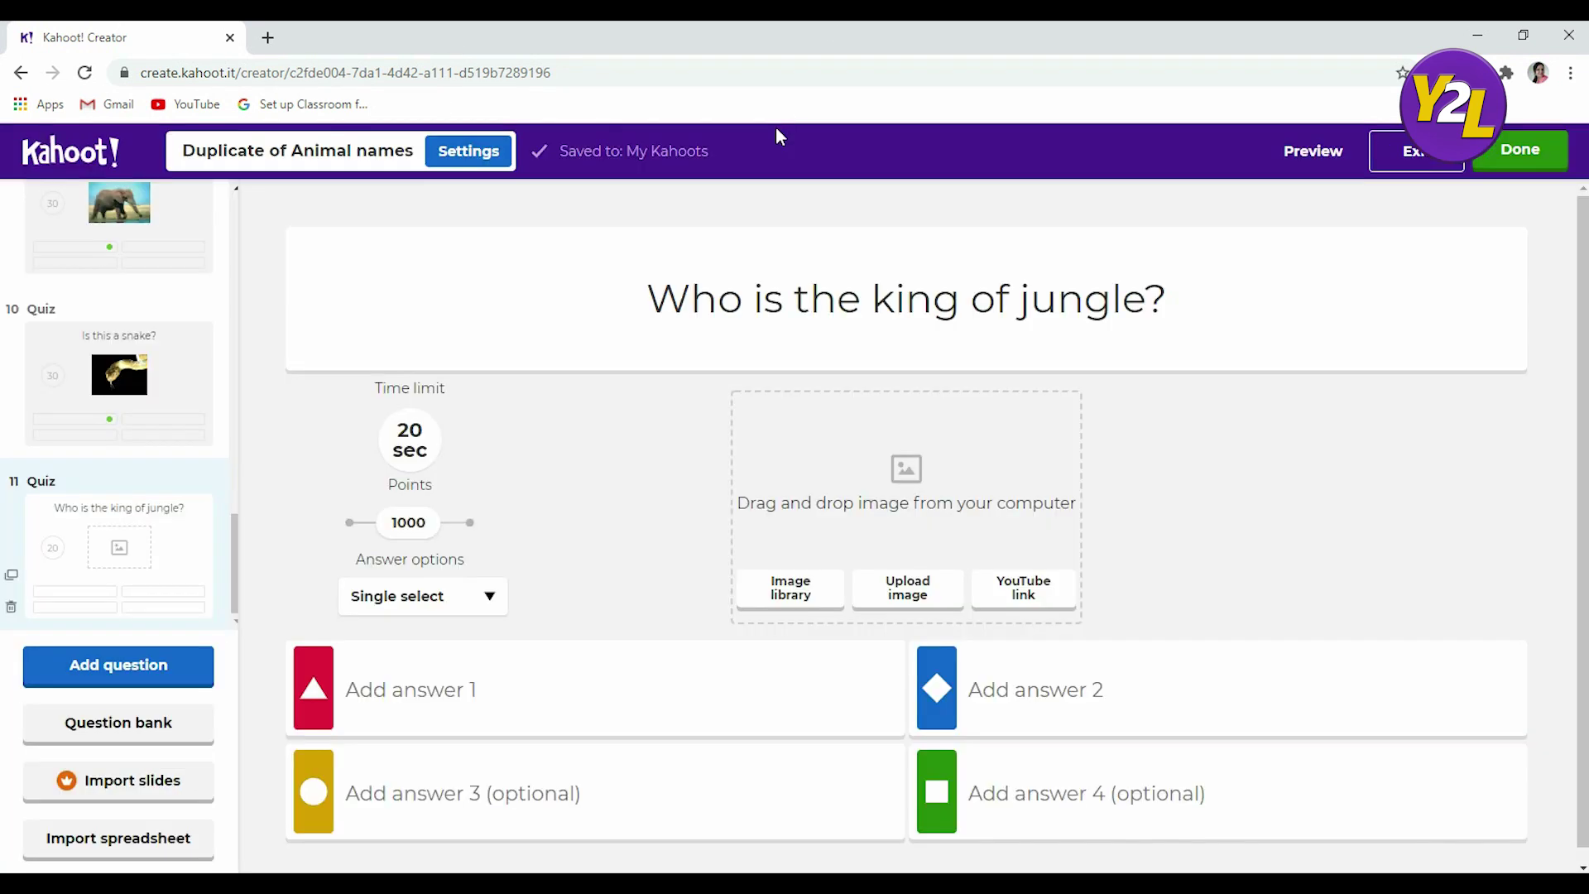
- Search Google for "lion" in a new browser tab and show the image results
left_click(268, 38)
left_click(347, 66)
type("lion")
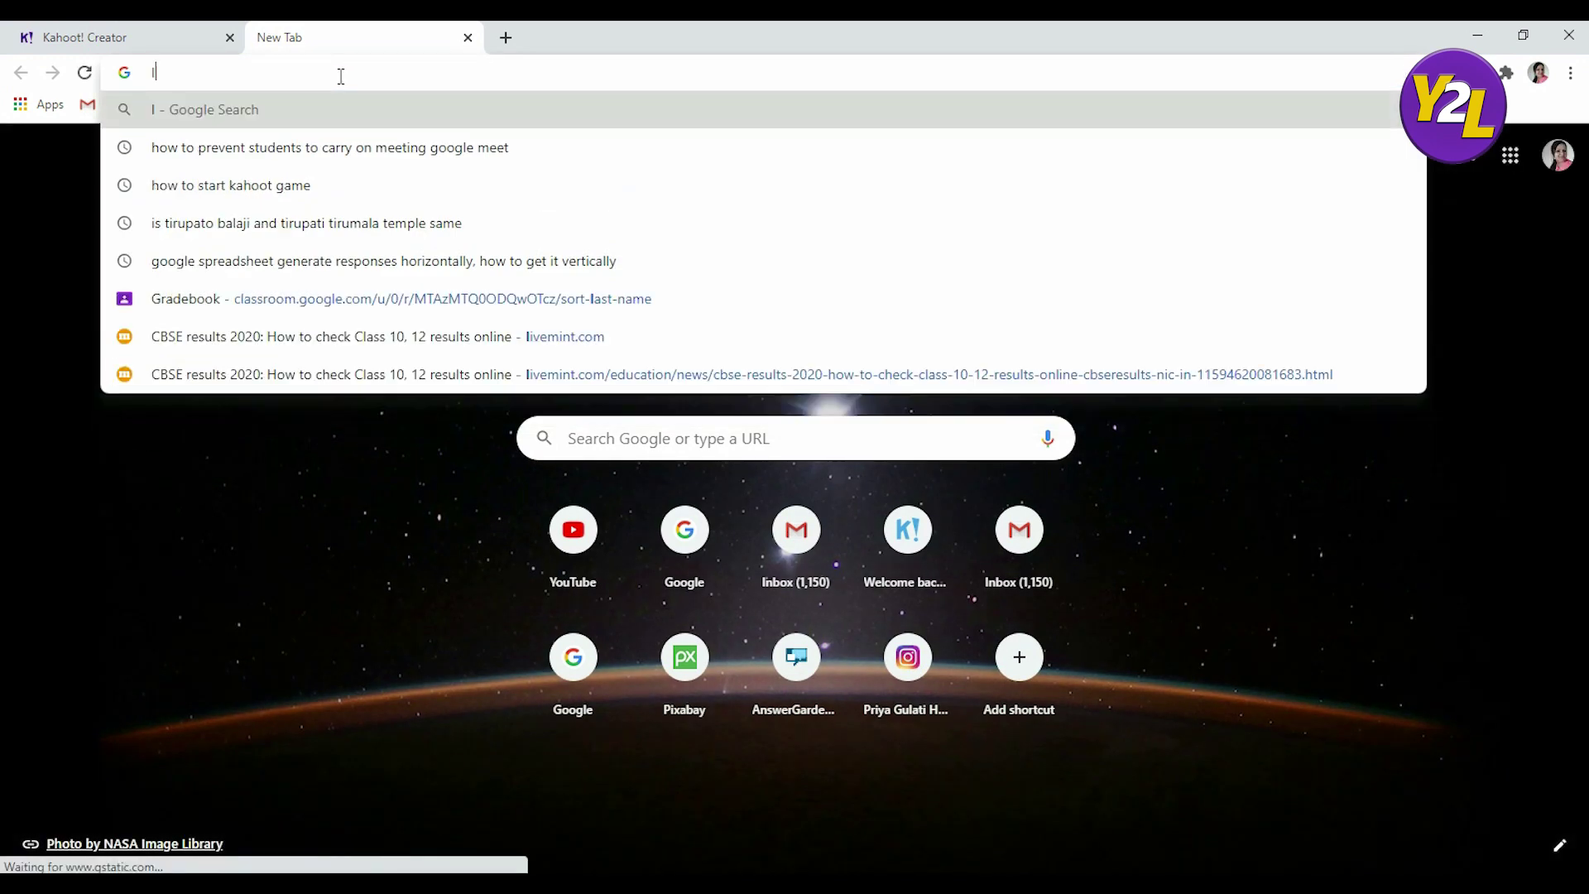
key("Return")
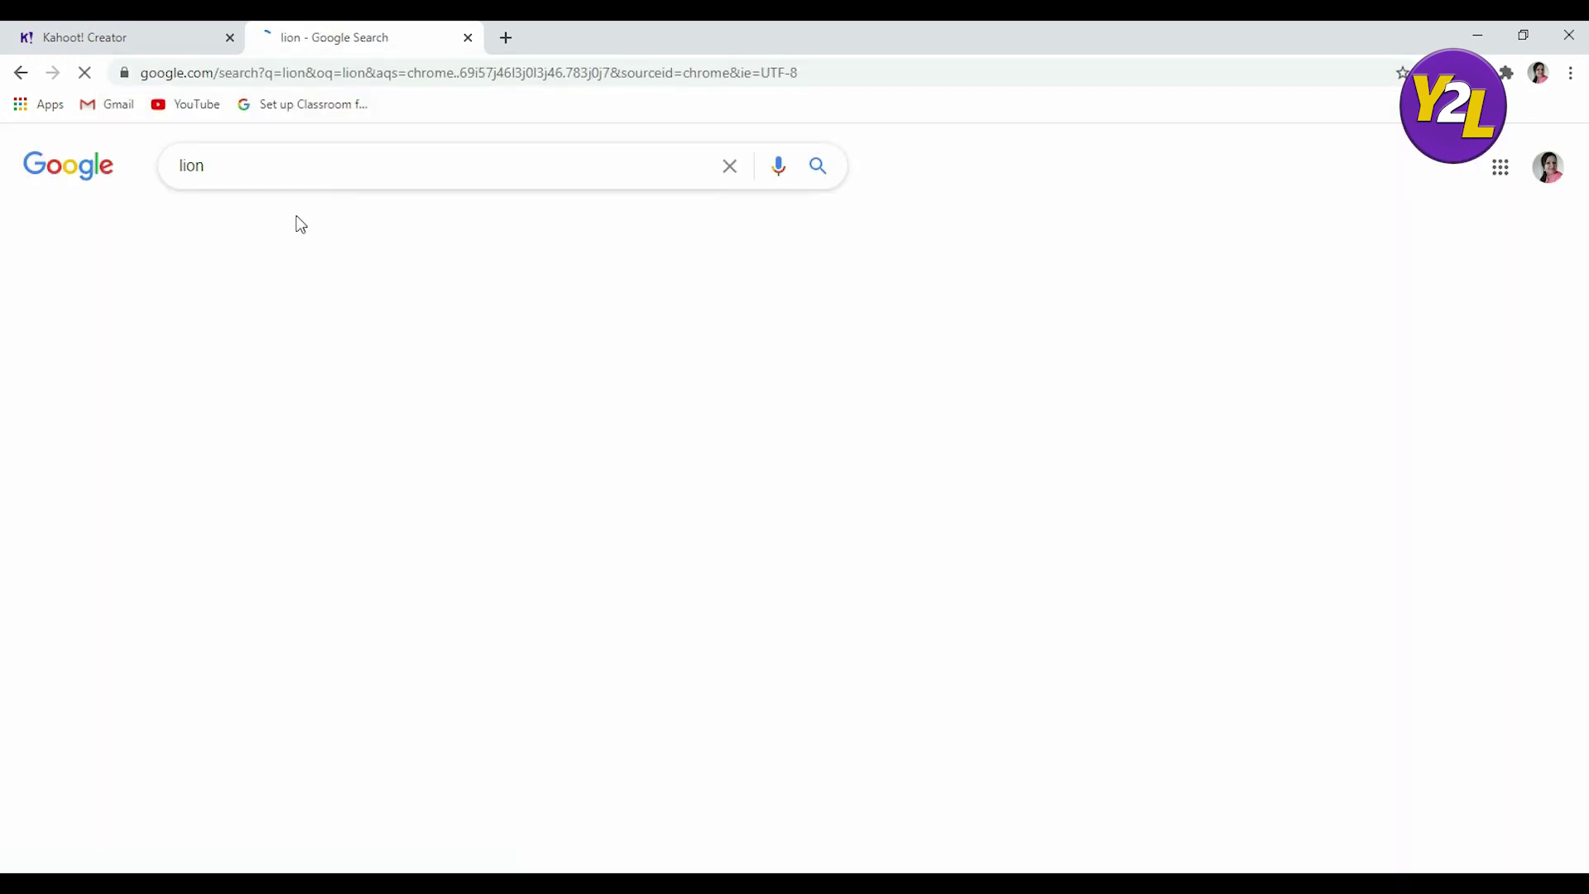
left_click(271, 222)
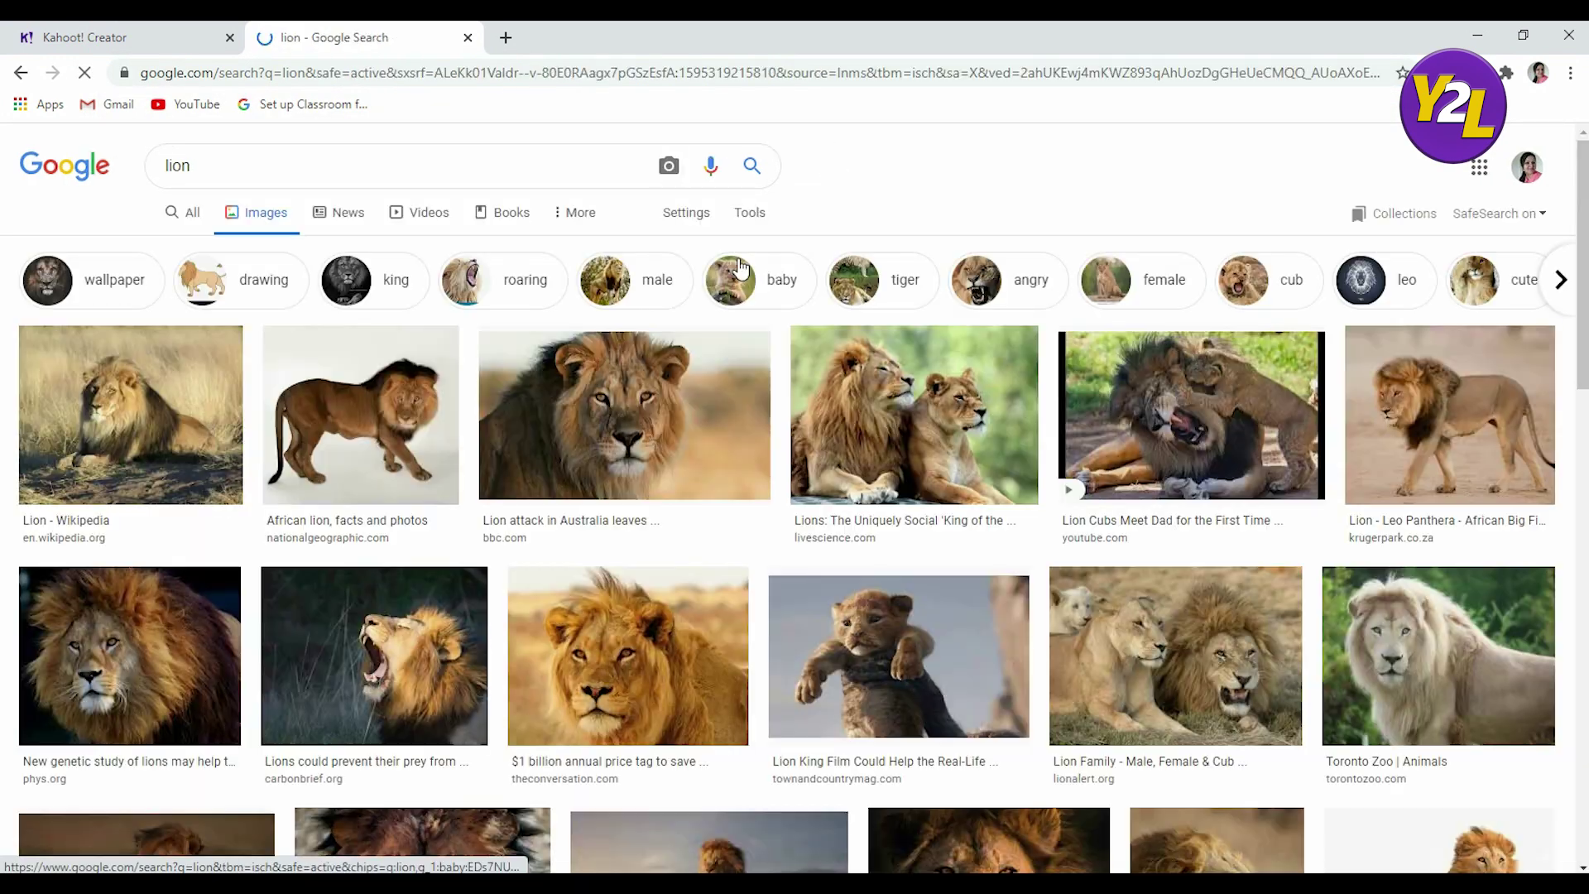
- Save the full-size Wikipedia lion picture from the image results to the Desktop as "lion" in JPEG format
right_click(161, 395)
left_click(102, 399)
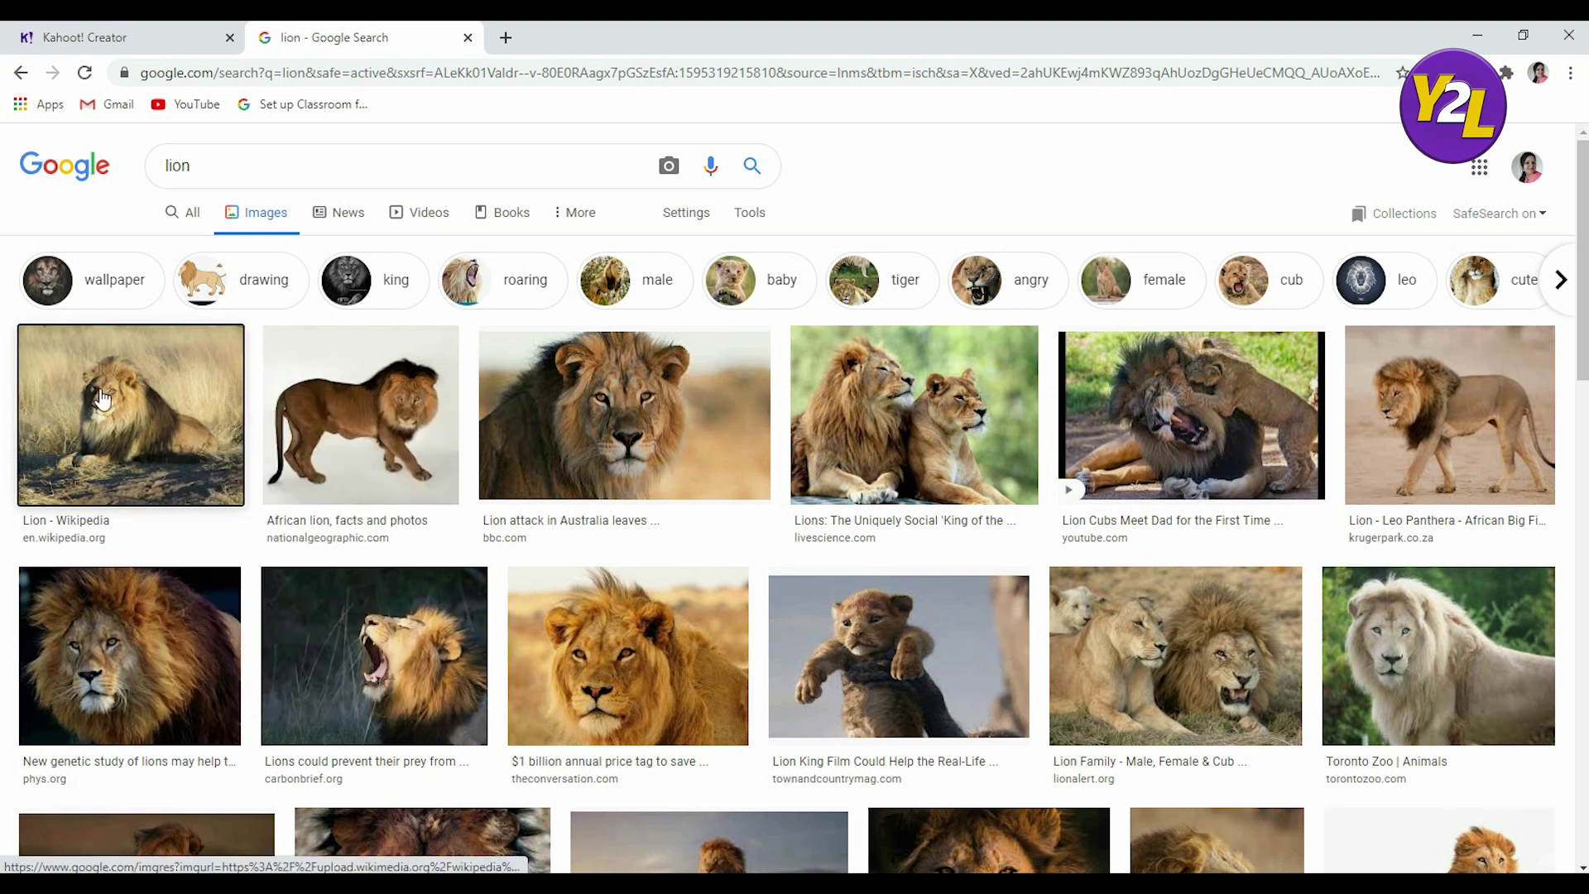
right_click(1033, 245)
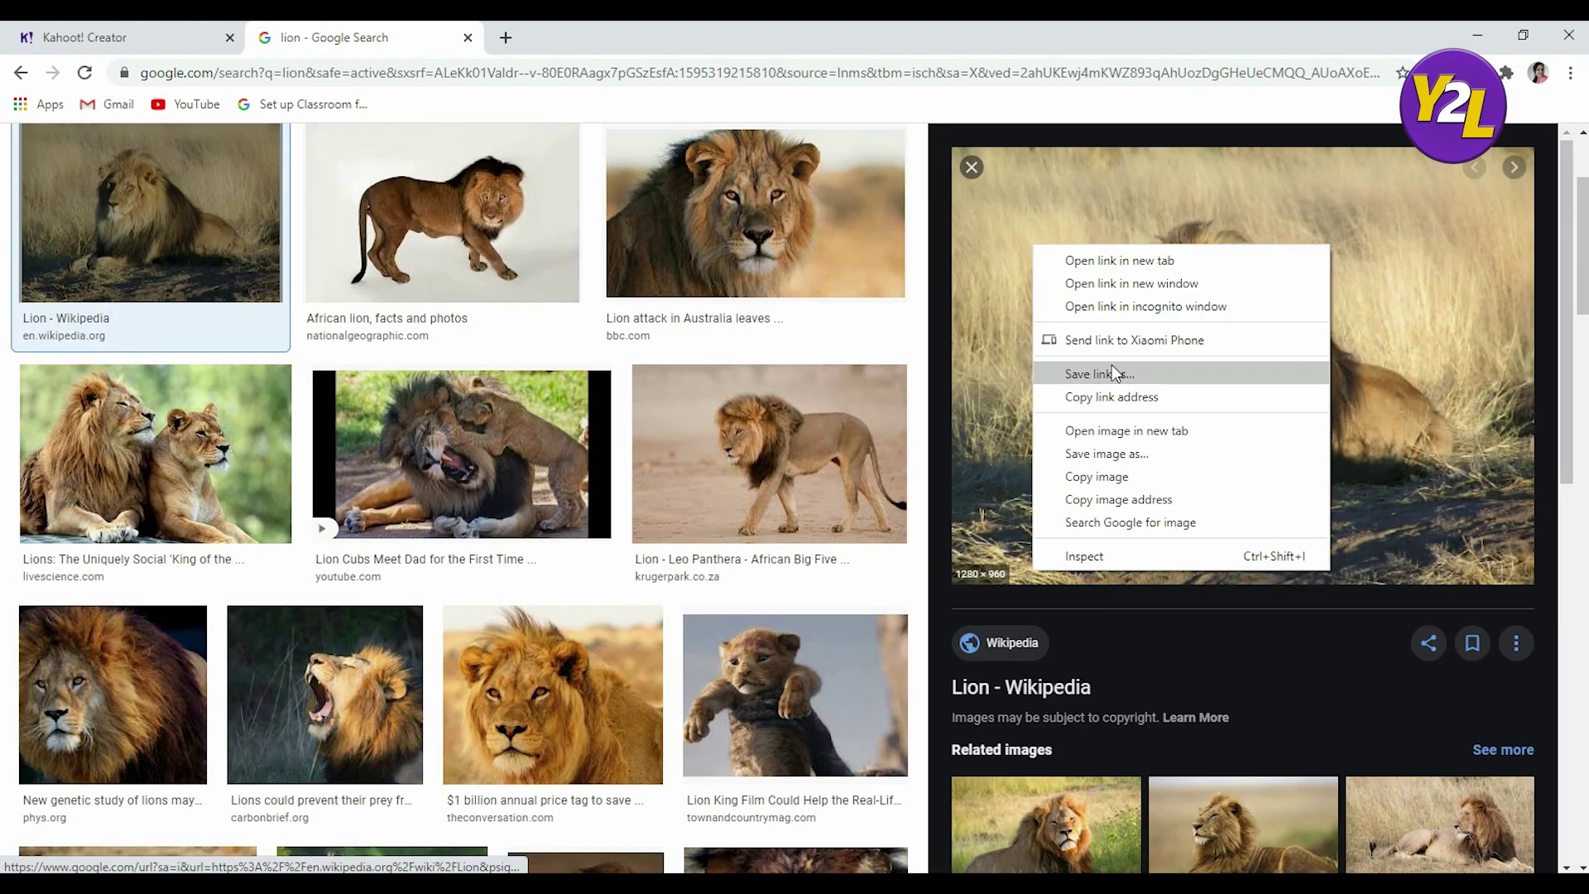
left_click(1094, 455)
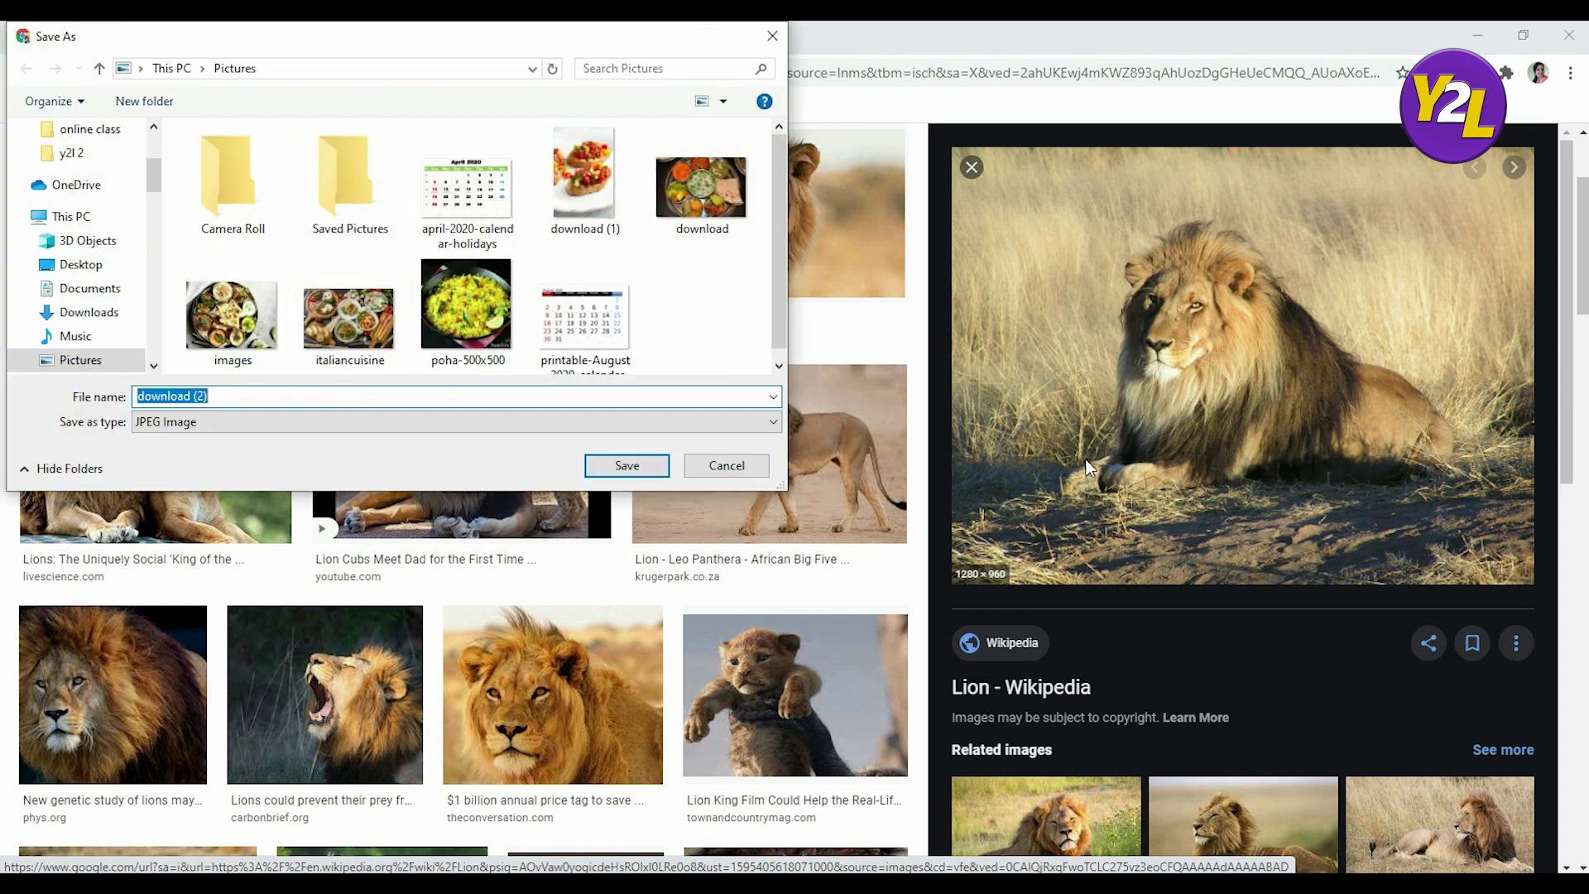
type("lio")
scroll(116, 175, "up", 3)
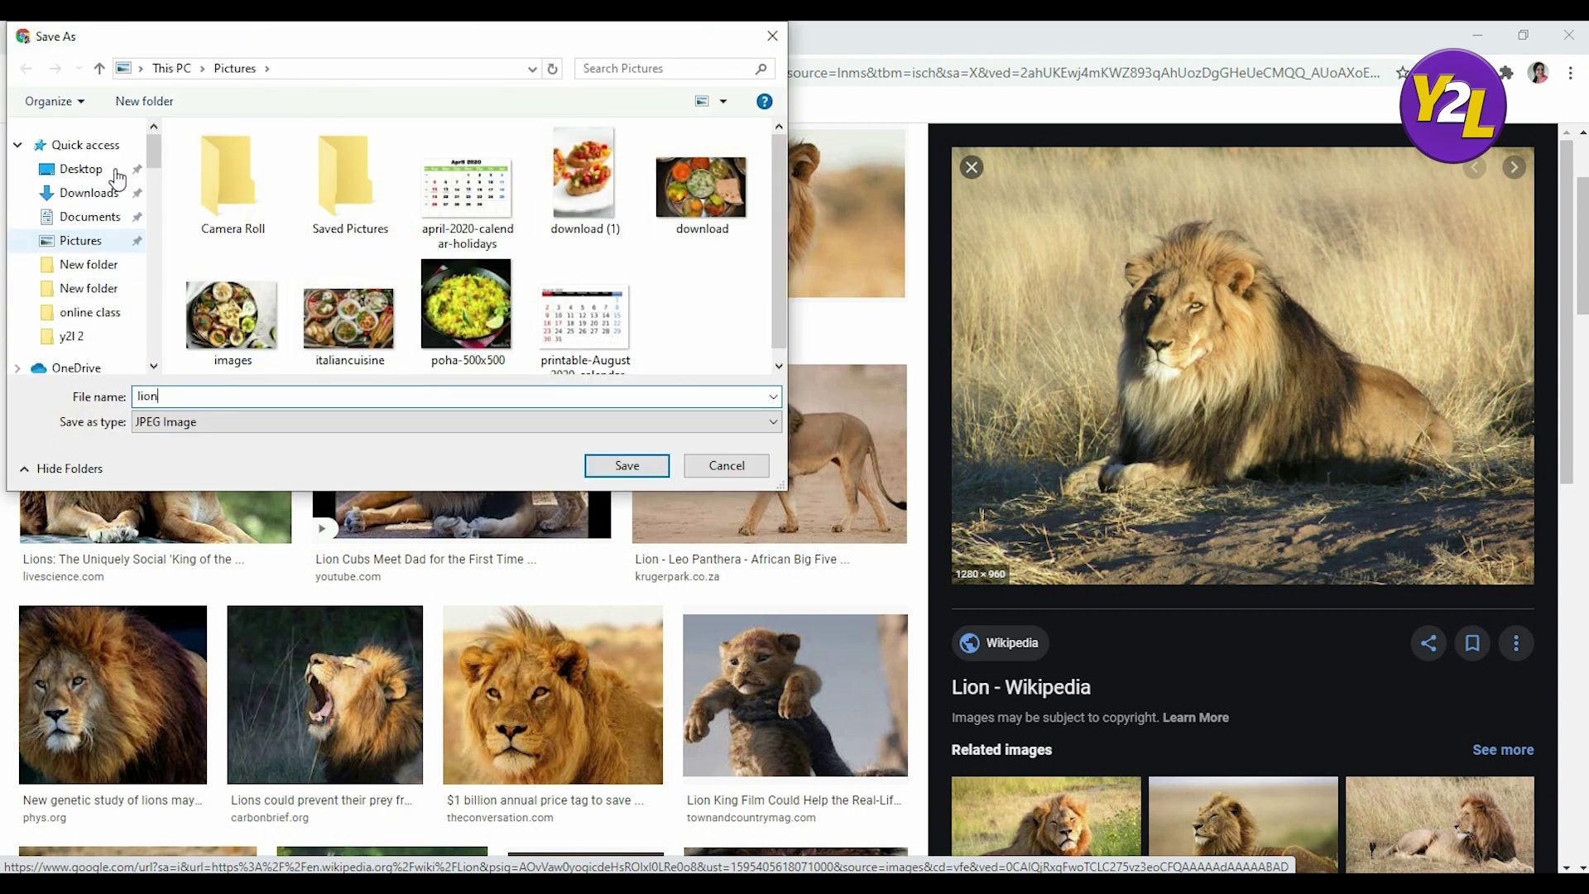
left_click(117, 177)
left_click(627, 465)
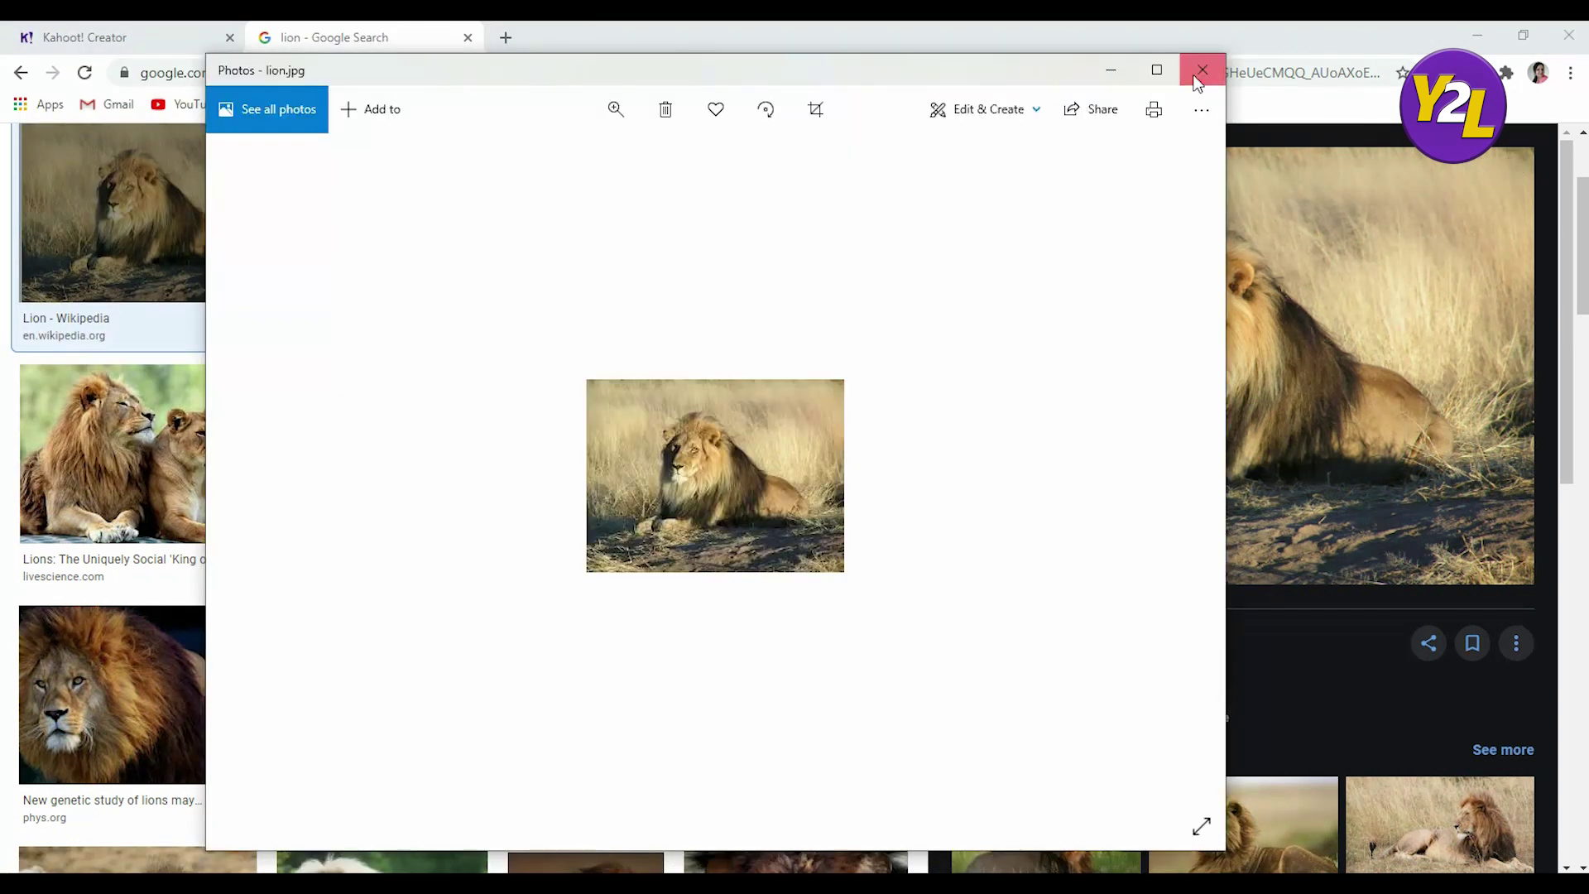
left_click(1201, 71)
- Return to the Kahoot creator and upload the lion picture from the Desktop to the "Who is the king of jungle?" question
left_click(81, 28)
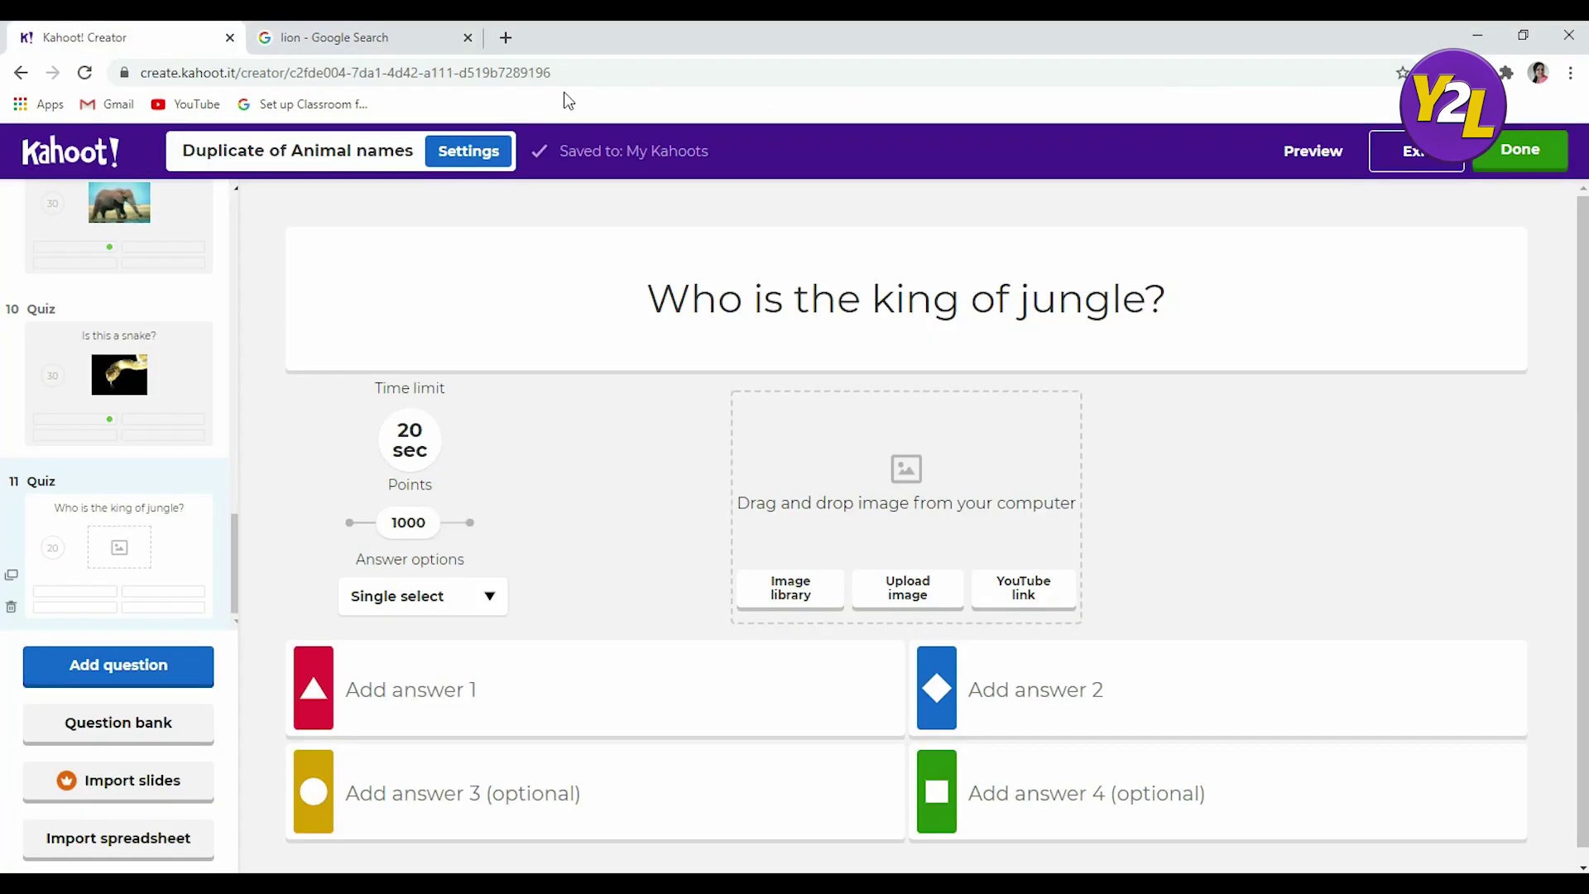
left_click(908, 590)
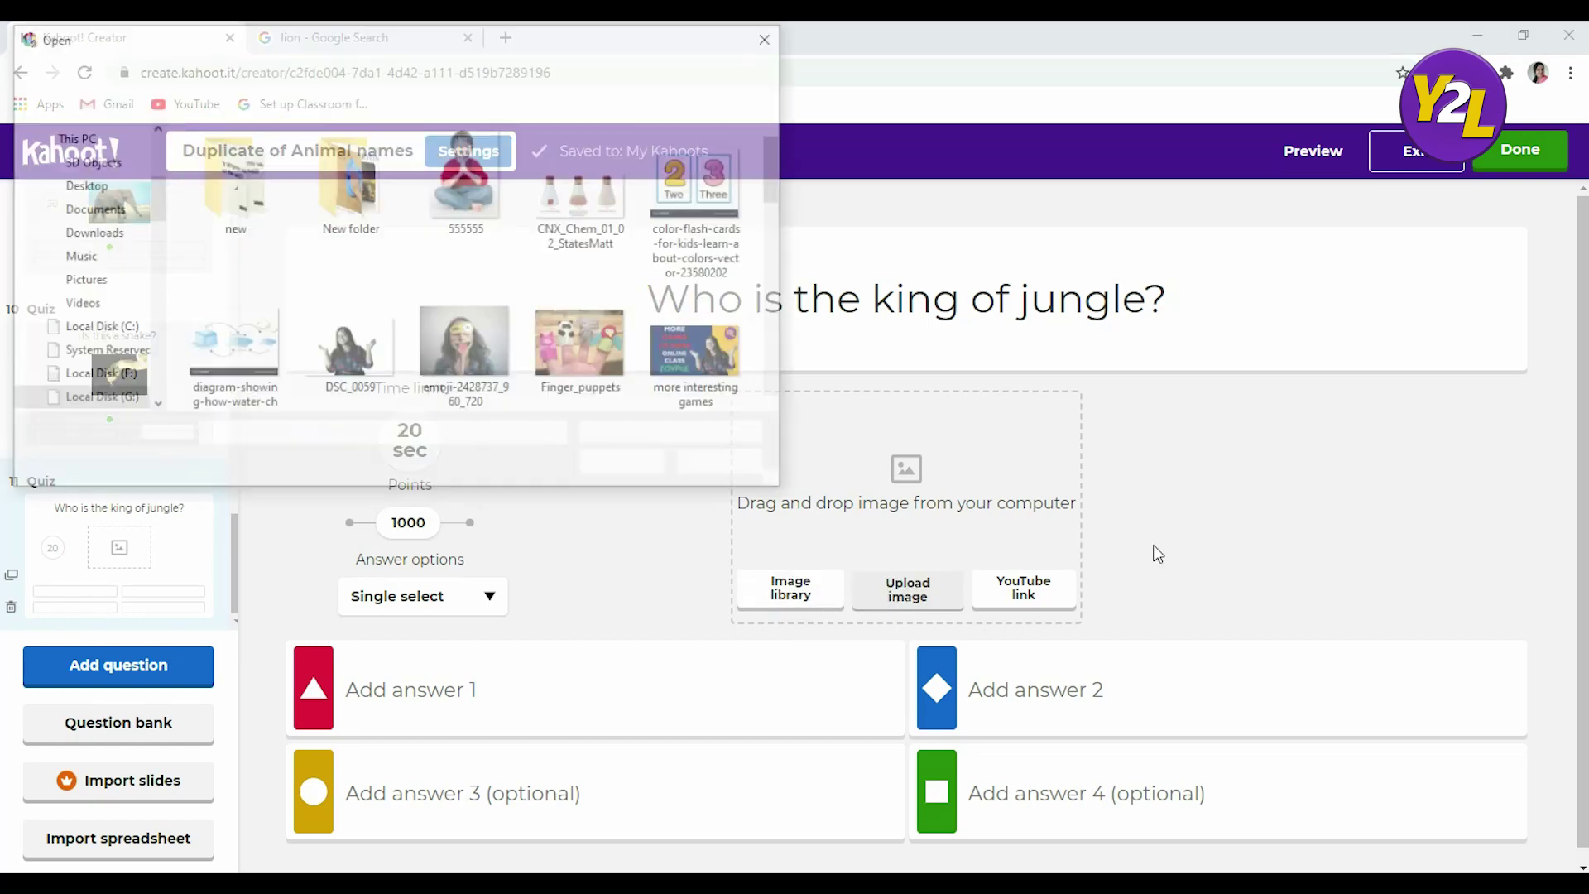
left_click(80, 185)
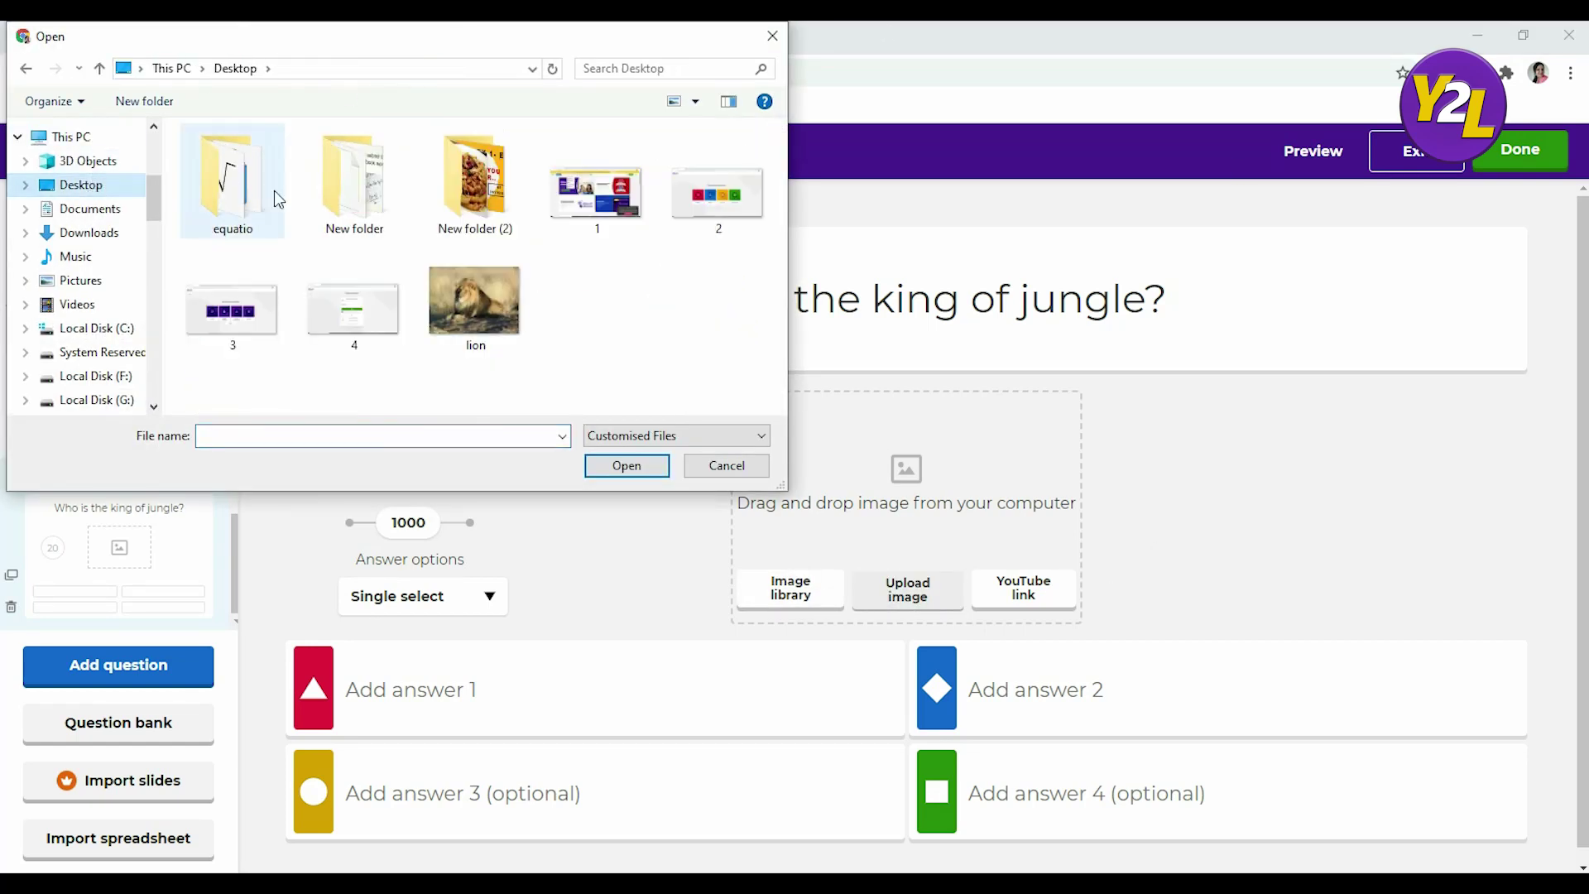
left_click(509, 329)
left_click(603, 469)
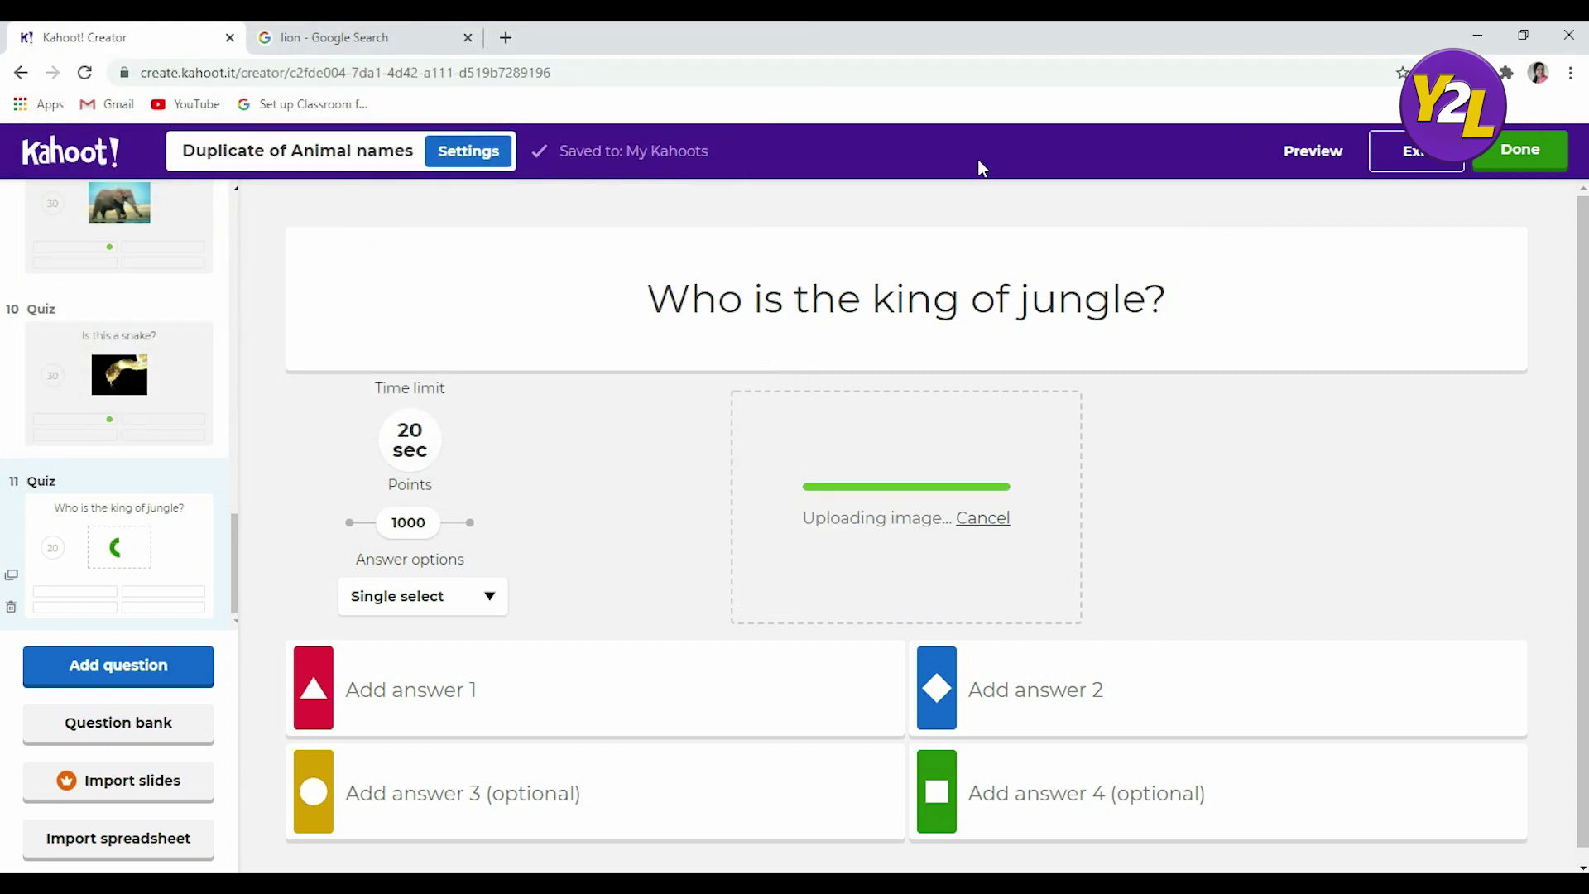
- Fill in the four answers of the king of jungle question in order as Tiger, Lion, Elephant and Leopard
left_click(396, 704)
type("Lio")
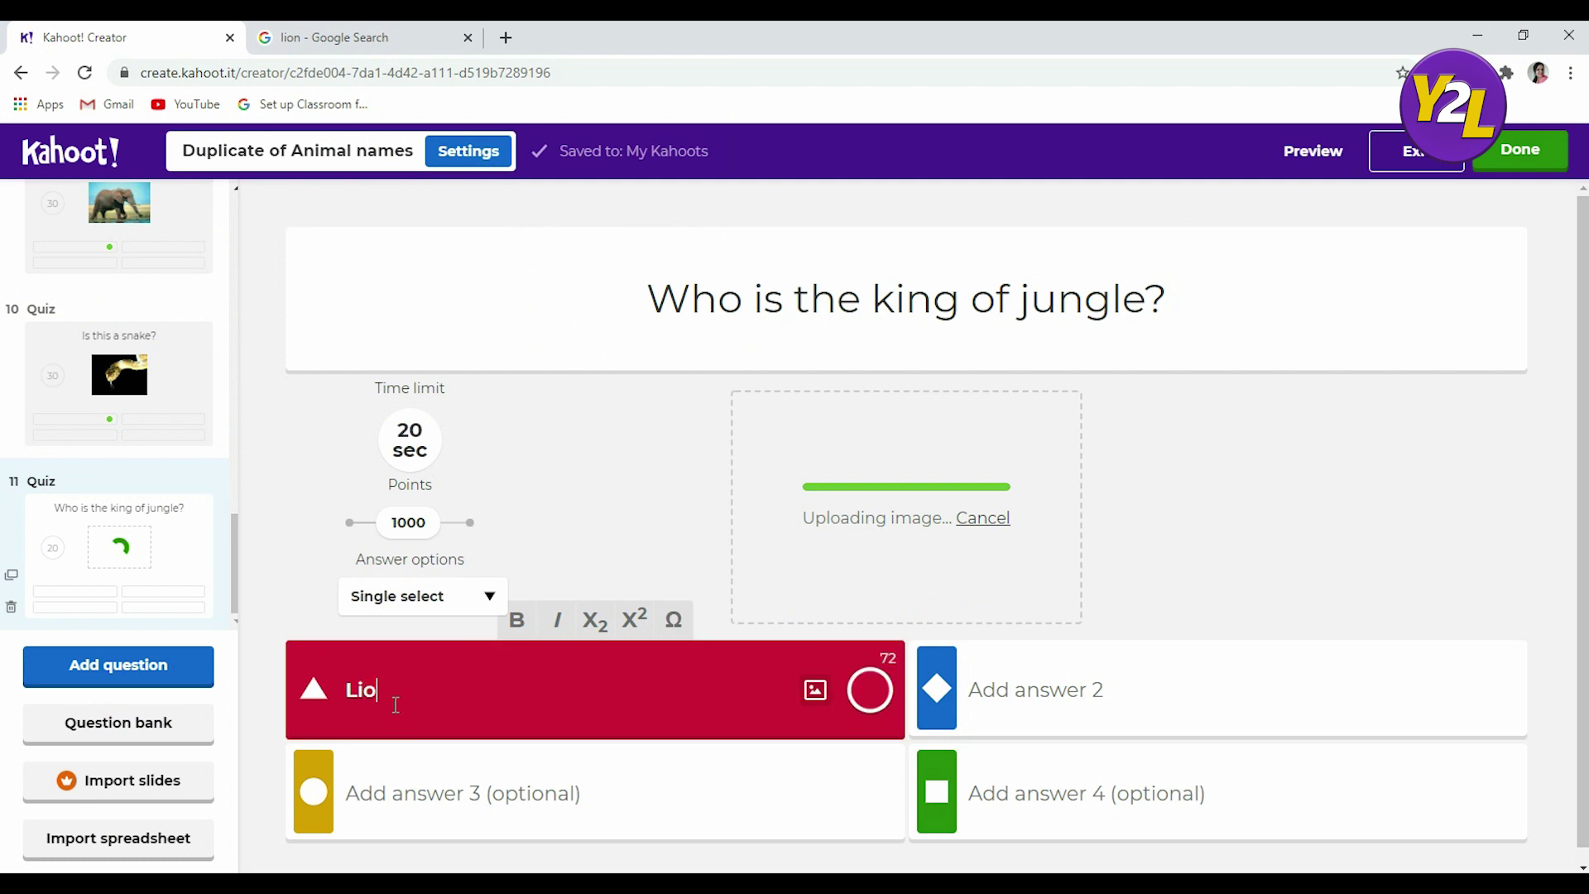
type("Tiger")
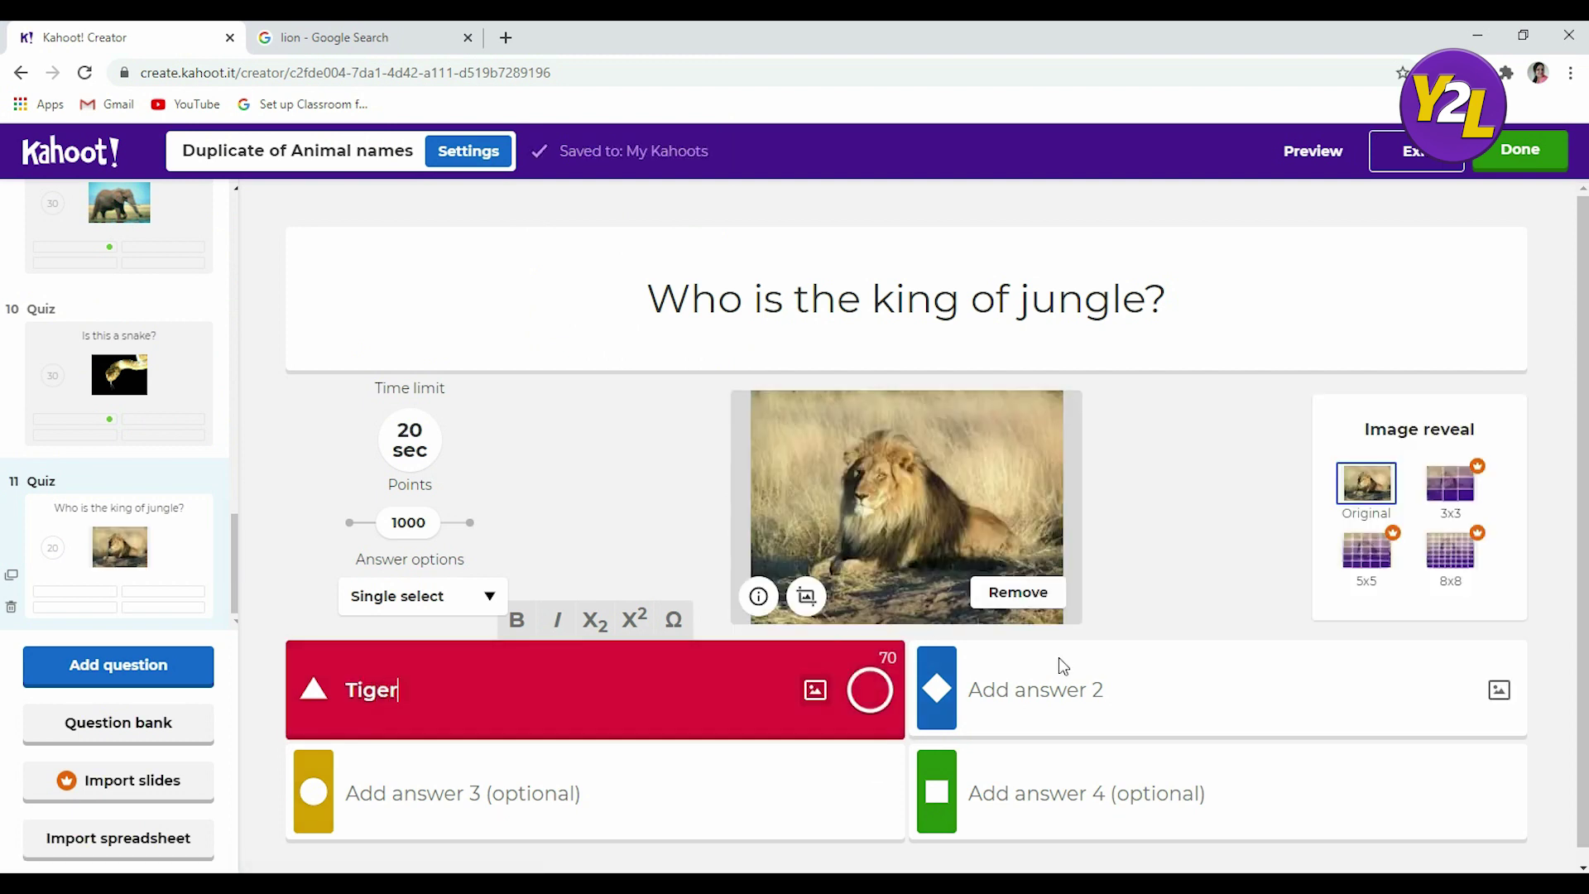
left_click(1053, 678)
type("Lion")
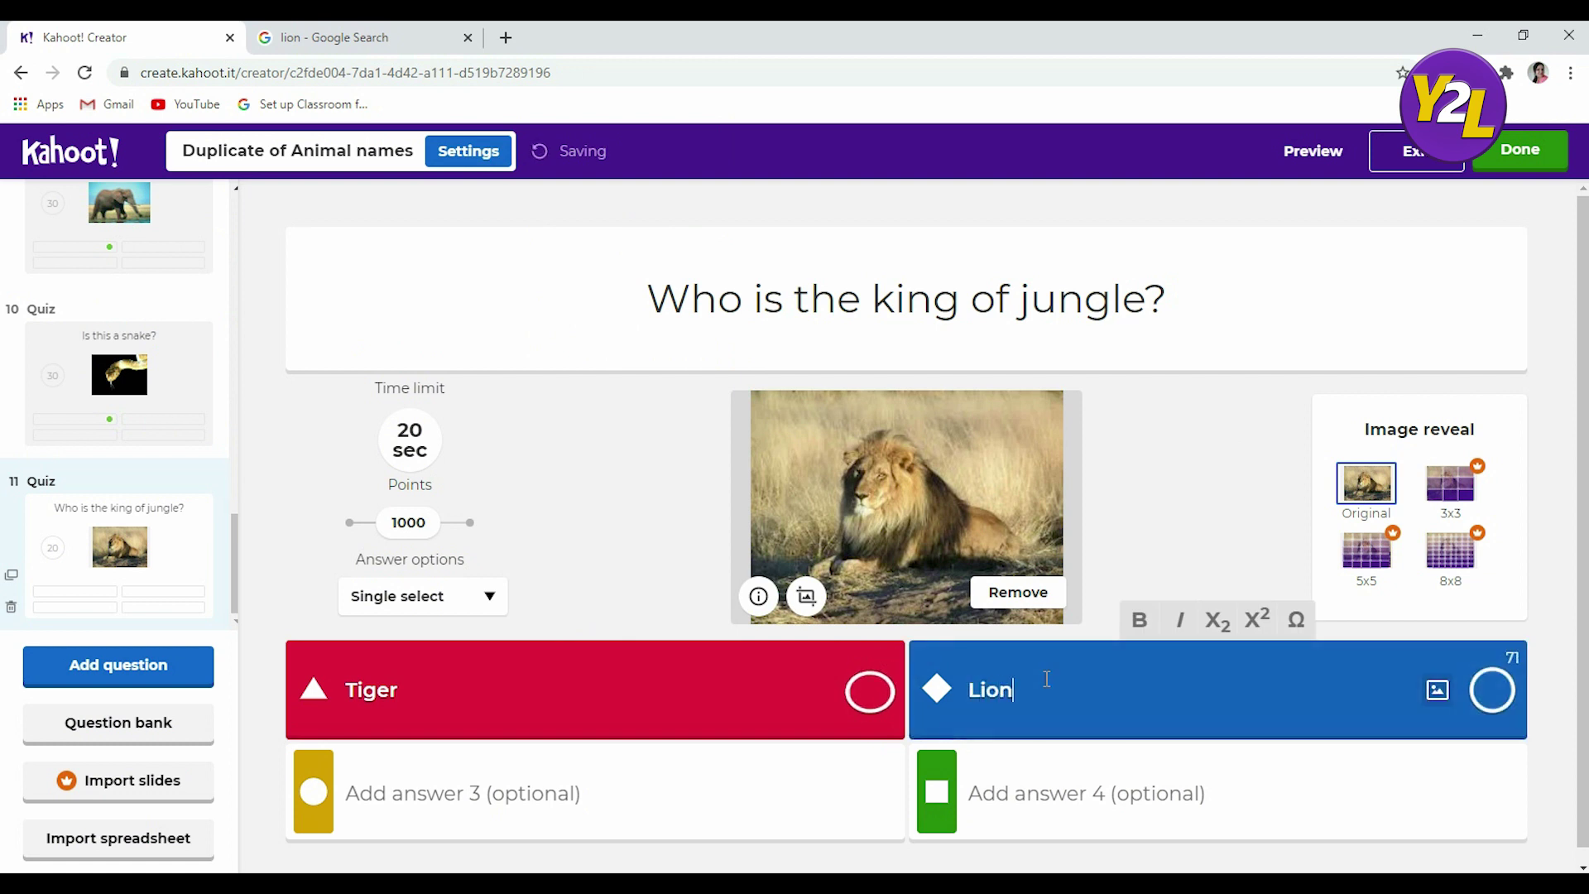
left_click(609, 783)
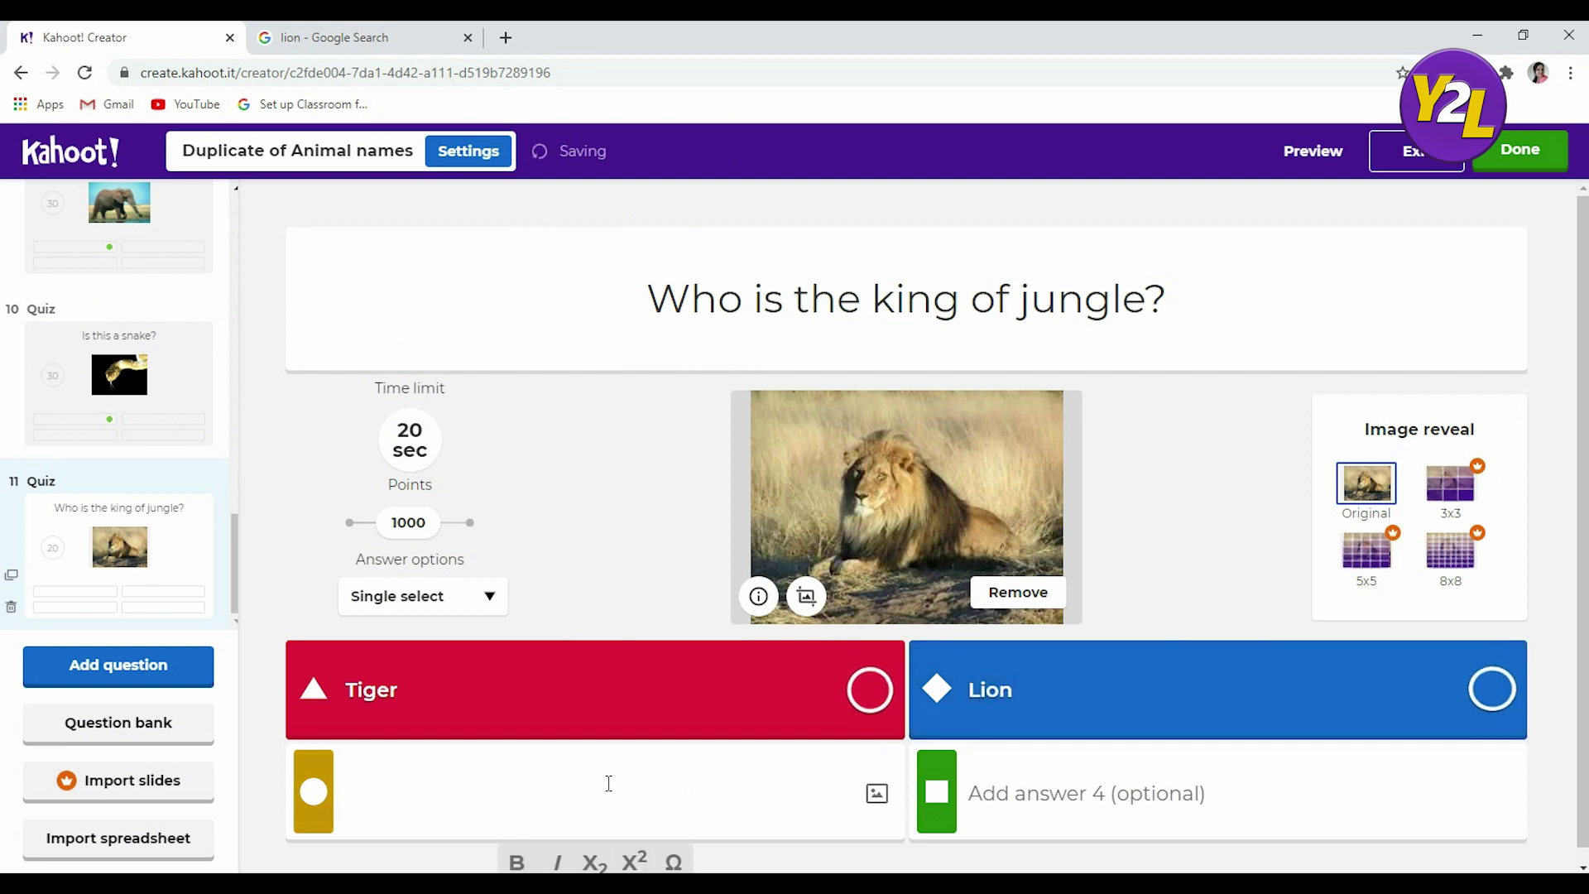
type("Elephant")
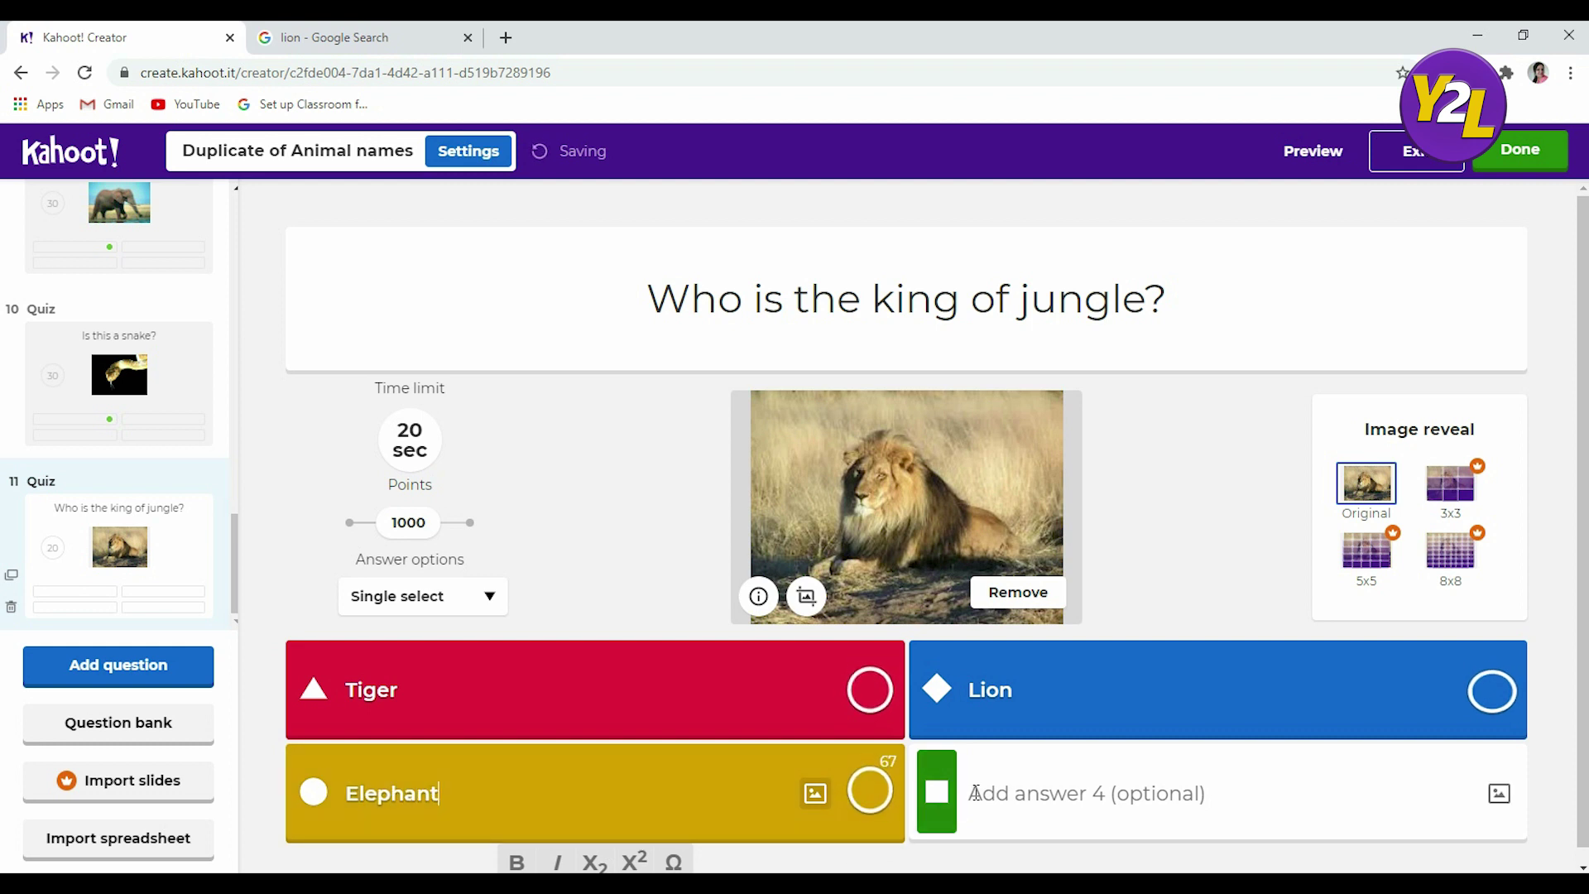
left_click(975, 793)
type("Lepard")
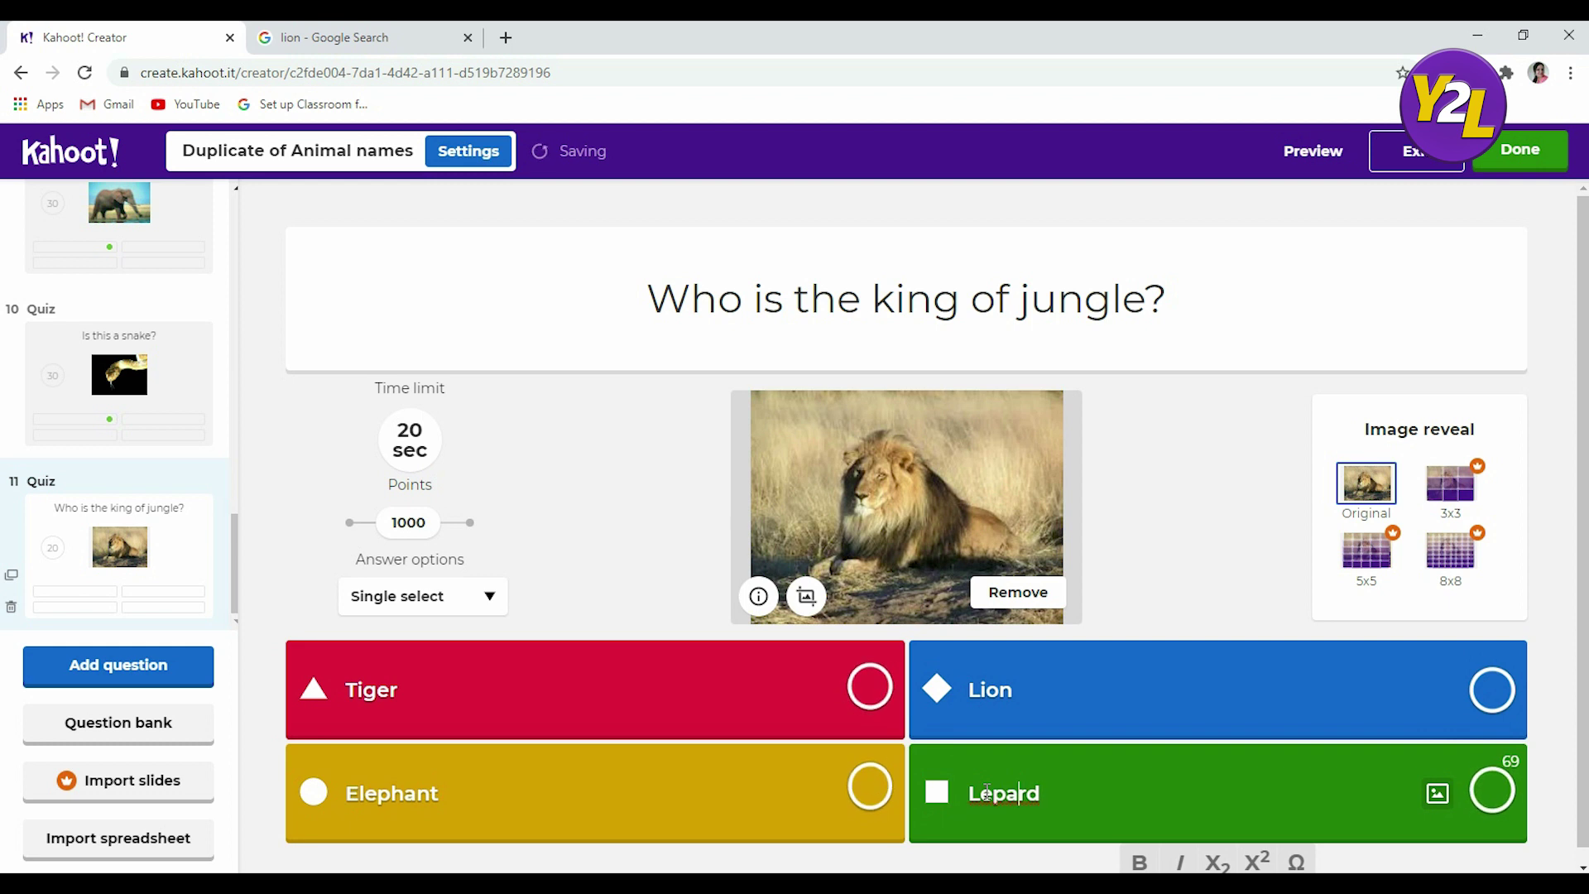
left_click(990, 793)
type("o")
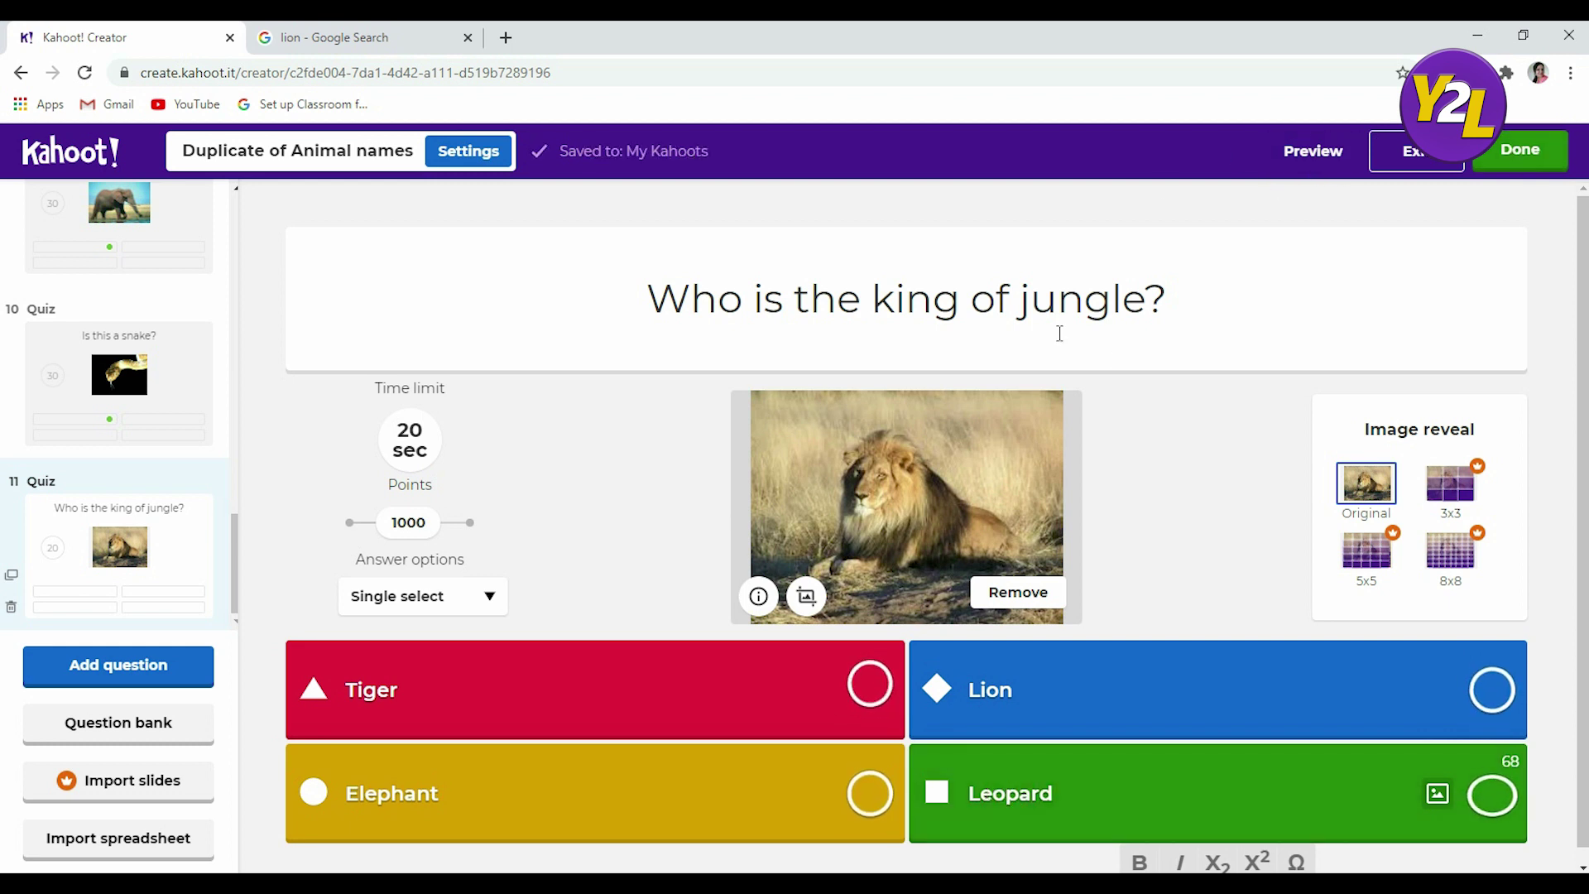
- Search the question bank for "animals" and add the question "Animals that eat only plants are ___." to the kahoot
left_click(128, 747)
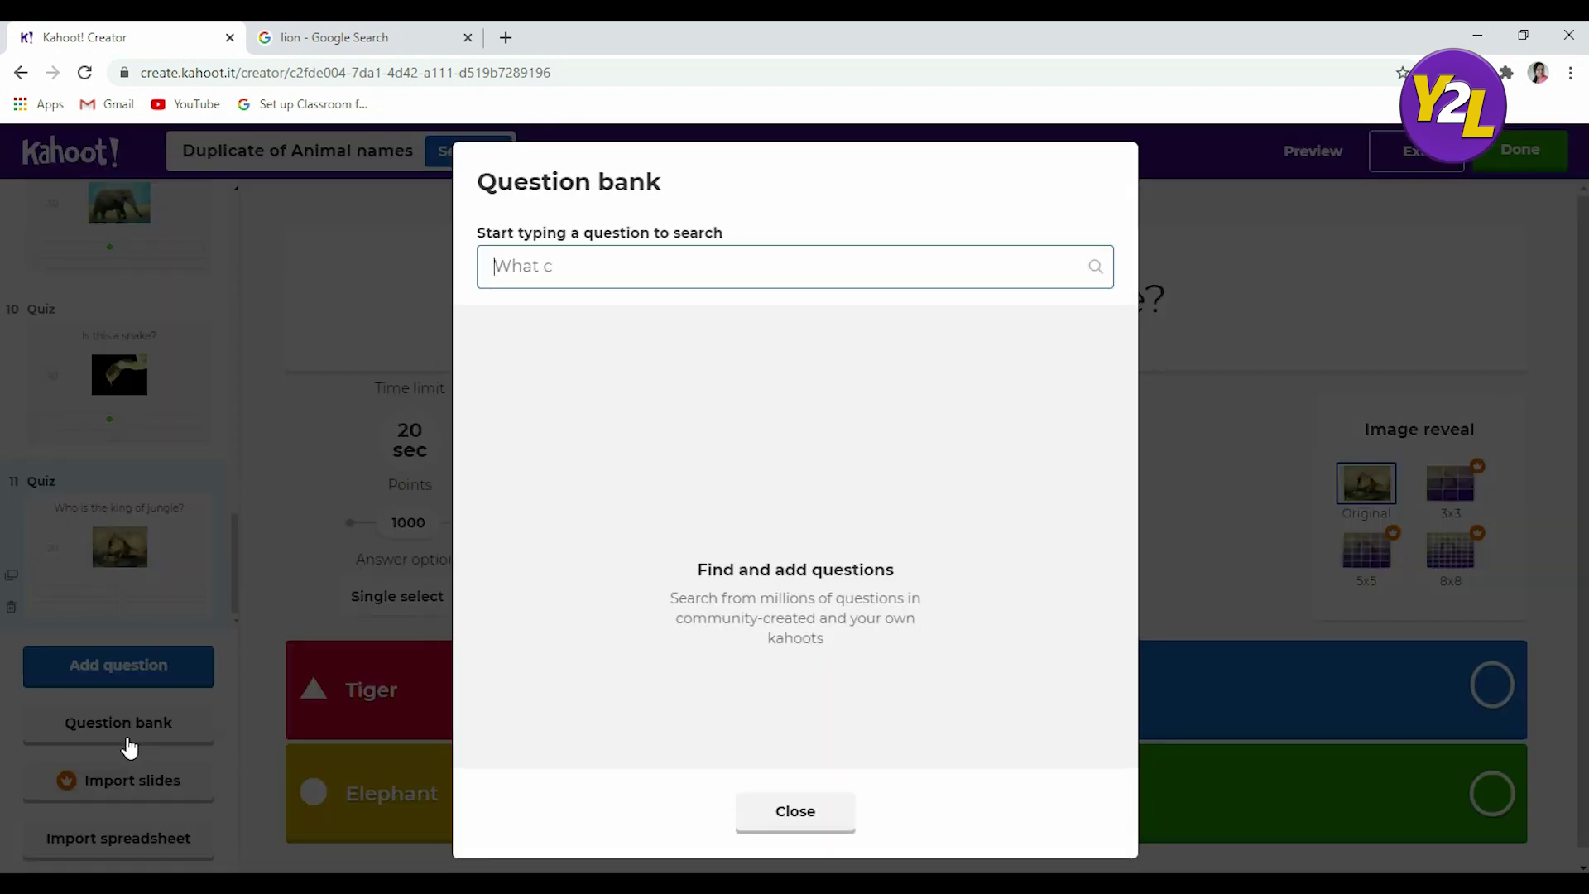
type("animals")
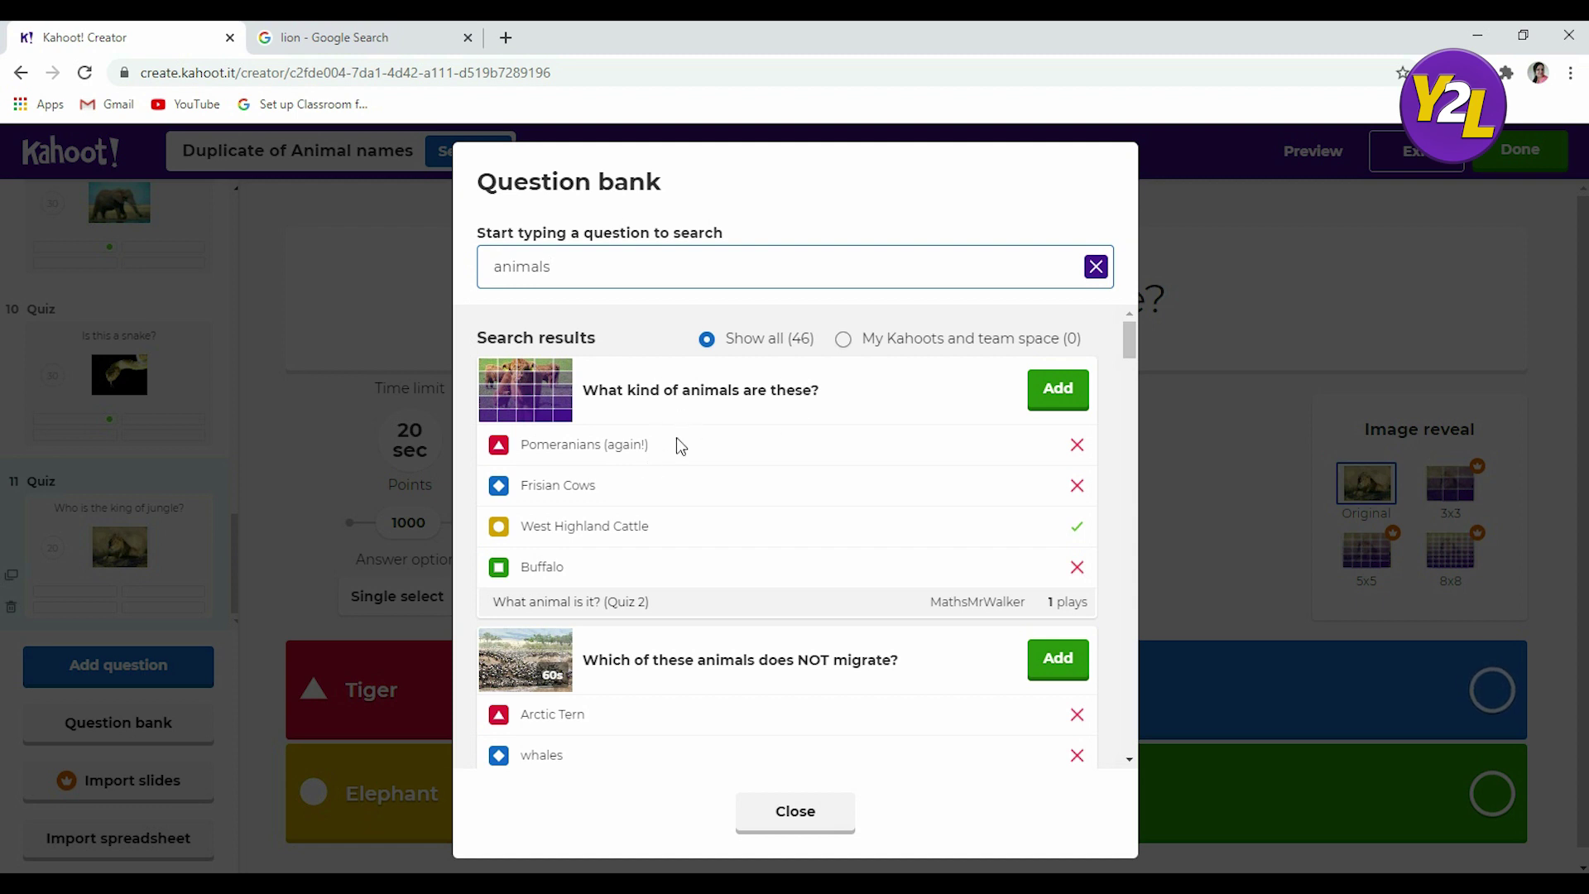
scroll(686, 456, "down", 2)
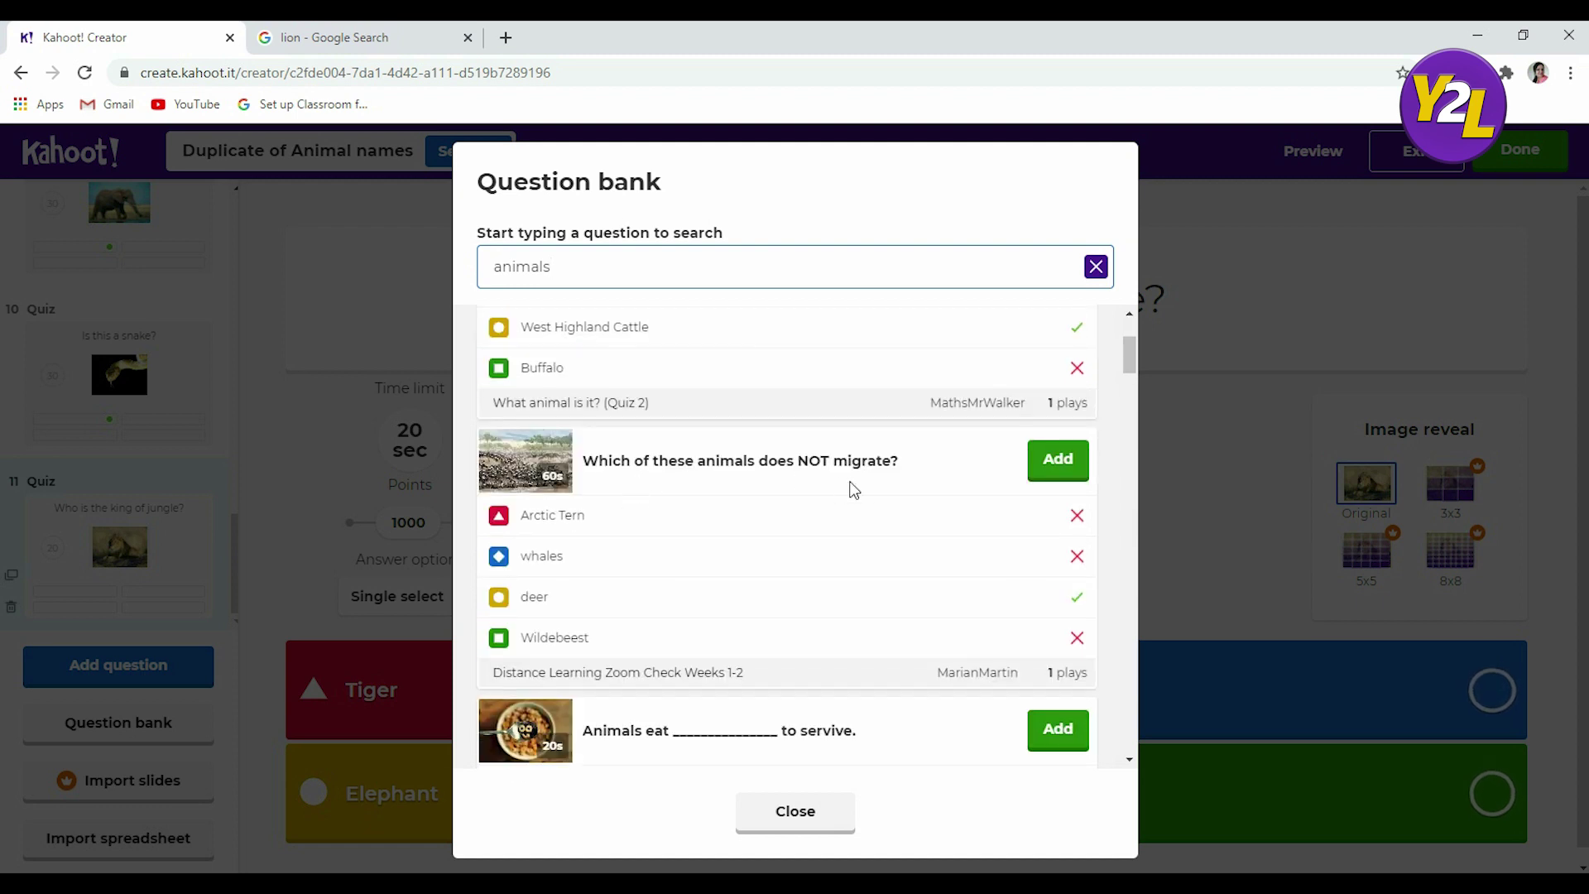
scroll(861, 491, "down", 2)
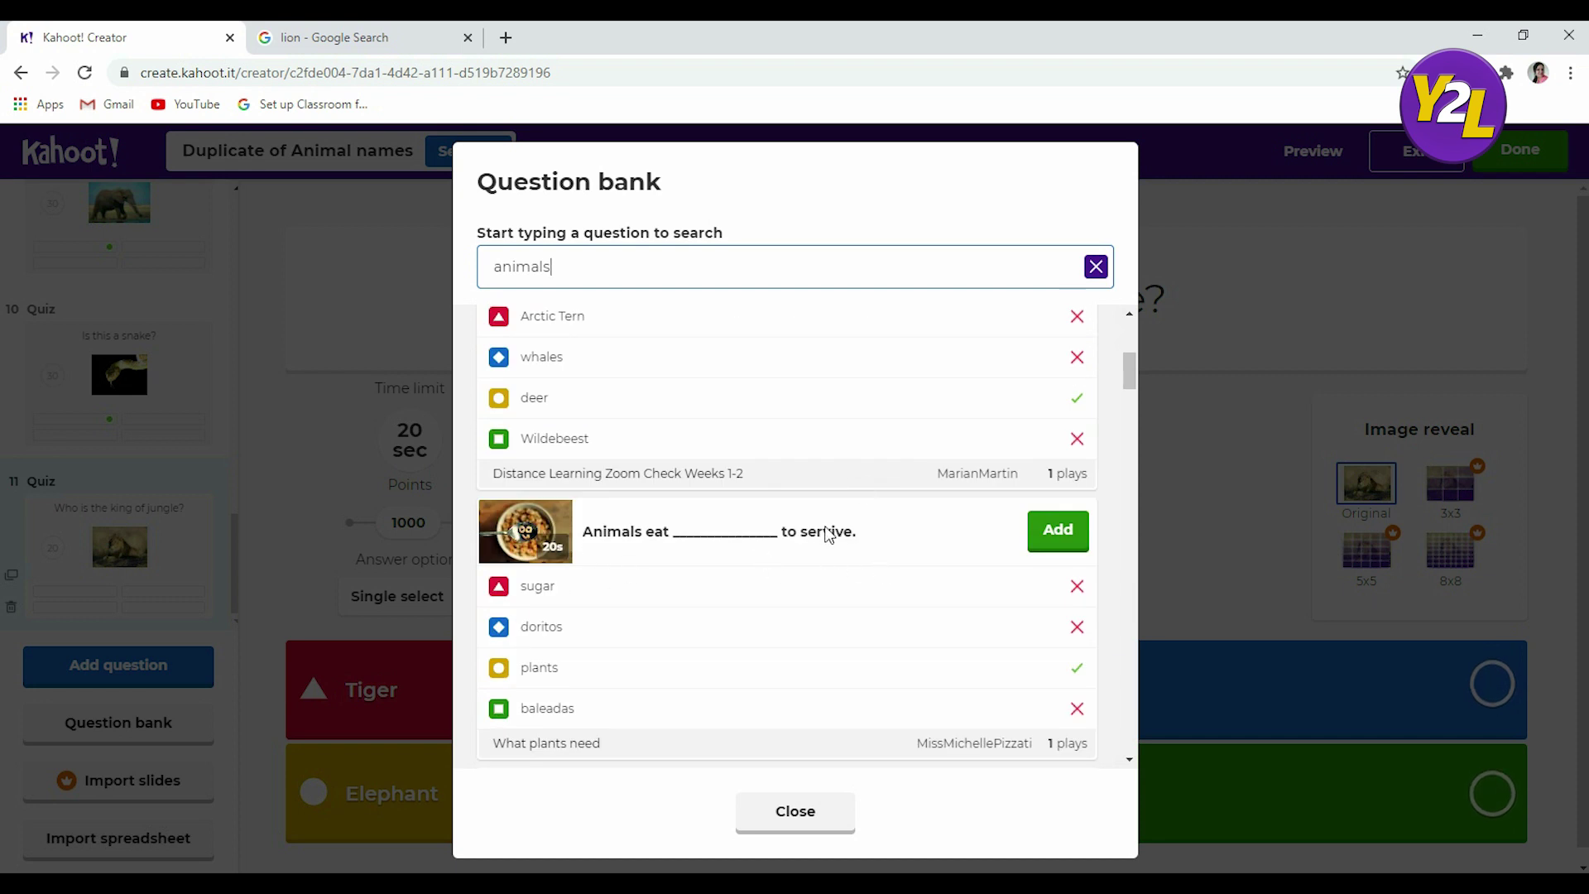
left_click(1062, 530)
scroll(754, 554, "down", 4)
scroll(753, 571, "down", 5)
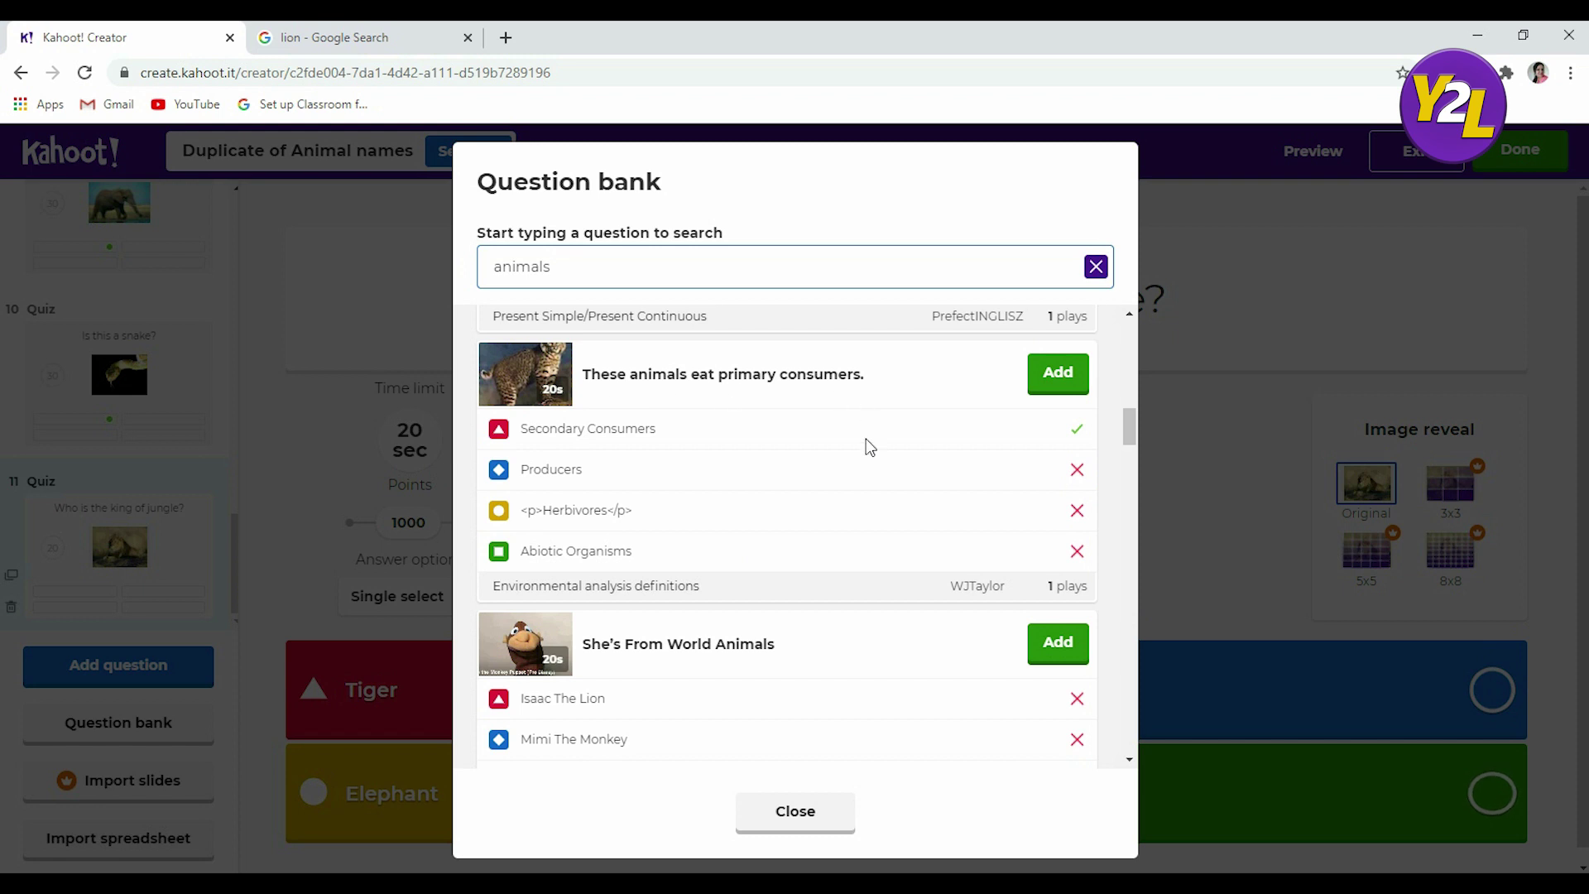
scroll(695, 536, "down", 3)
scroll(647, 595, "down", 1)
scroll(647, 595, "down", 3)
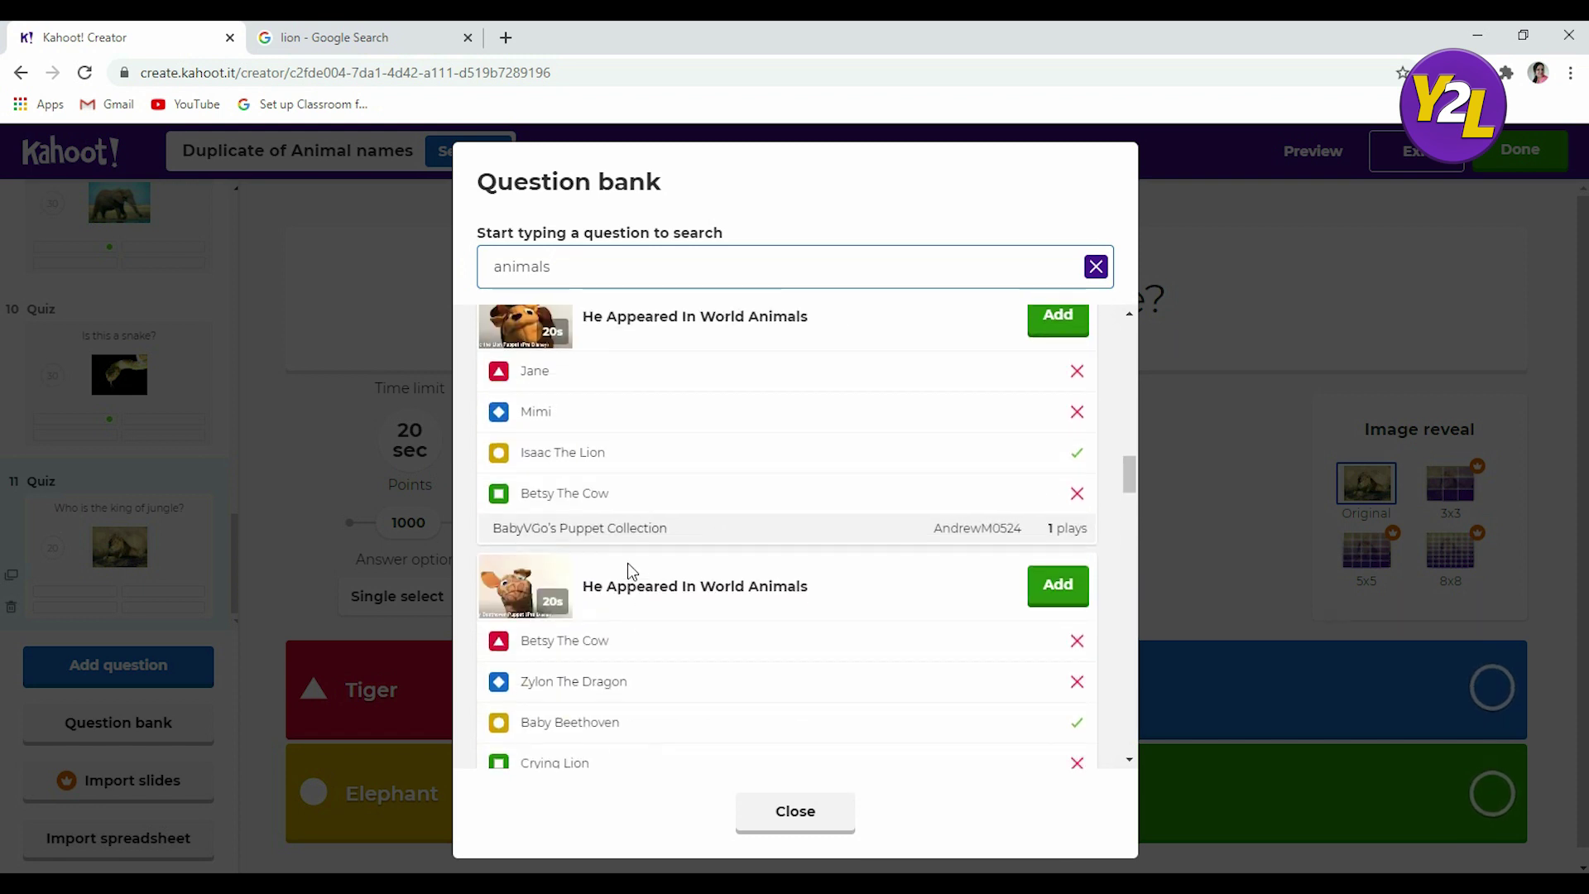
scroll(670, 644, "down", 10)
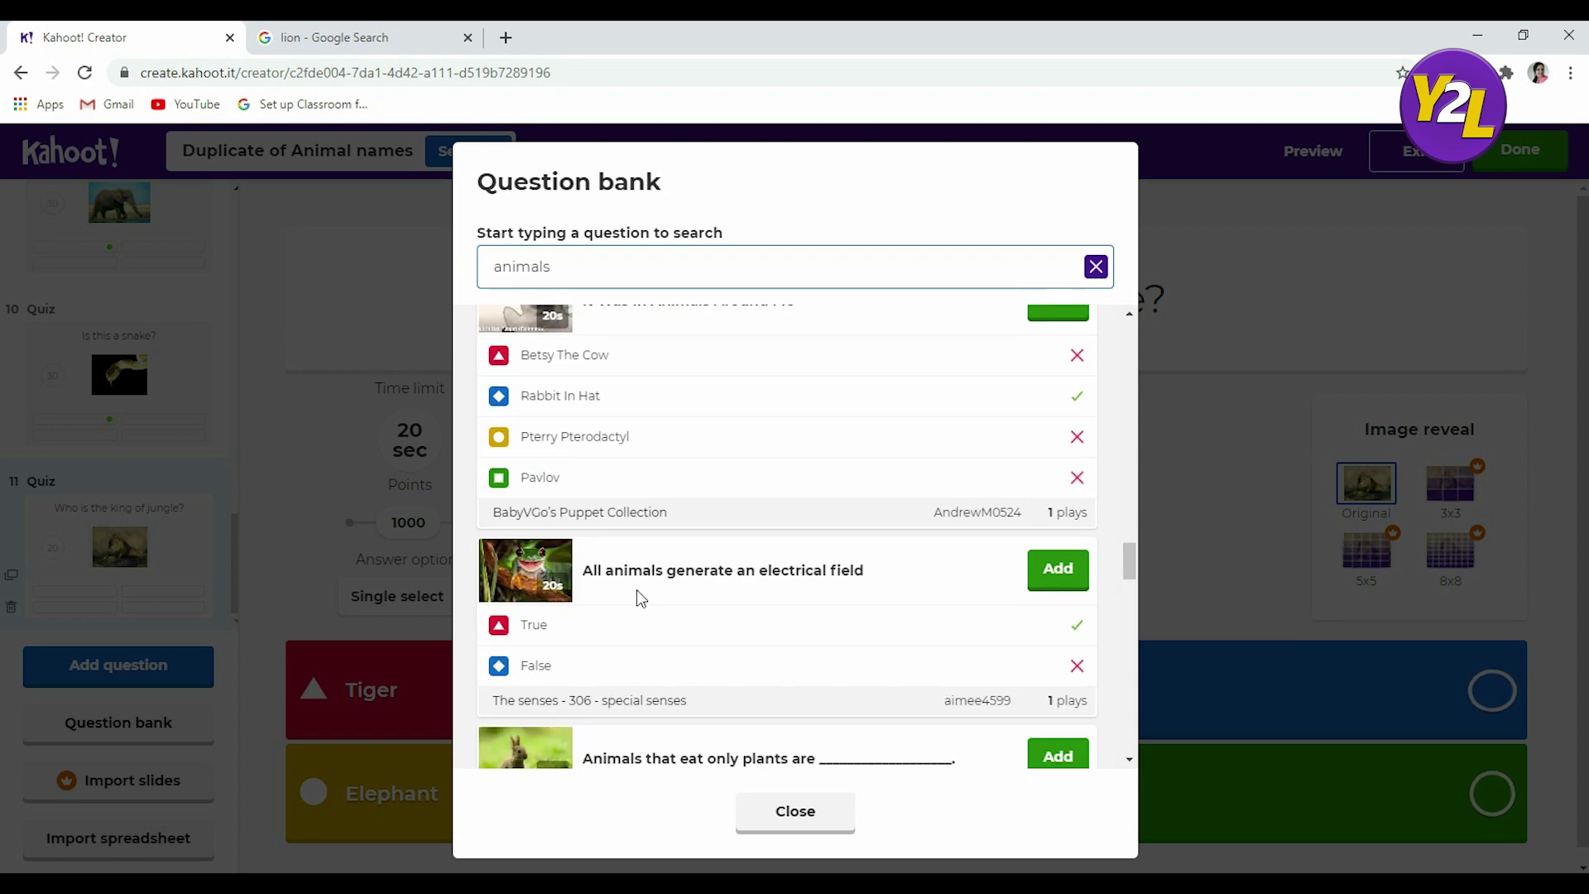
scroll(867, 569, "down", 3)
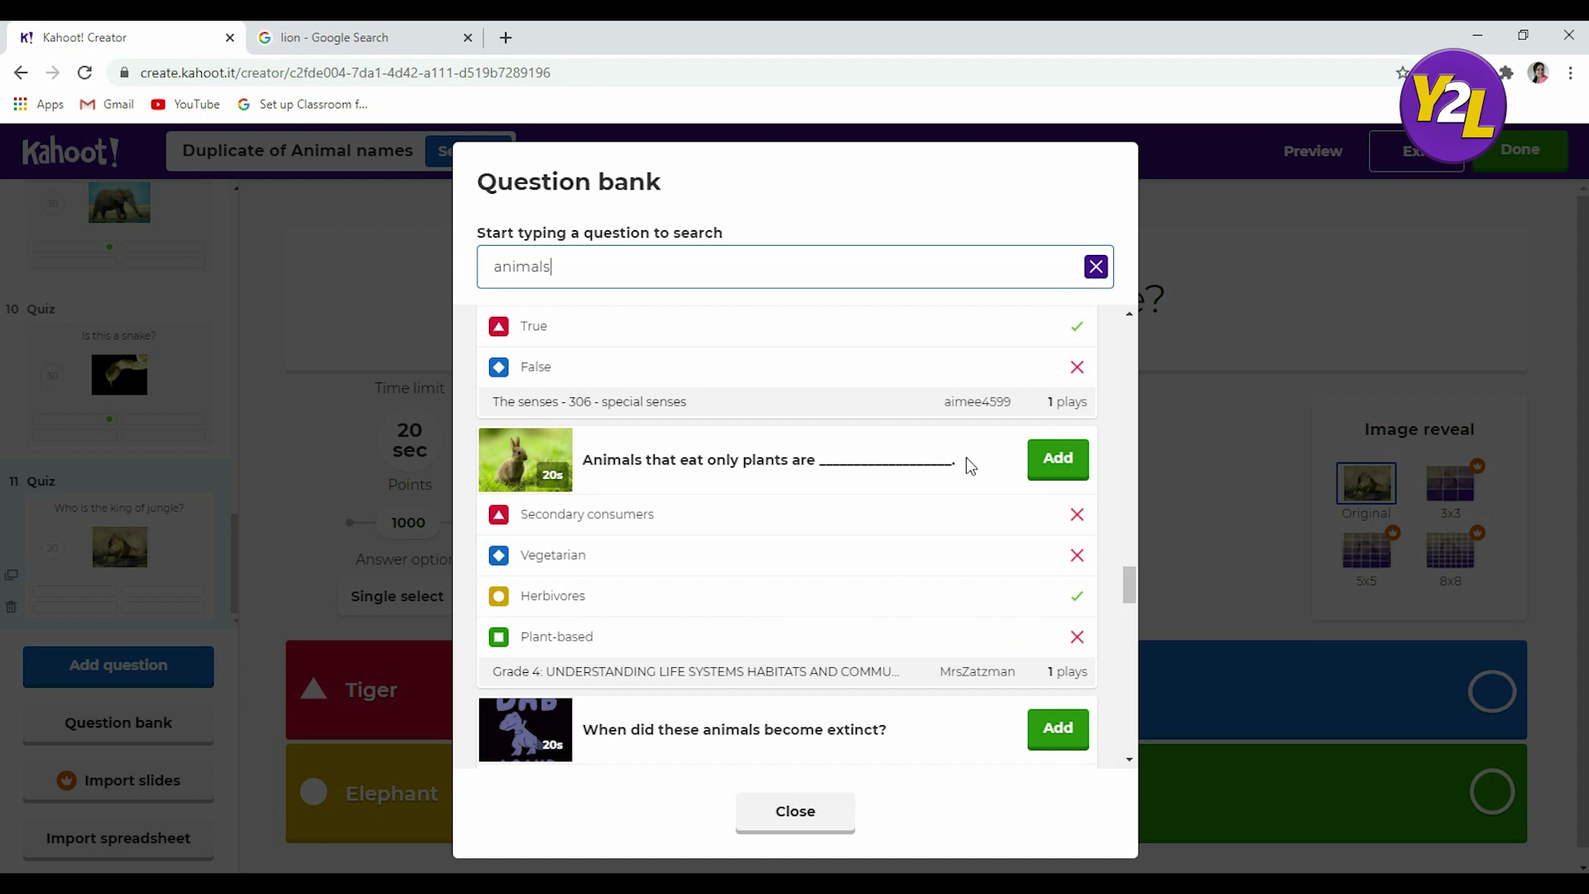
left_click(1057, 468)
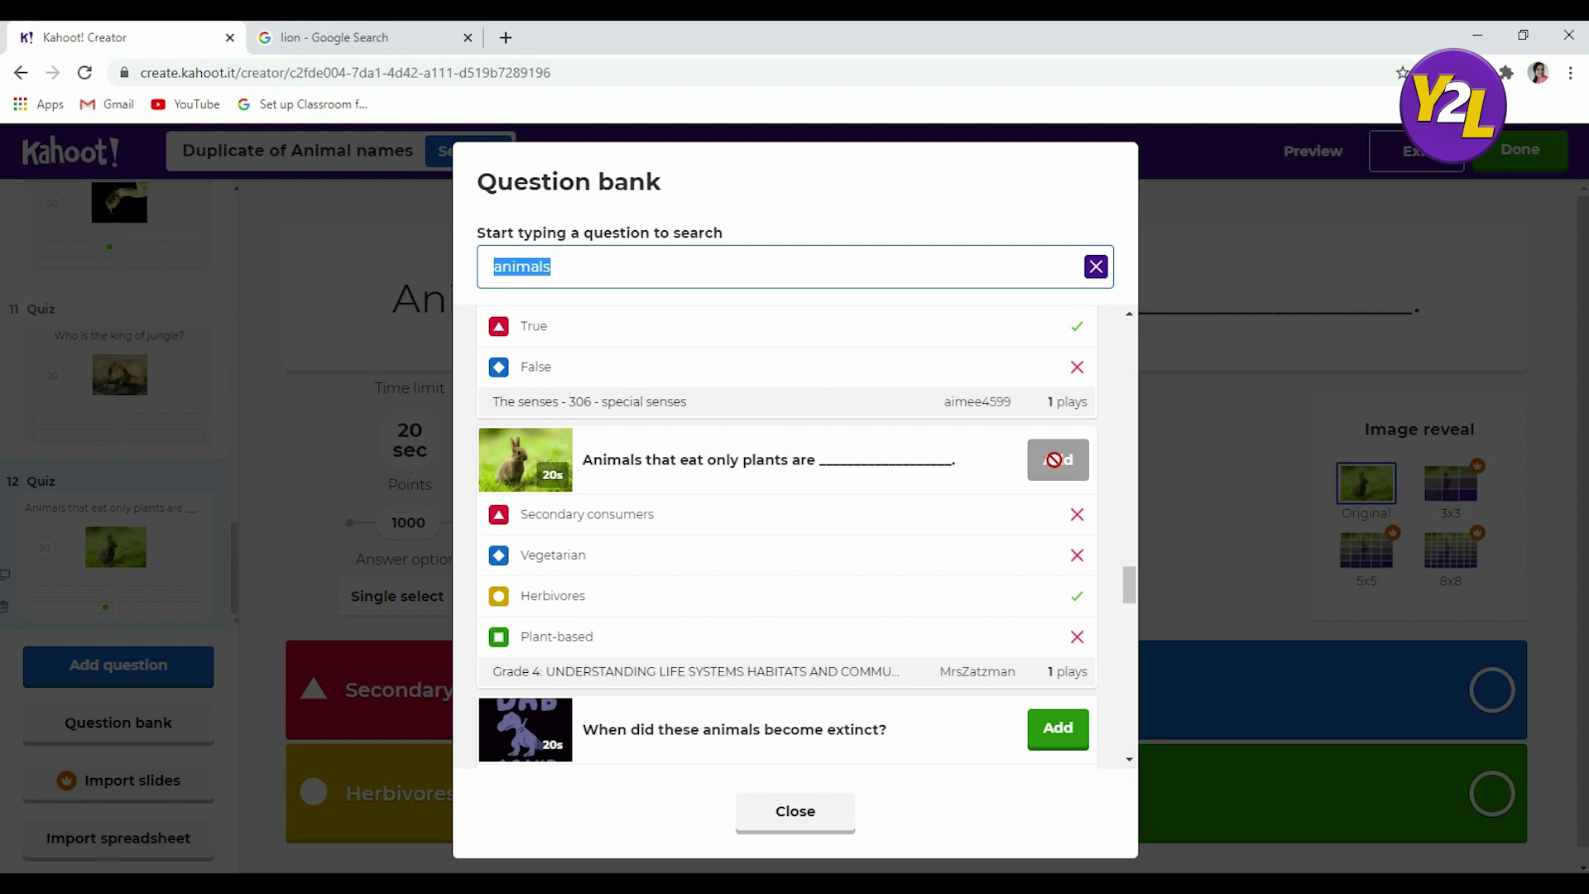
left_click(765, 820)
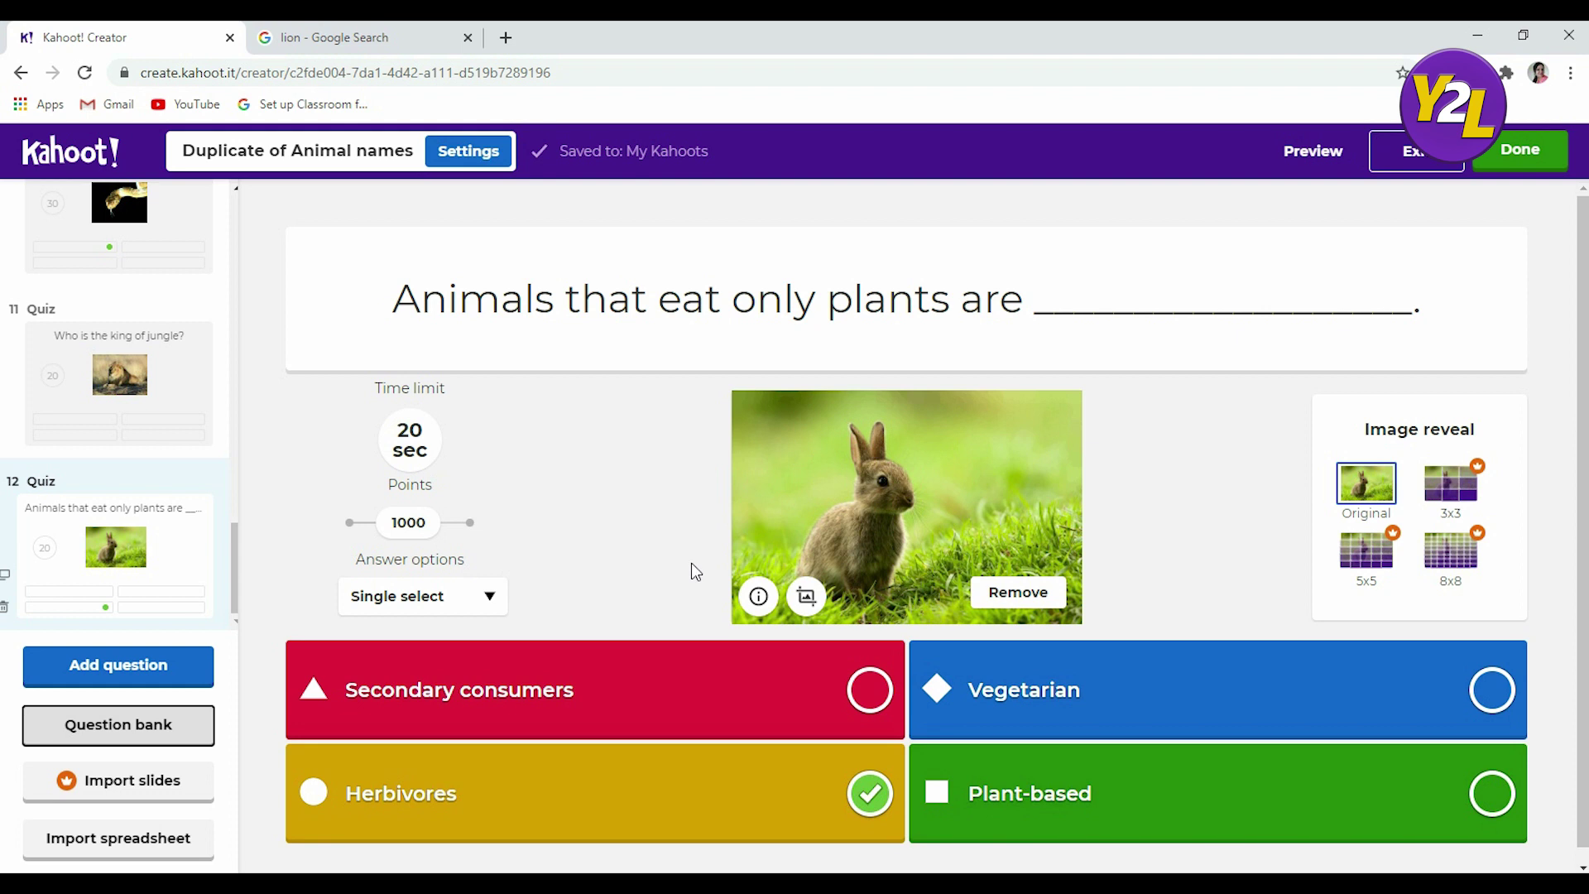
- Try a 10-second time limit on the plant-eating animals question and return it to 20 seconds
left_click(412, 447)
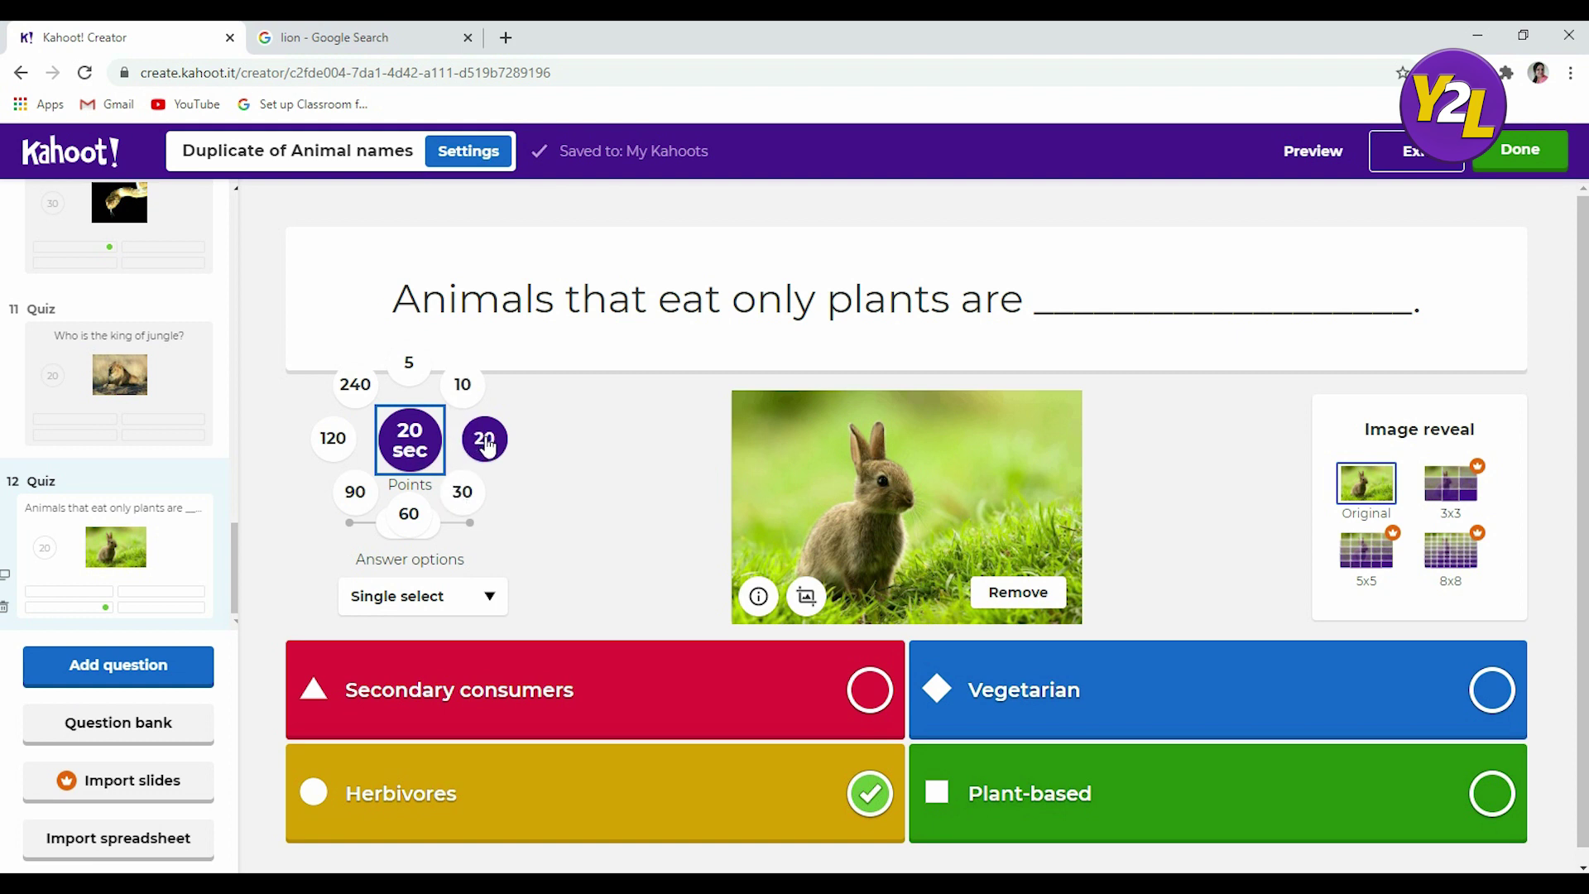
left_click(462, 389)
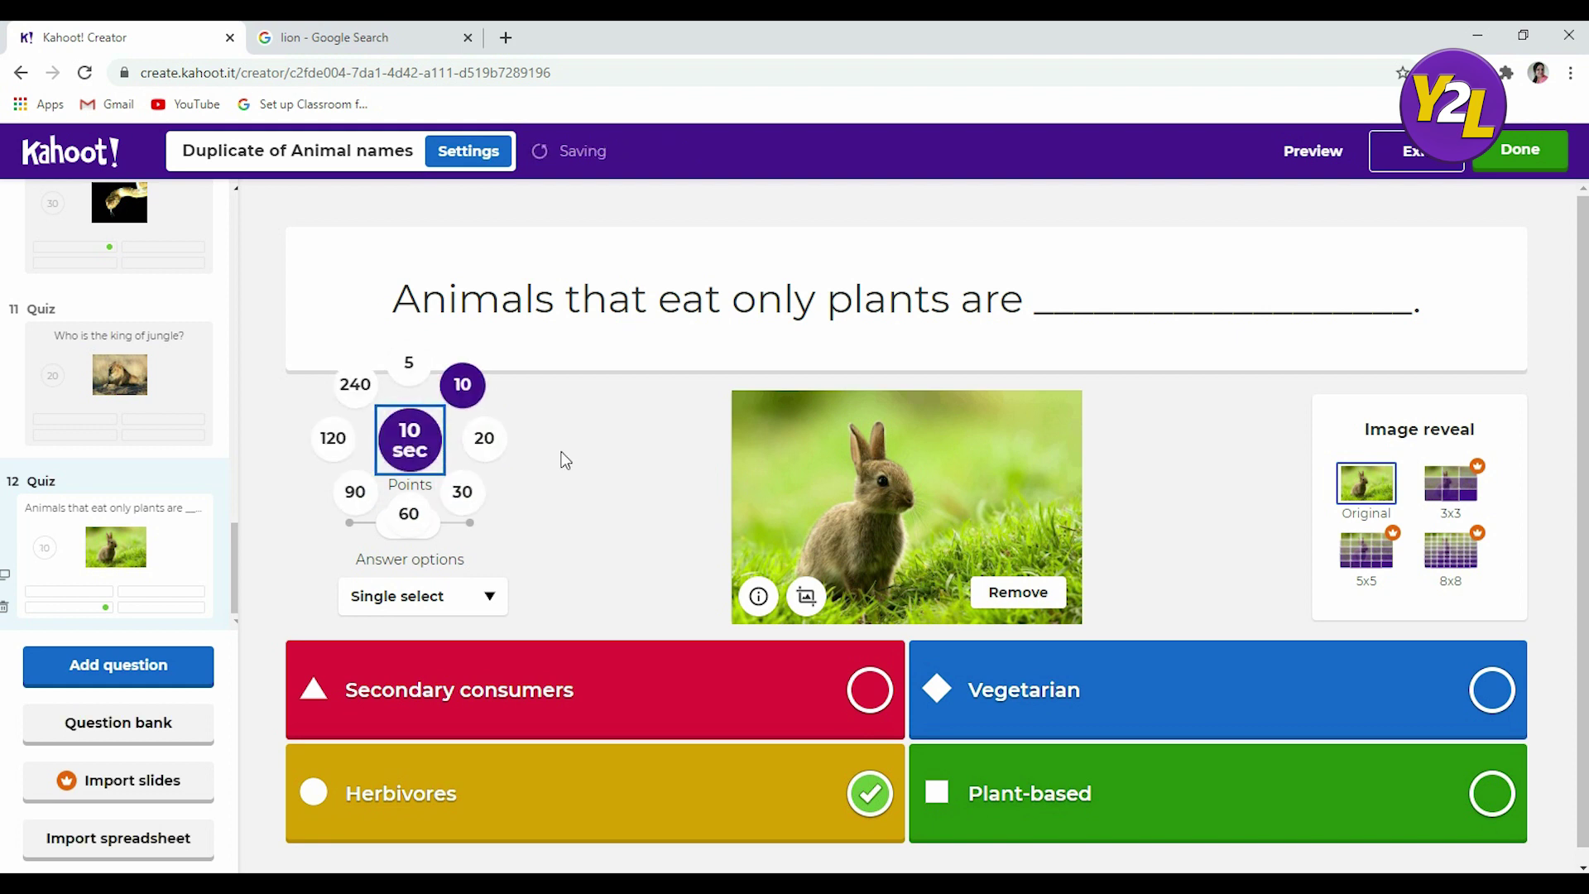
left_click(493, 454)
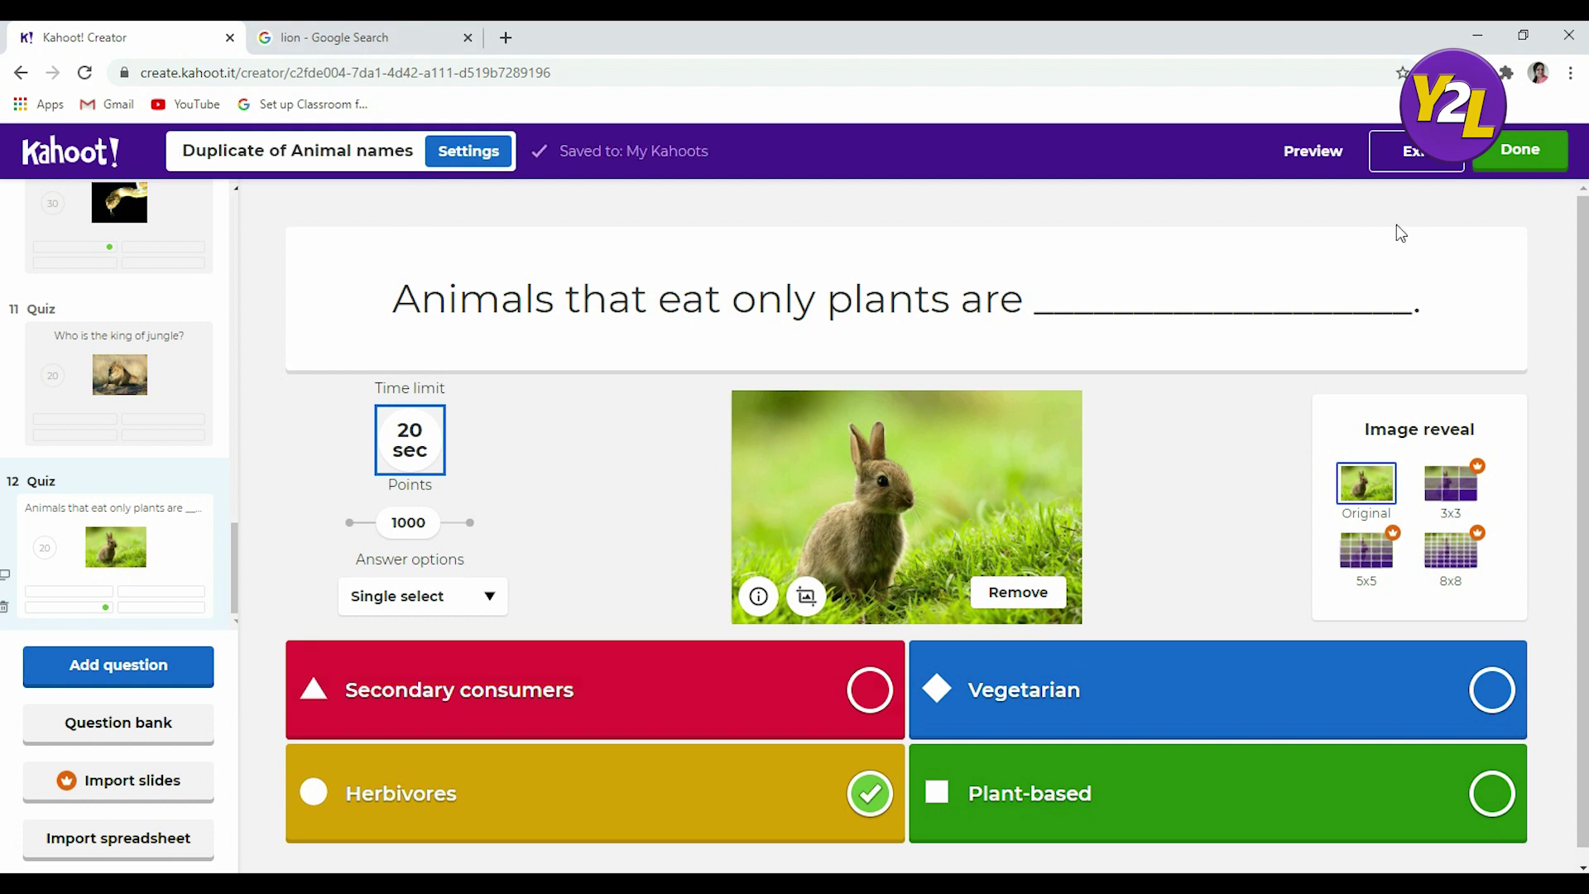
- Mark Lion as the correct answer to question 11, "Who is the king of jungle?", and finish the kahoot
left_click(1533, 153)
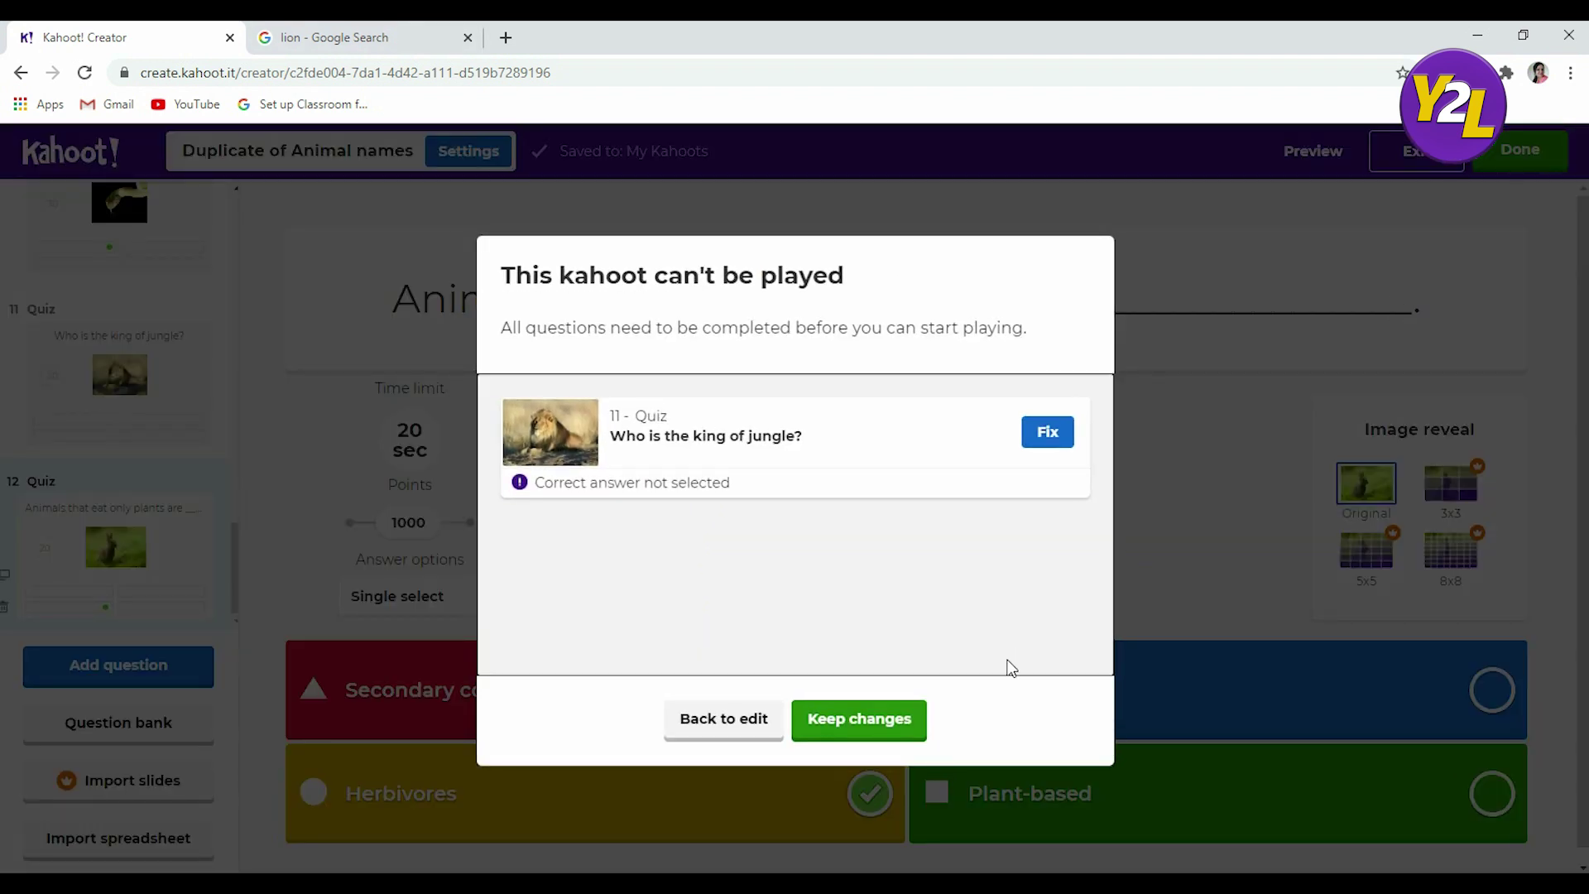
left_click(892, 722)
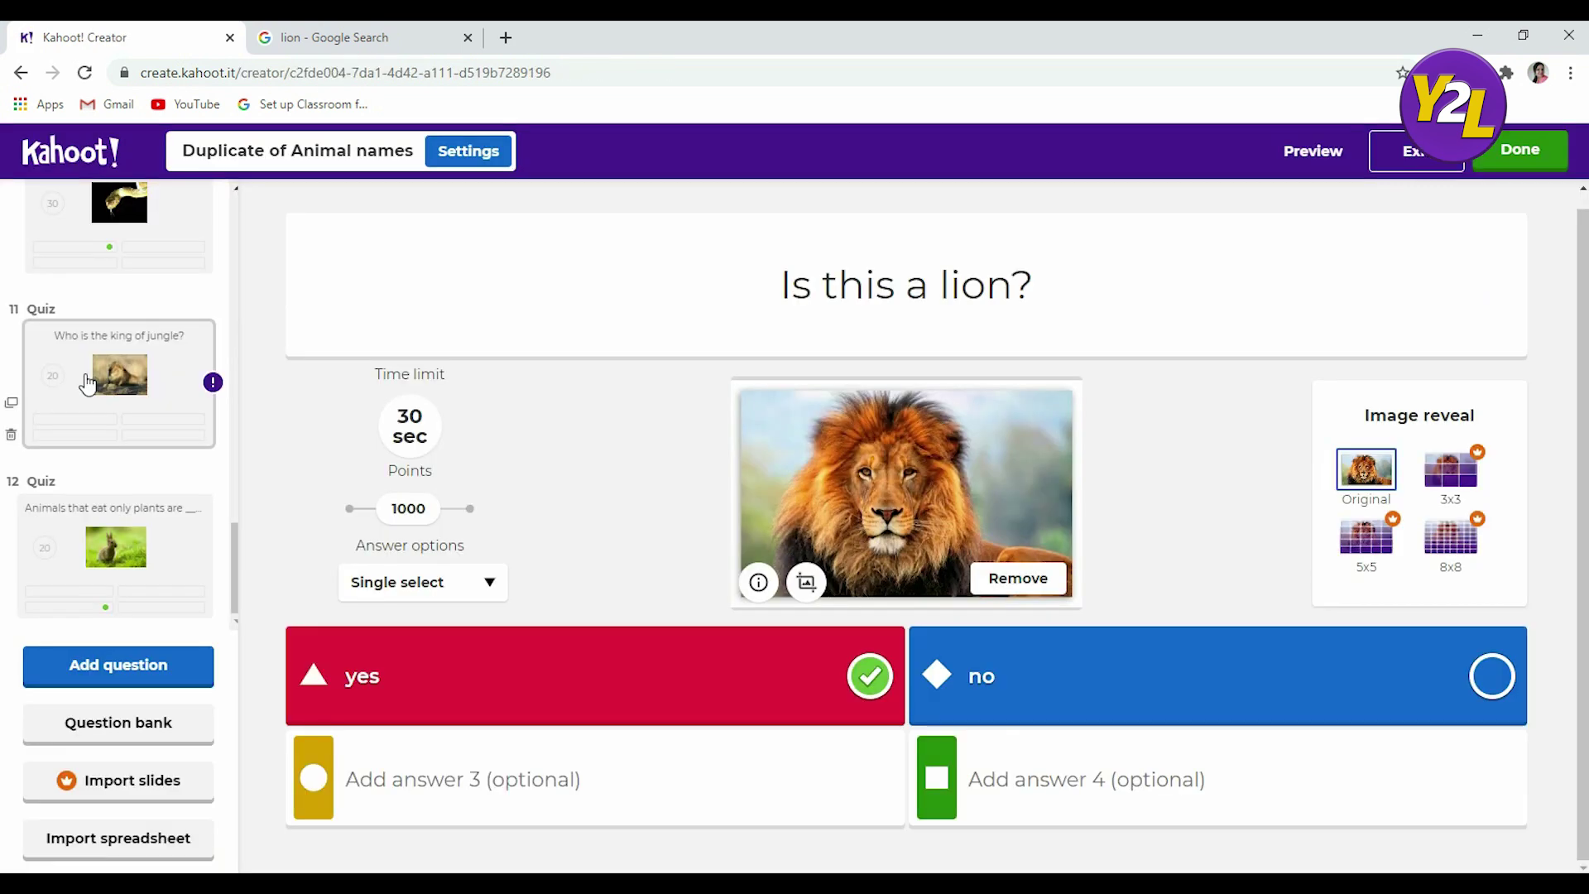
left_click(87, 383)
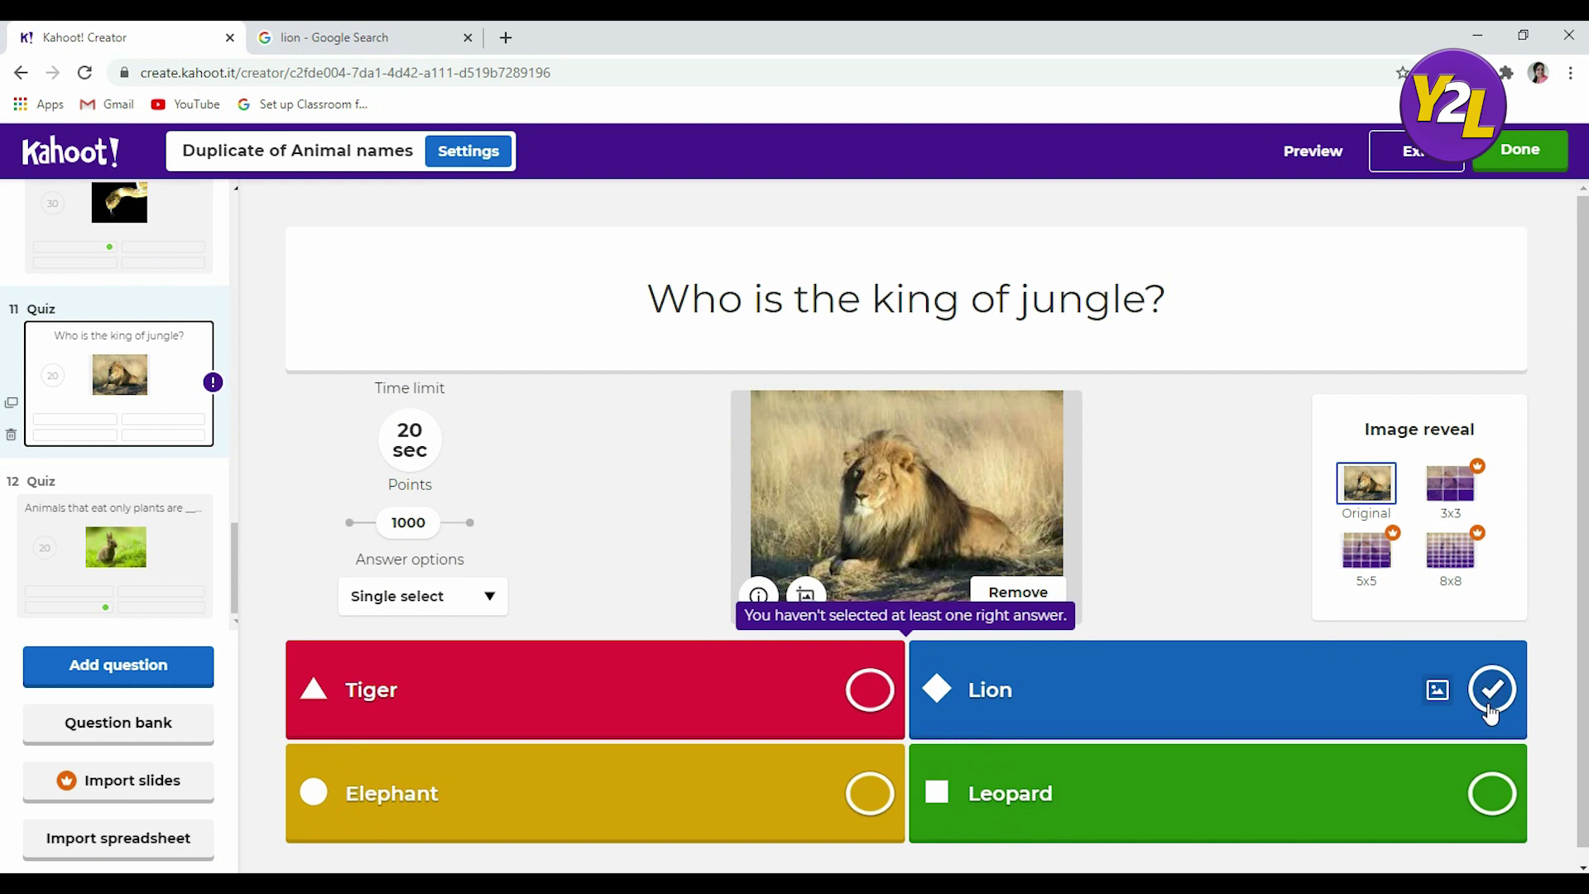
left_click(1541, 154)
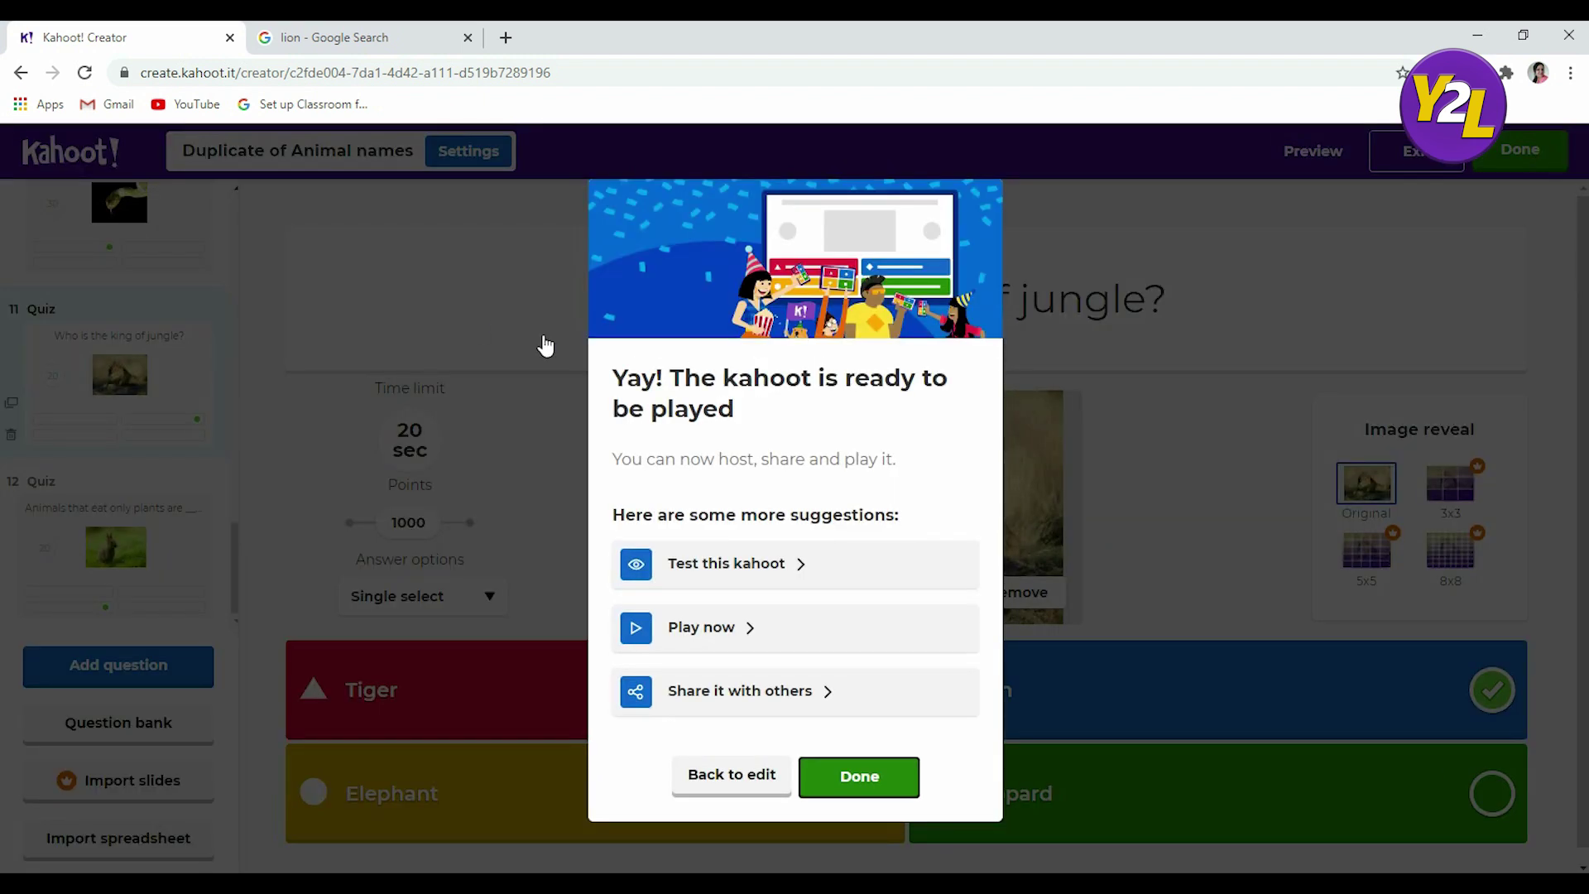
left_click(860, 778)
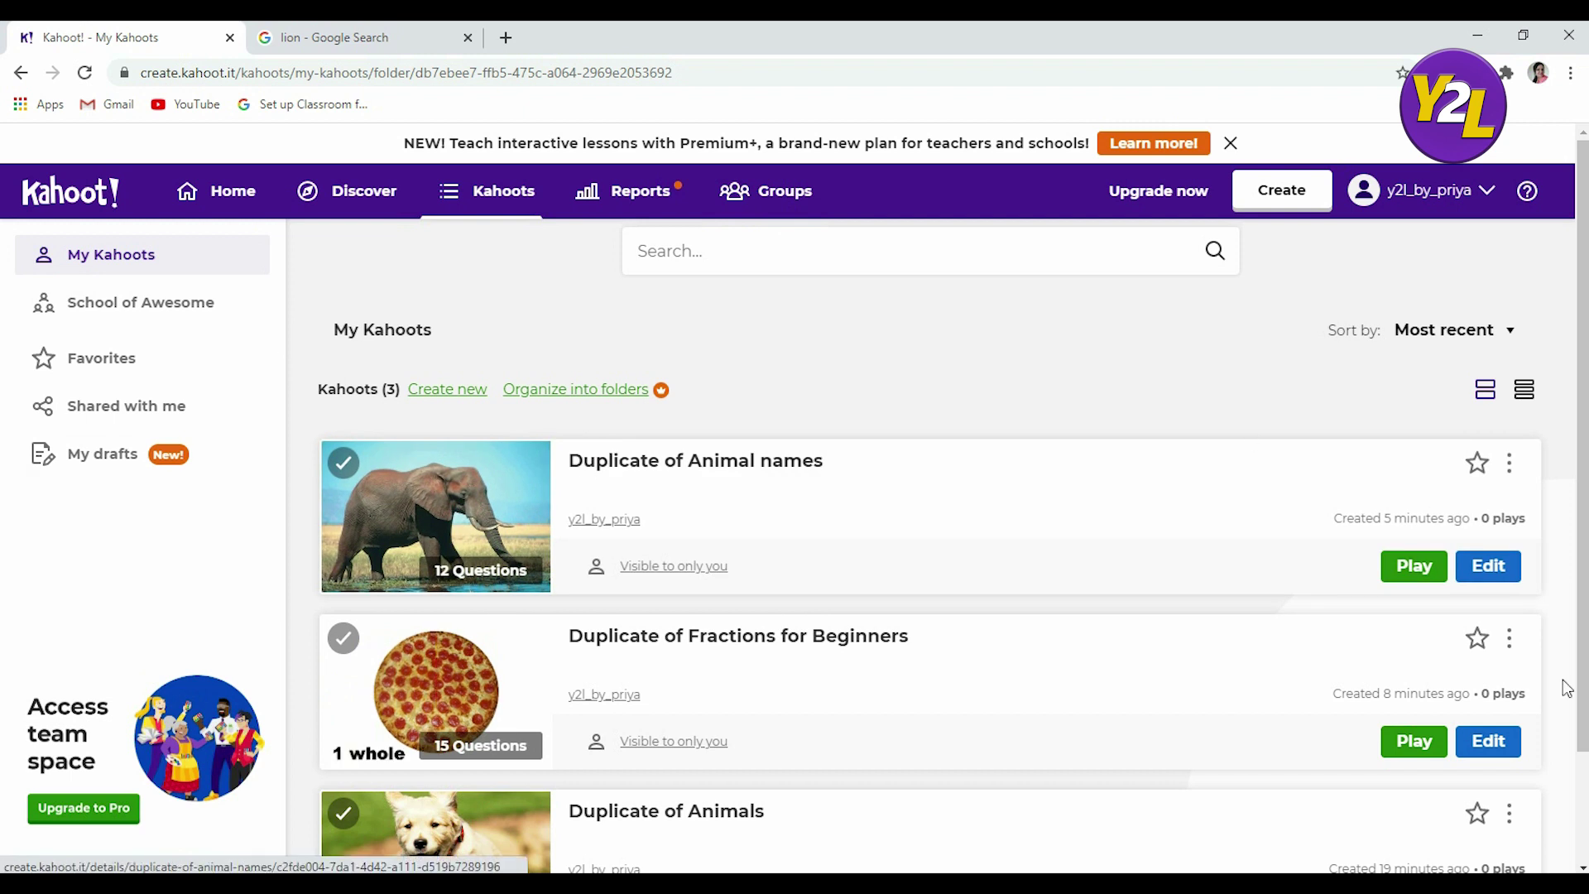
- Assign the Duplicate of Animal names kahoot as a self-paced challenge due Fri 24 Jul at 12:00 PM, with the question timer on
left_click(1416, 567)
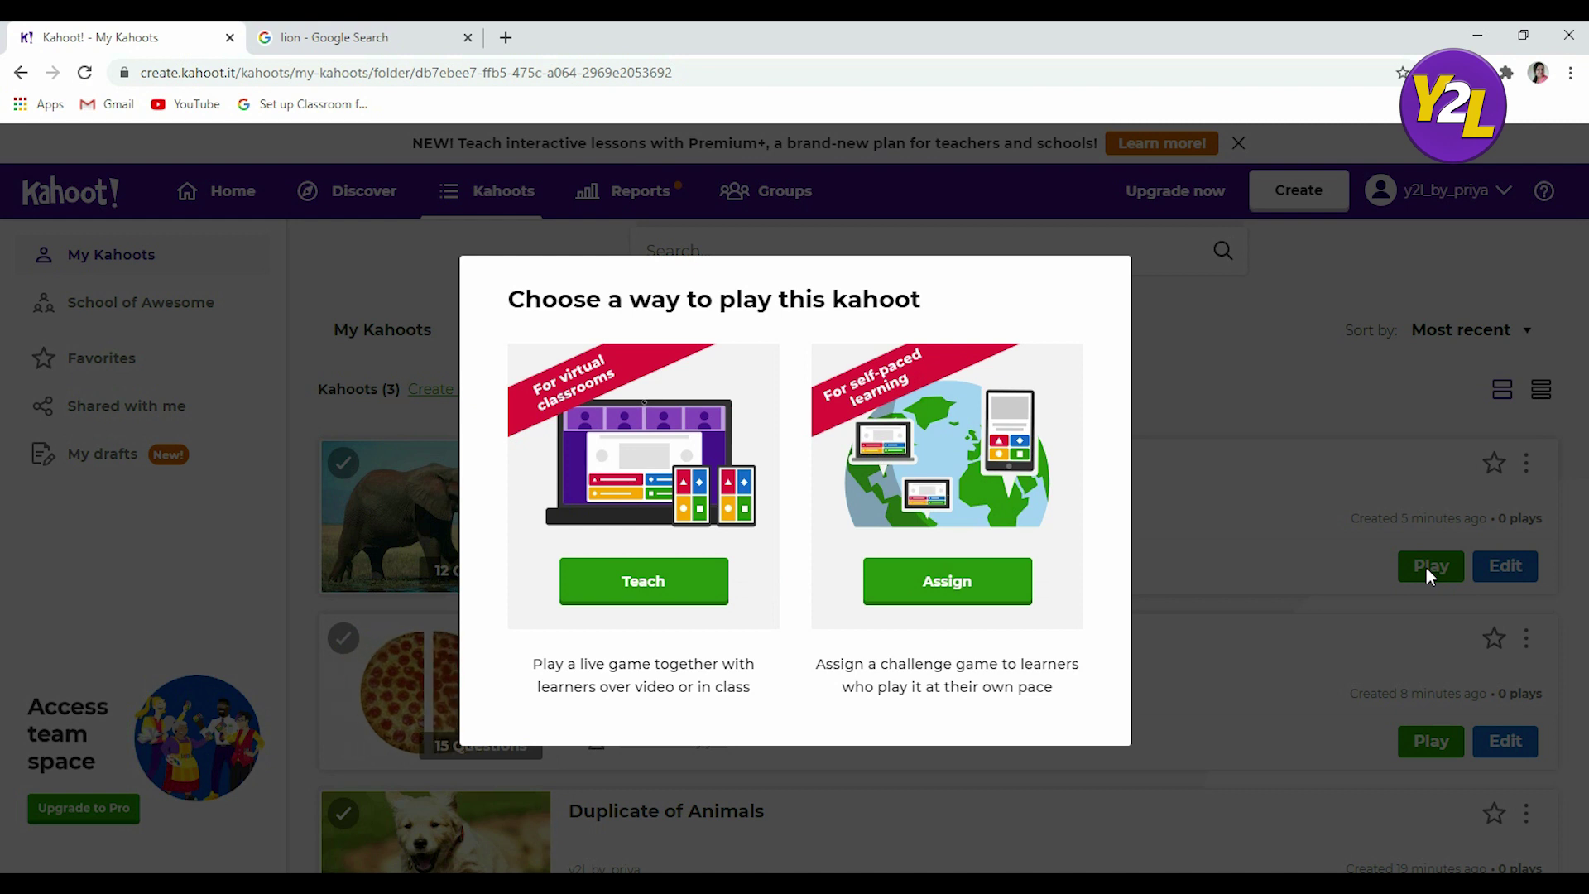
left_click(620, 596)
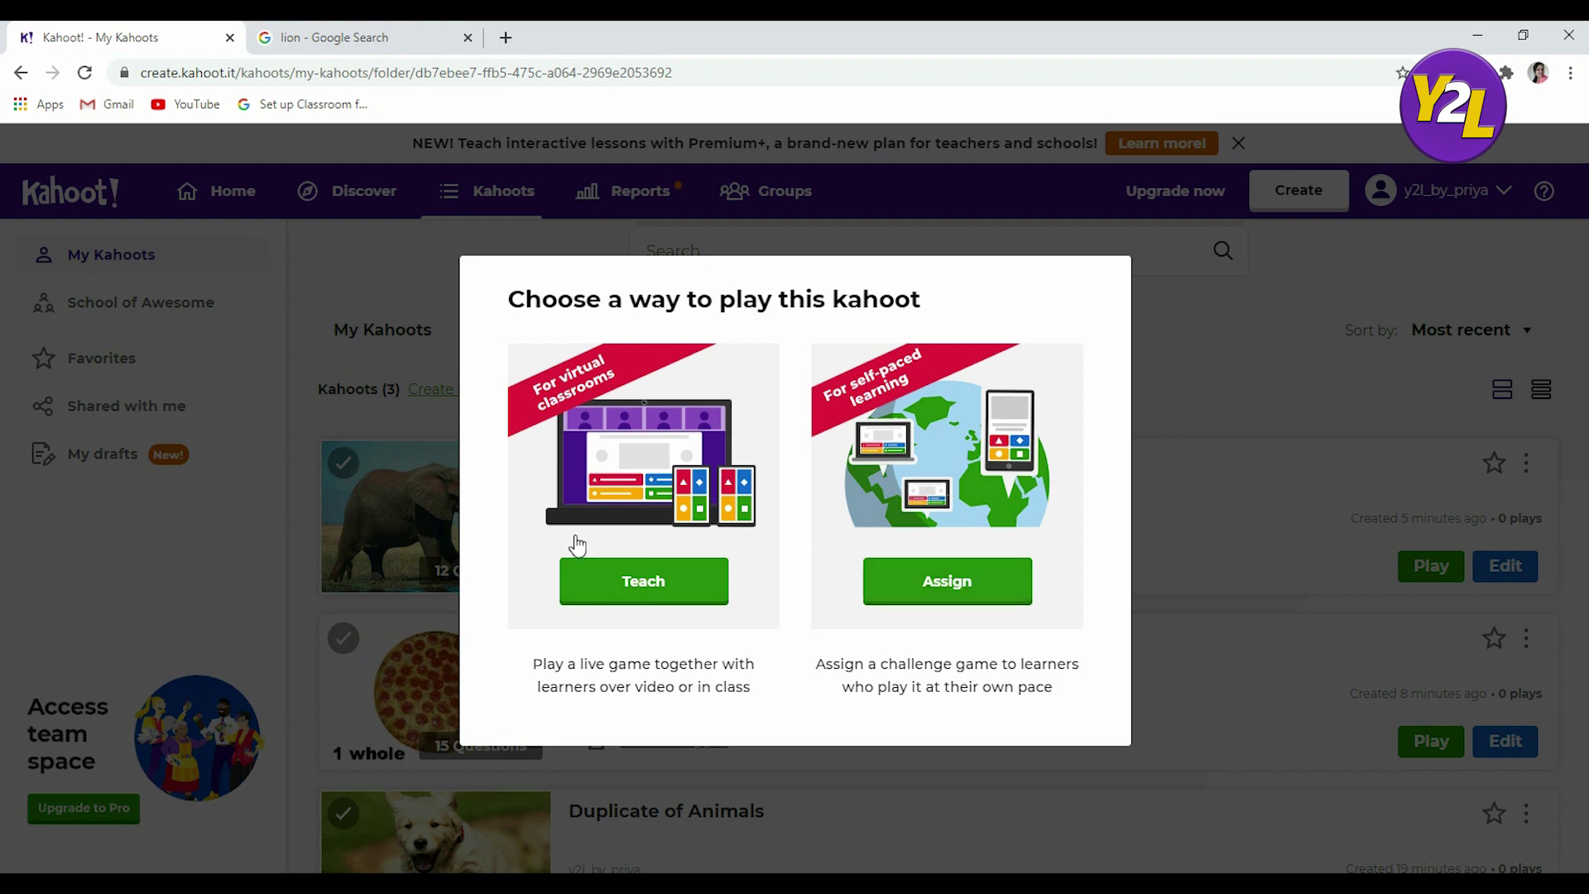
left_click(967, 586)
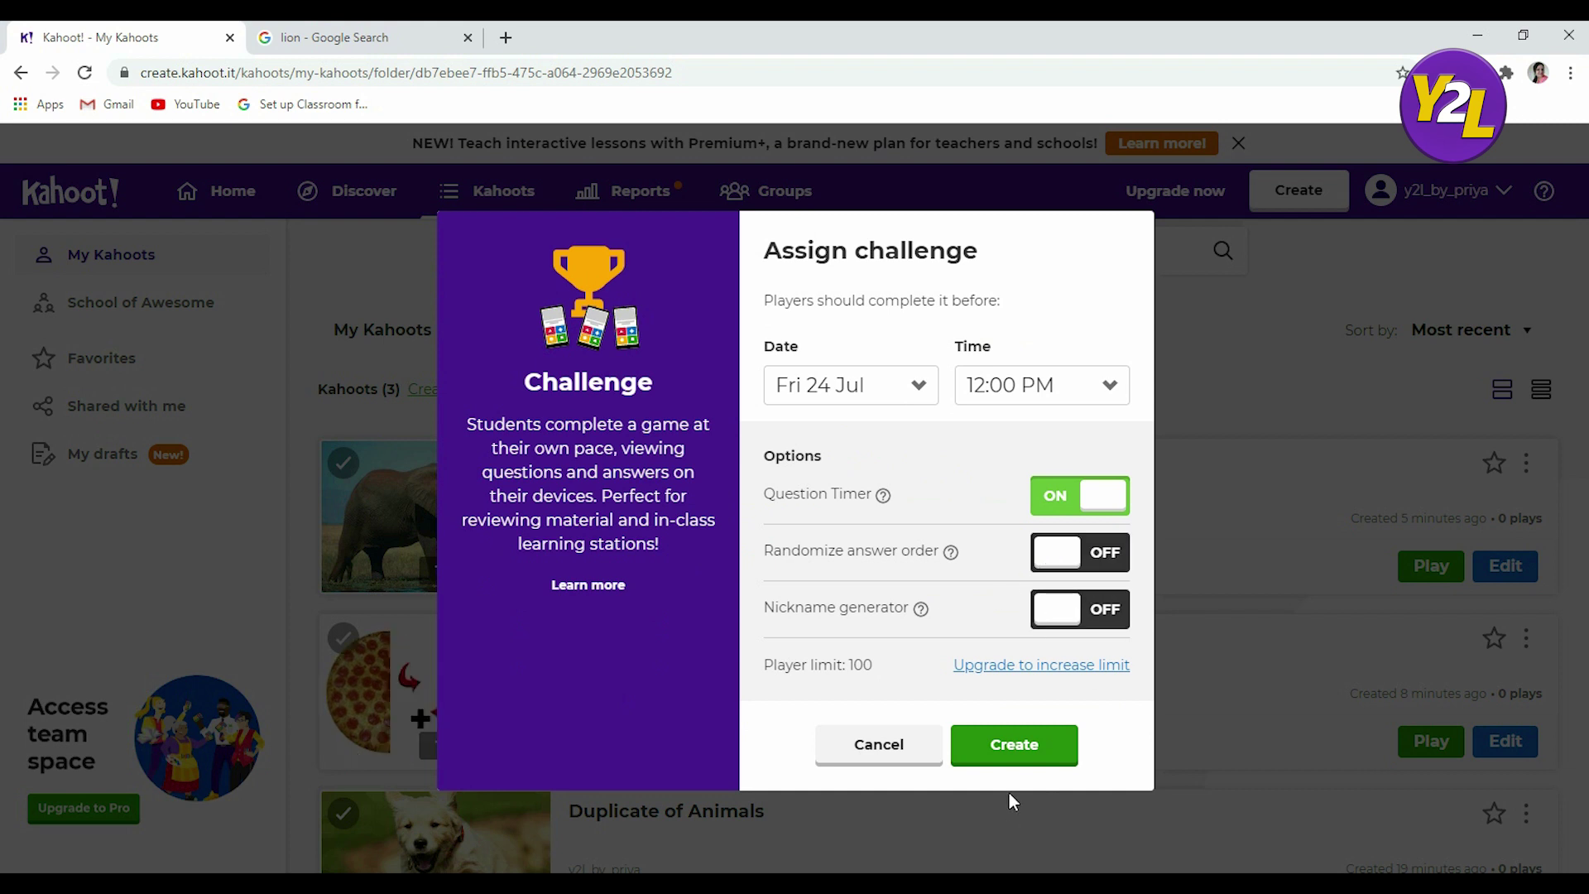
left_click(1025, 752)
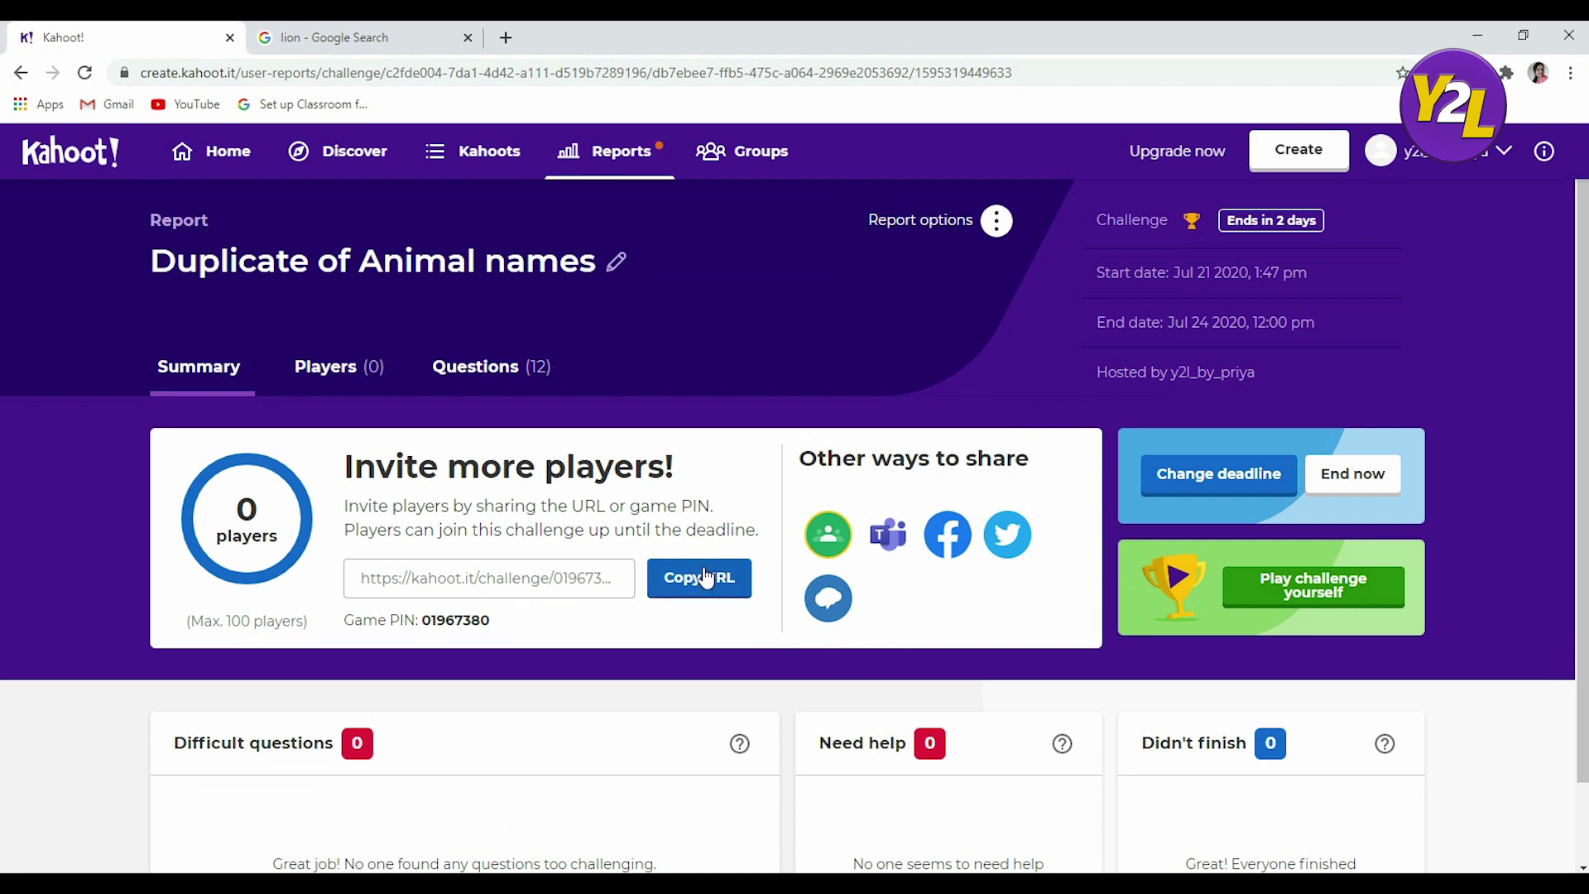
- Share the challenge to Google Classroom as a new assignment for English Class 6-A
left_click(829, 546)
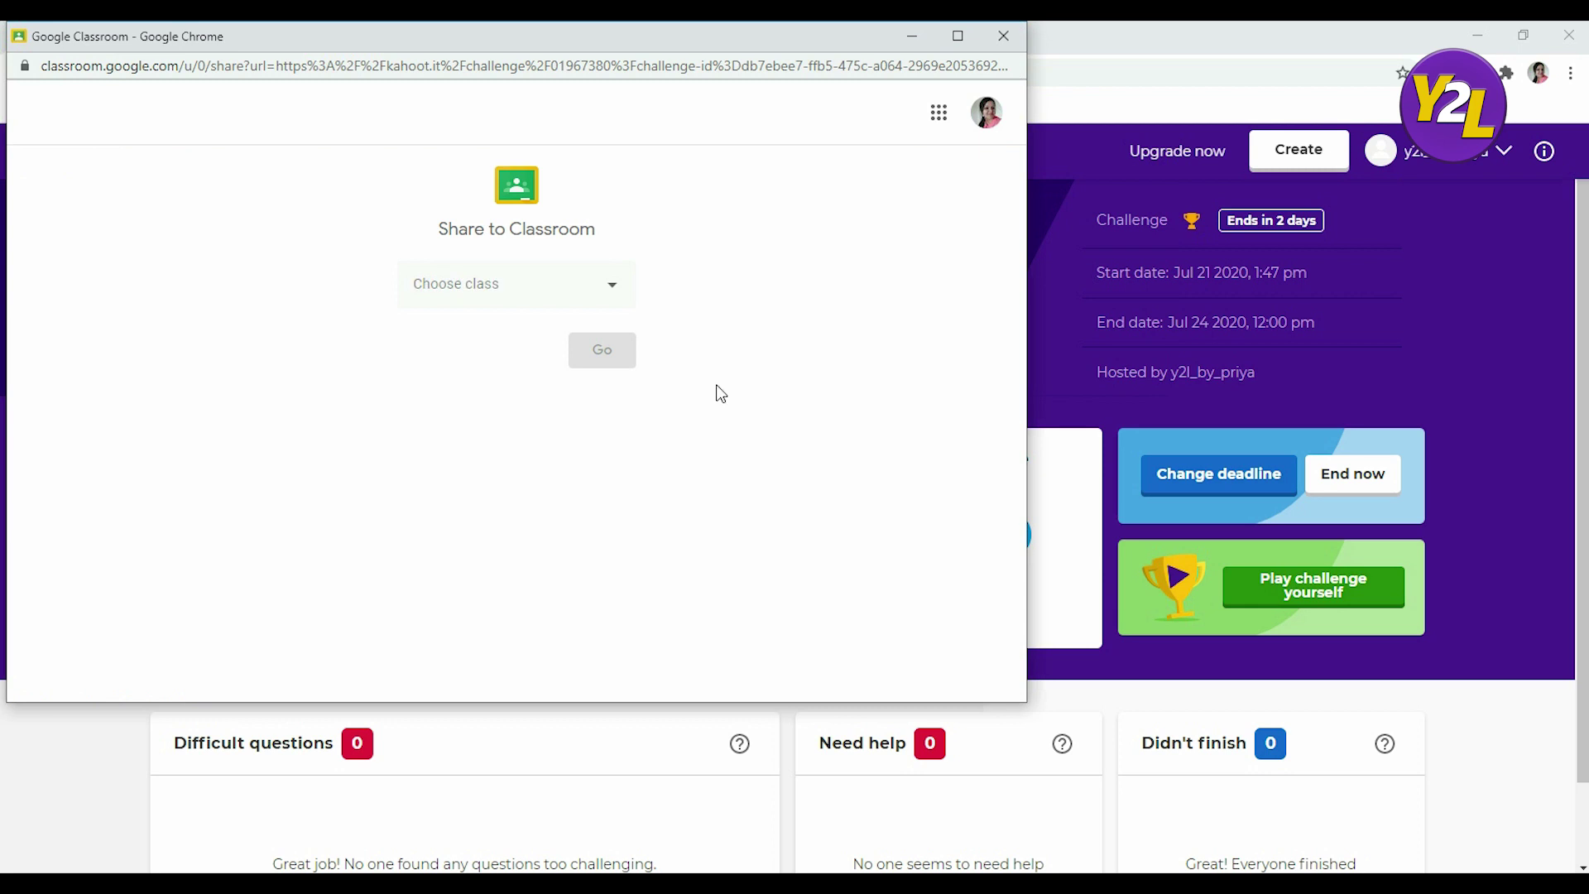
left_click(602, 289)
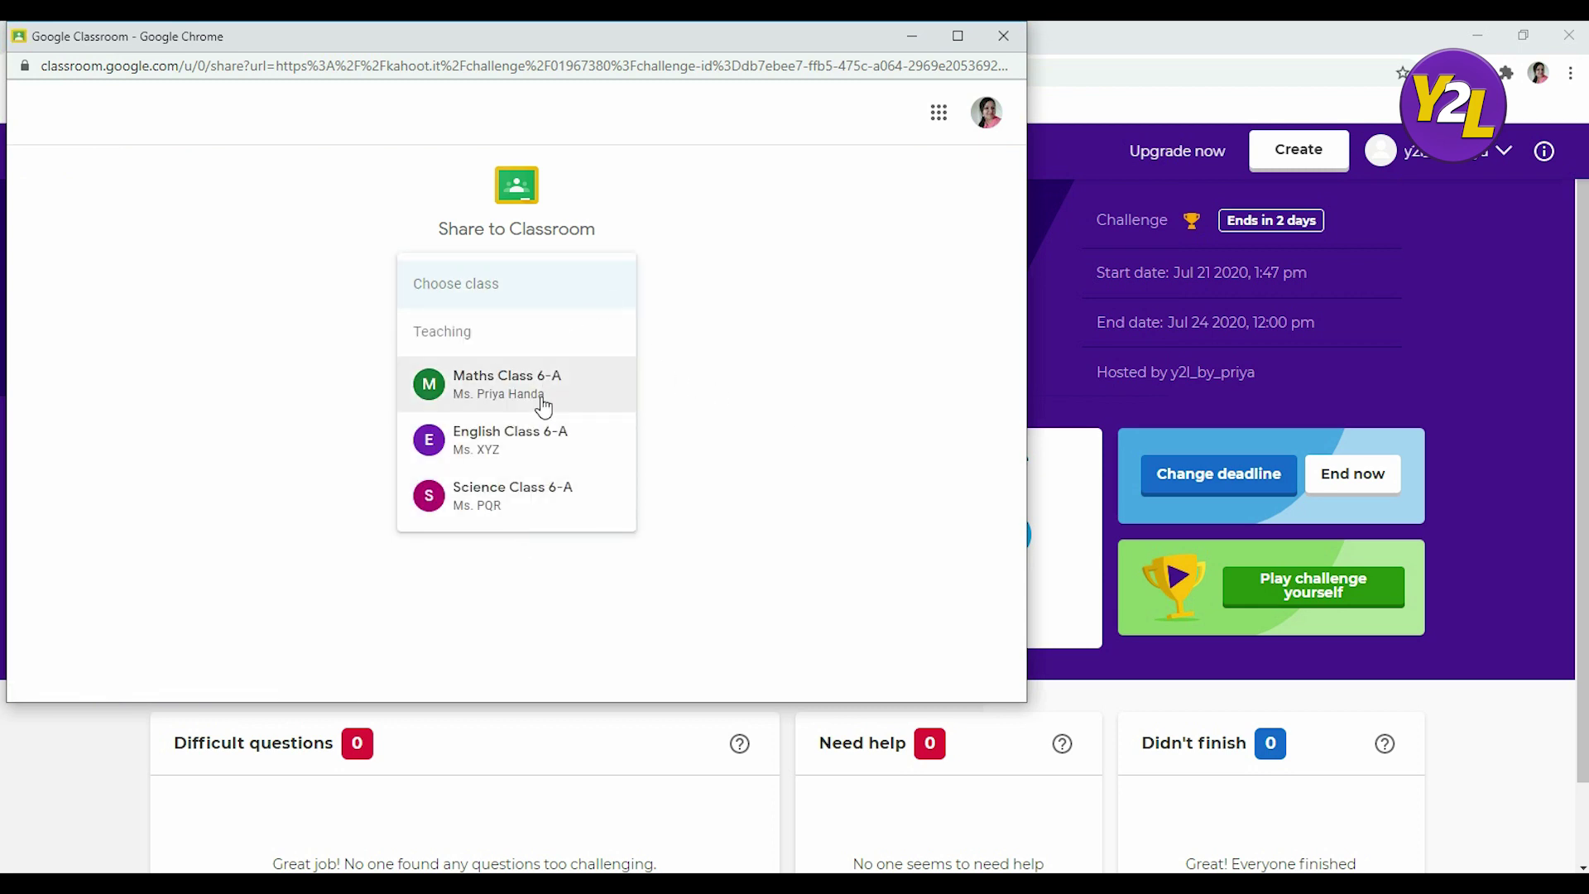
left_click(549, 461)
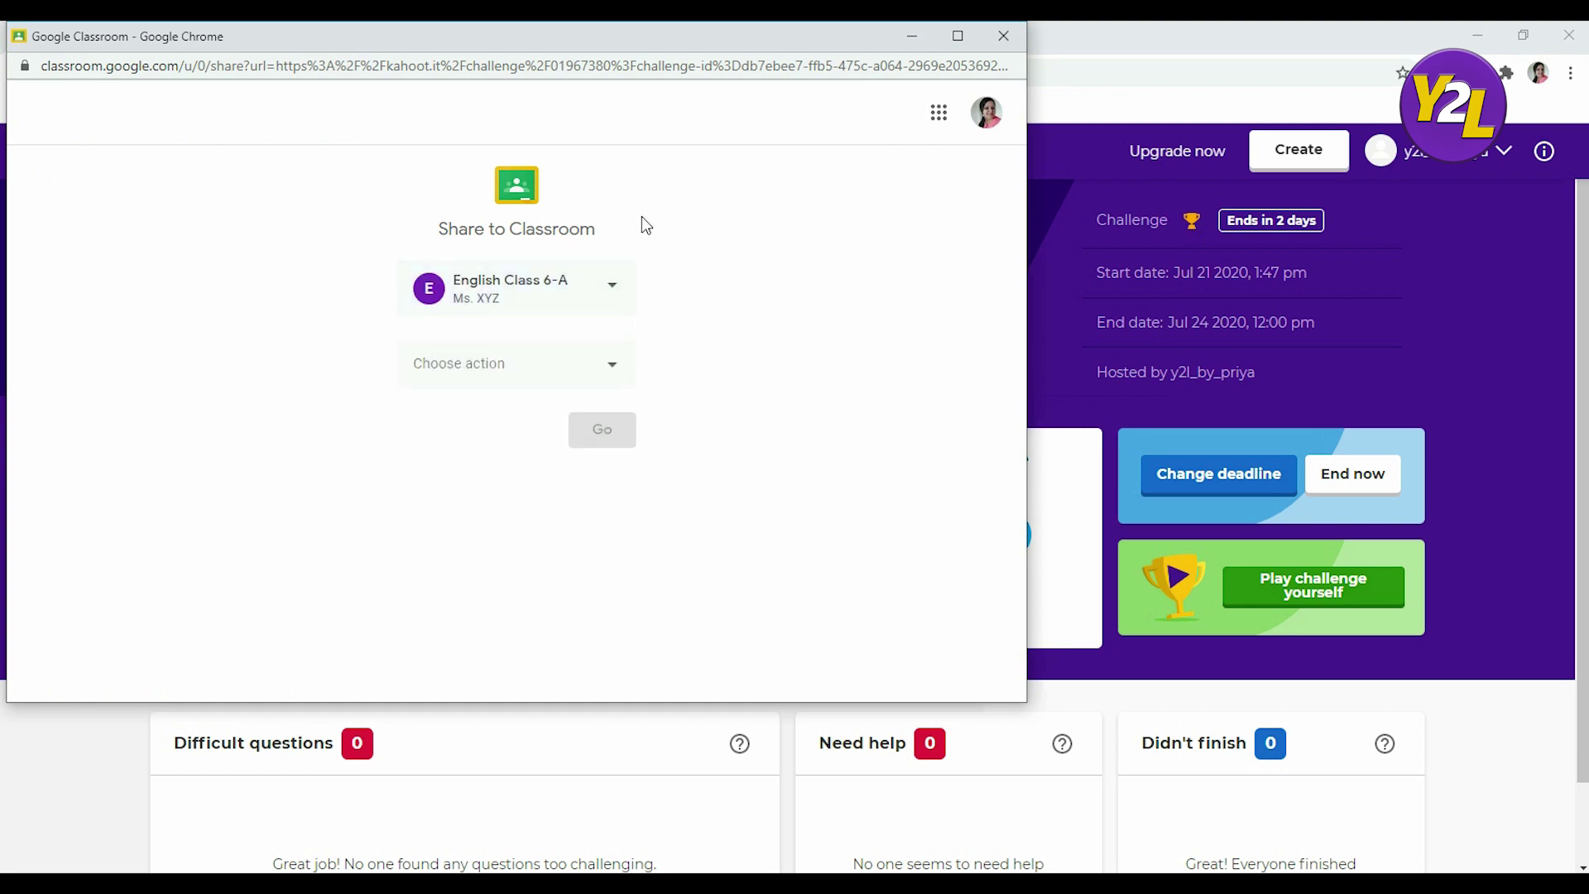
left_click(586, 374)
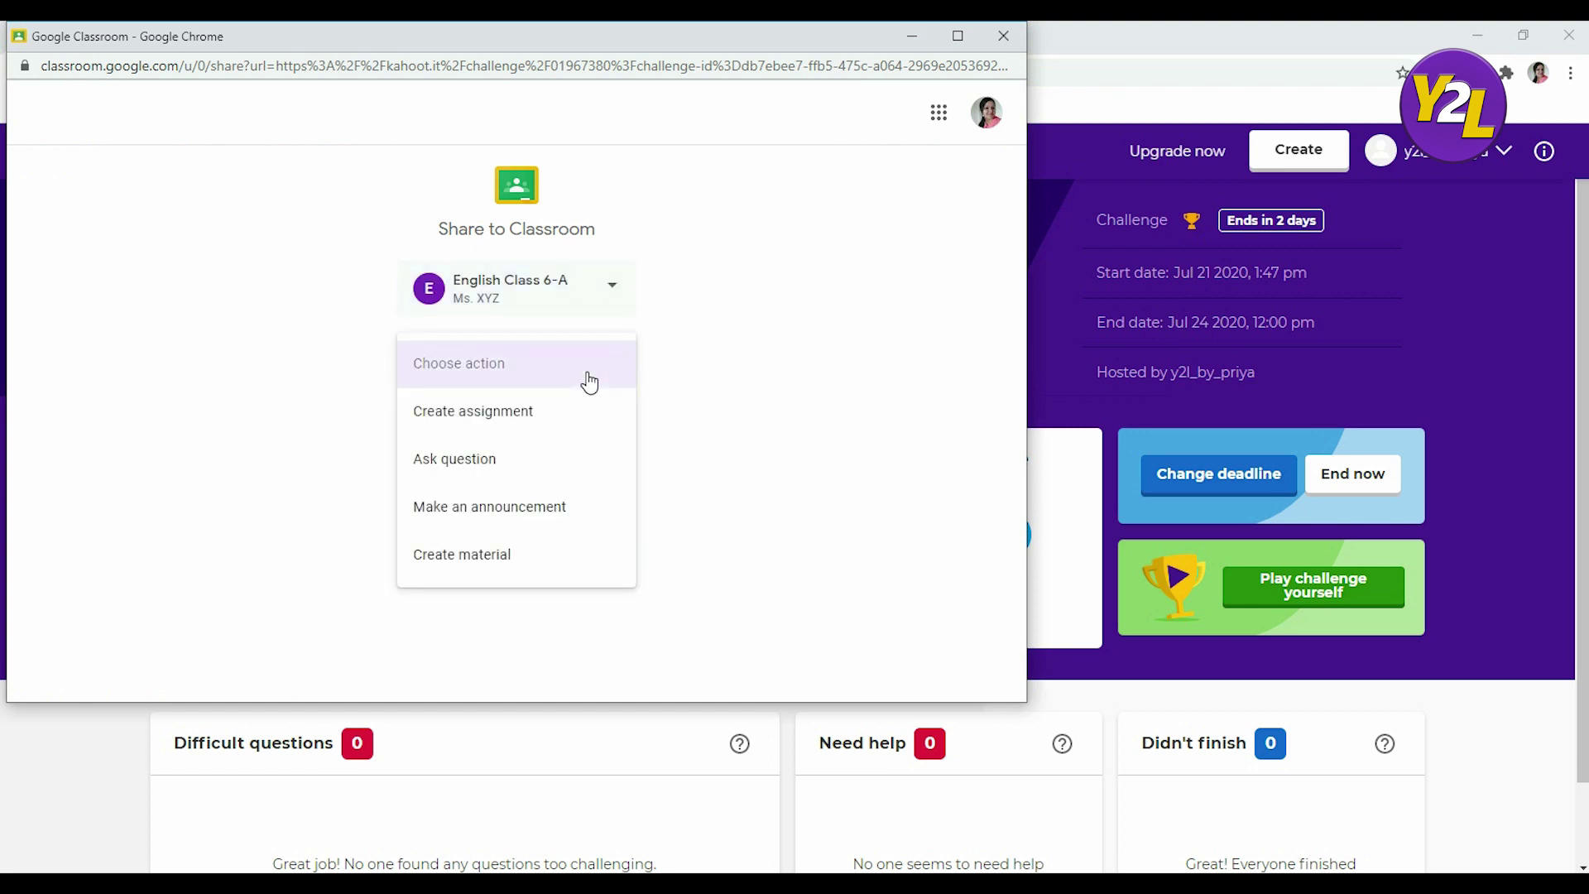
left_click(543, 431)
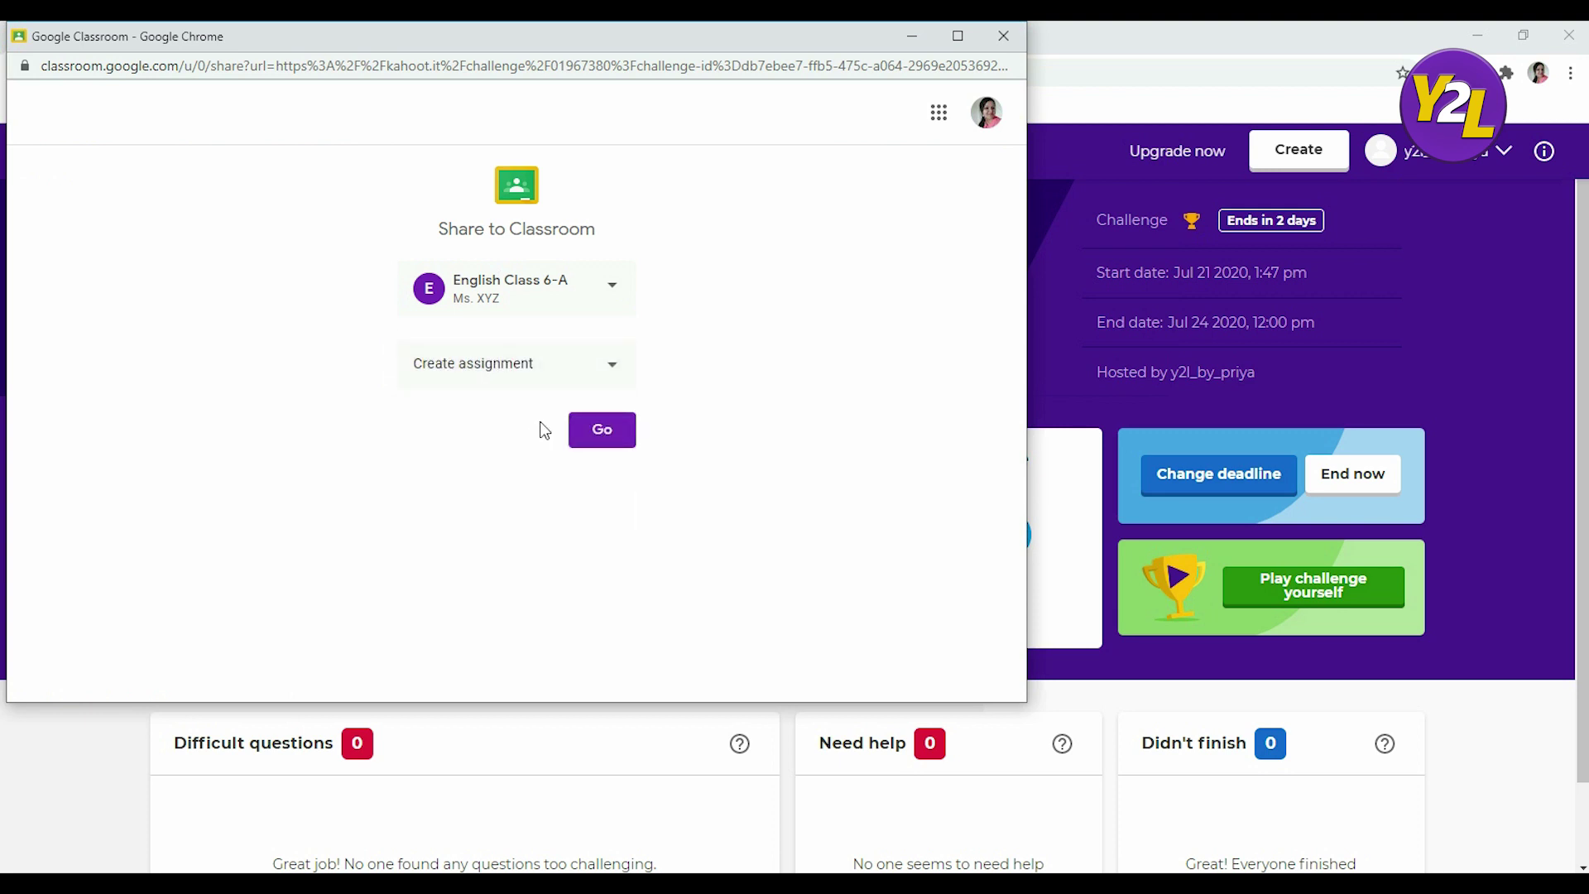
left_click(594, 430)
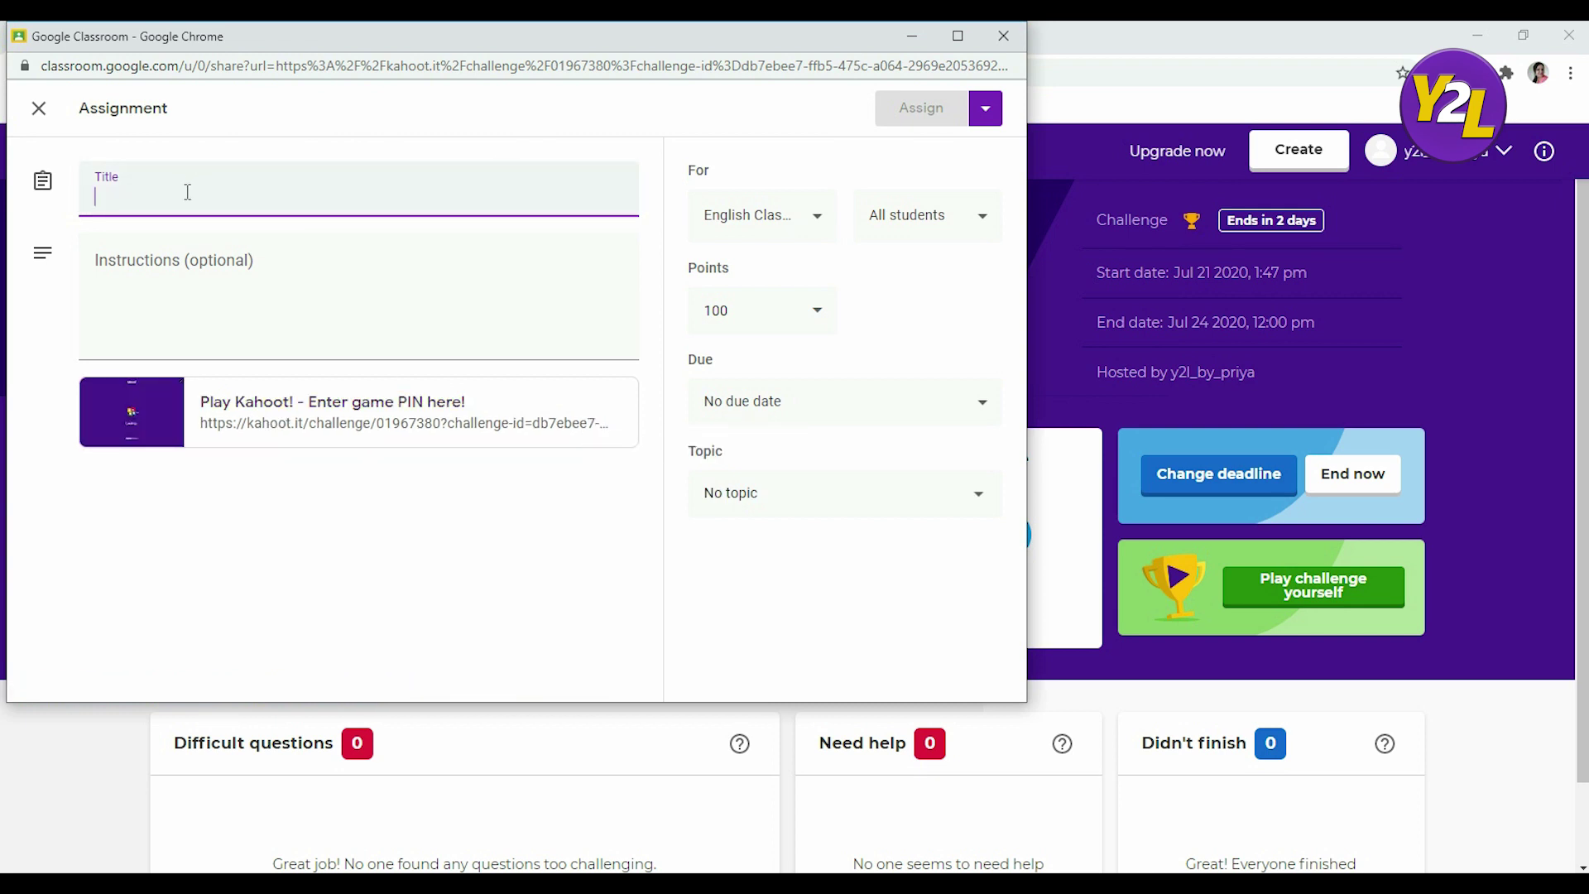
- Title the assignment "Lets play this game", add the instructions "Do not use your nick name. Play honestly." and assign it to the class
type("Lets pl")
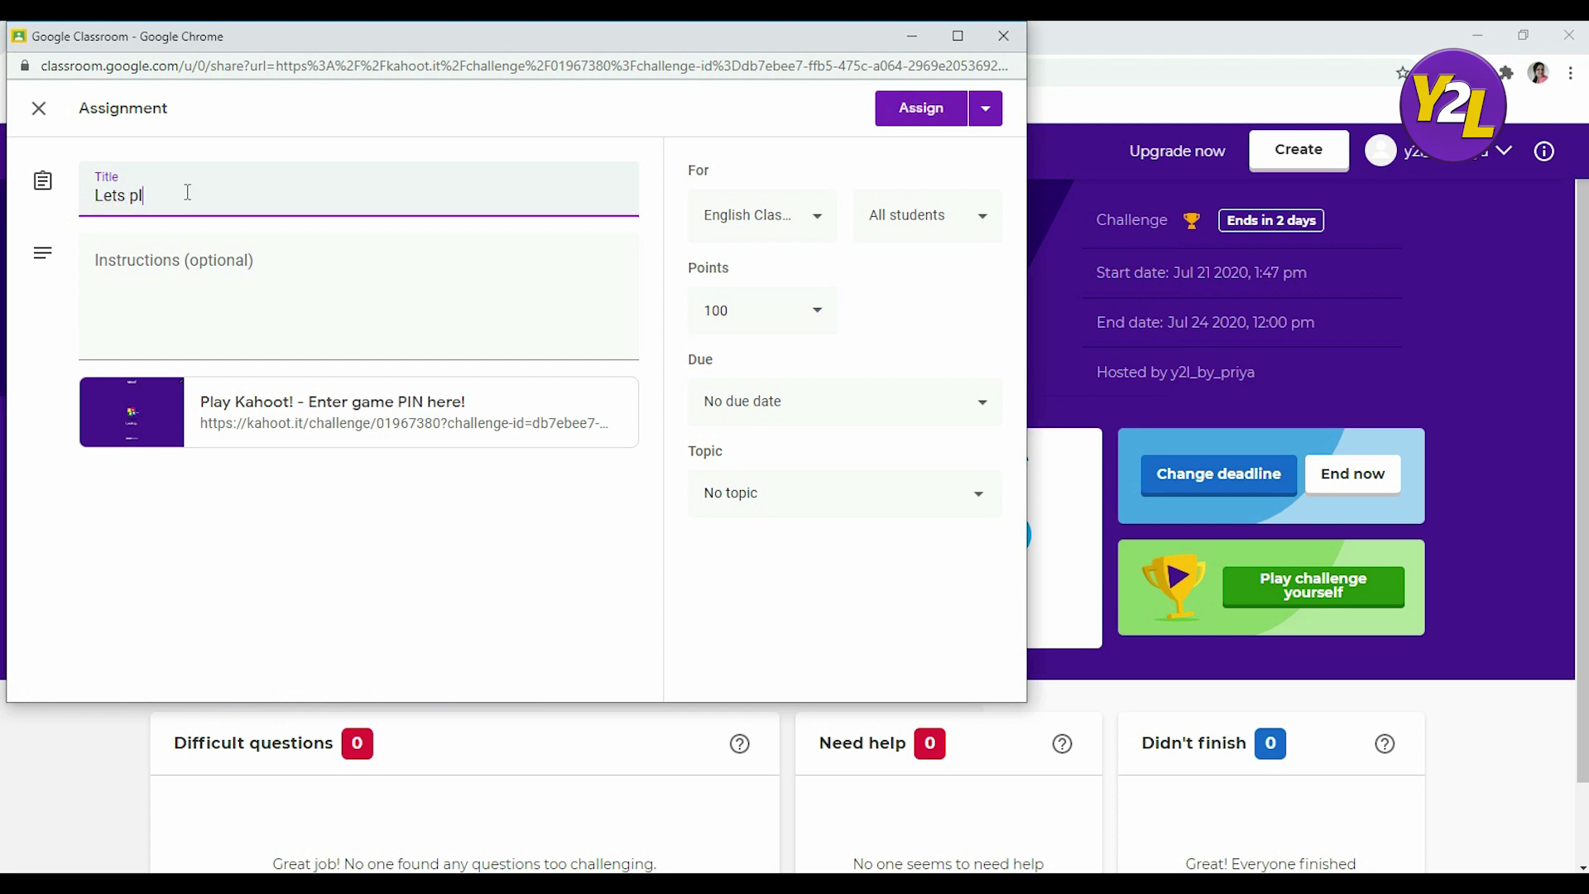
type("ay this game")
left_click(161, 262)
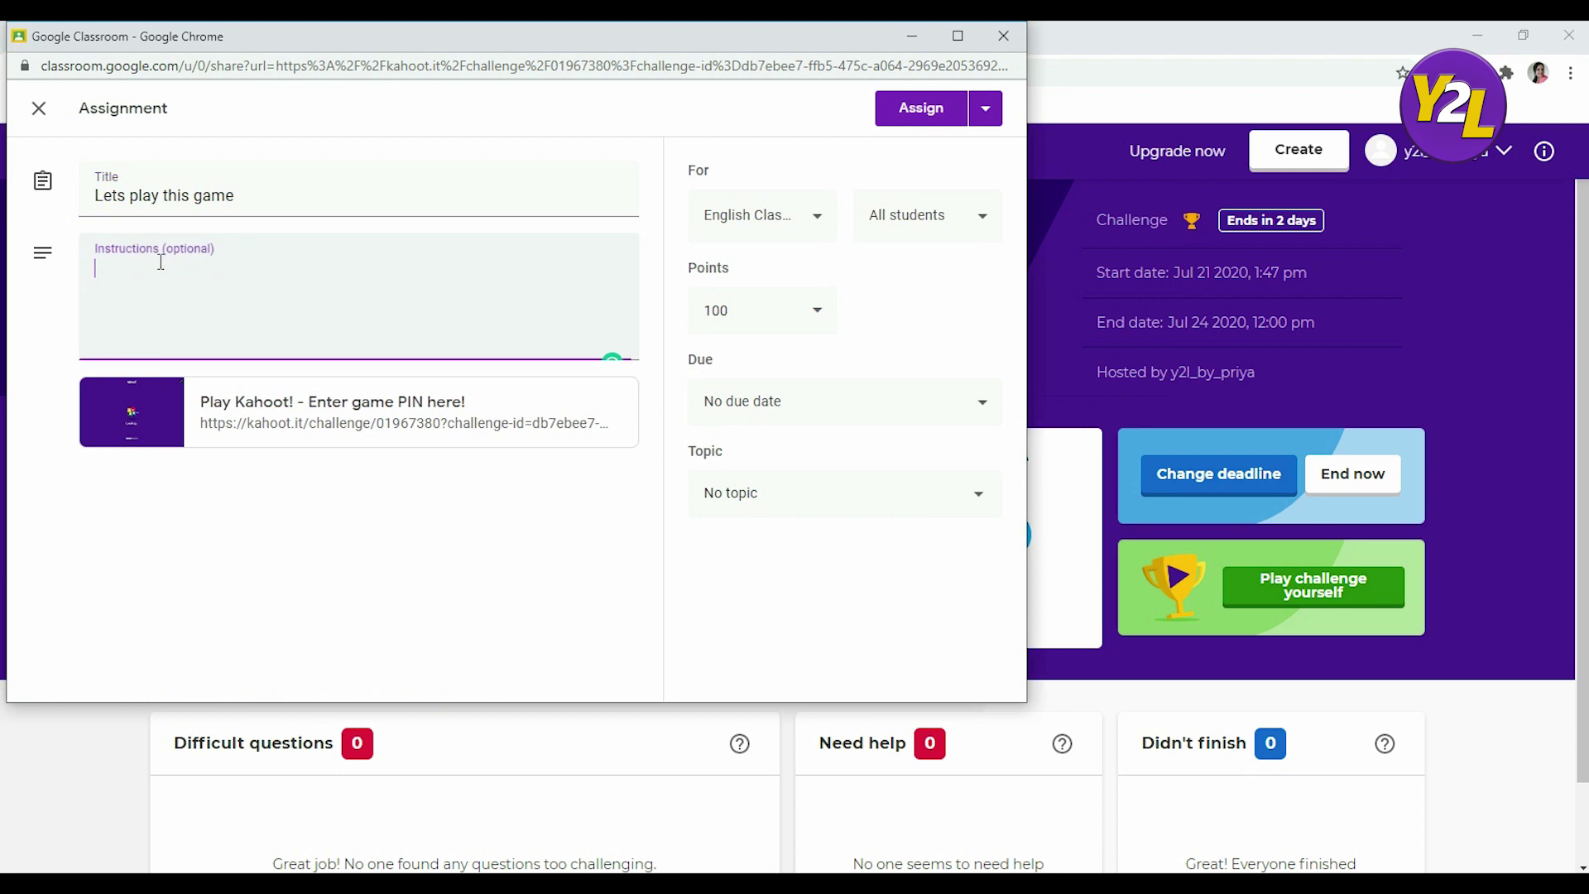
type("Do not use your nick name.")
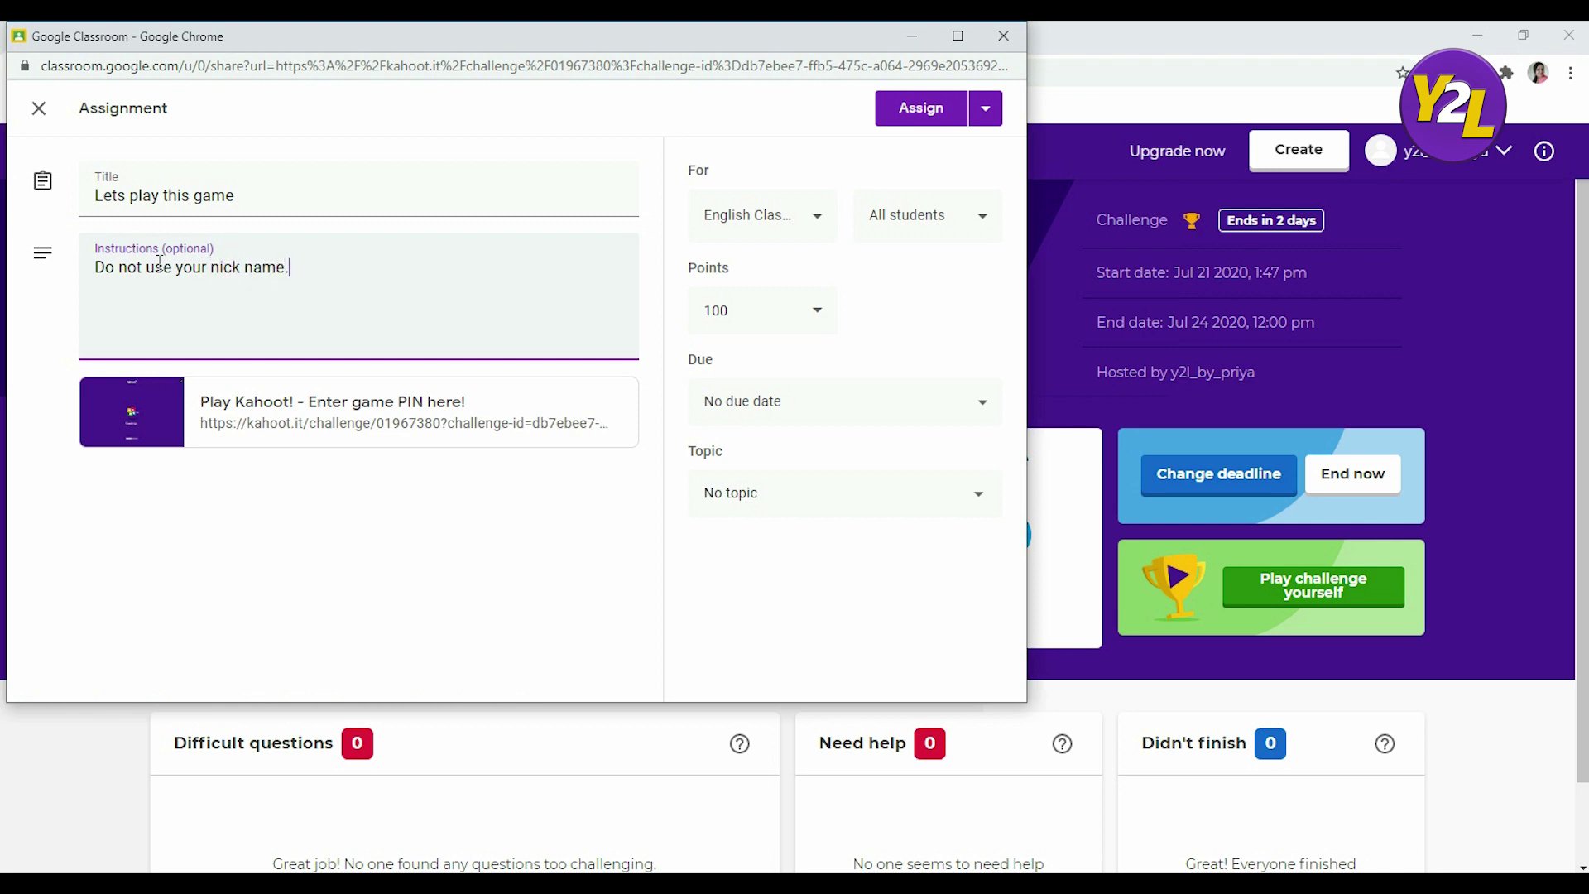
type(" Play honest")
type("ly.")
left_click(933, 117)
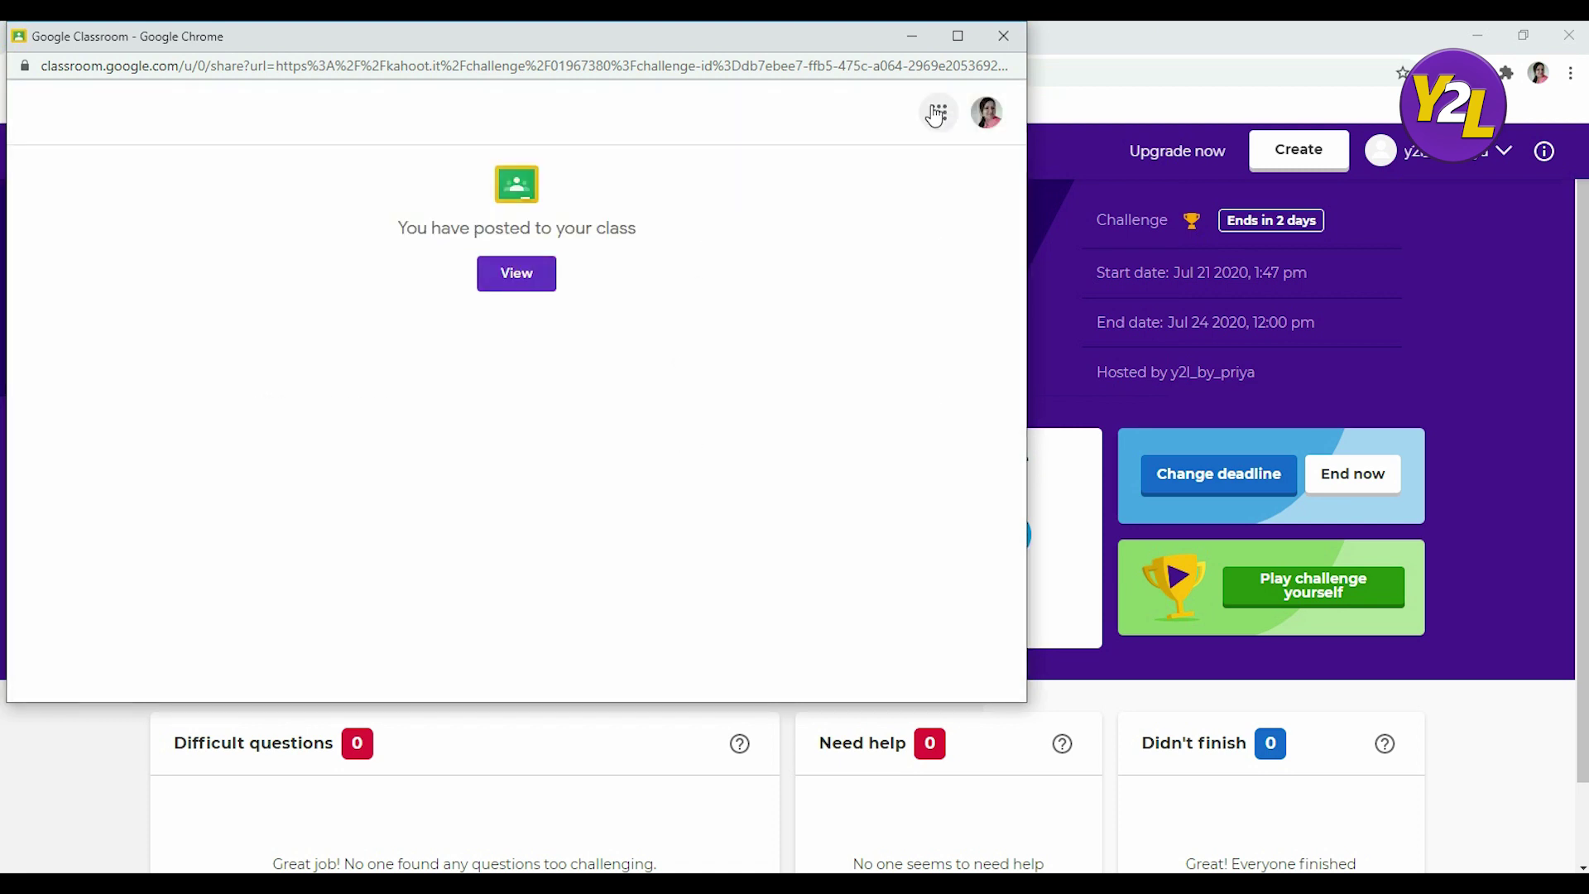
- View the posted assignment in the English Class 6-A stream and check the challenge's game PIN in its Kahoot report
left_click(526, 281)
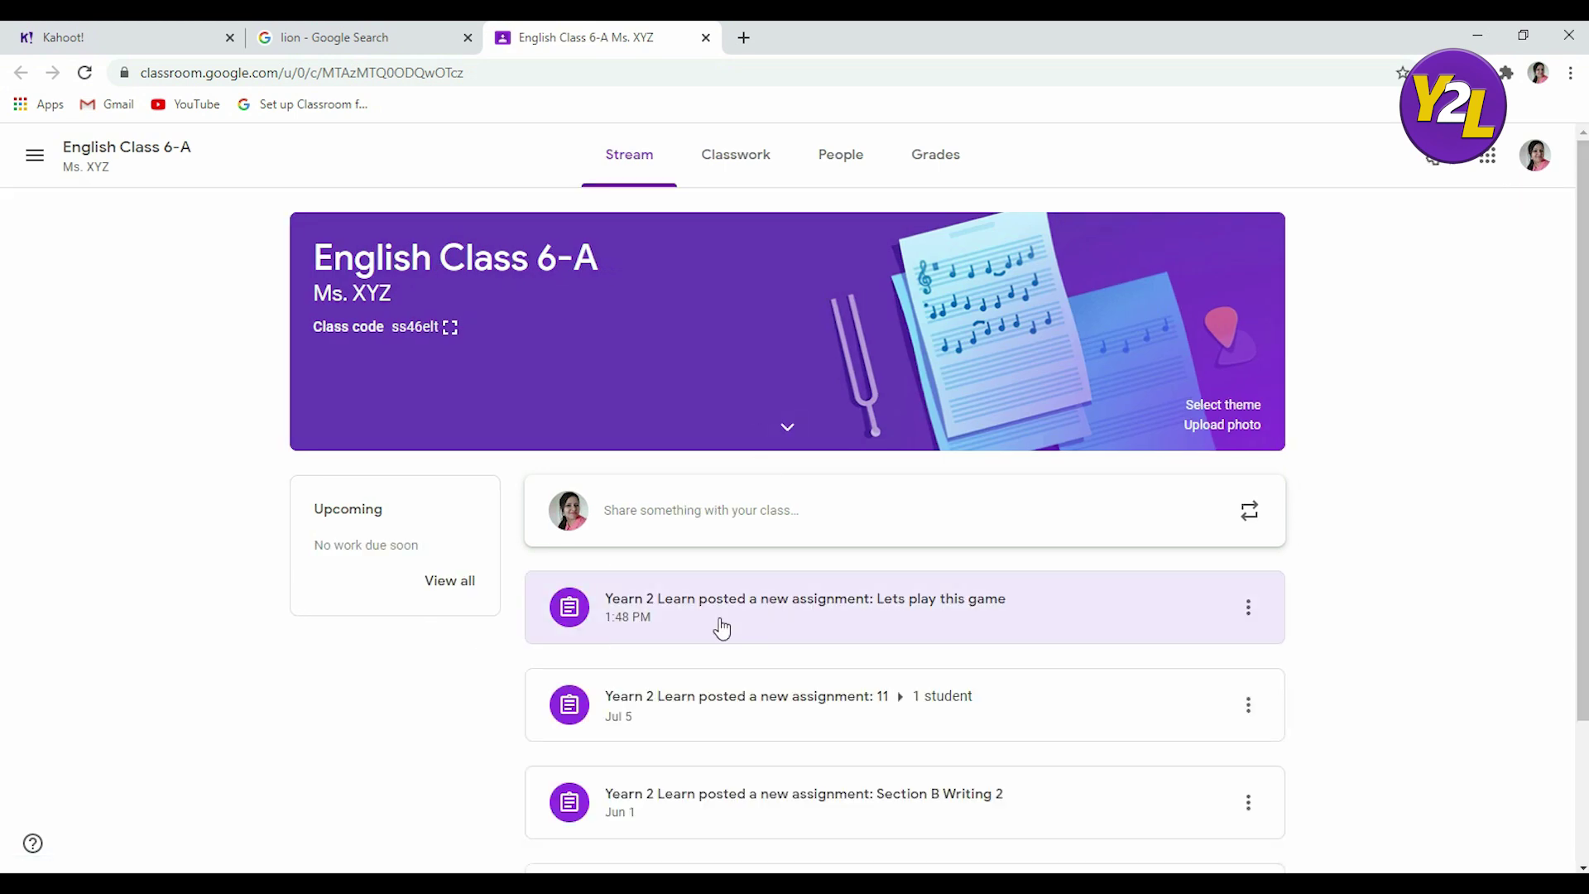
left_click(929, 610)
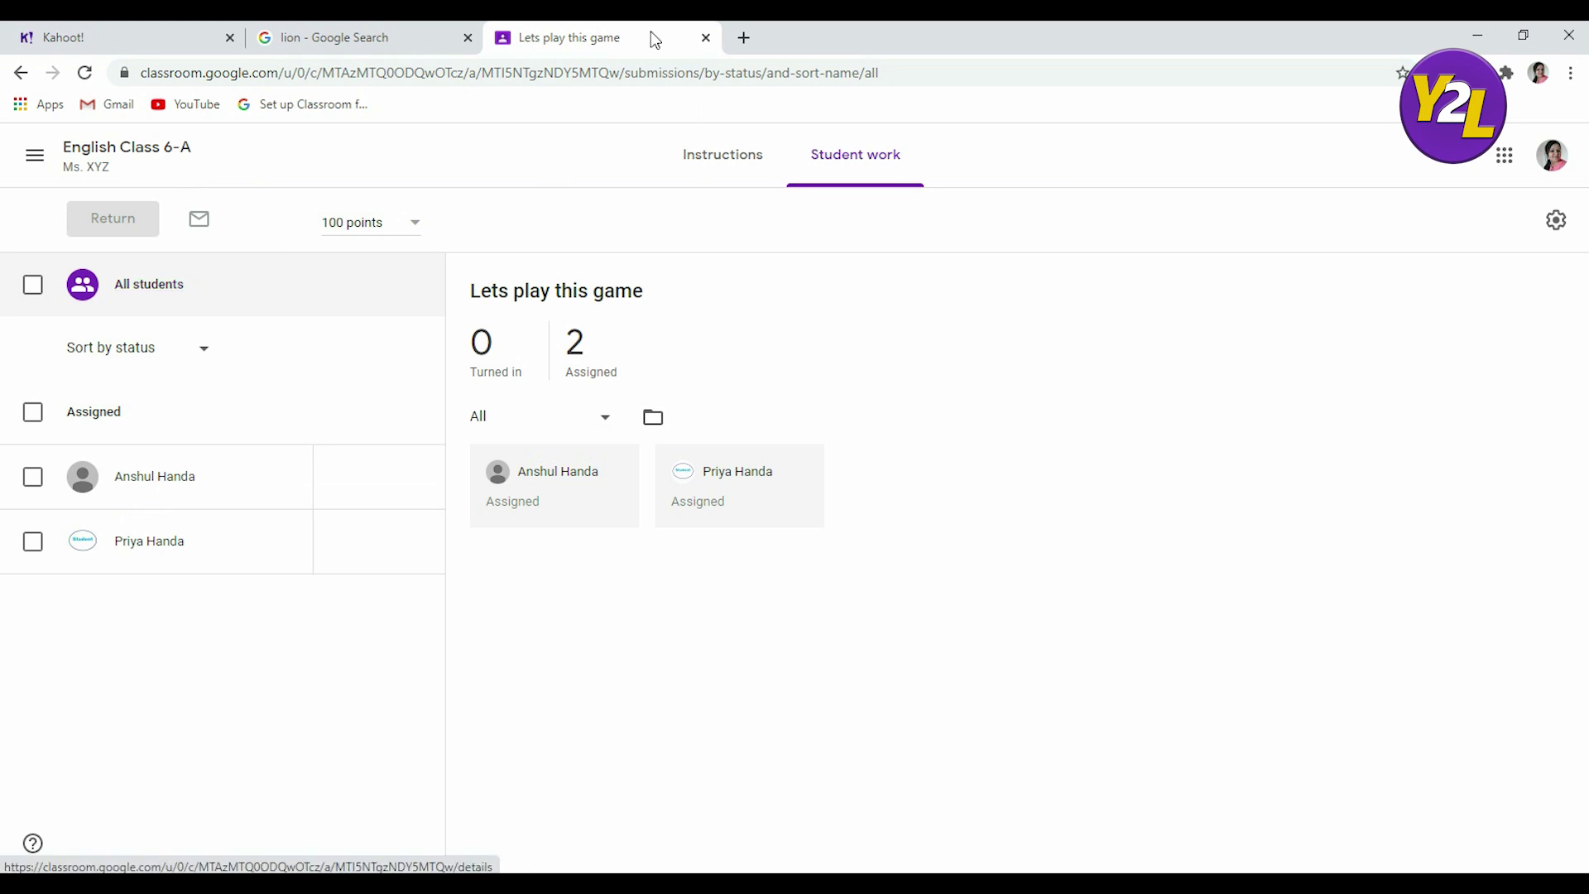
left_click(150, 25)
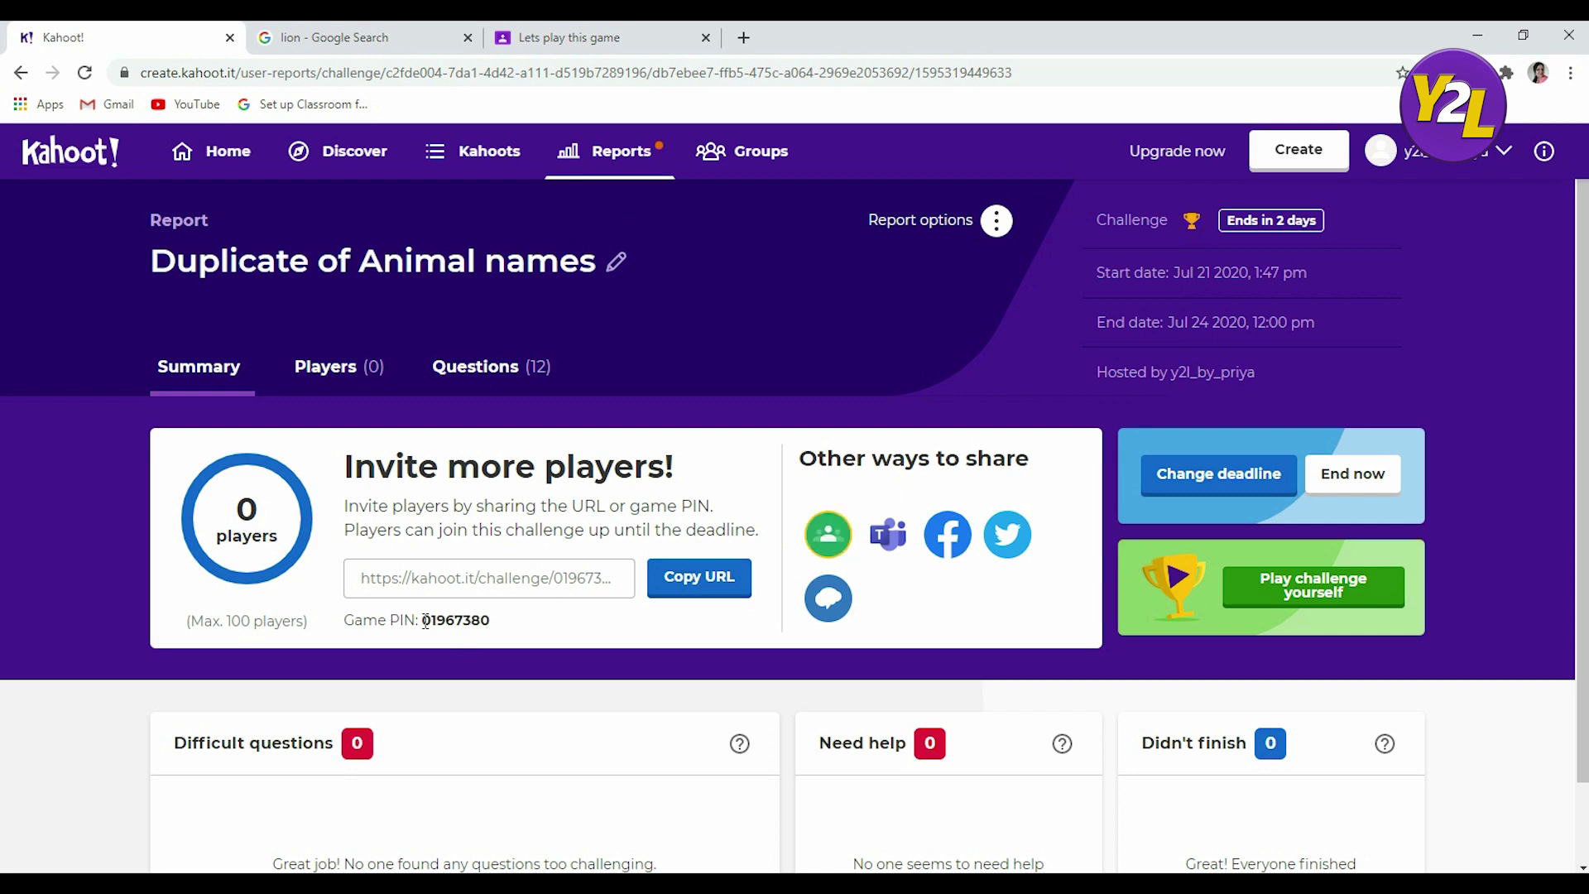
left_click_drag(424, 620, 543, 627)
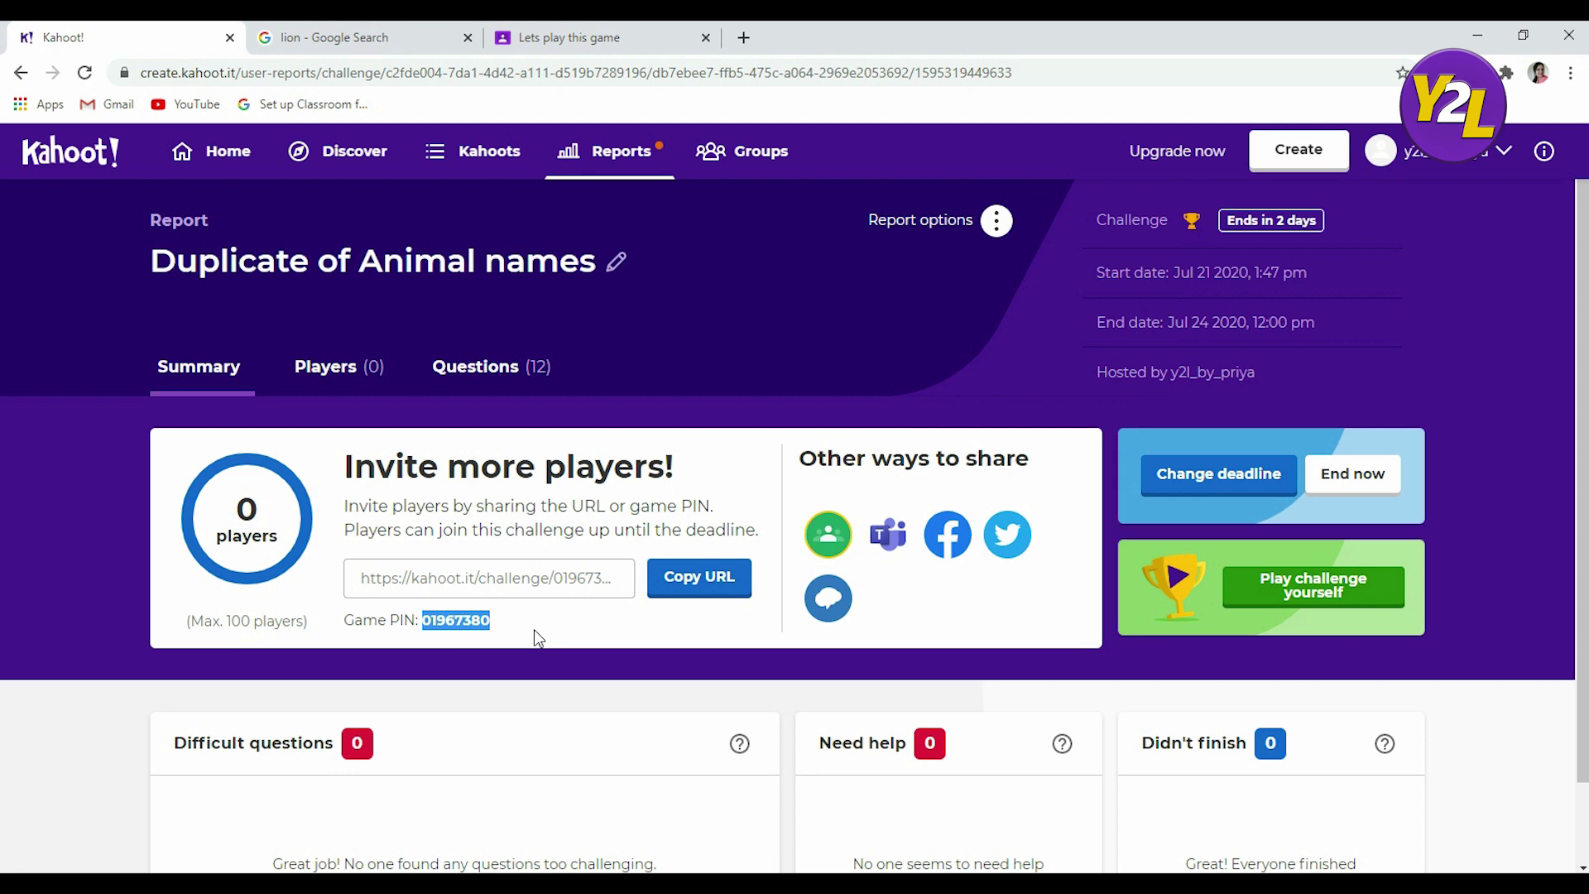
left_click(633, 38)
left_click(116, 40)
- Host the Duplicate of Fractions for Beginners kahoot as a live game in Classic player-versus-player mode
left_click(20, 72)
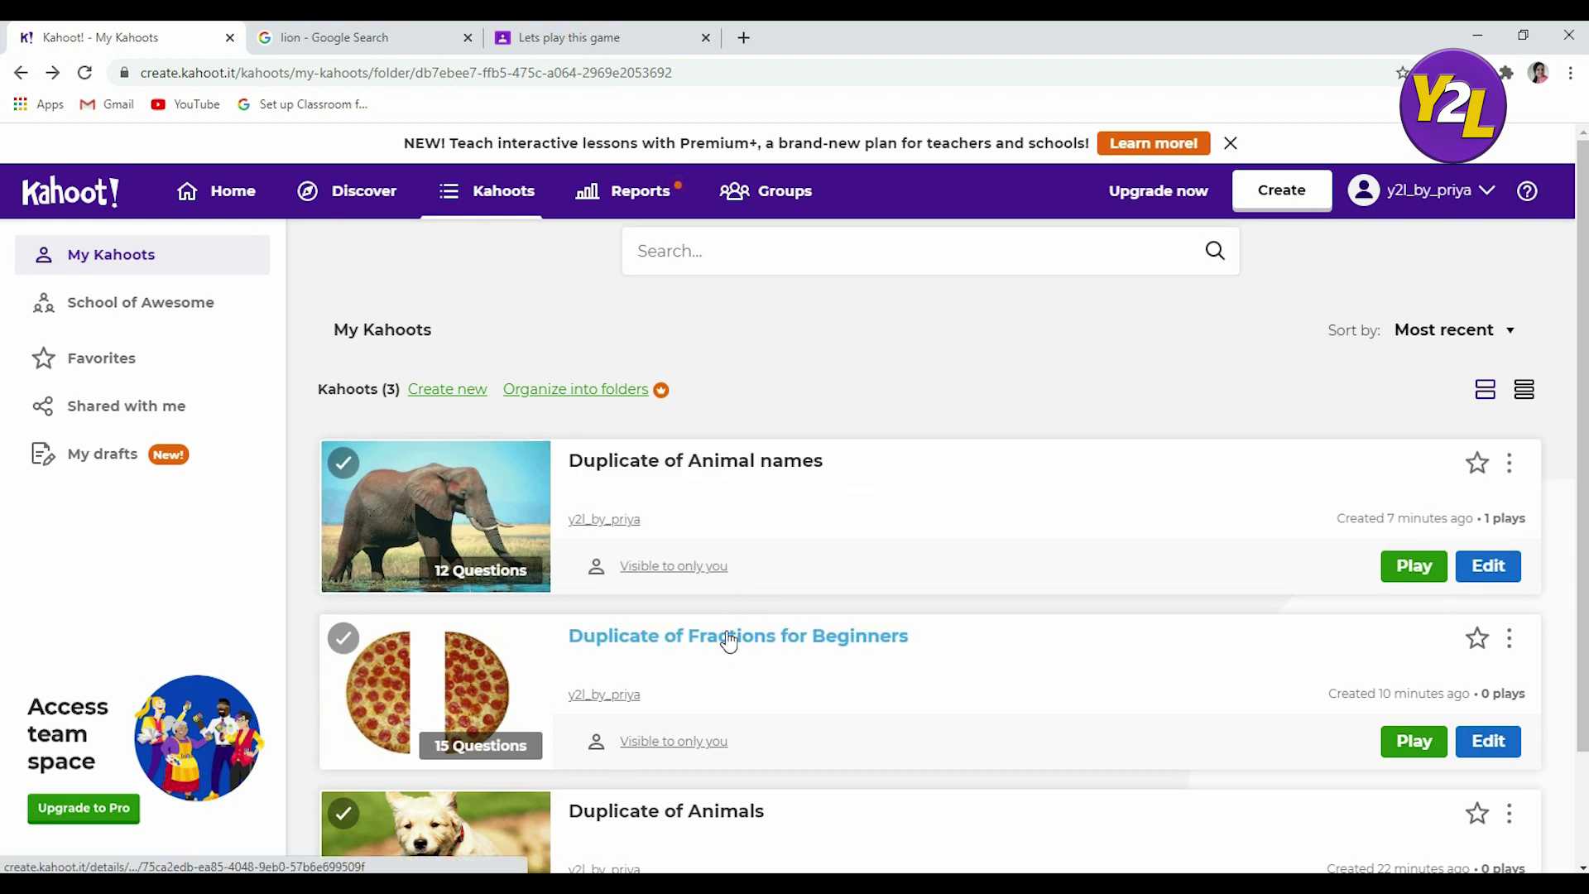
left_click(737, 643)
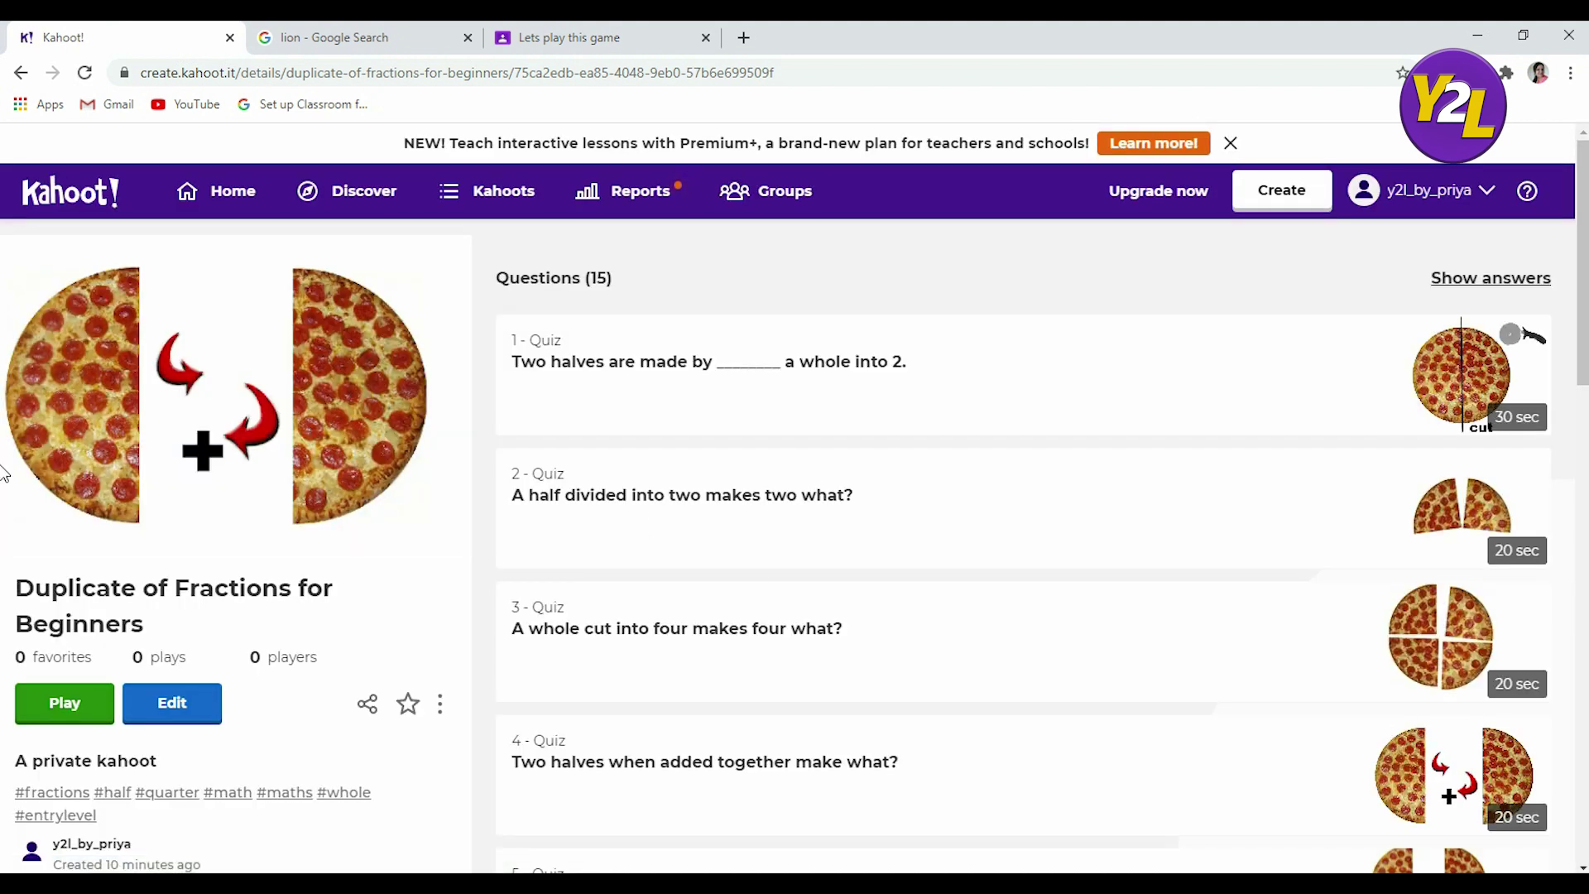
left_click(53, 702)
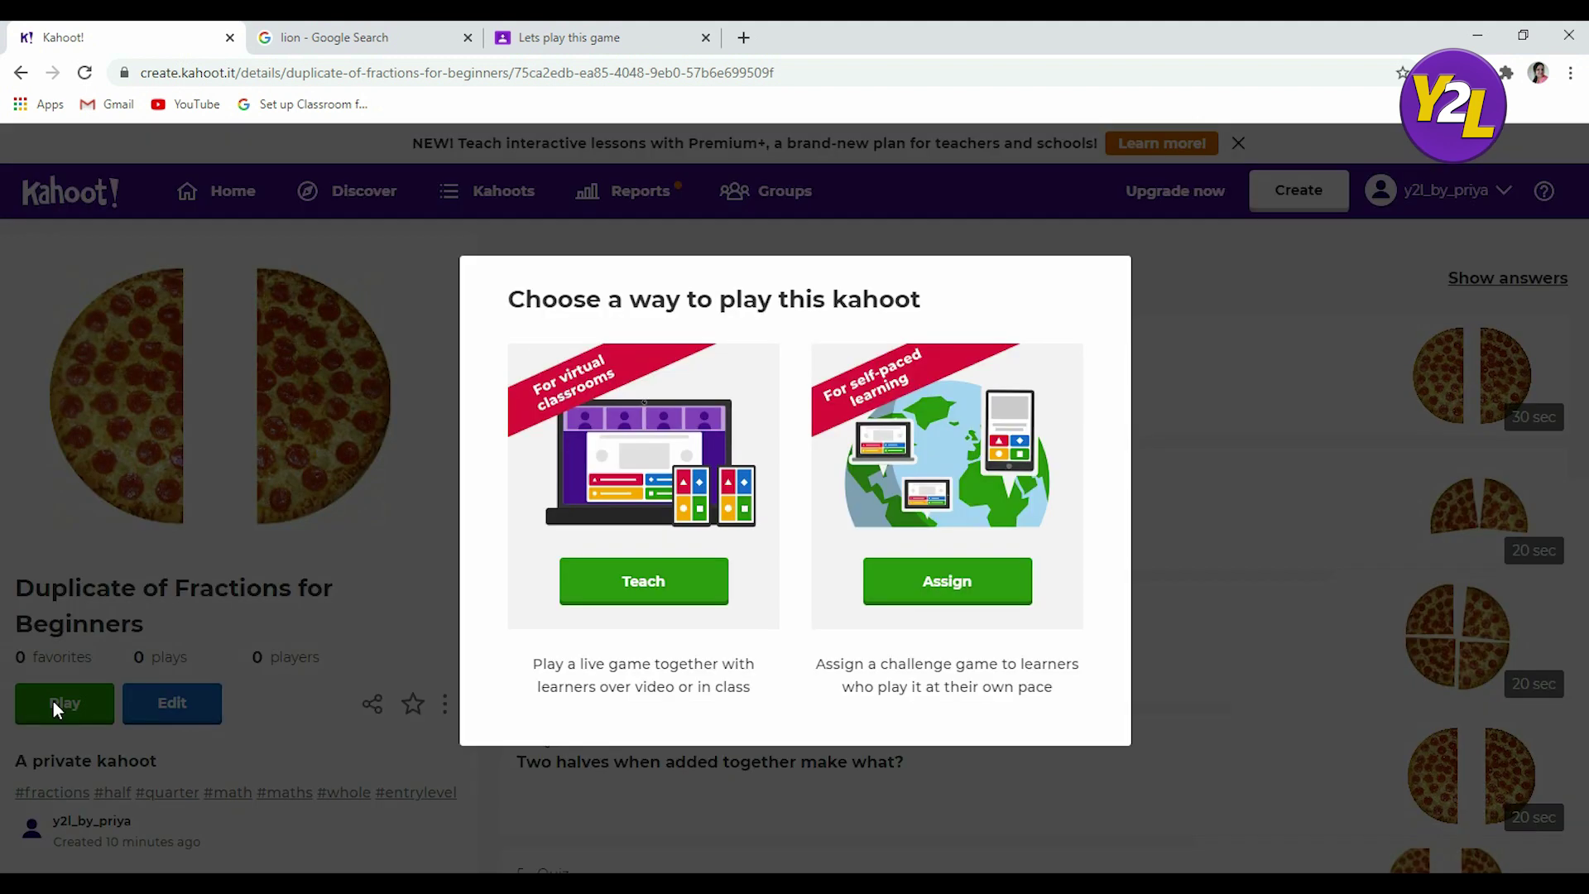
left_click(629, 586)
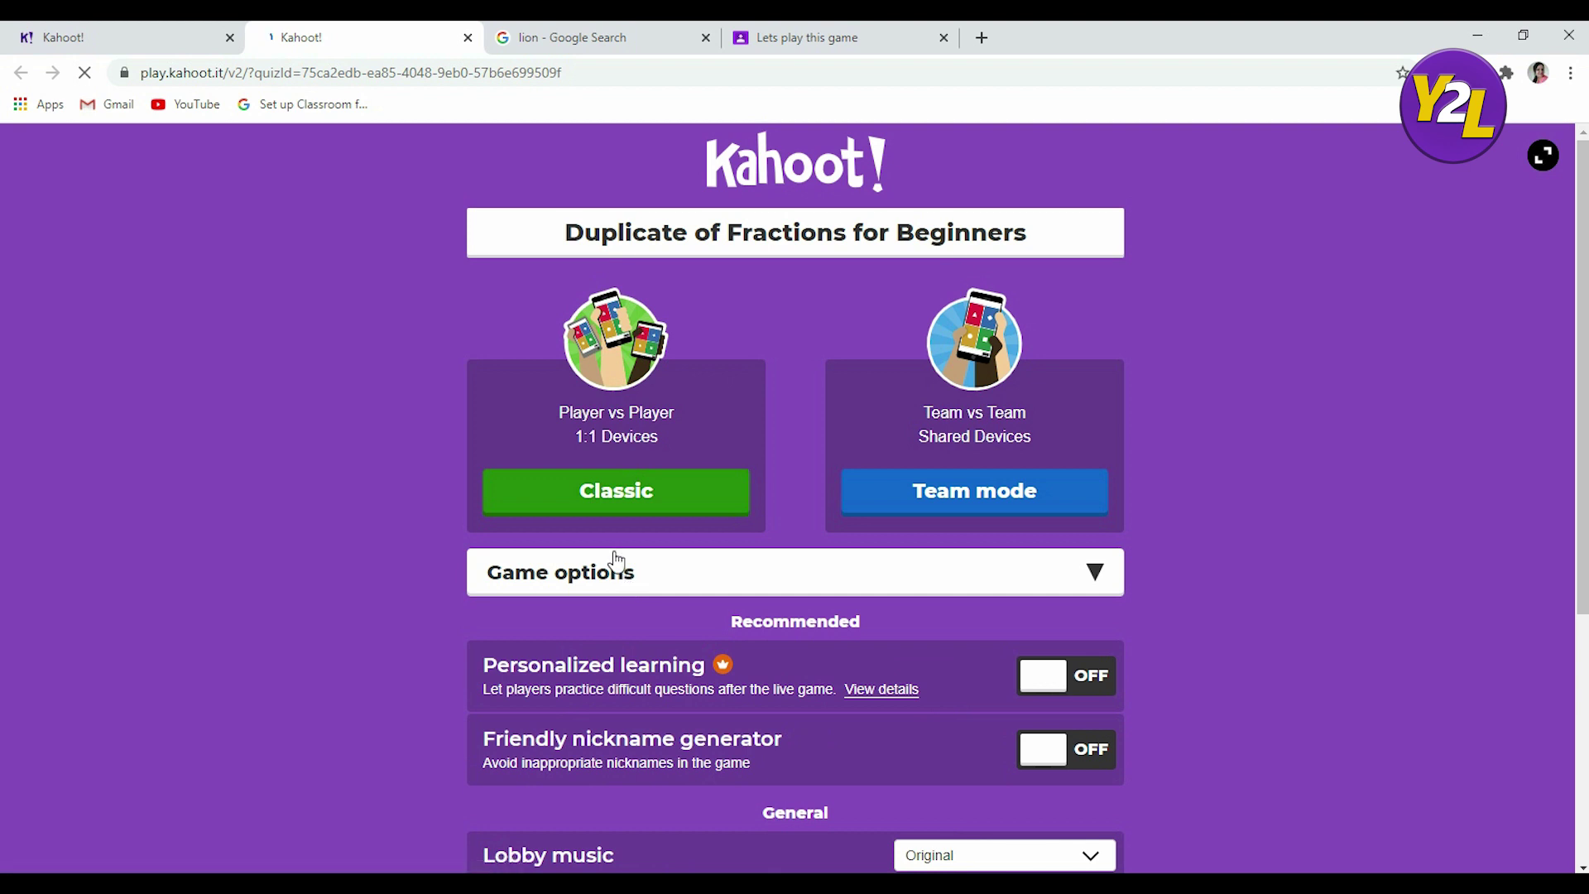
left_click(640, 495)
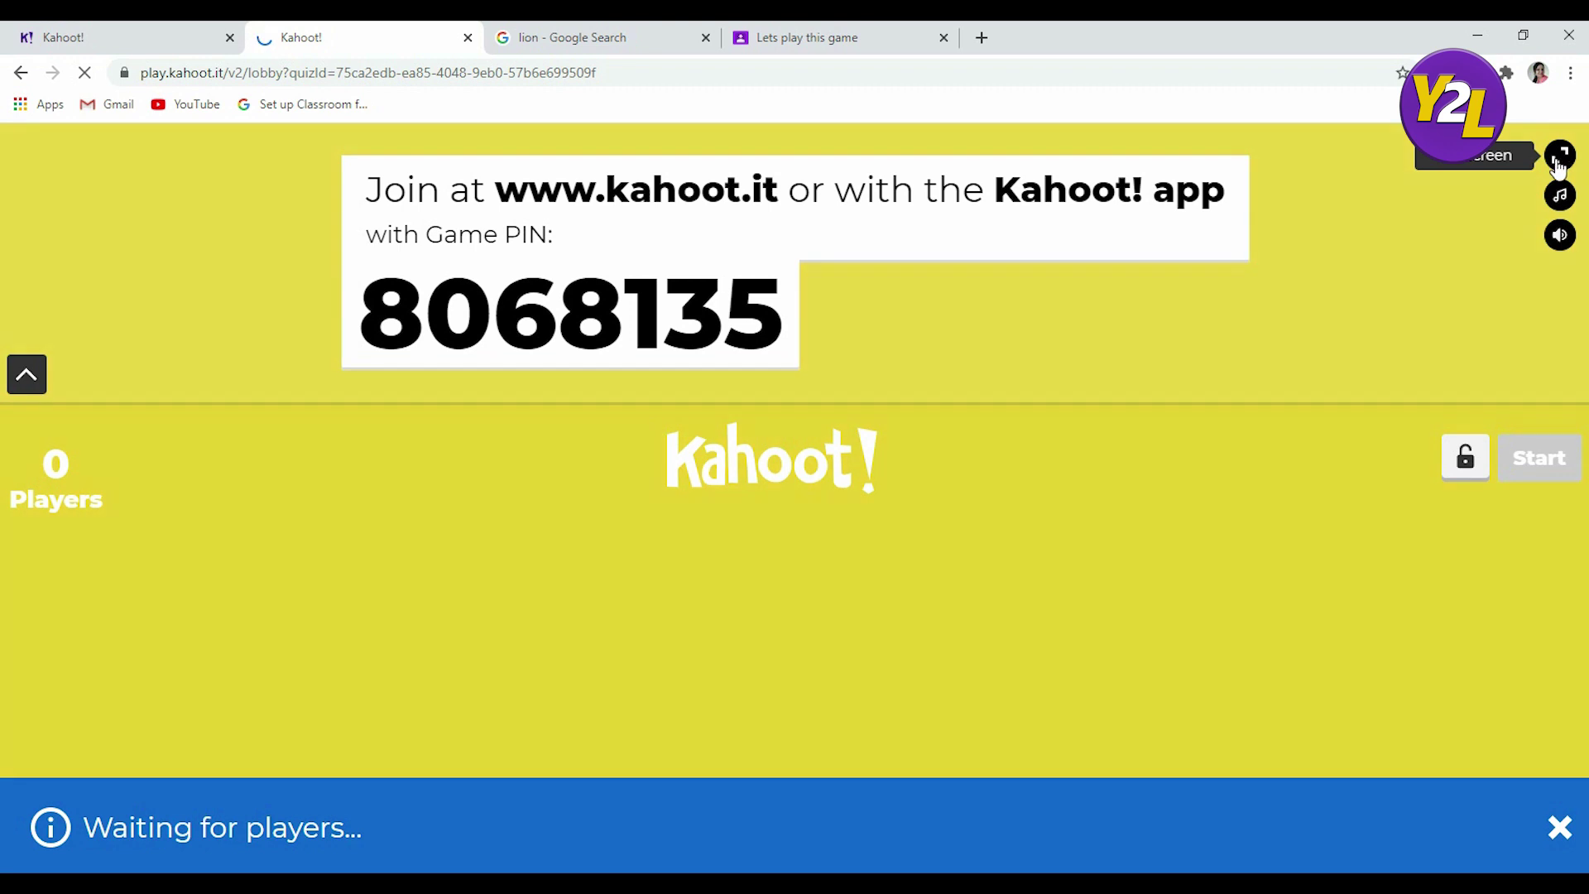
- Pick a track from the lobby music list and open the game's volume control
left_click(1561, 203)
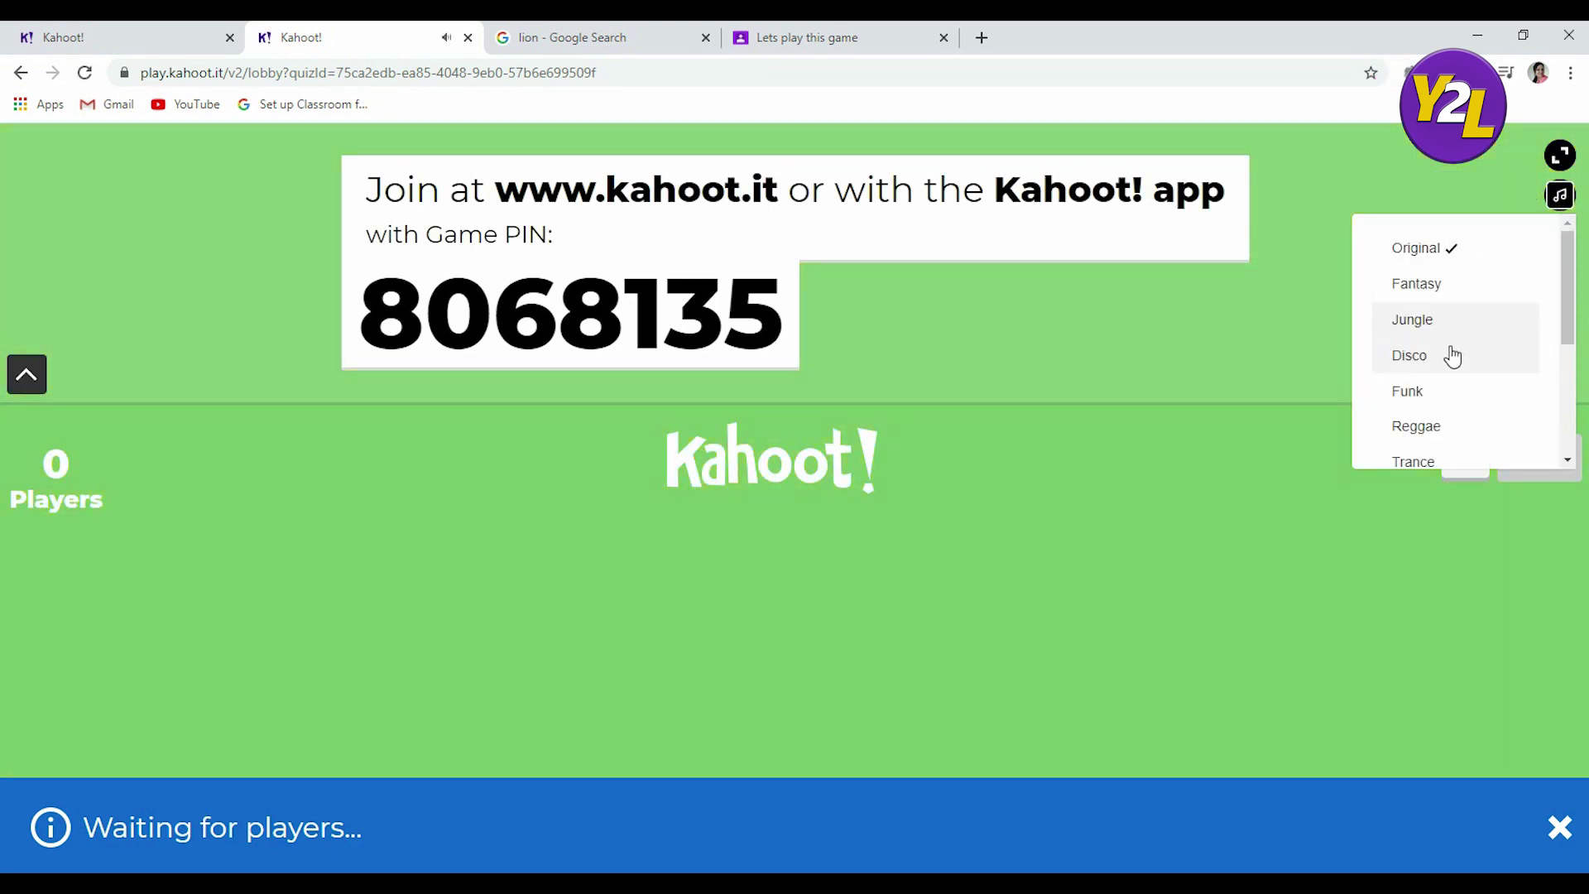
scroll(1451, 373, "down", 3)
left_click(1455, 273)
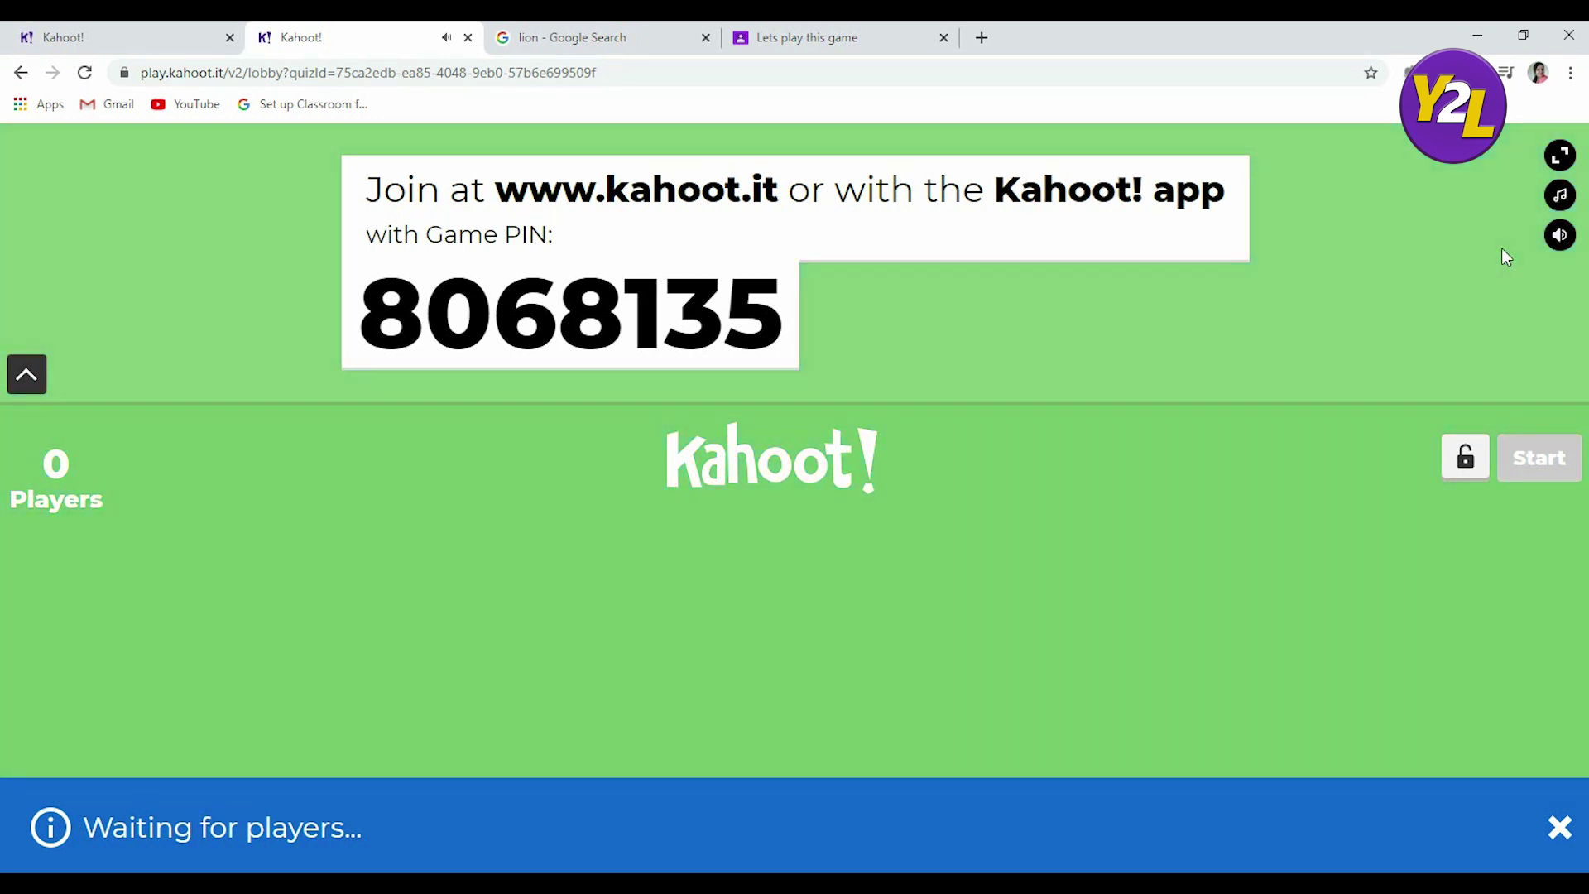
left_click(1559, 238)
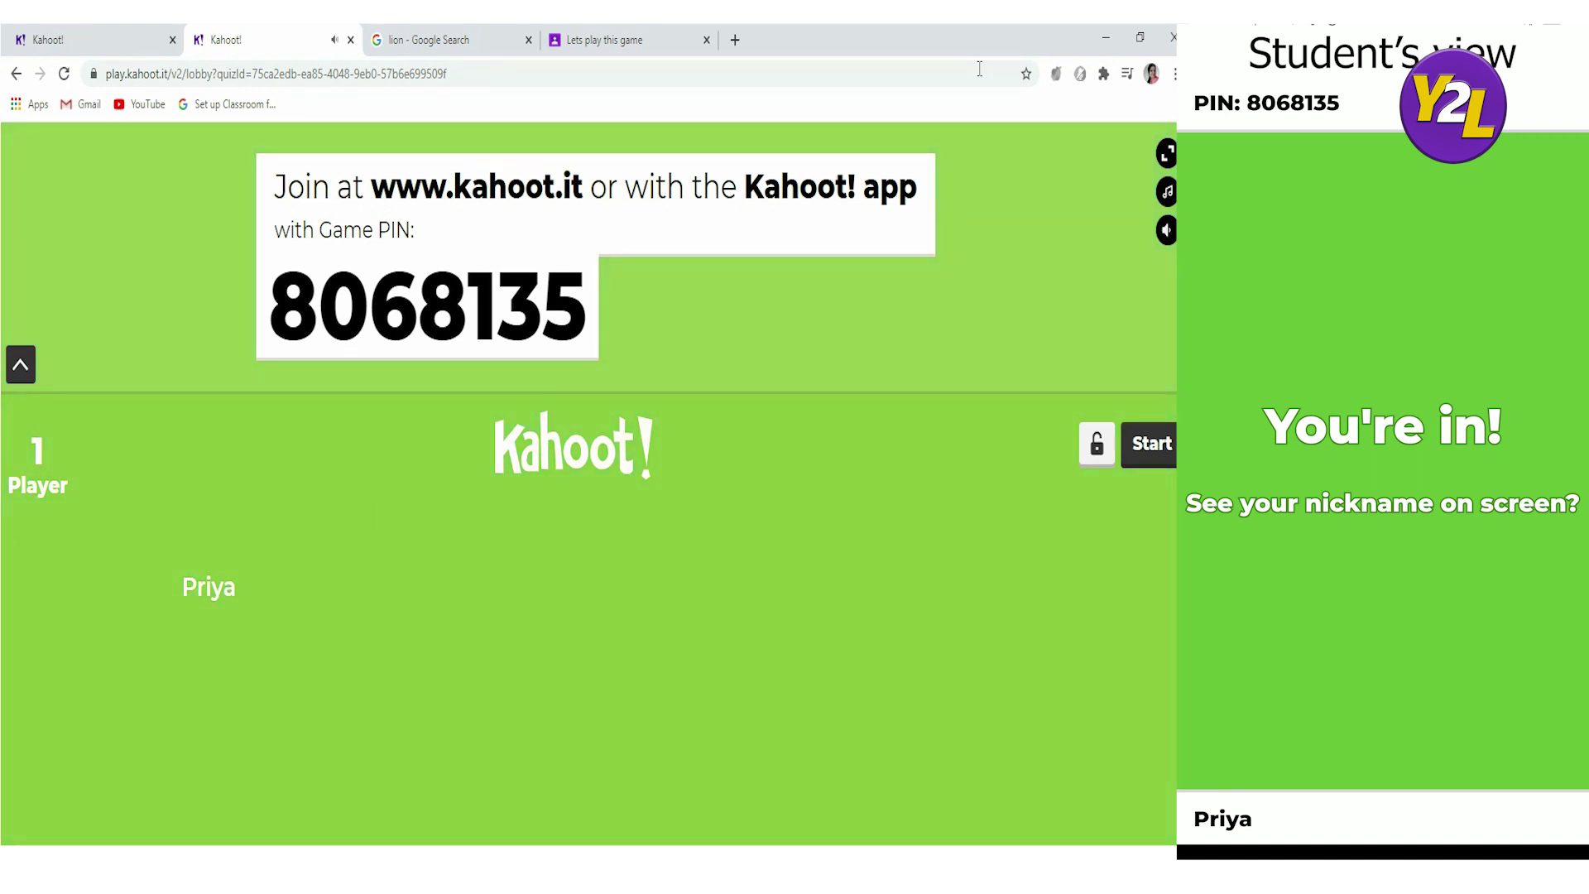
- Start the live game and advance through the fraction questions and scoreboards up to the question about other pizza toppings
left_click(1152, 443)
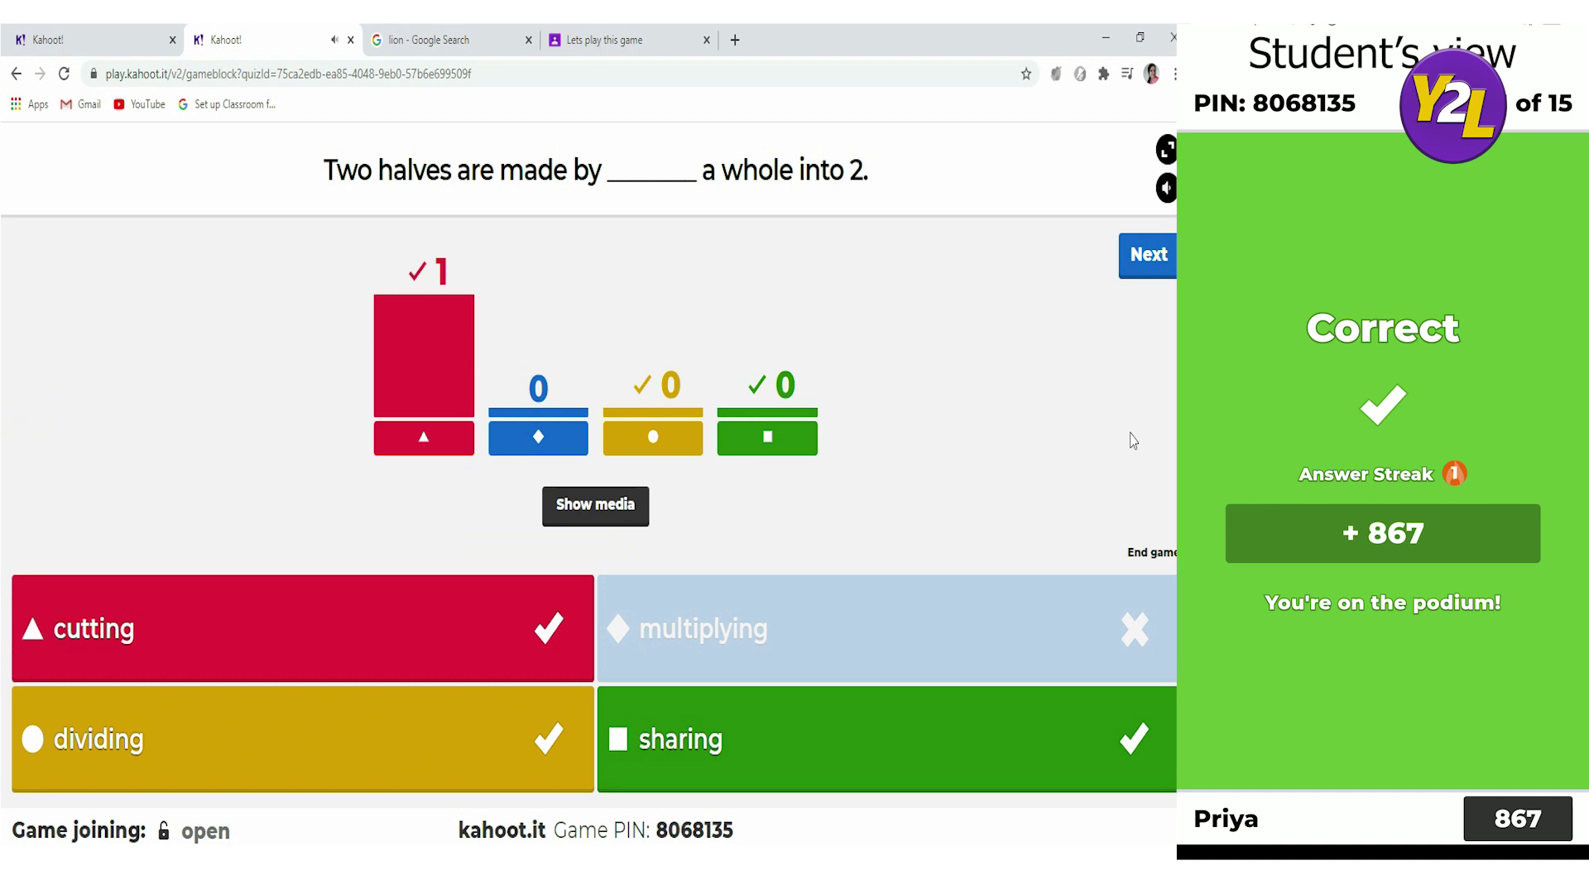
left_click(1151, 272)
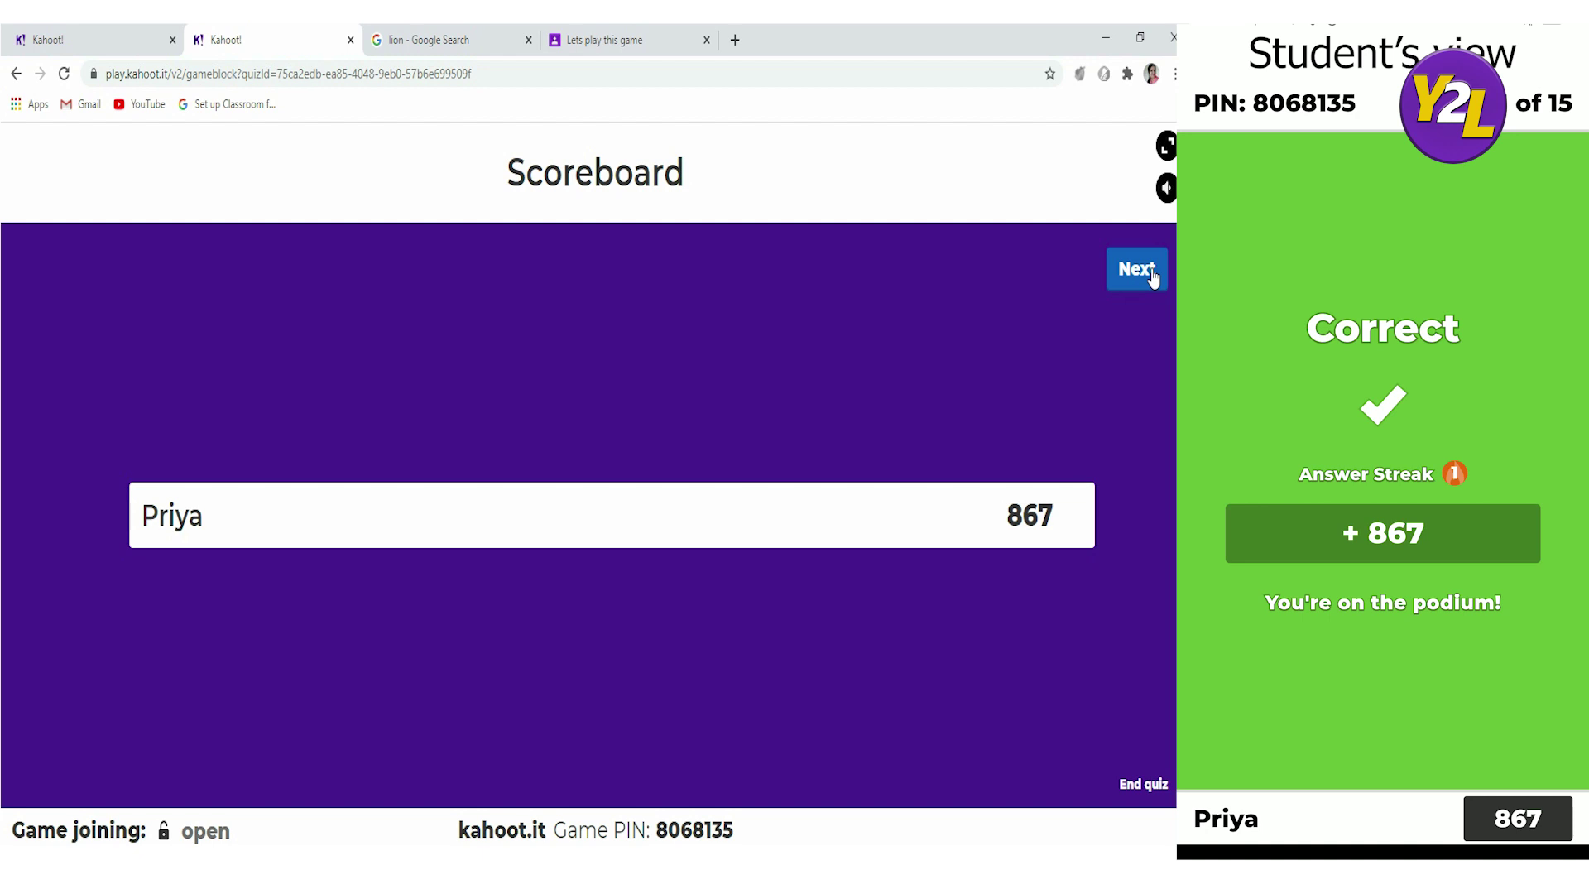
left_click(1151, 271)
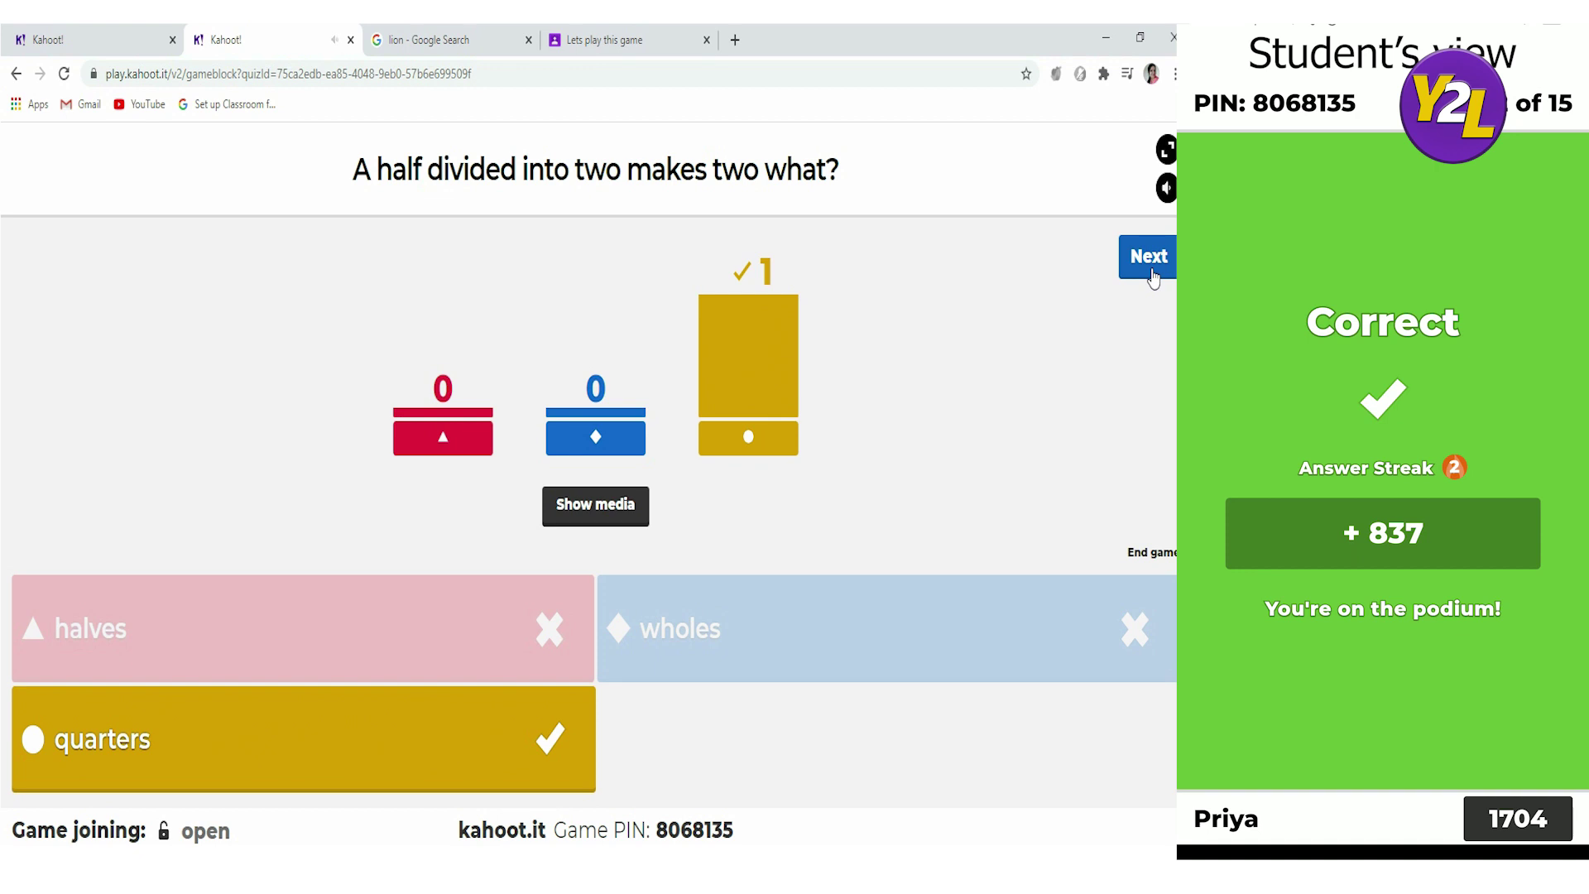
left_click(1151, 265)
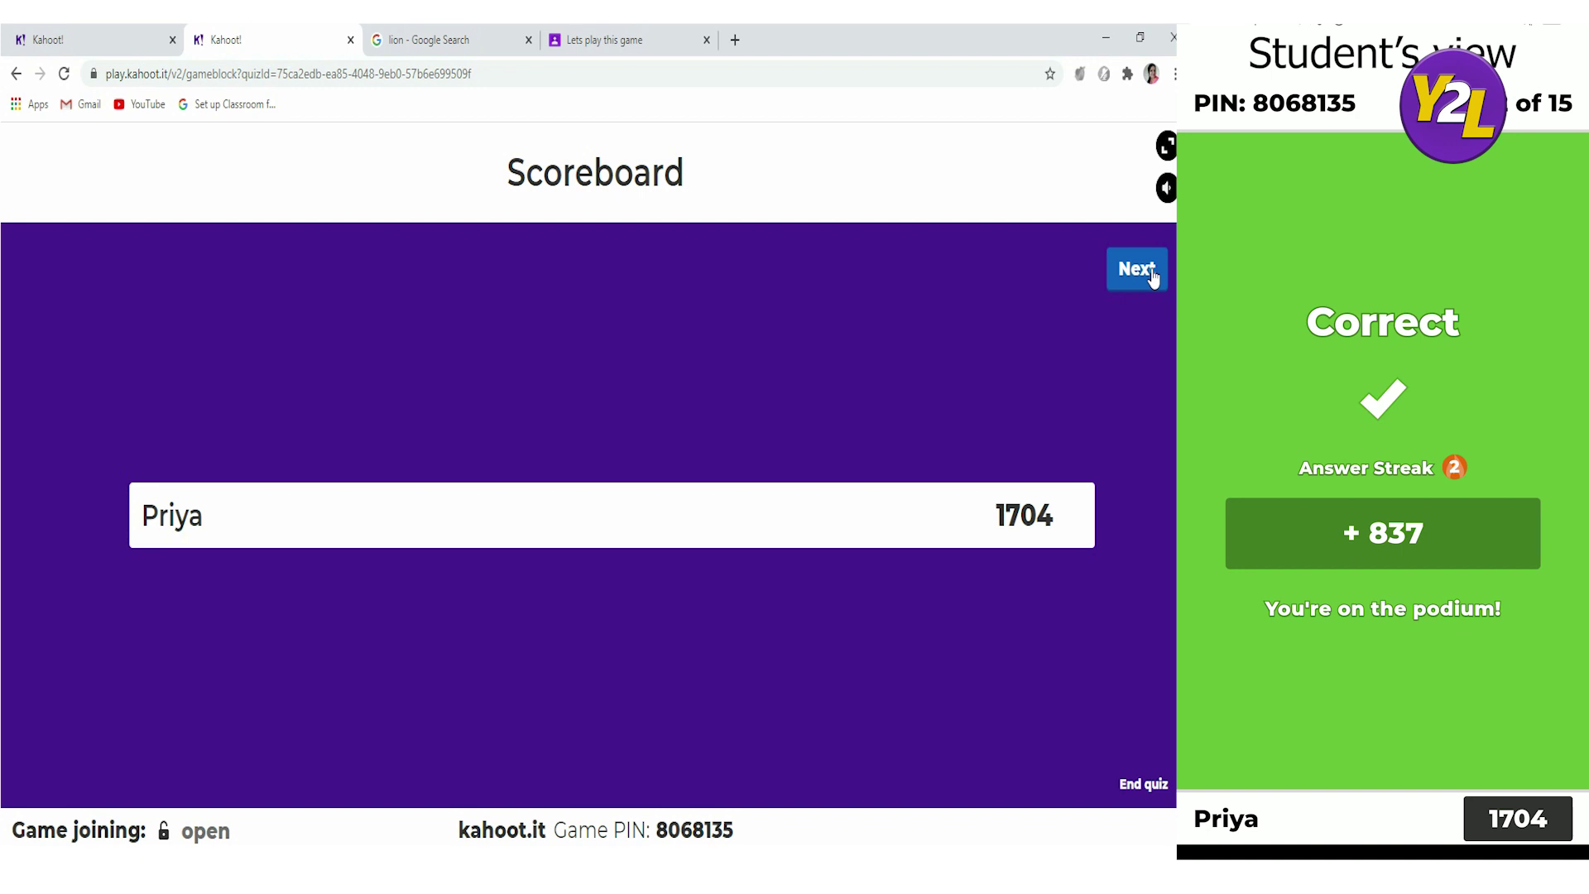
left_click(1138, 269)
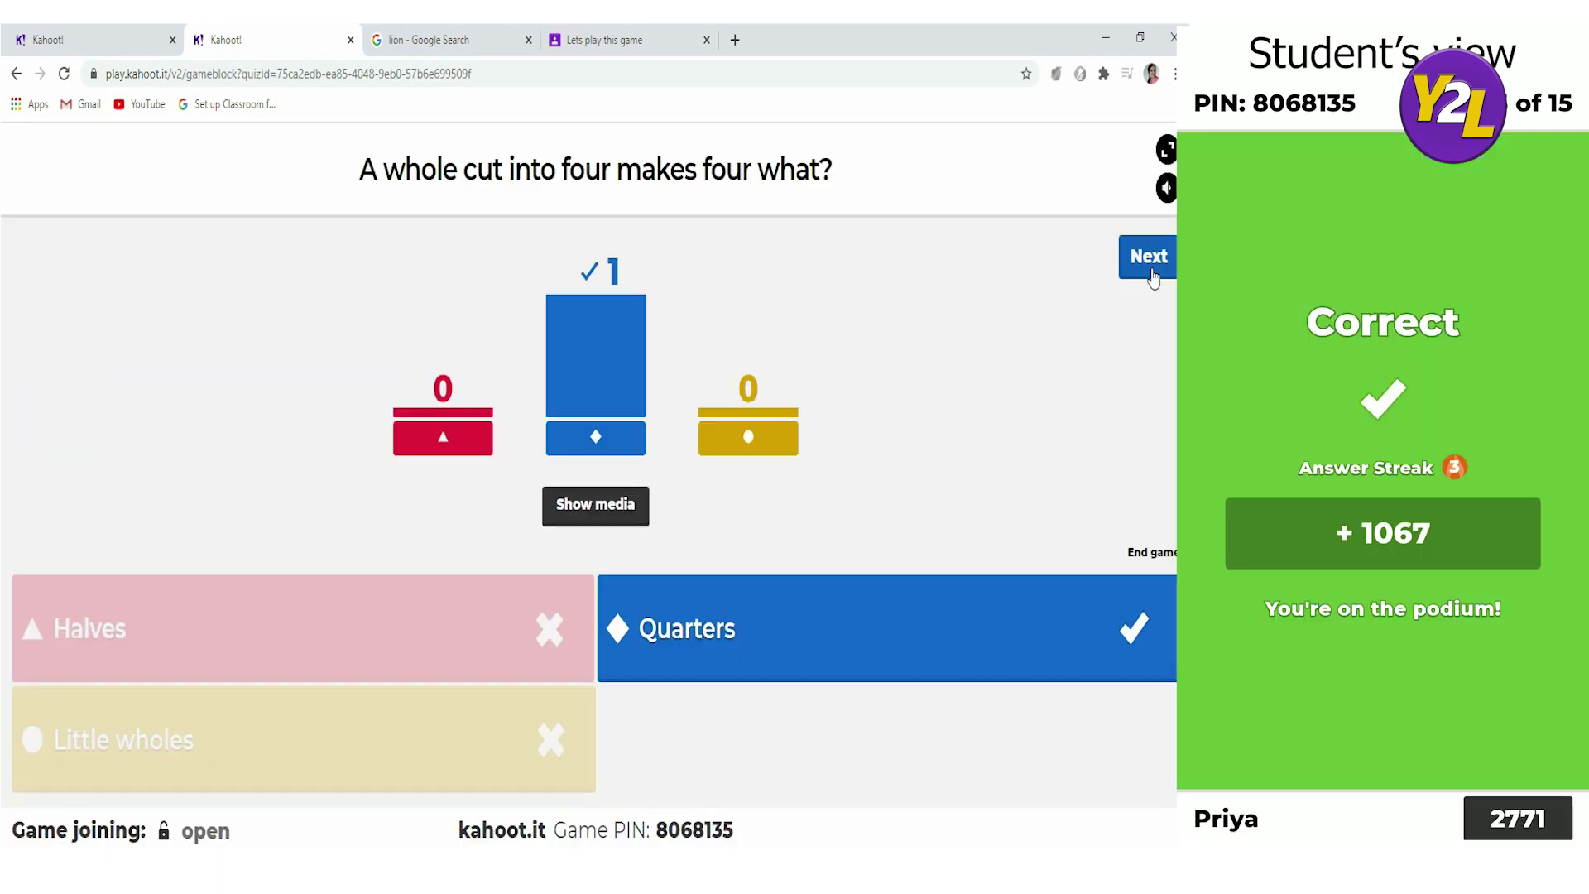
left_click(1153, 277)
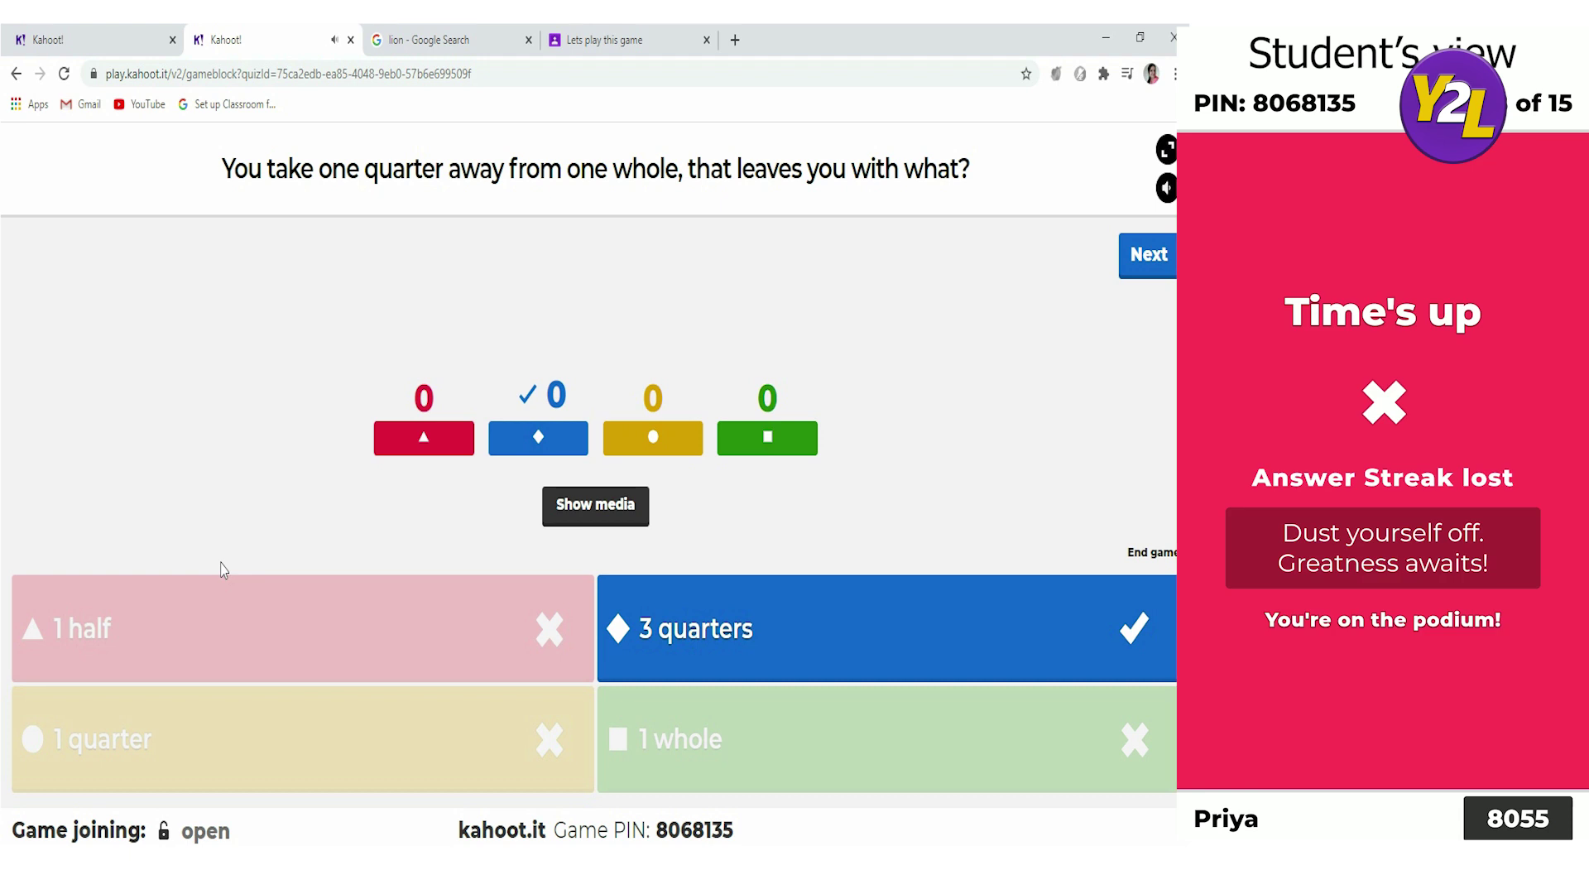
left_click(1135, 260)
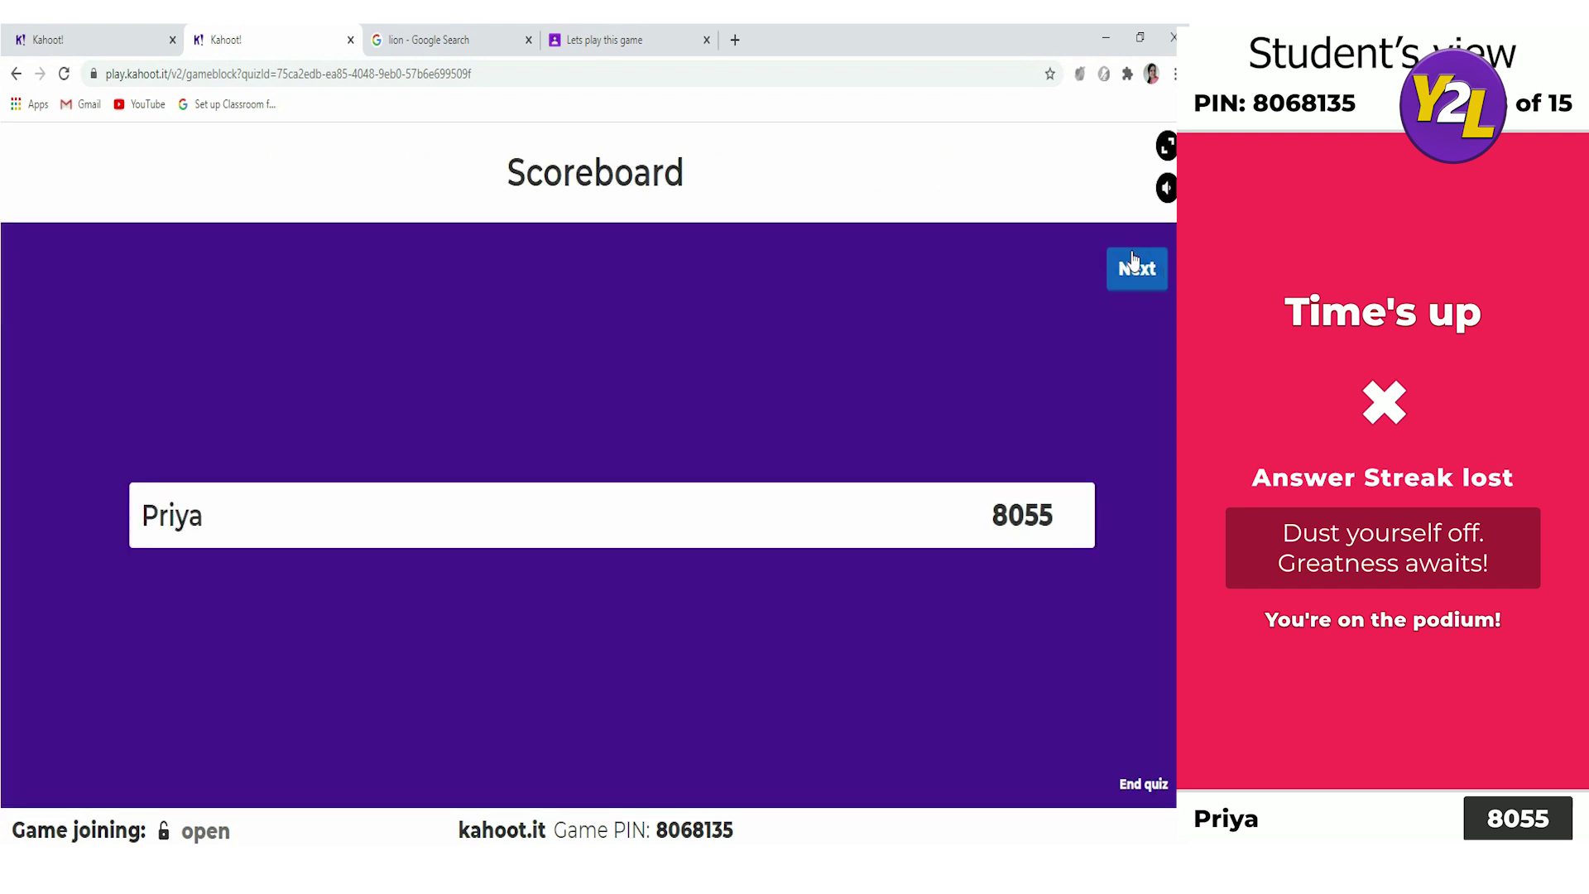
left_click(1134, 263)
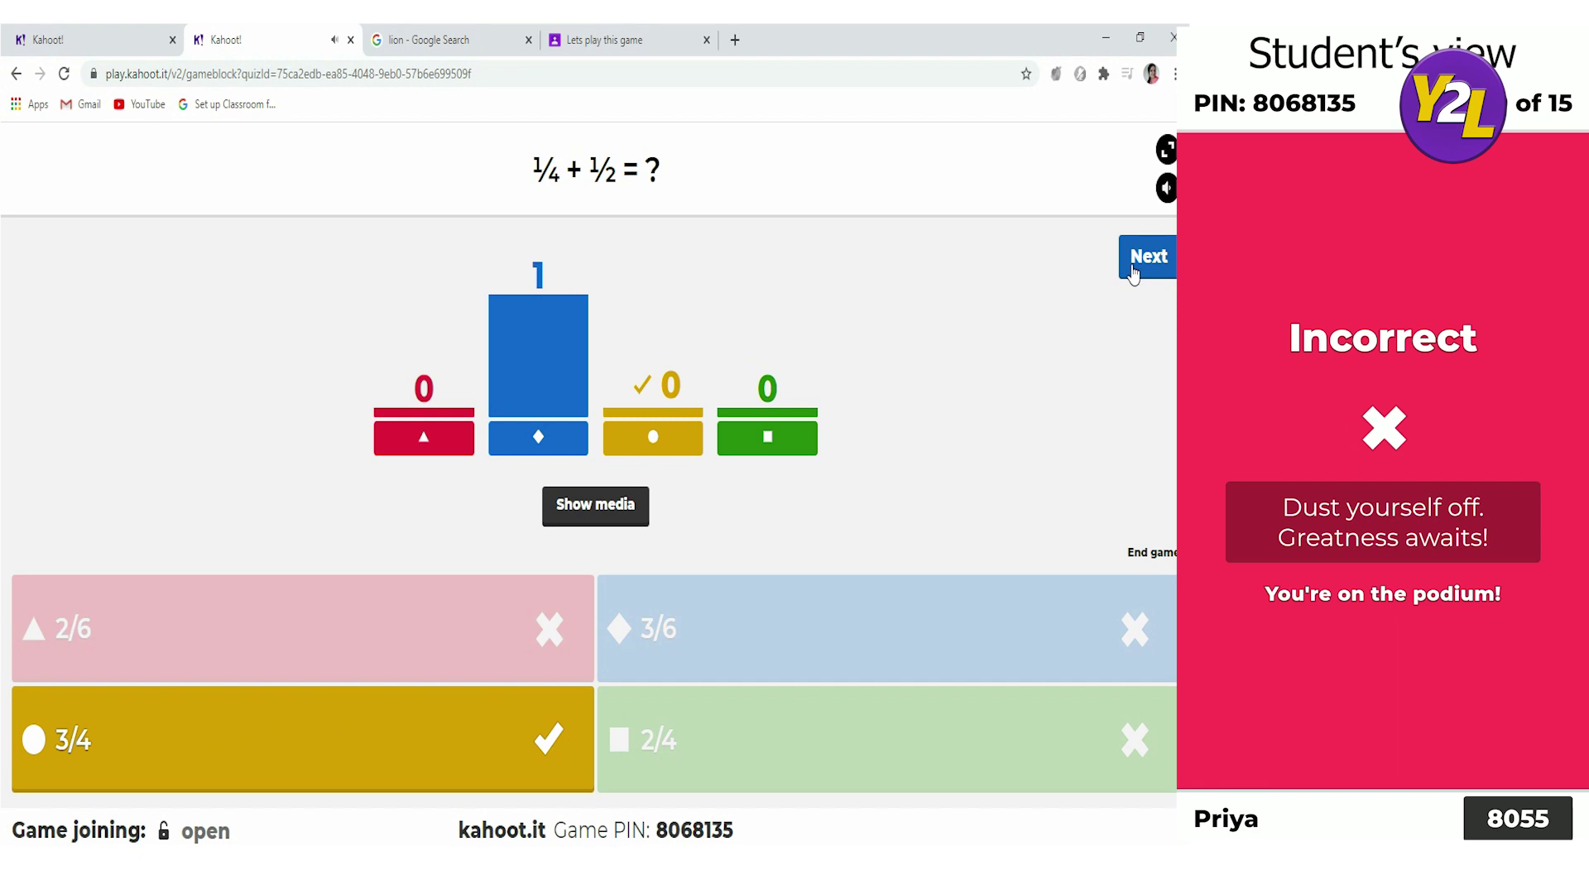
left_click(1148, 256)
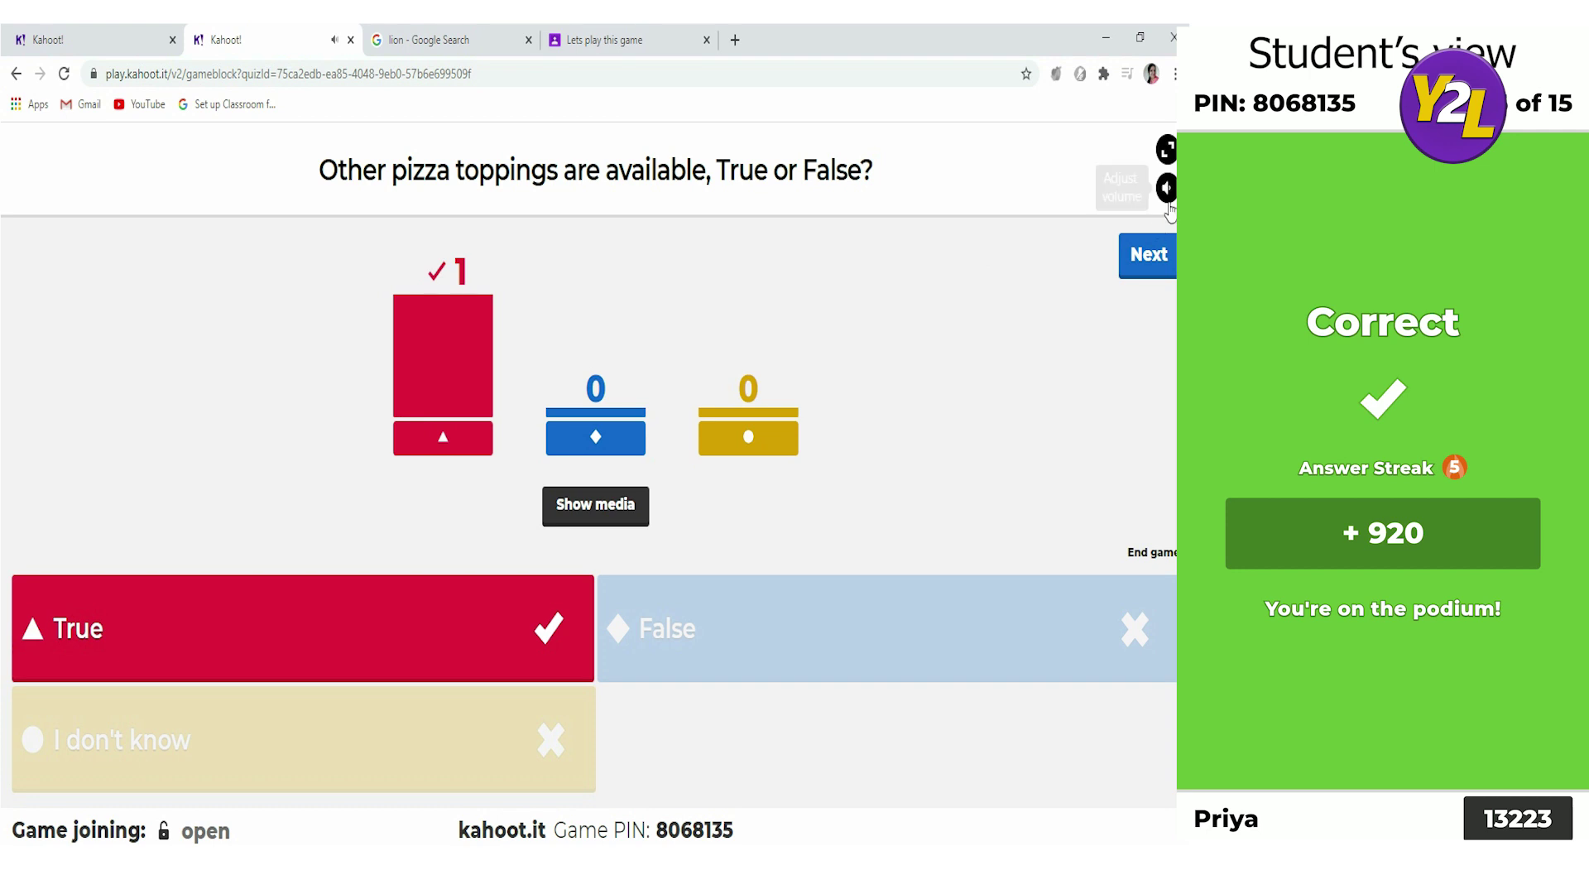
- Advance the live game past the podium to its results summary and review the difficult questions
left_click(1167, 256)
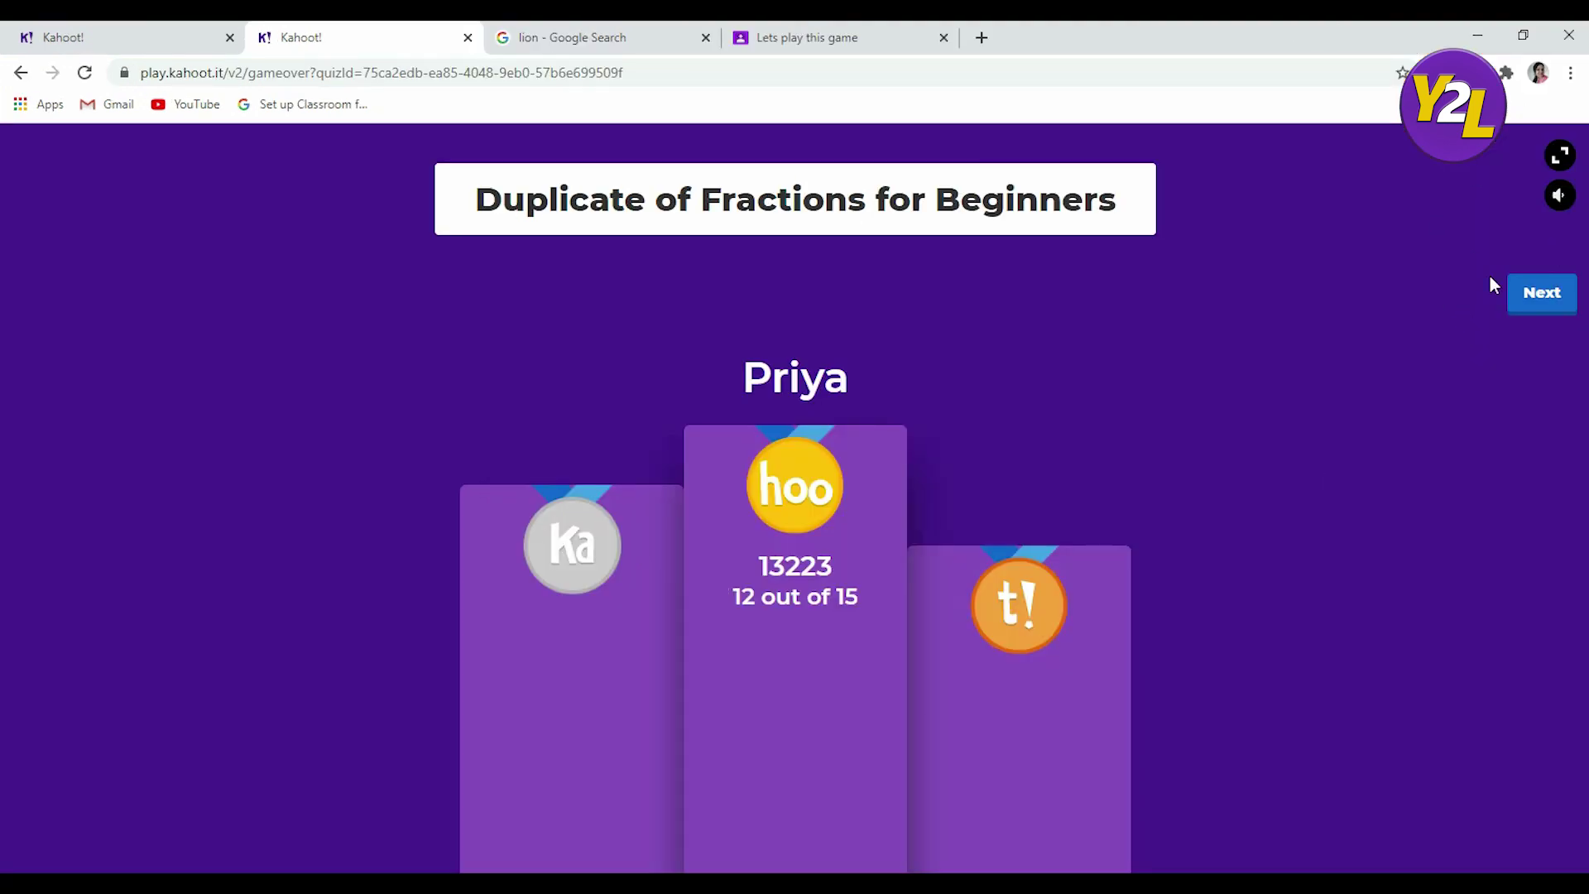
left_click(1542, 295)
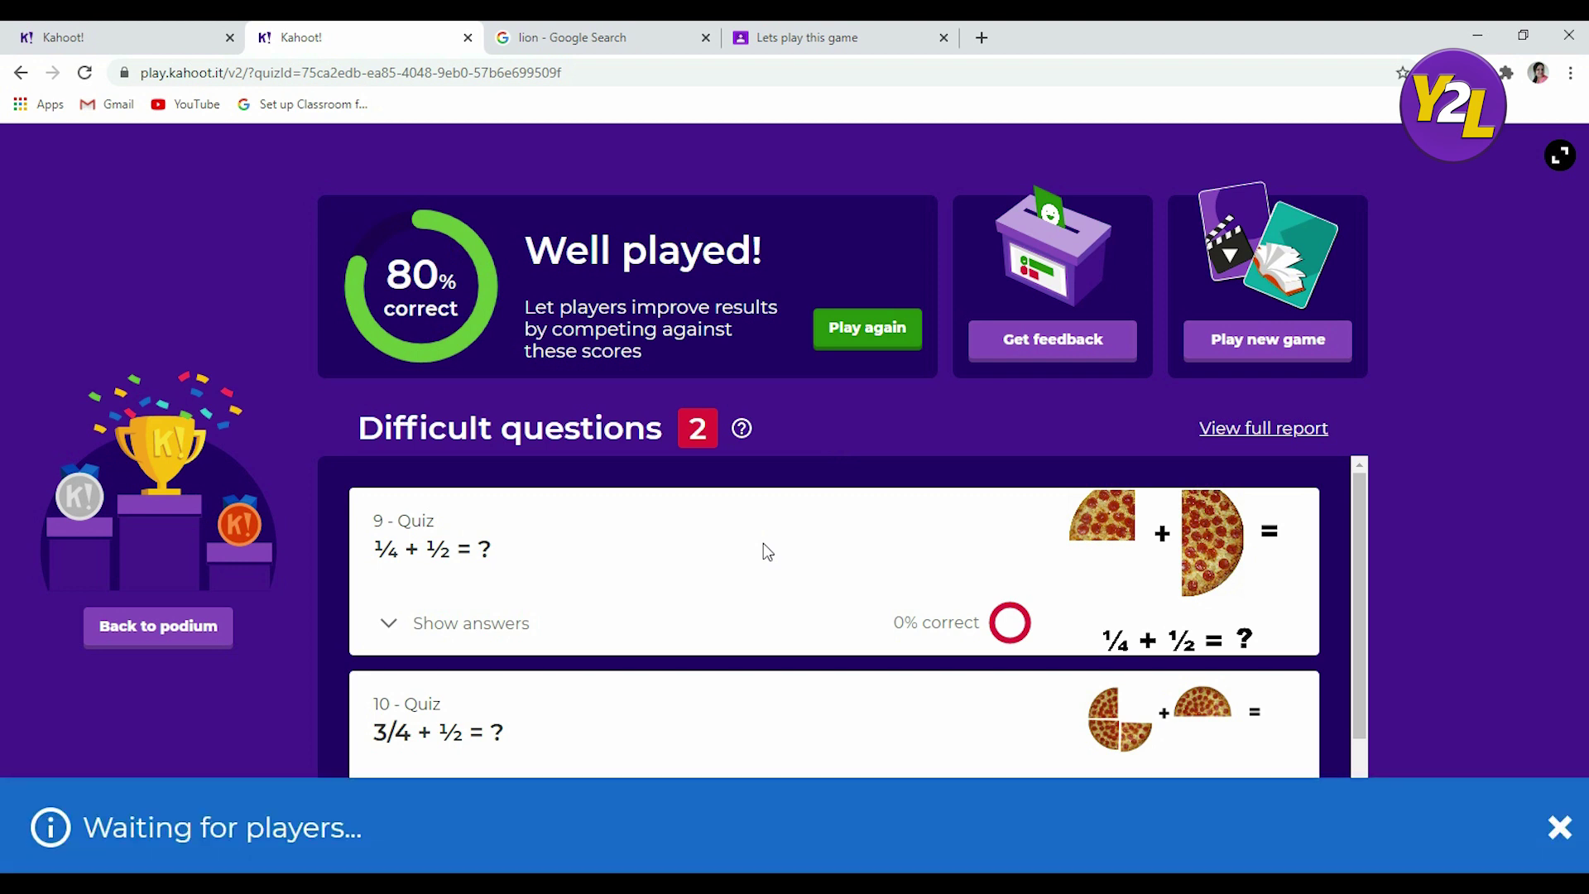
scroll(632, 544, "down", 1)
scroll(617, 543, "up", 1)
scroll(650, 638, "down", 1)
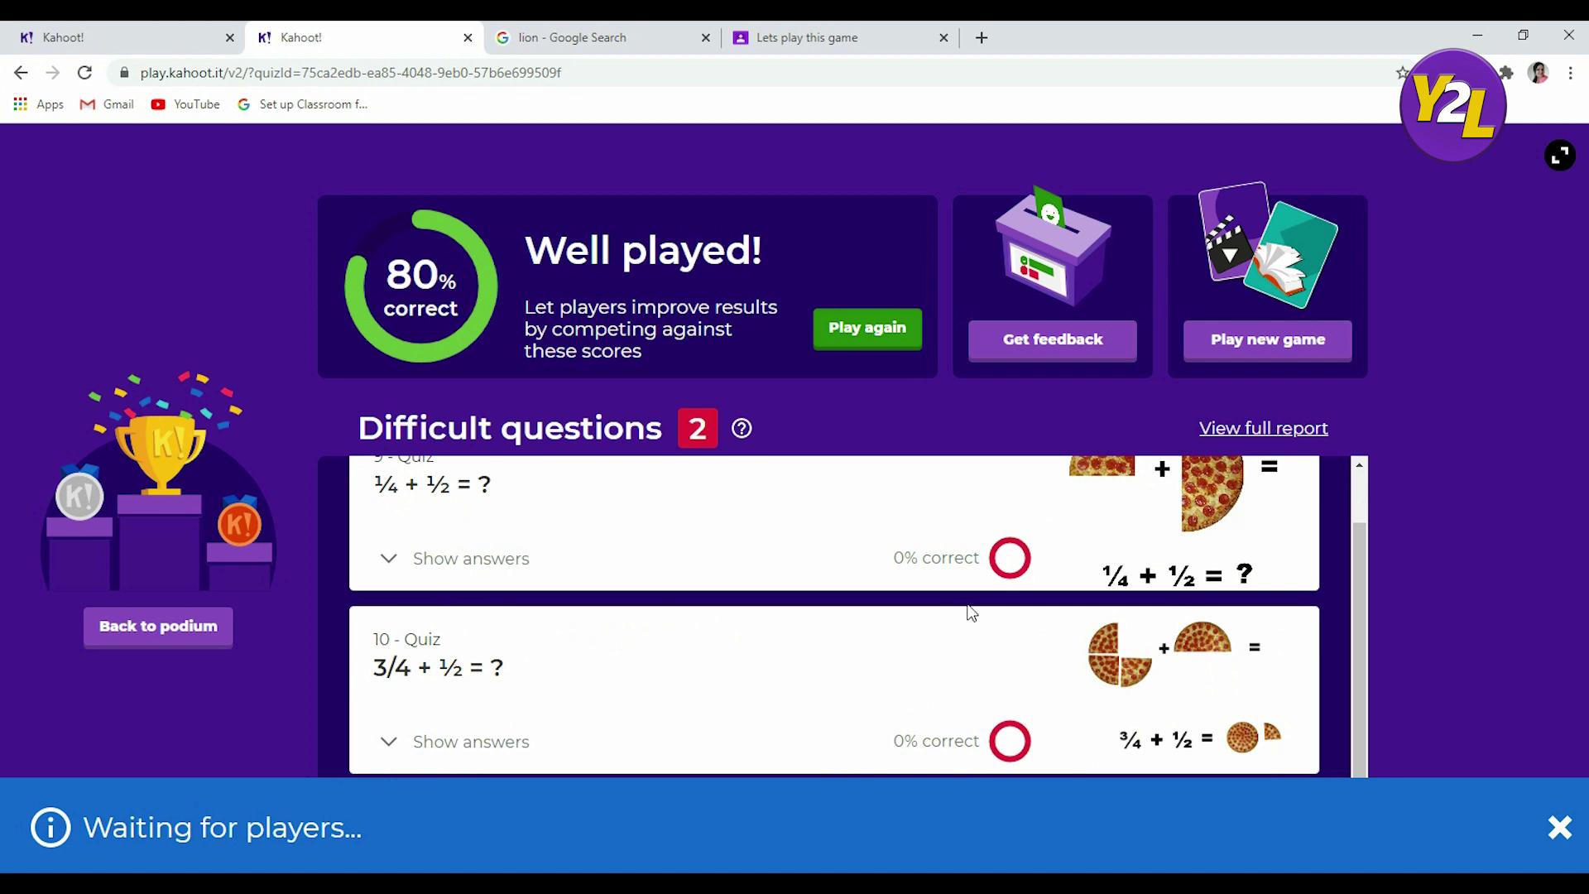
- Open the full report of the finished fractions game and look over its summary
left_click(1249, 430)
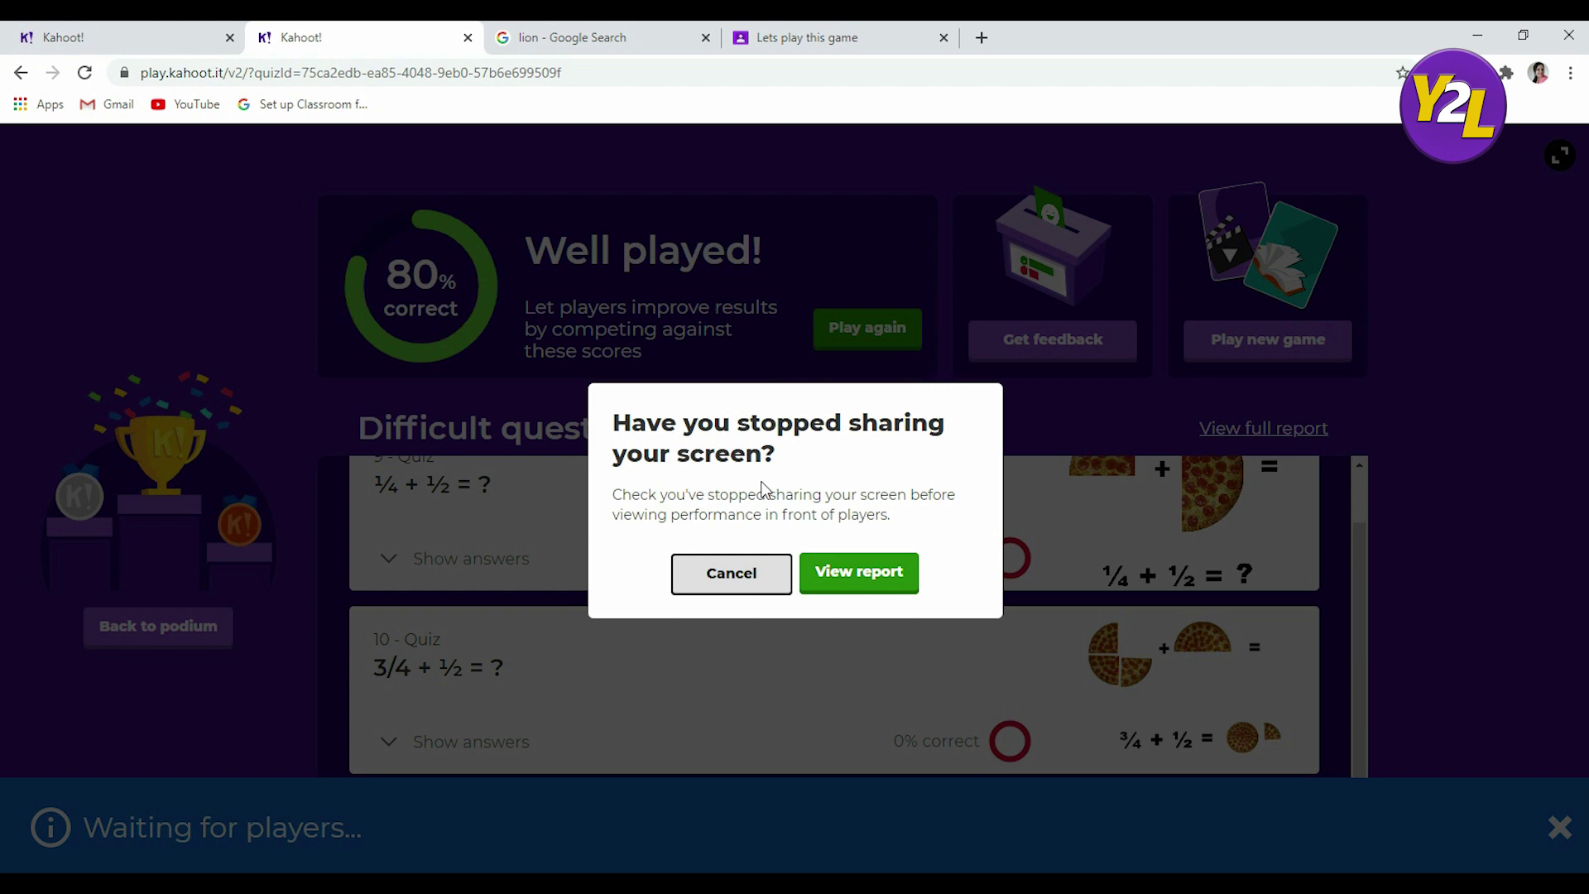
left_click(816, 571)
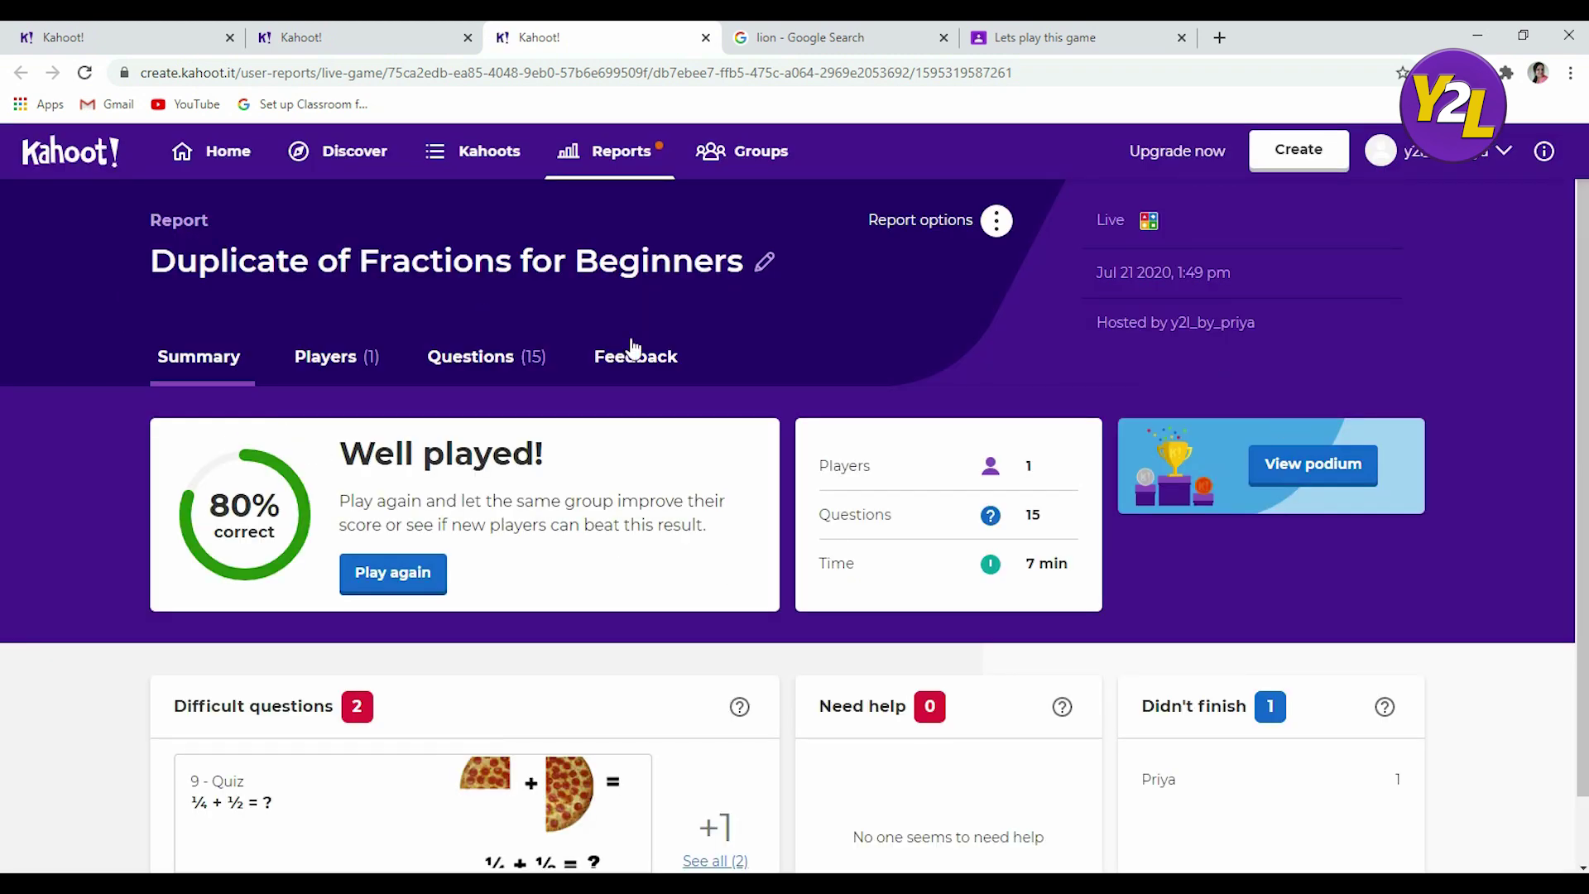
scroll(705, 439, "down", 1)
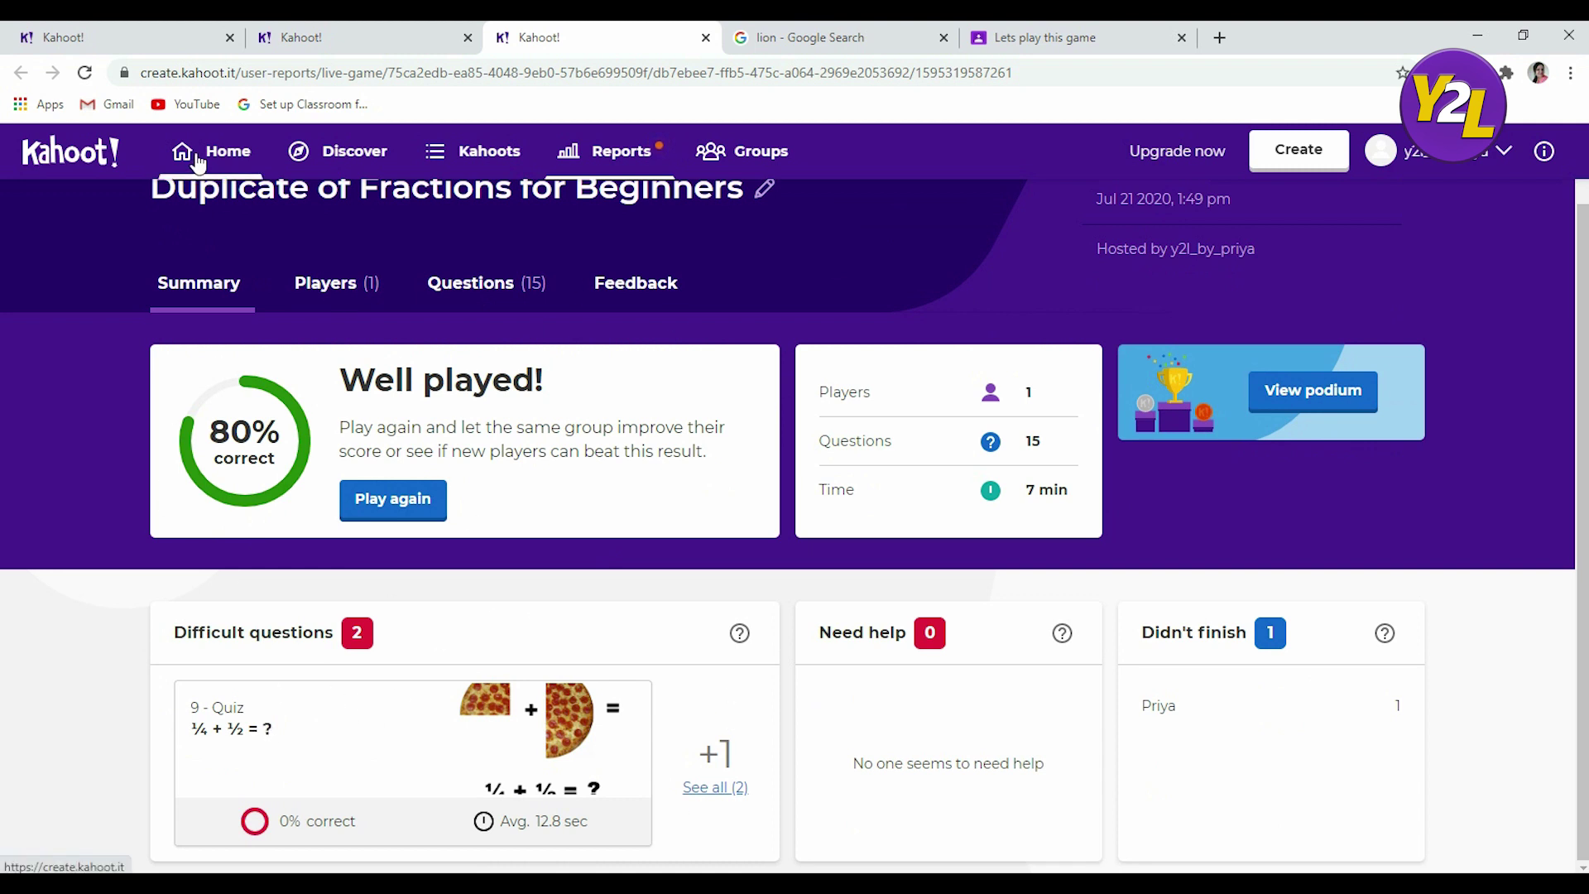
- Return to the home page, open the My Kahoots list and look through the duplicated kahoots
left_click(228, 153)
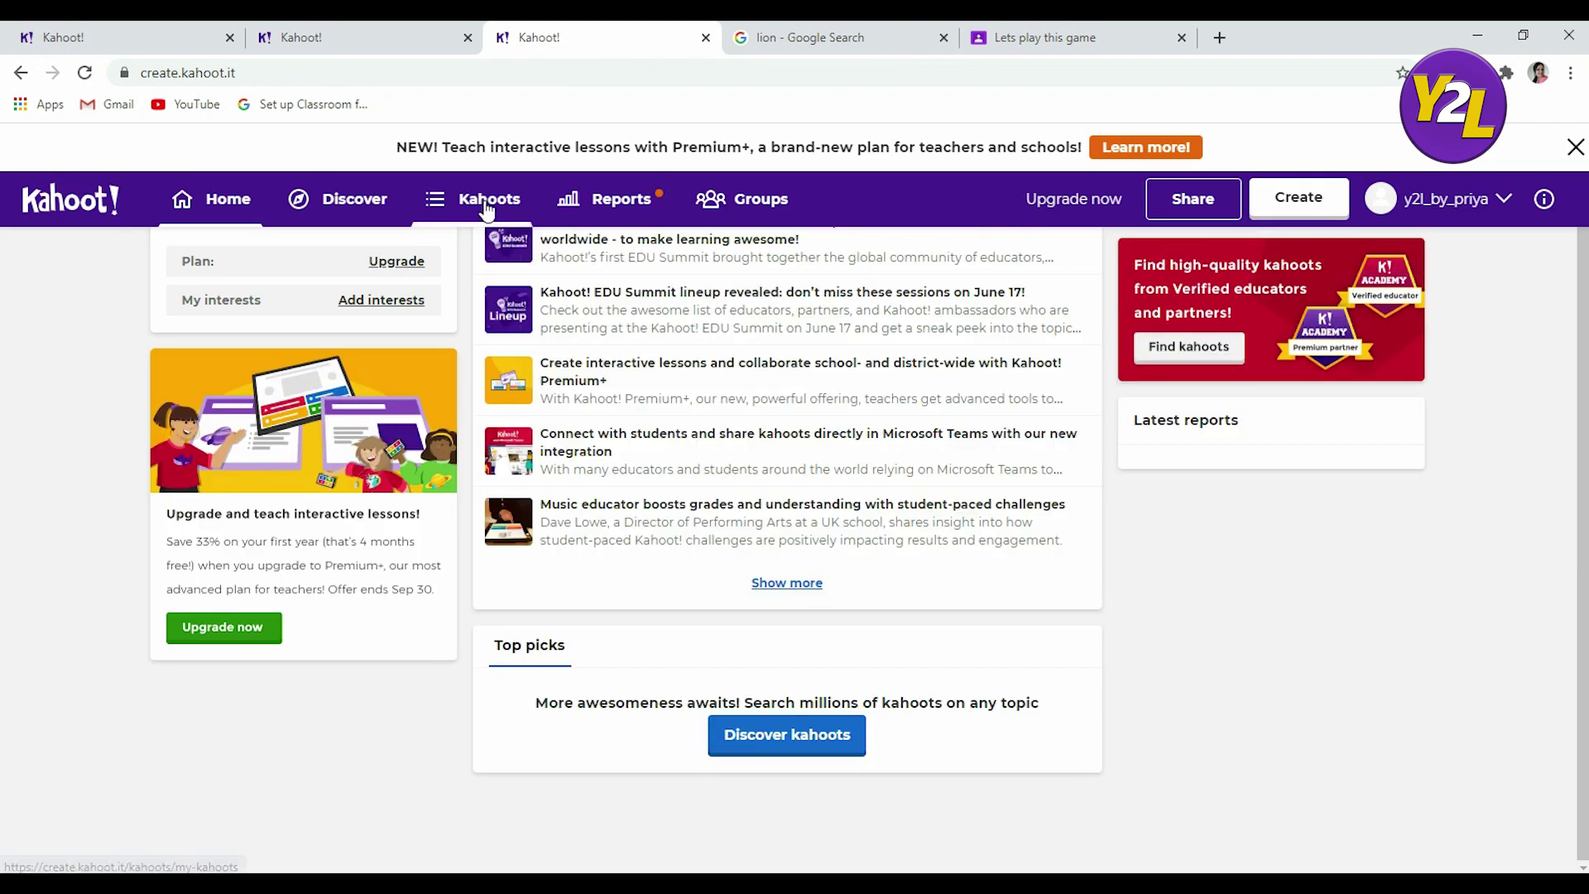
left_click(489, 207)
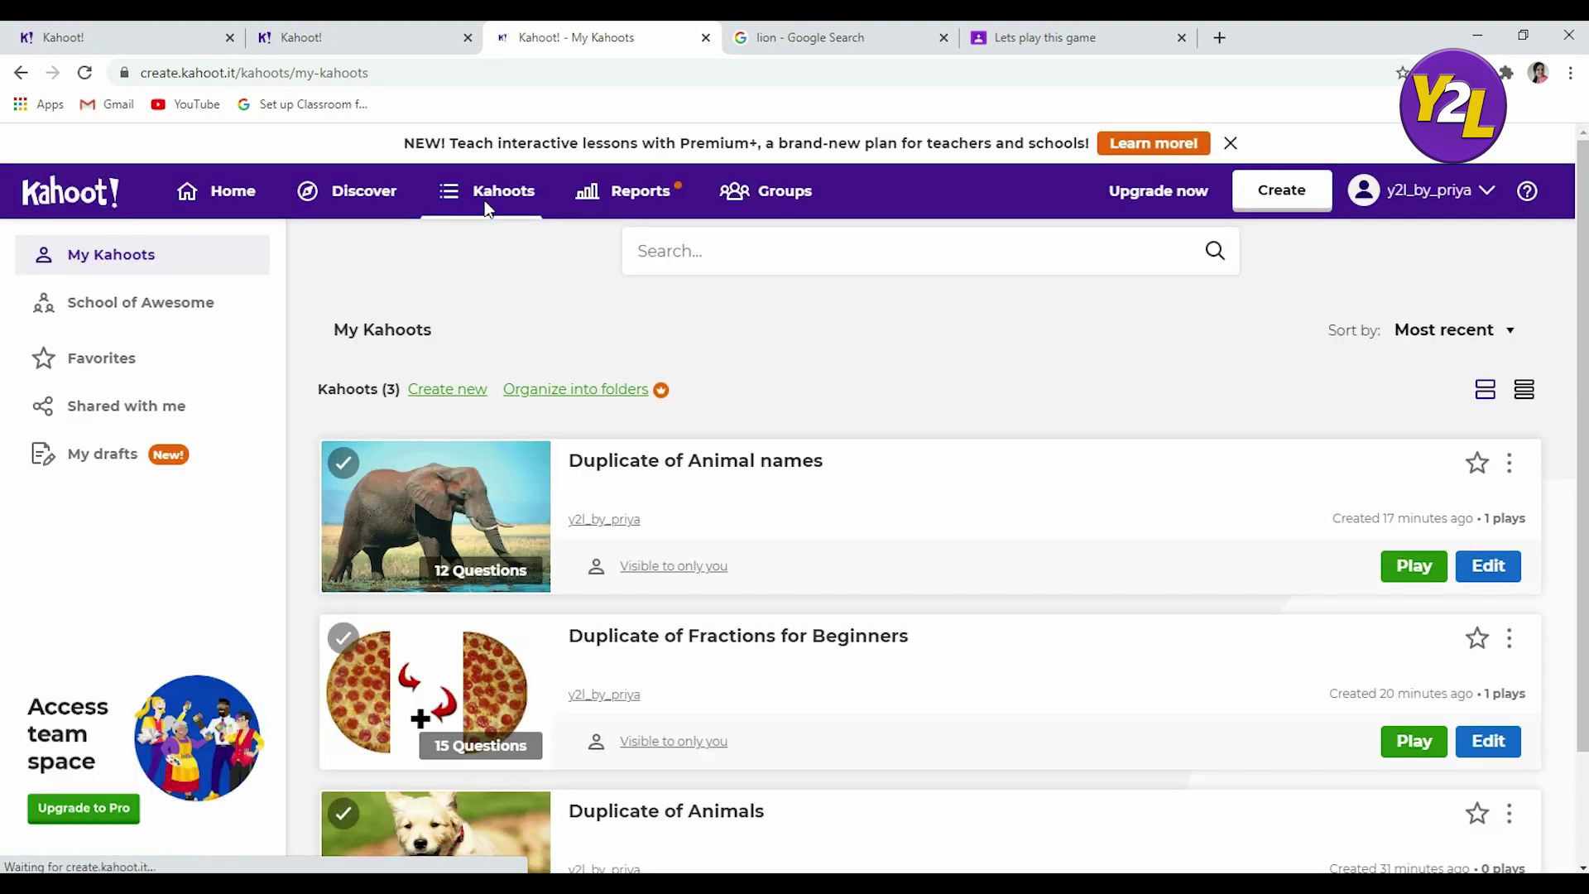
scroll(657, 419, "down", 2)
scroll(756, 480, "up", 1)
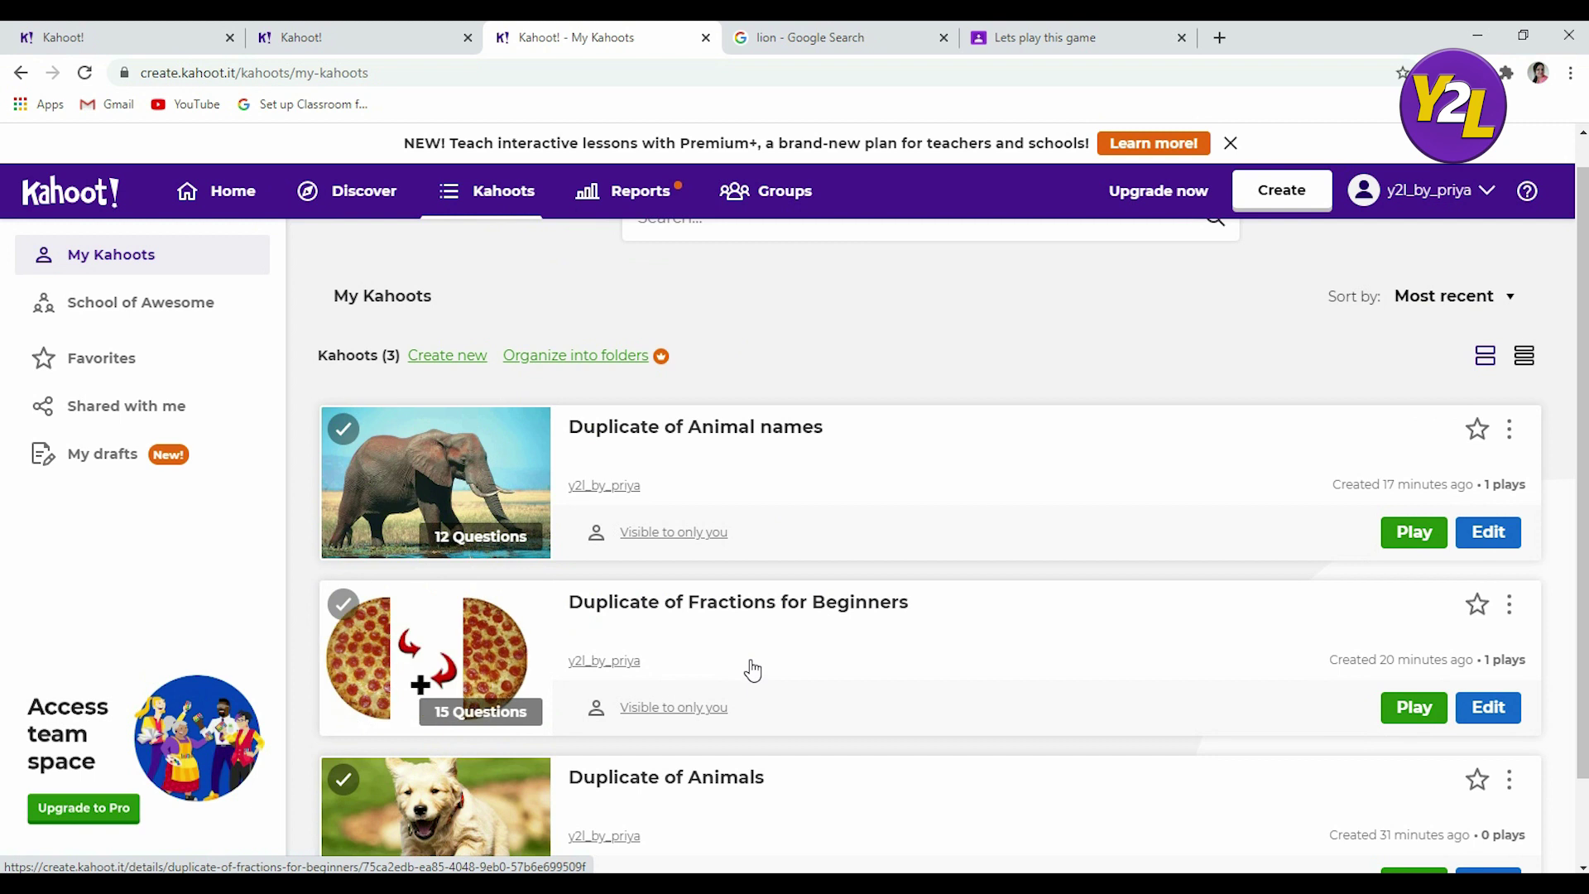
- Search Discover for kahoots about monuments and browse the results
left_click(386, 196)
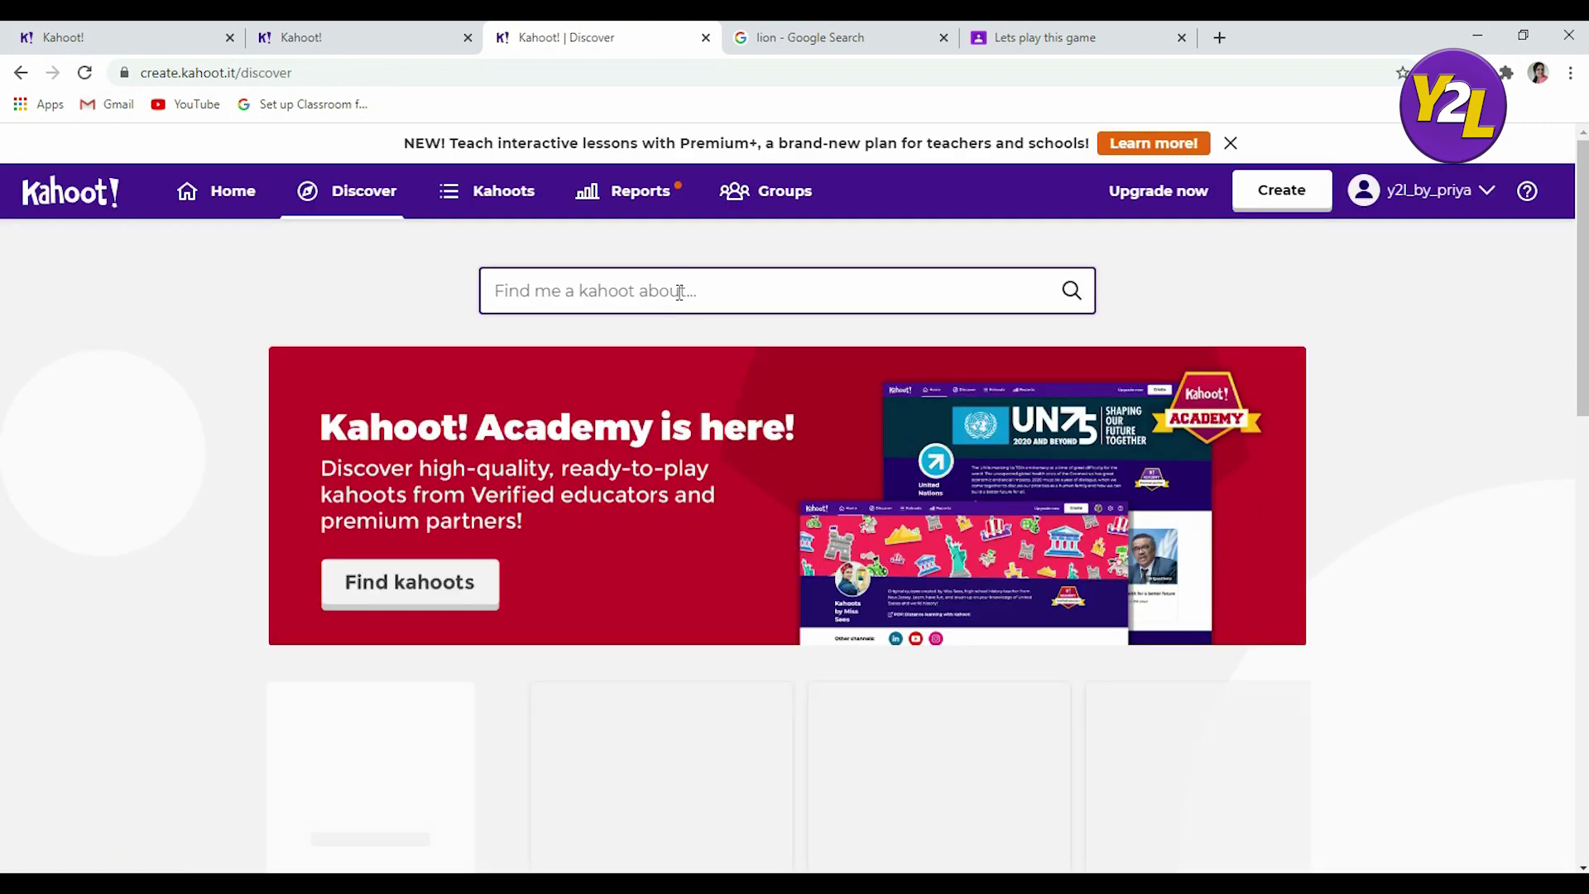
left_click(662, 284)
type("mony")
key("BackSpace")
type("uments")
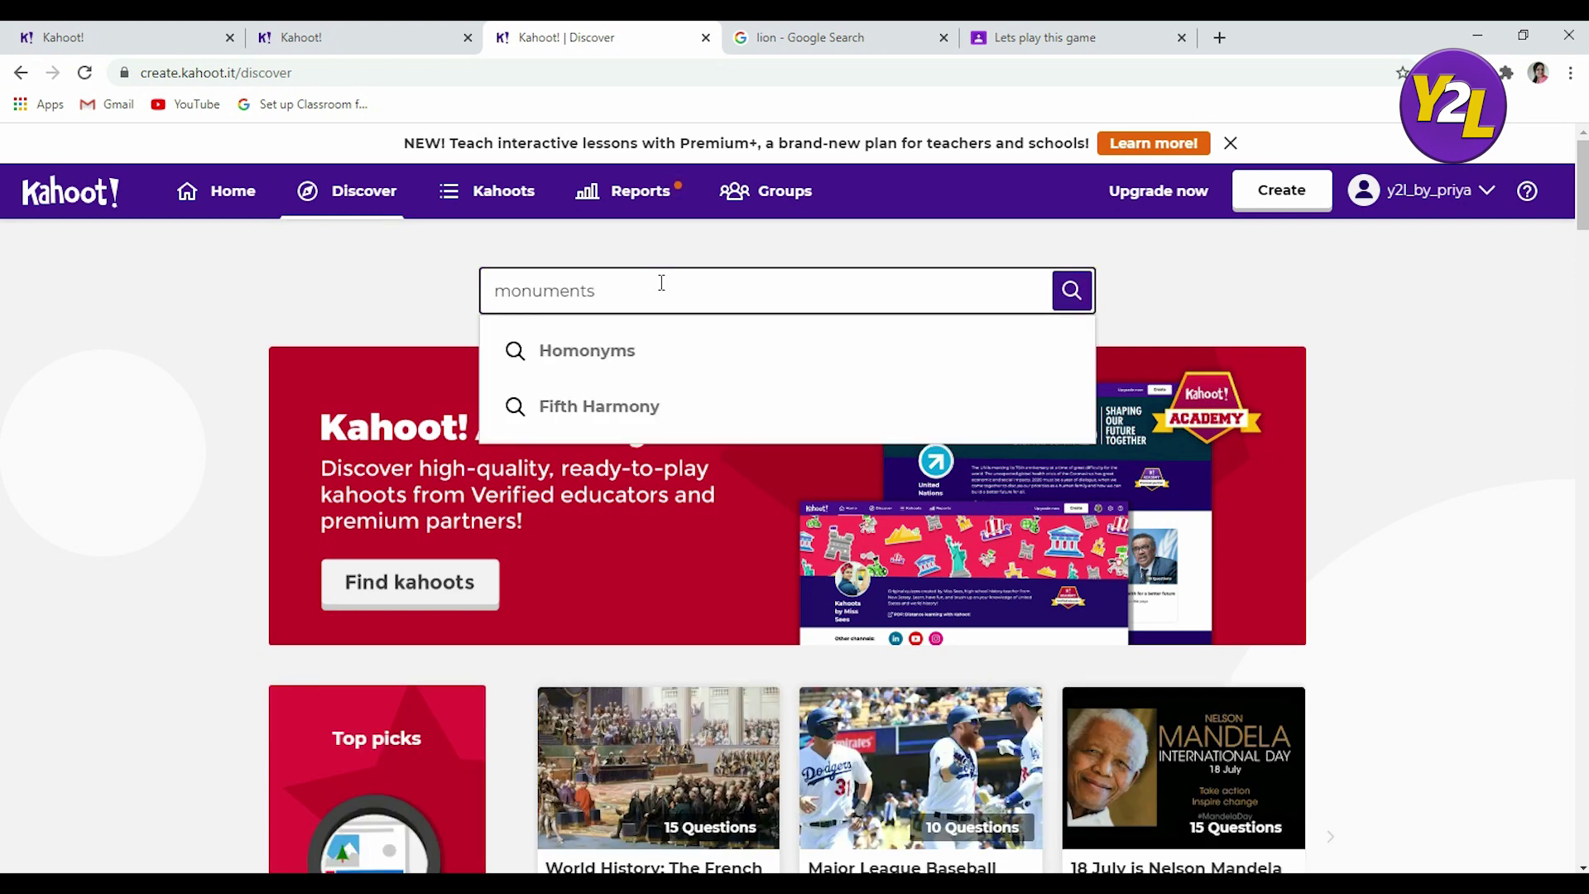
key("Return")
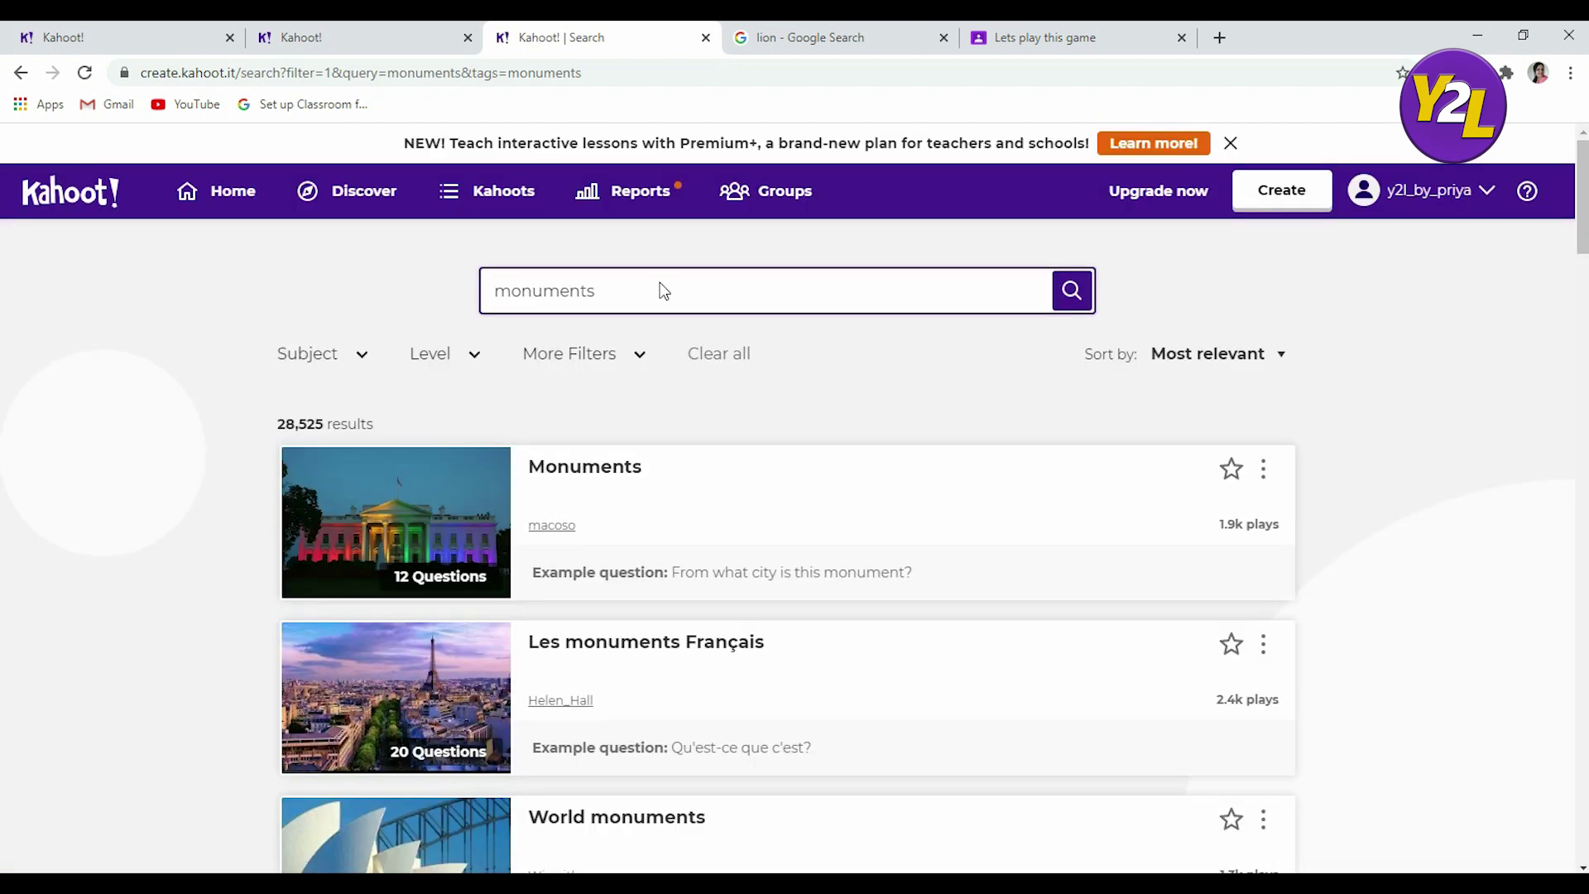
scroll(664, 479, "down", 6)
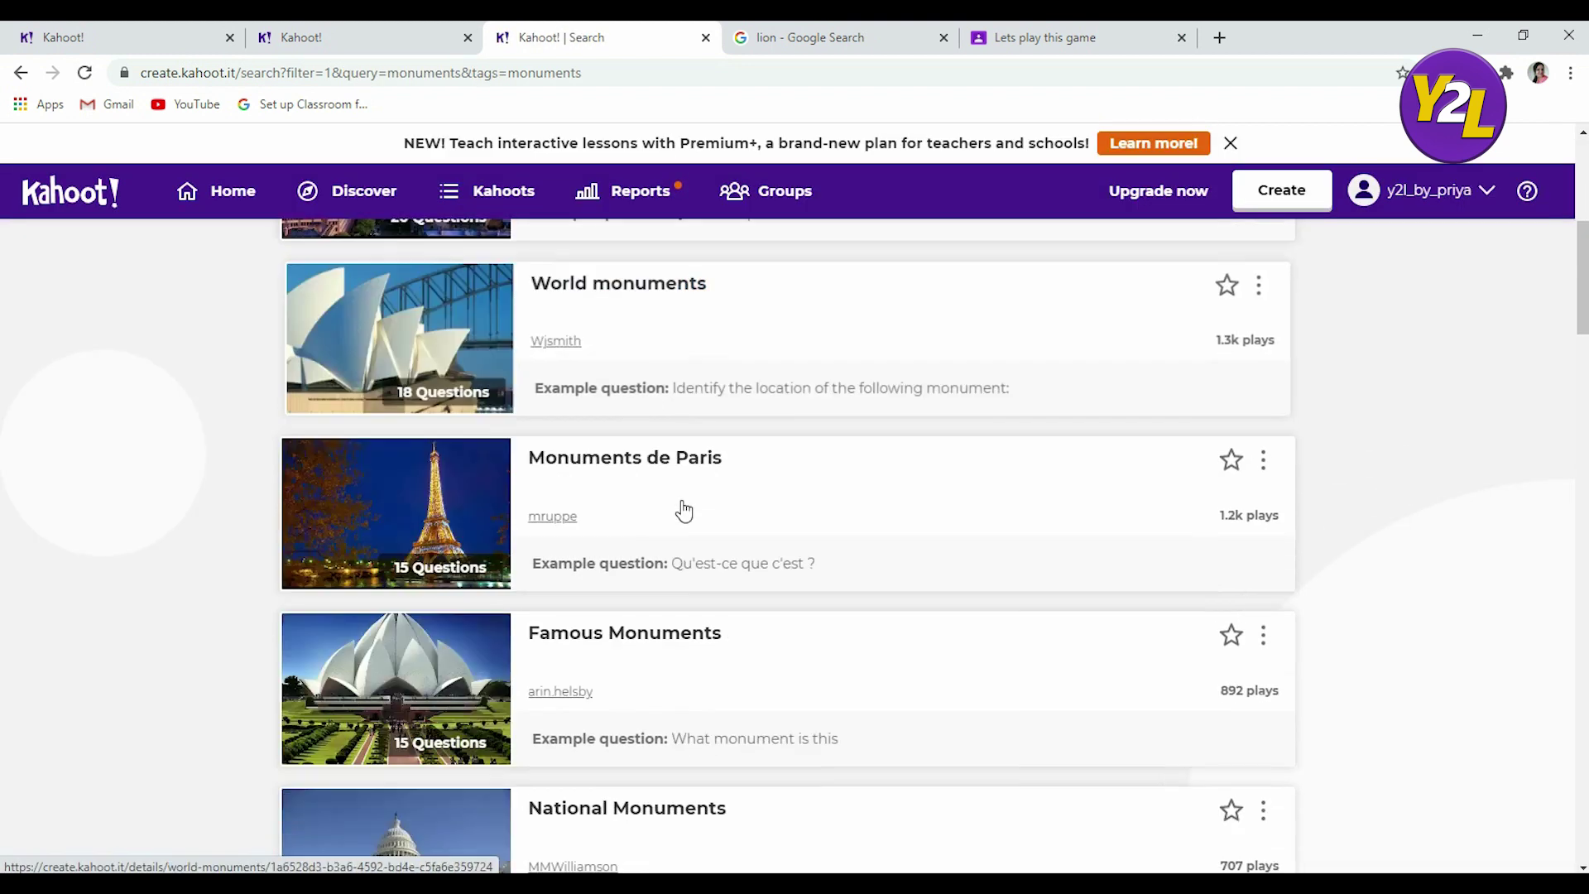
scroll(679, 456, "up", 6)
- Replace the search term with metals and search the public kahoots again
left_click_drag(656, 290, 255, 301)
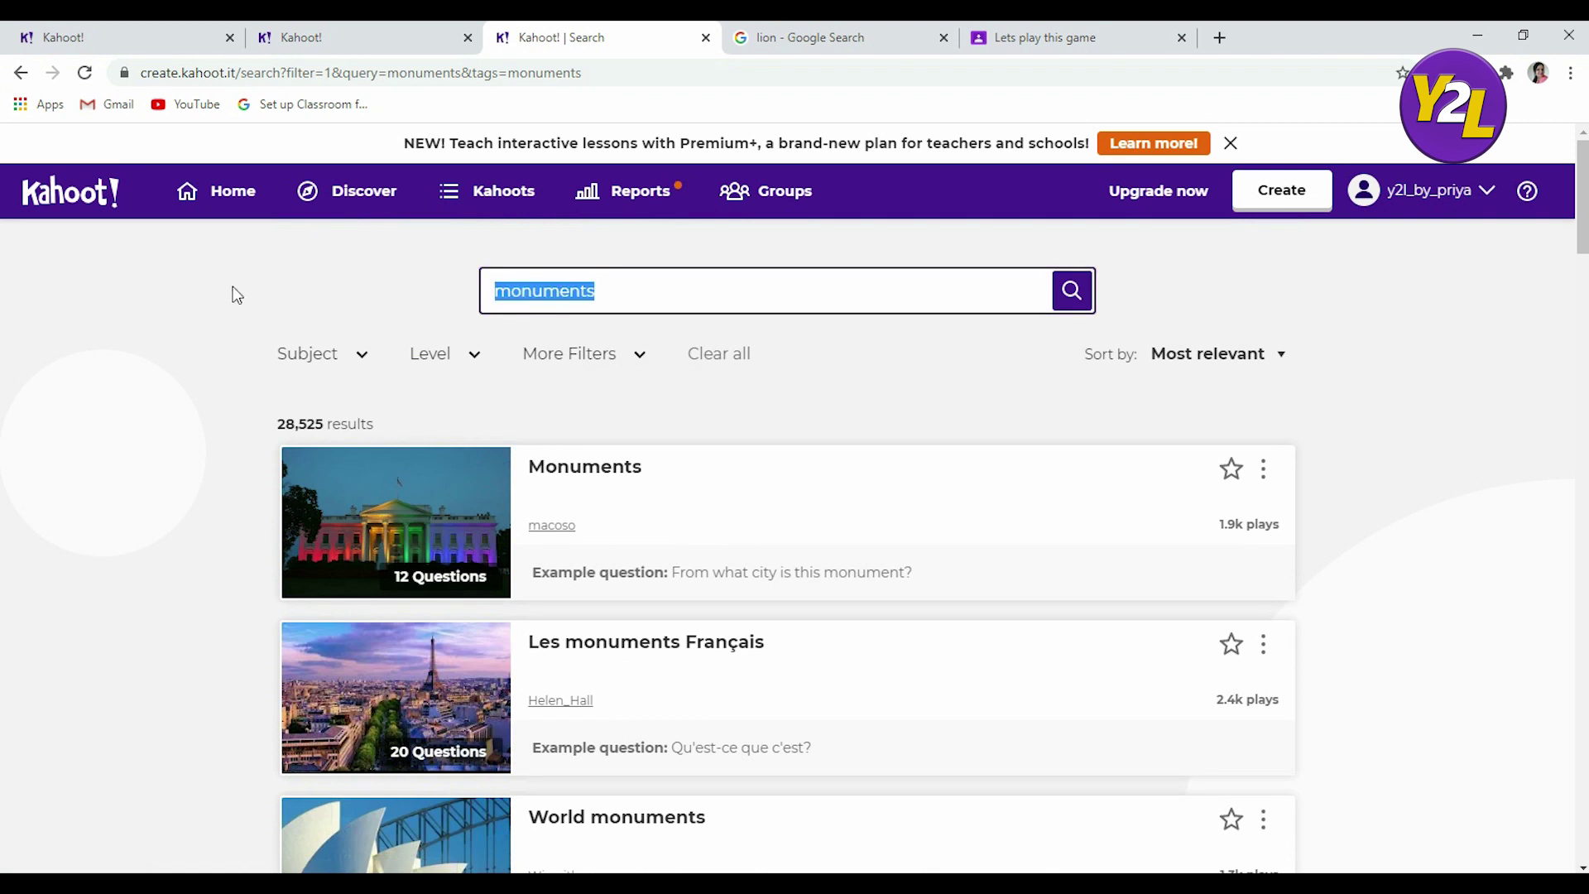
type("metals")
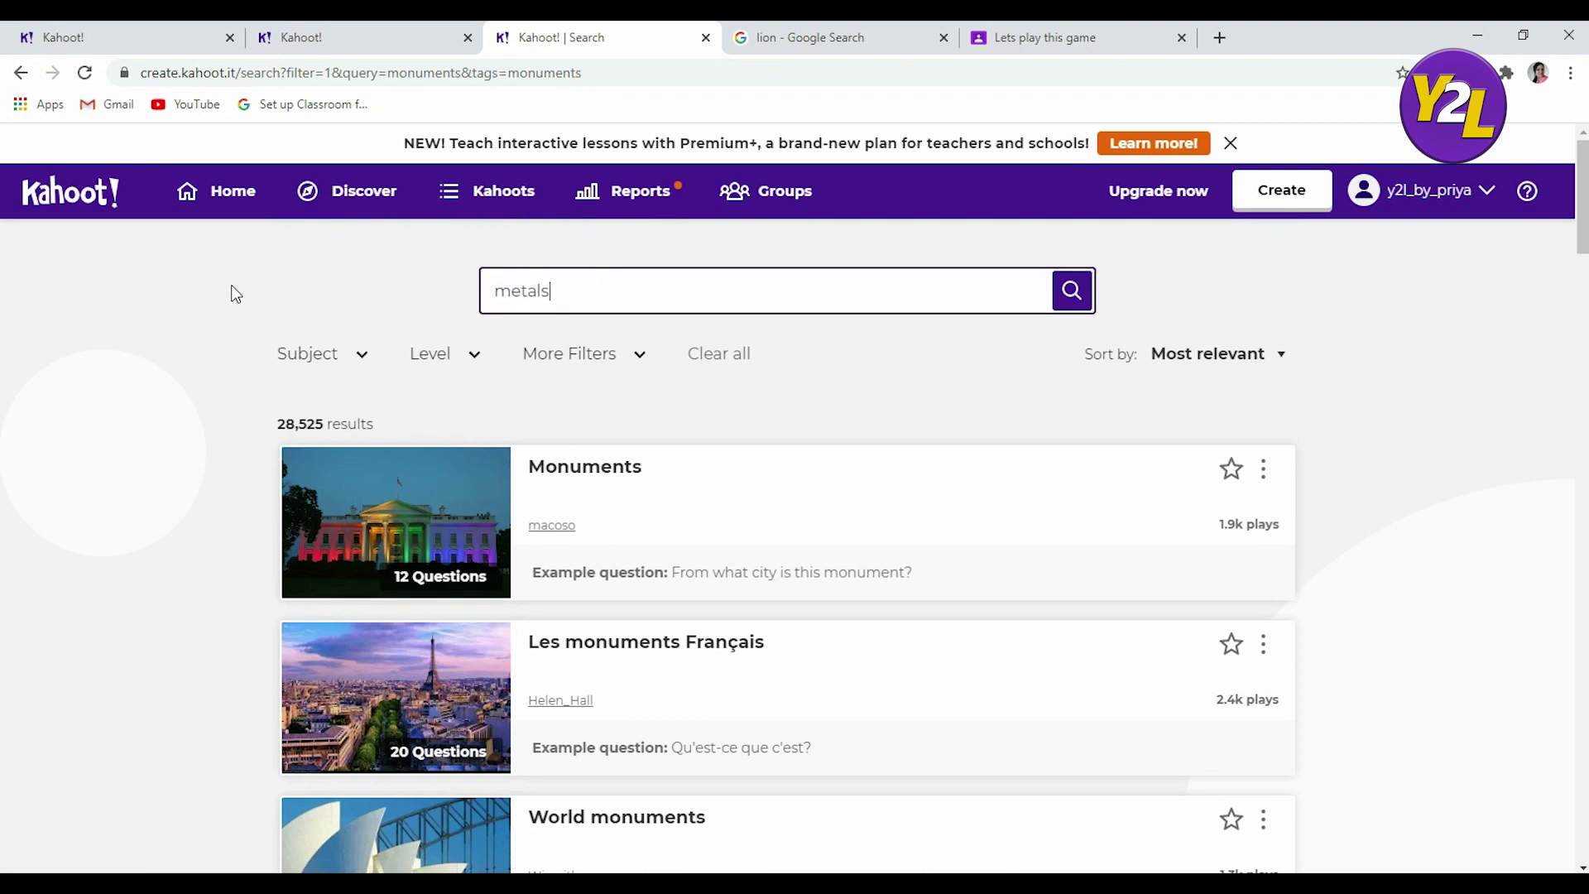
key("Return")
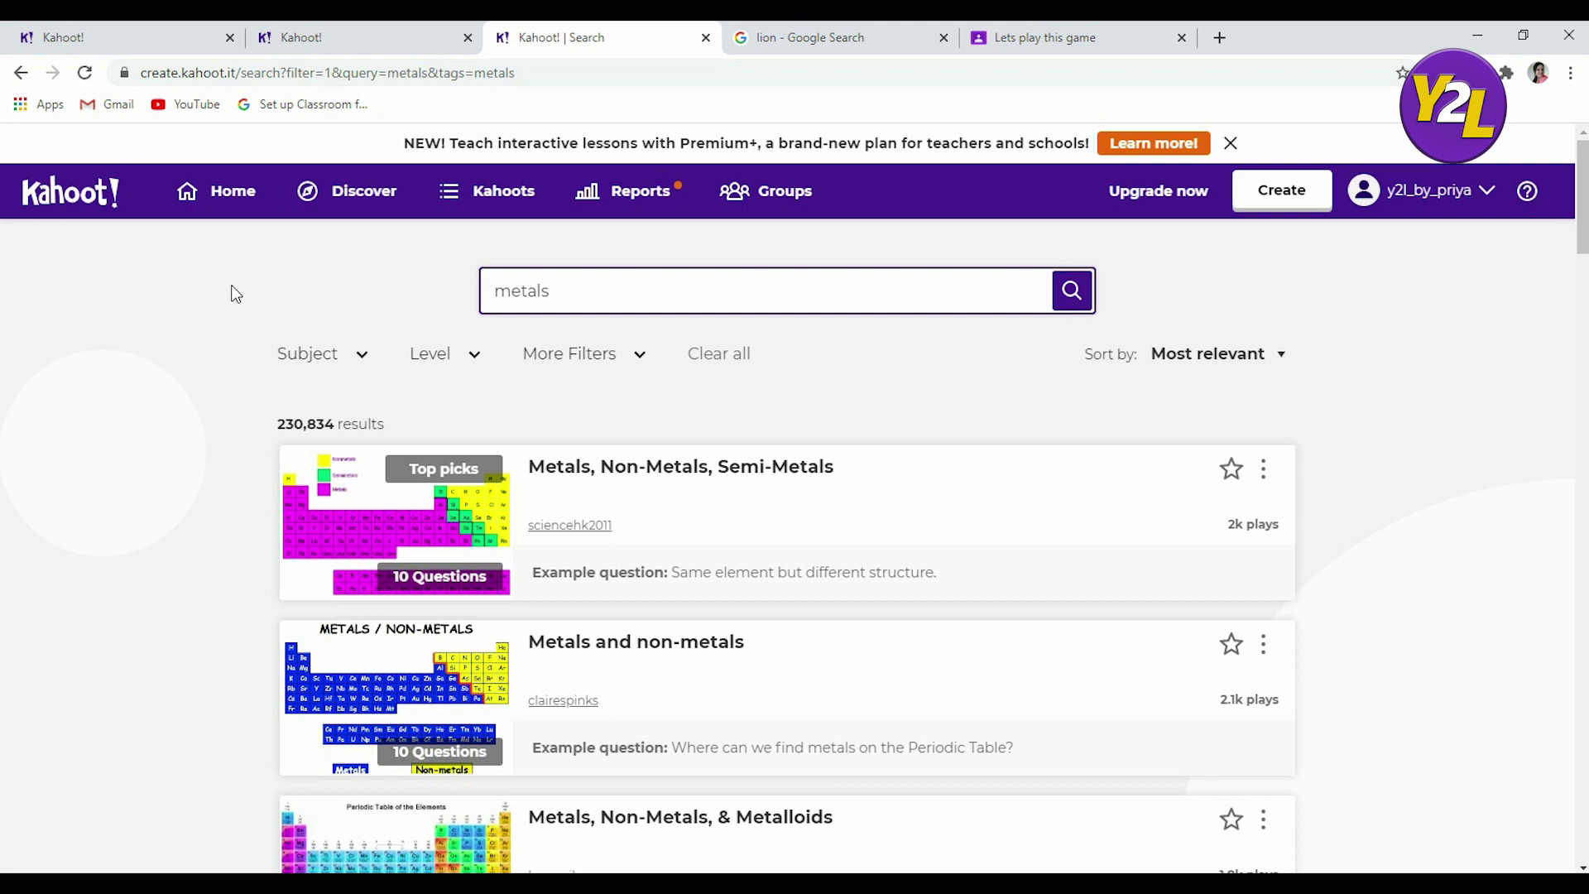
- Open the Metals, Non-Metals, Semi-Metals kahoot and look through its question list
left_click(799, 473)
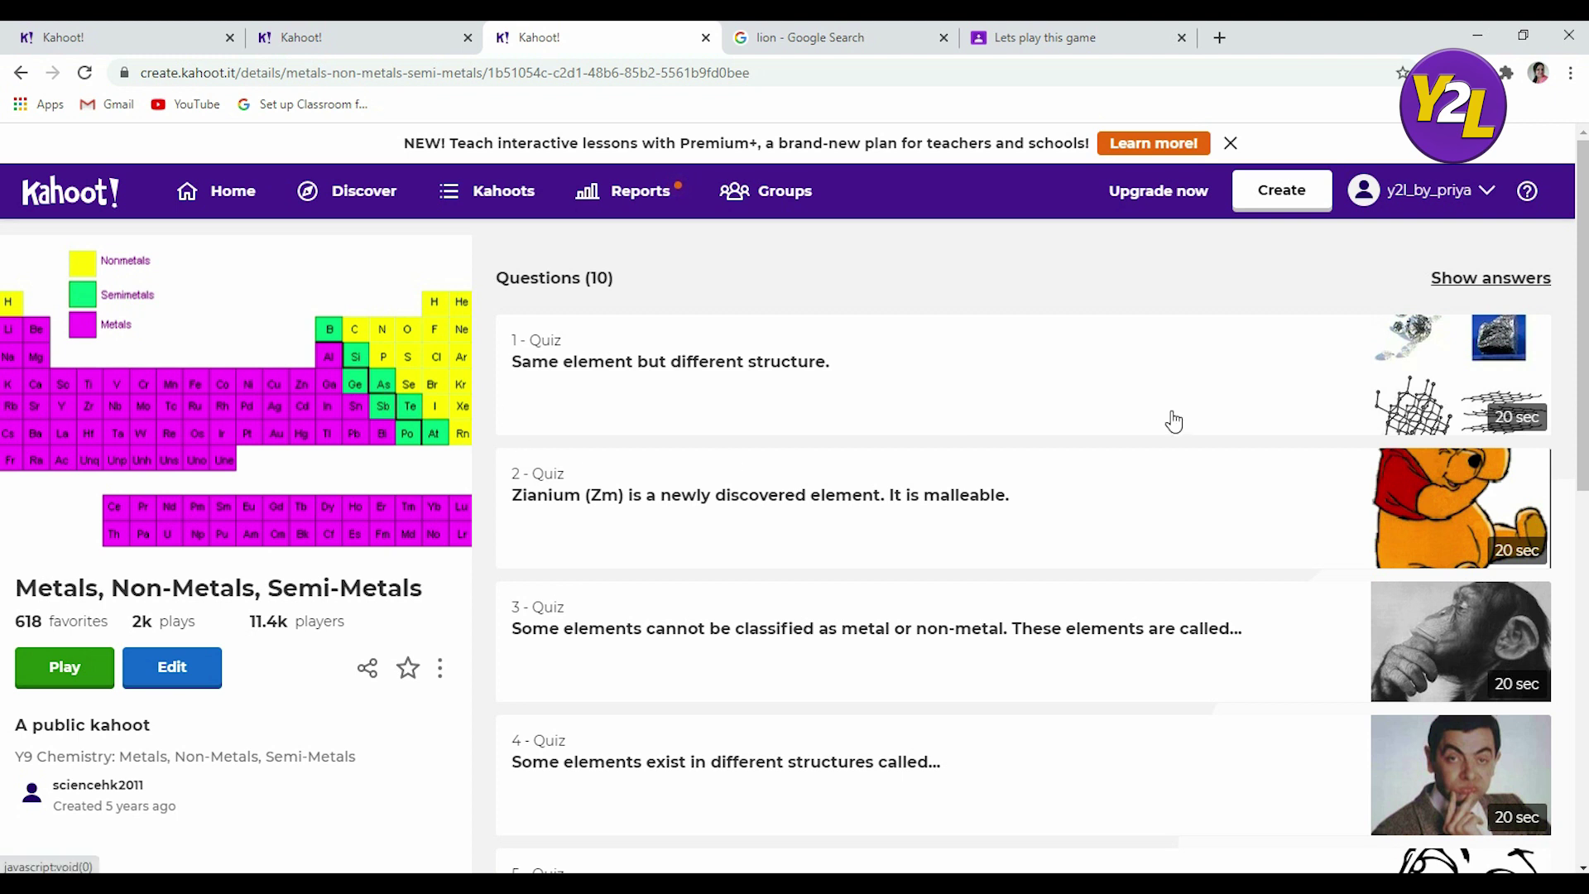
scroll(1041, 610, "down", 10)
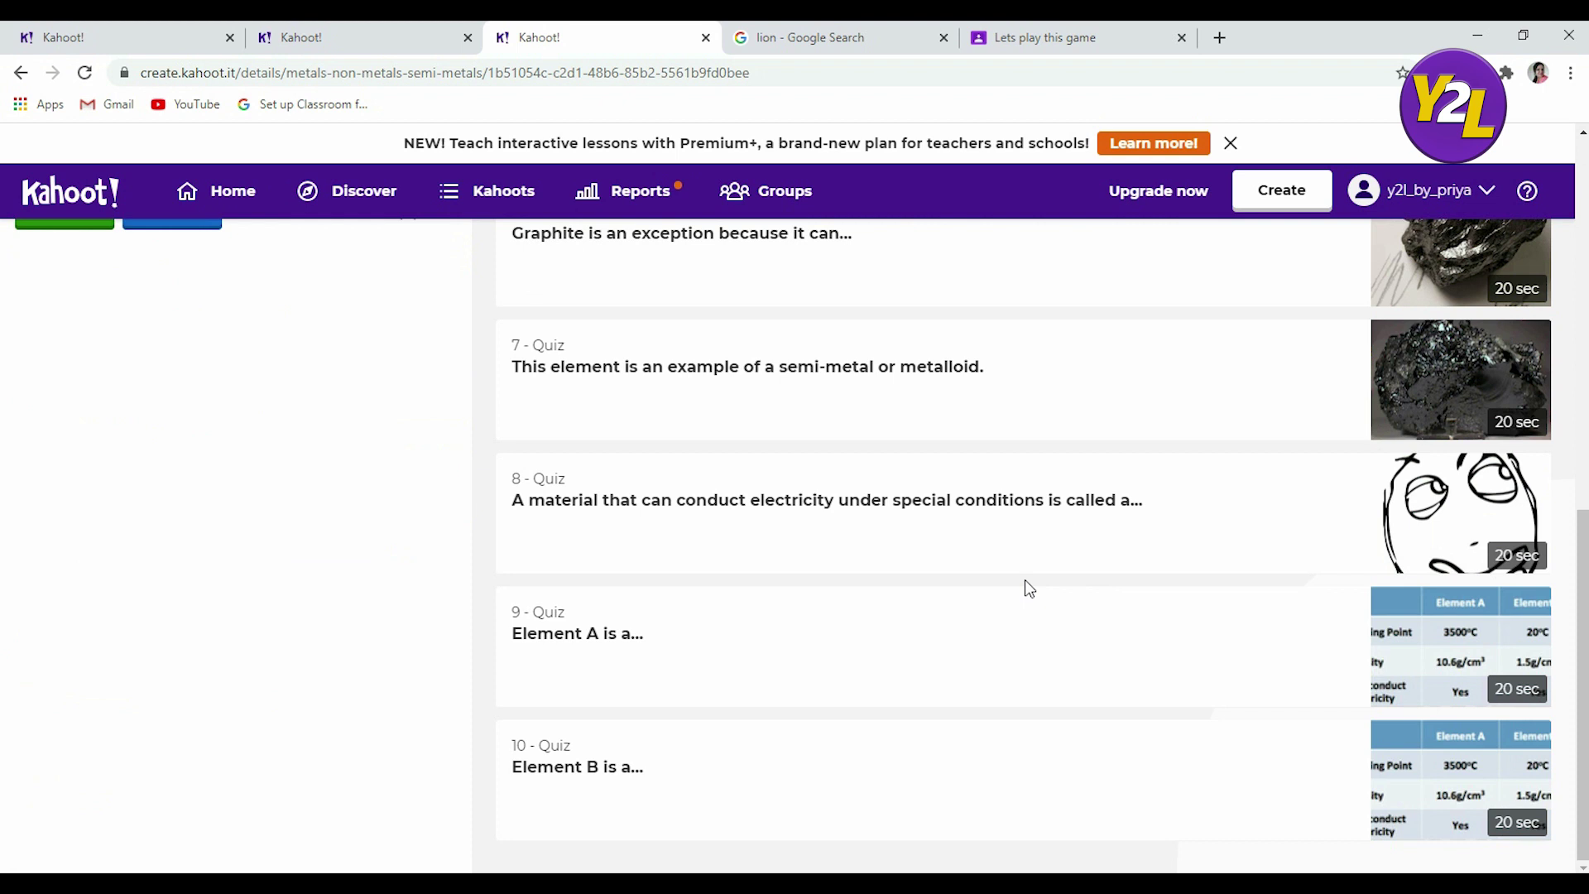
scroll(1024, 580, "up", 10)
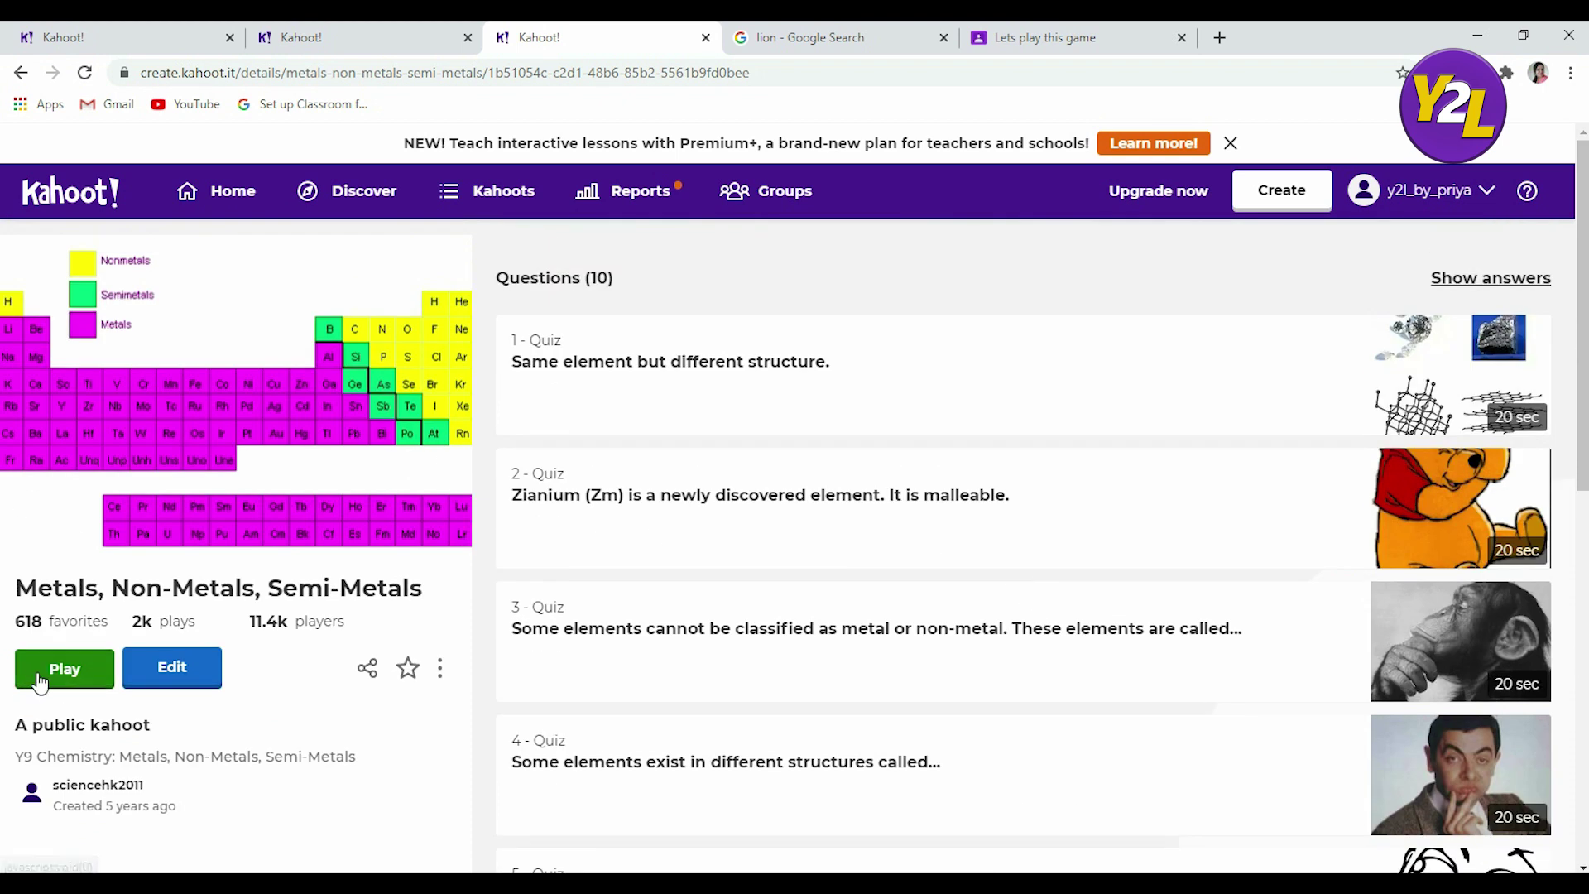